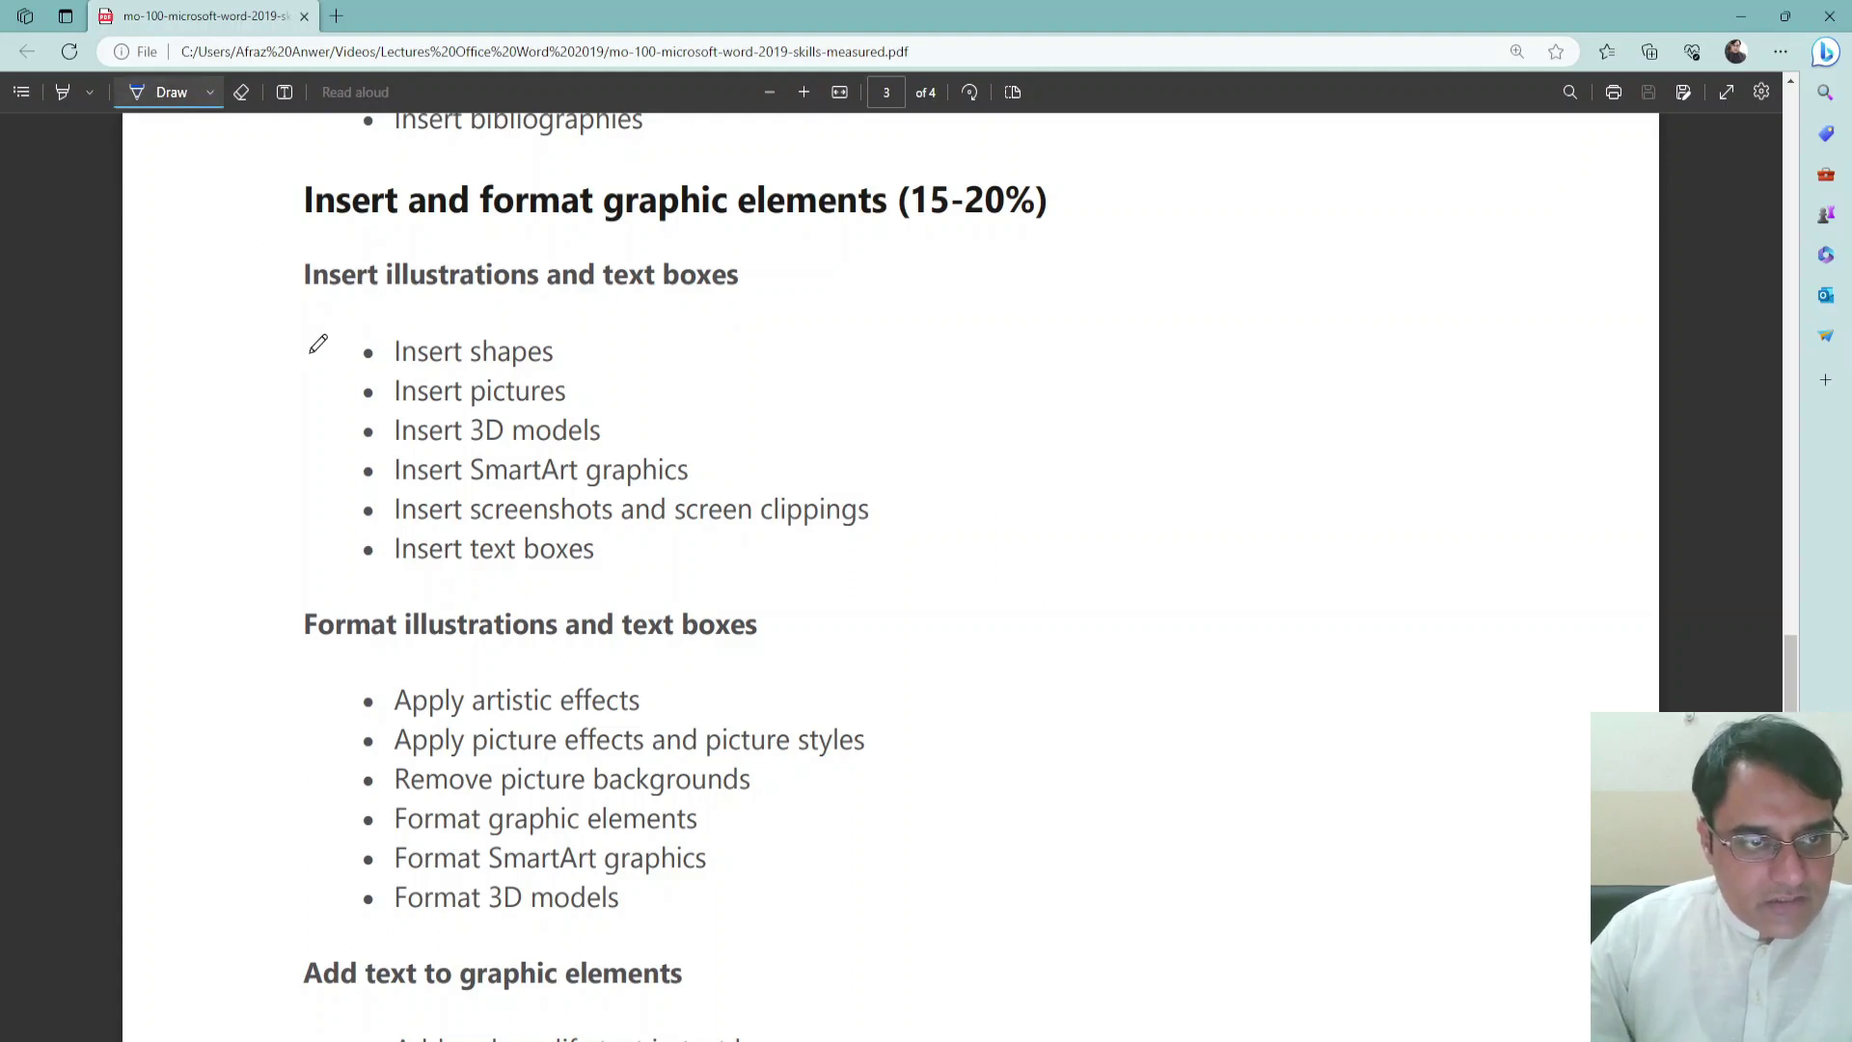
Draw check marks beside the six items under "Insert illustrations and text boxes", from shapes through text boxes
mouse_move(322, 349)
mouse_down()
mouse_move(353, 342)
mouse_move(356, 502)
mouse_up()
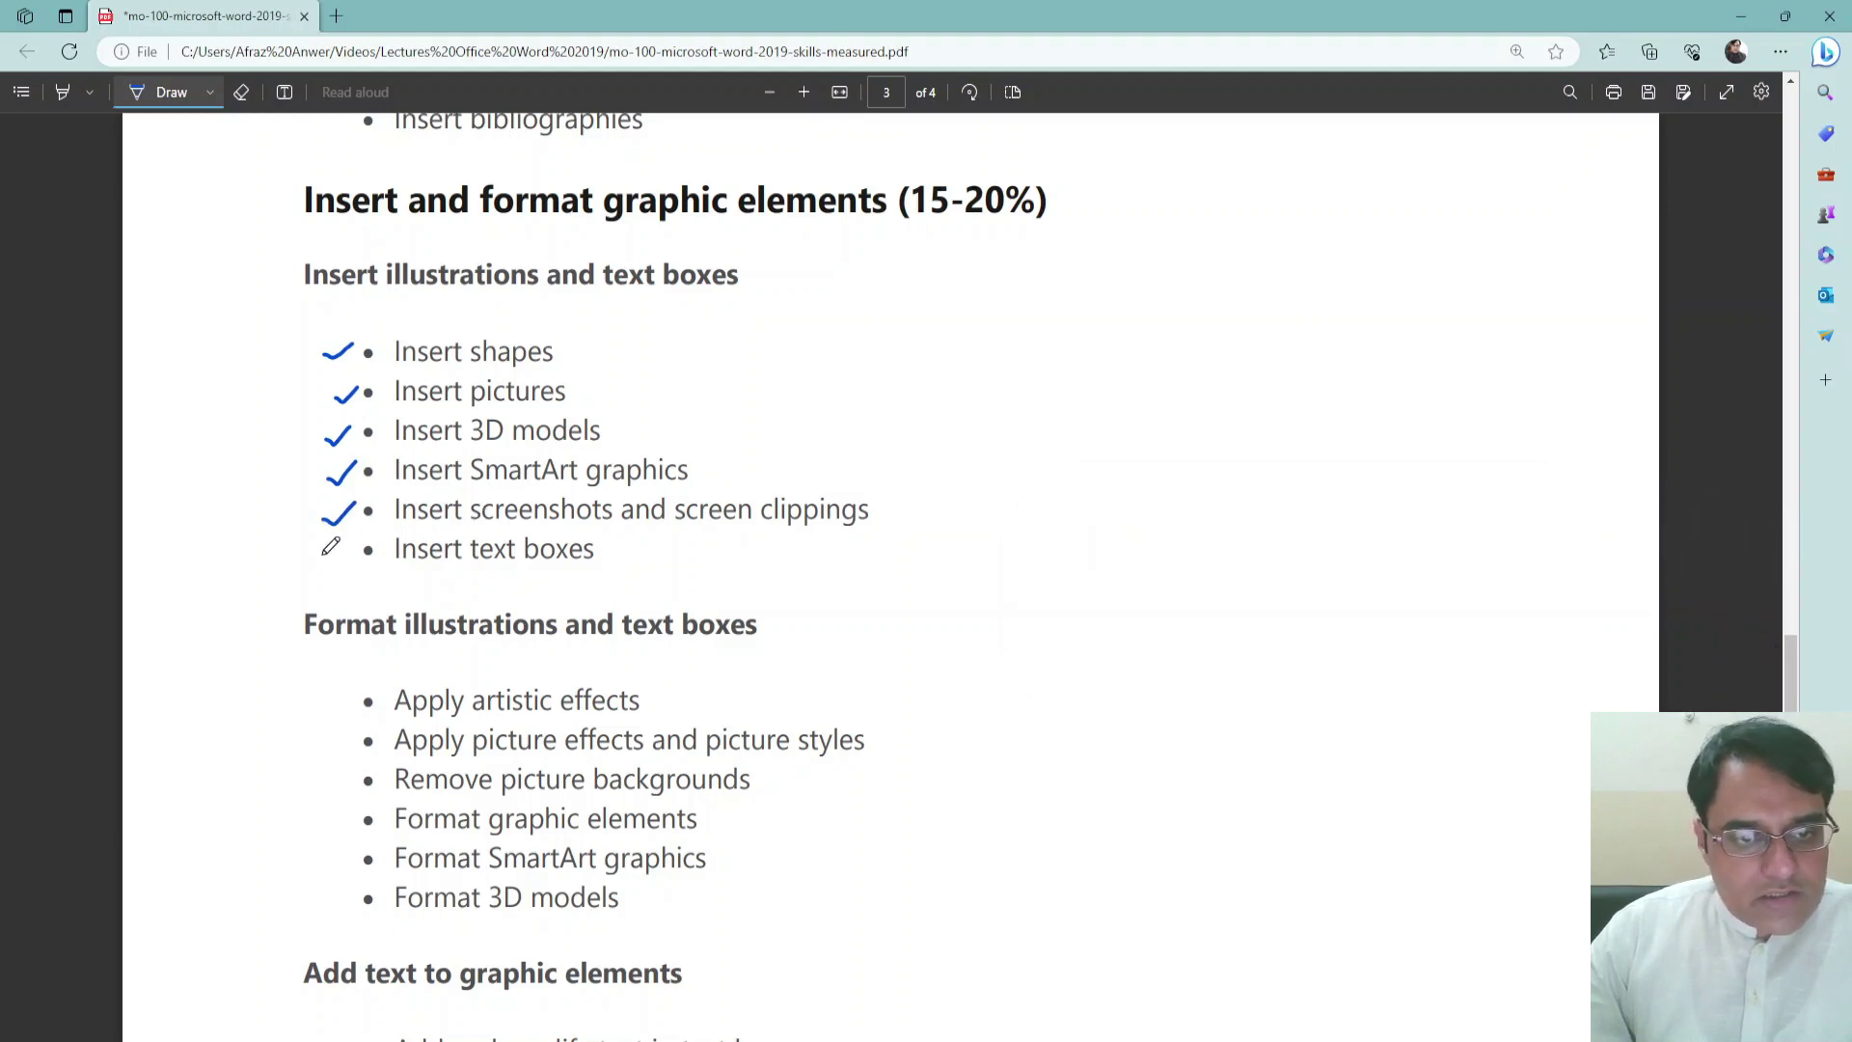
drag(323, 548, 360, 540)
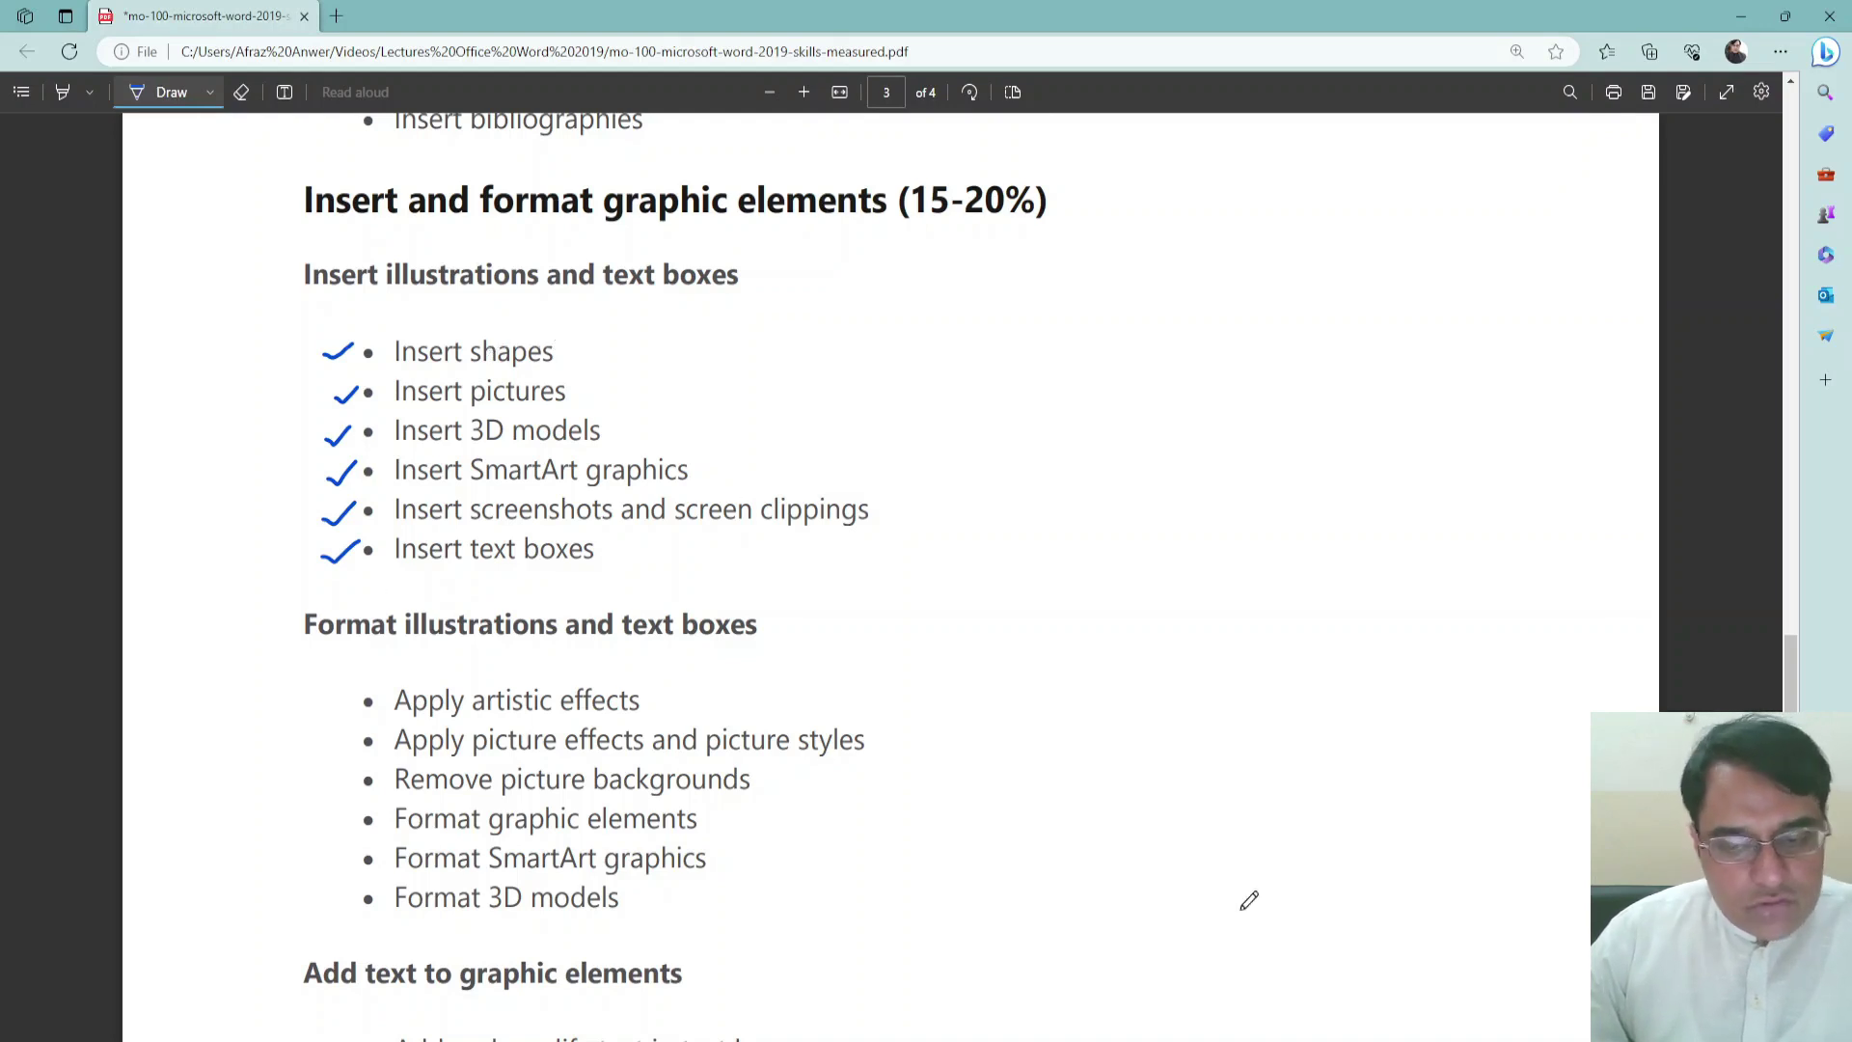
Switch to the Practice document in Word and look through its pages for a suitable place to insert shapes
mouse_move(1138, 1027)
click(1138, 954)
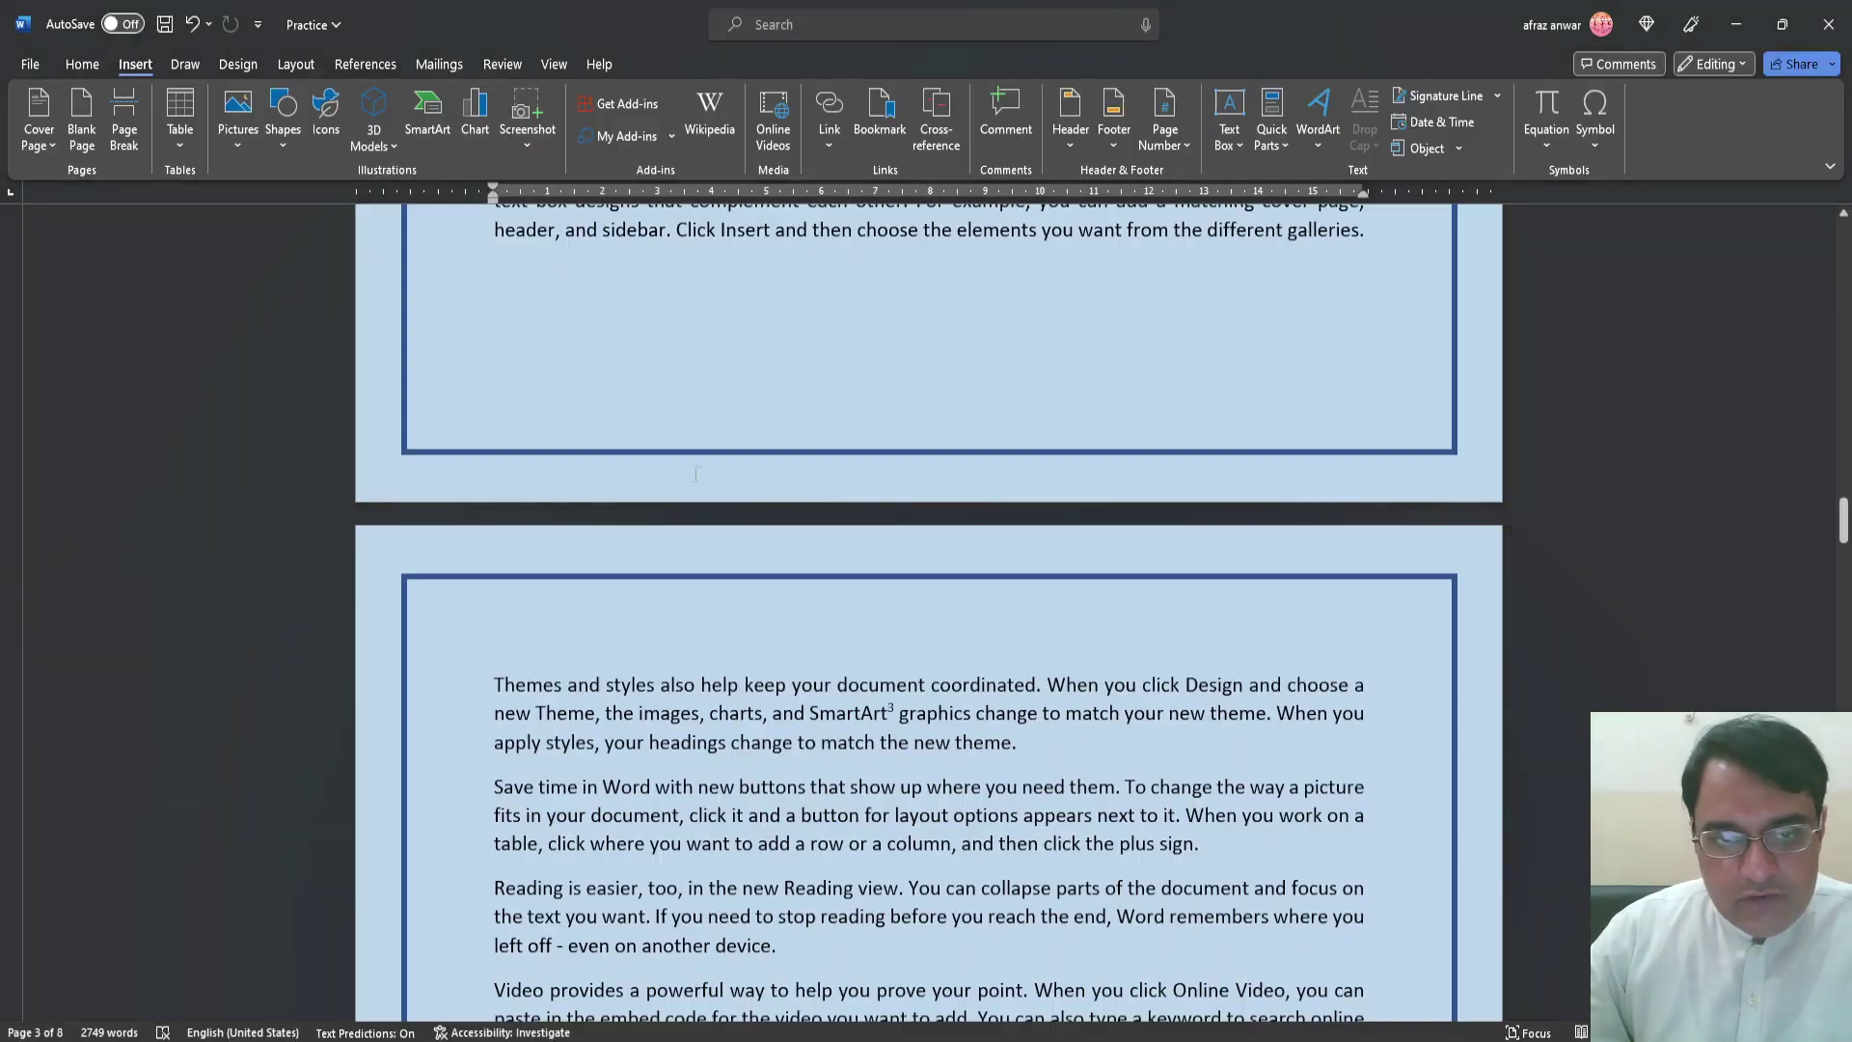
scroll(694, 474, up, 15)
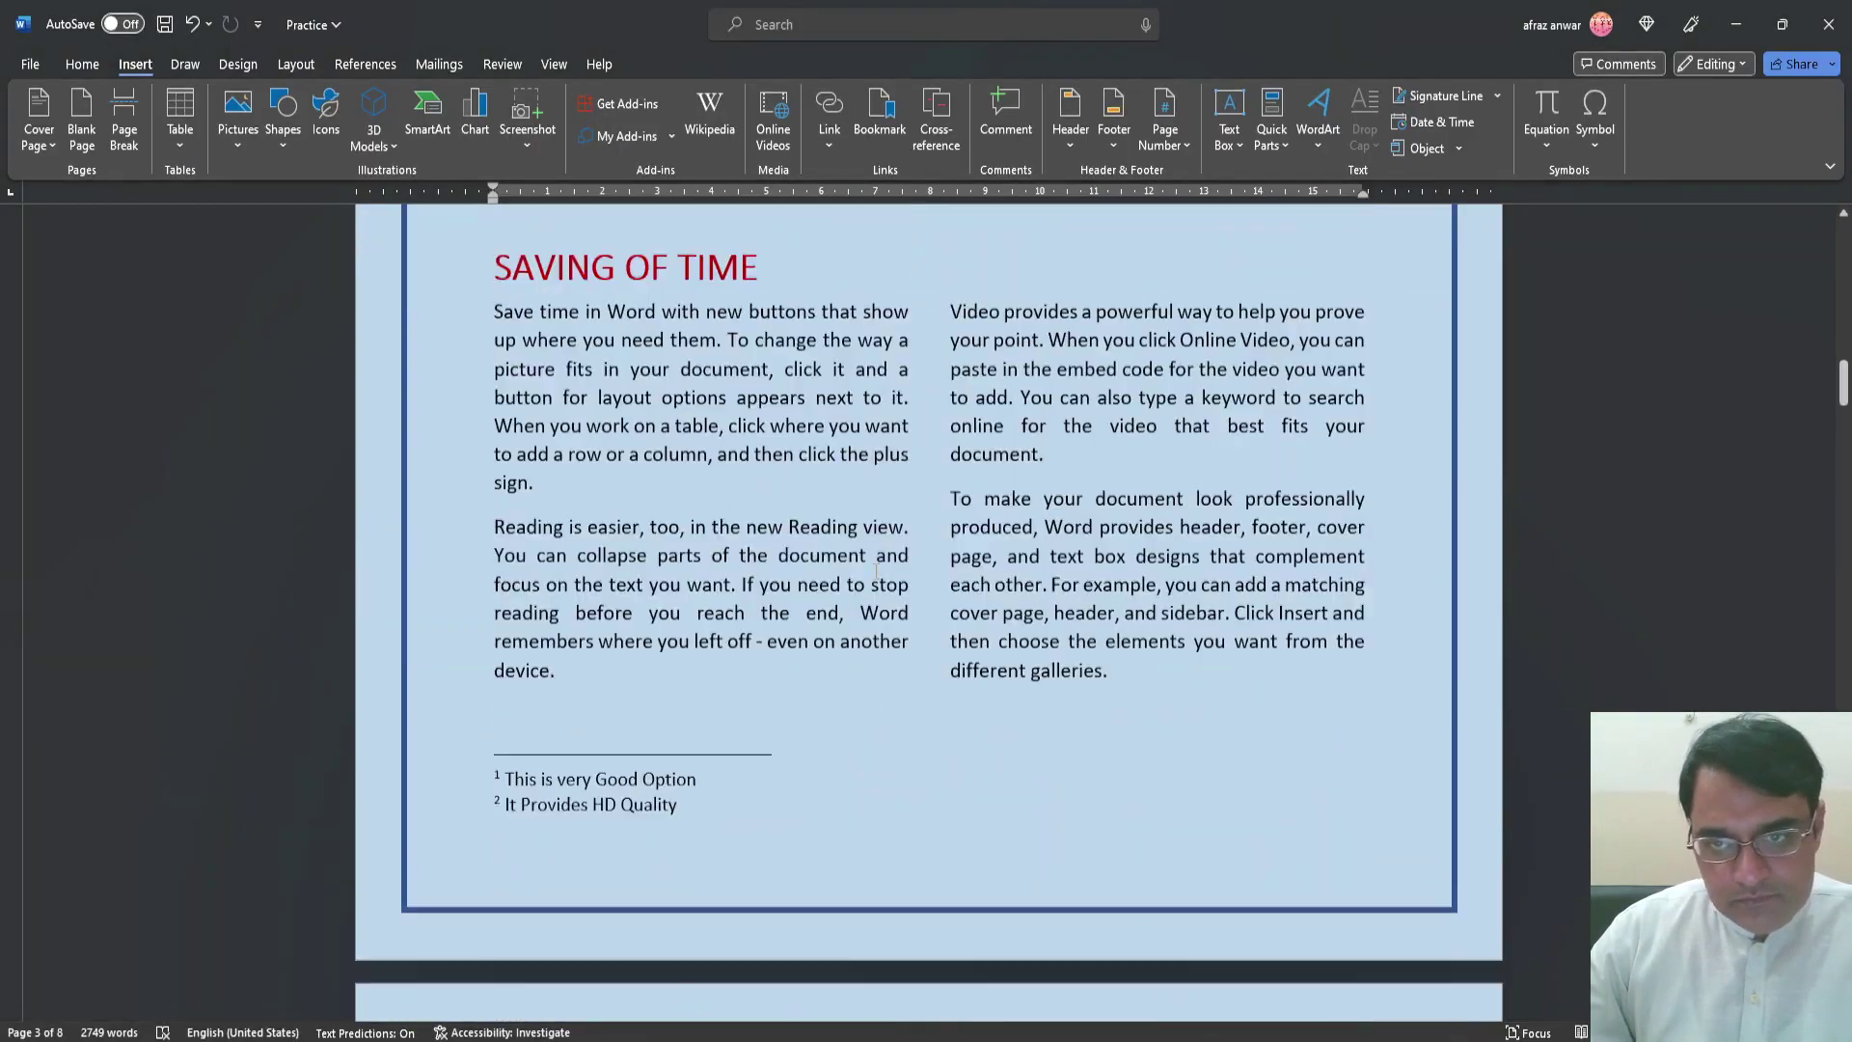
scroll(876, 571, up, 20)
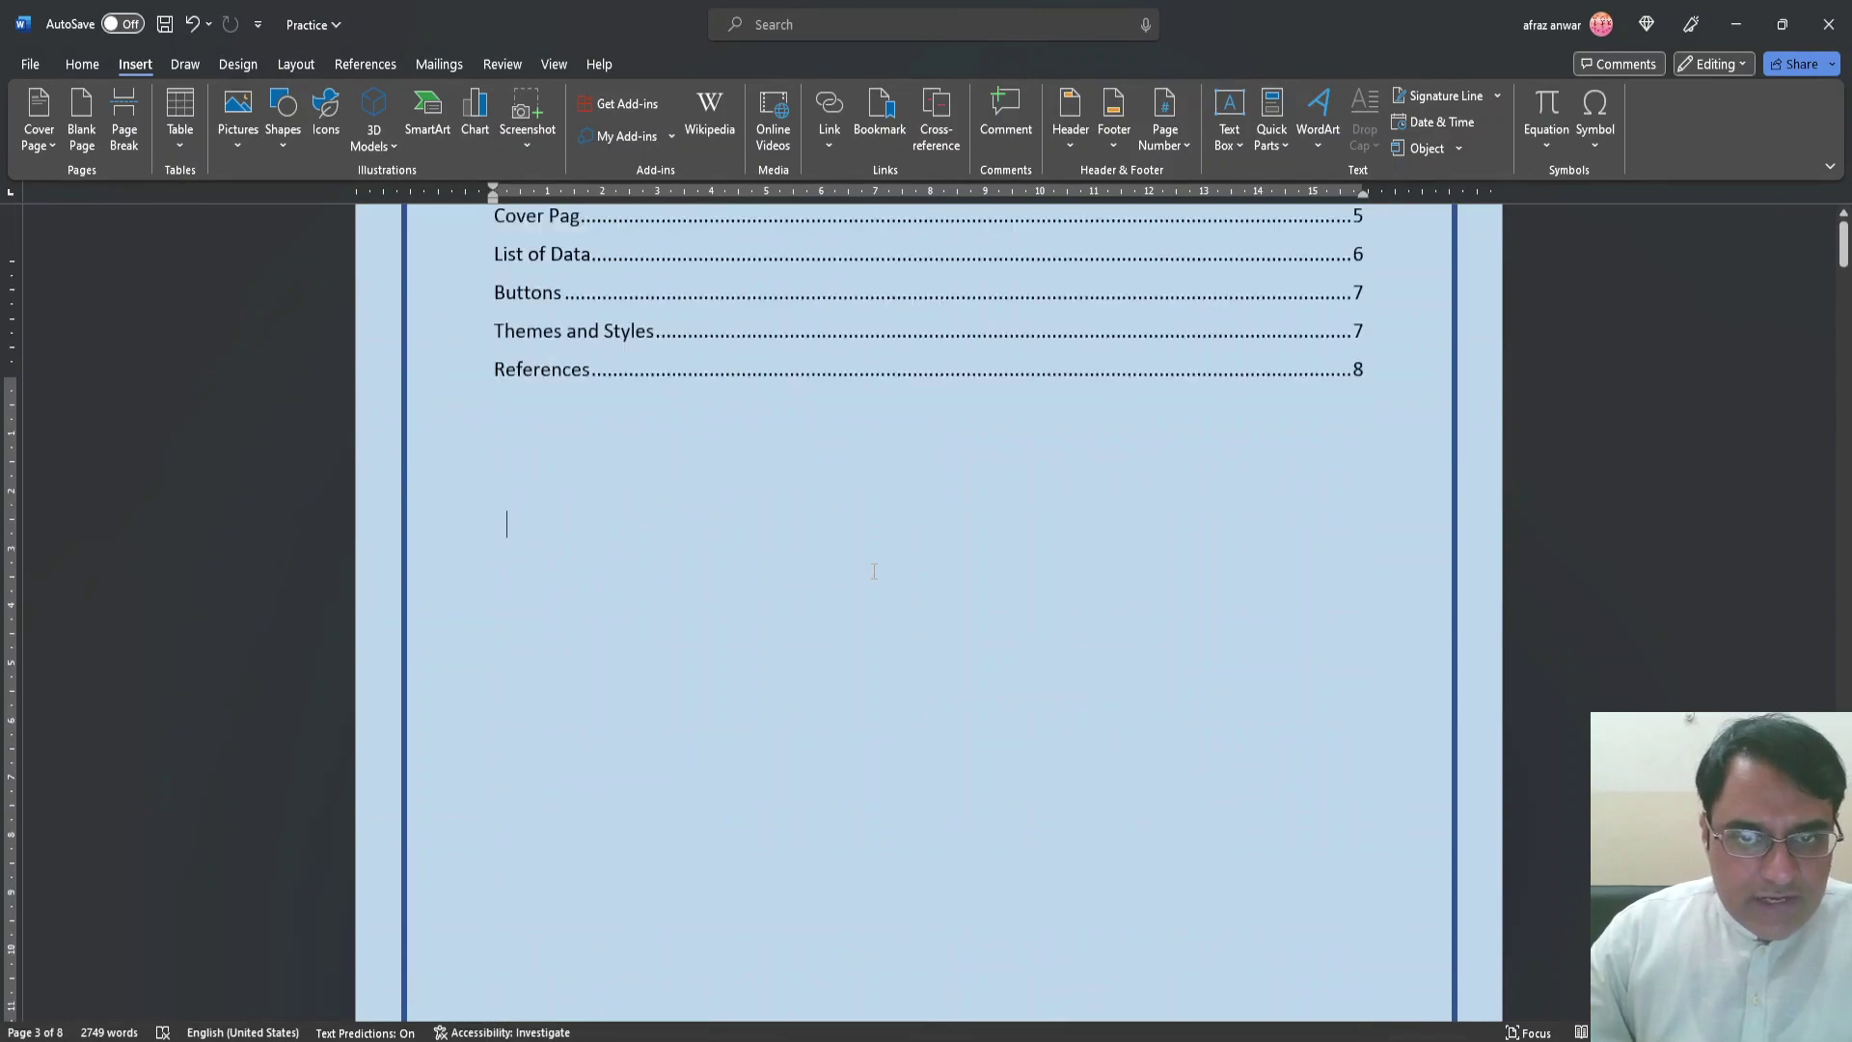
scroll(874, 571, up, 4)
scroll(874, 570, down, 15)
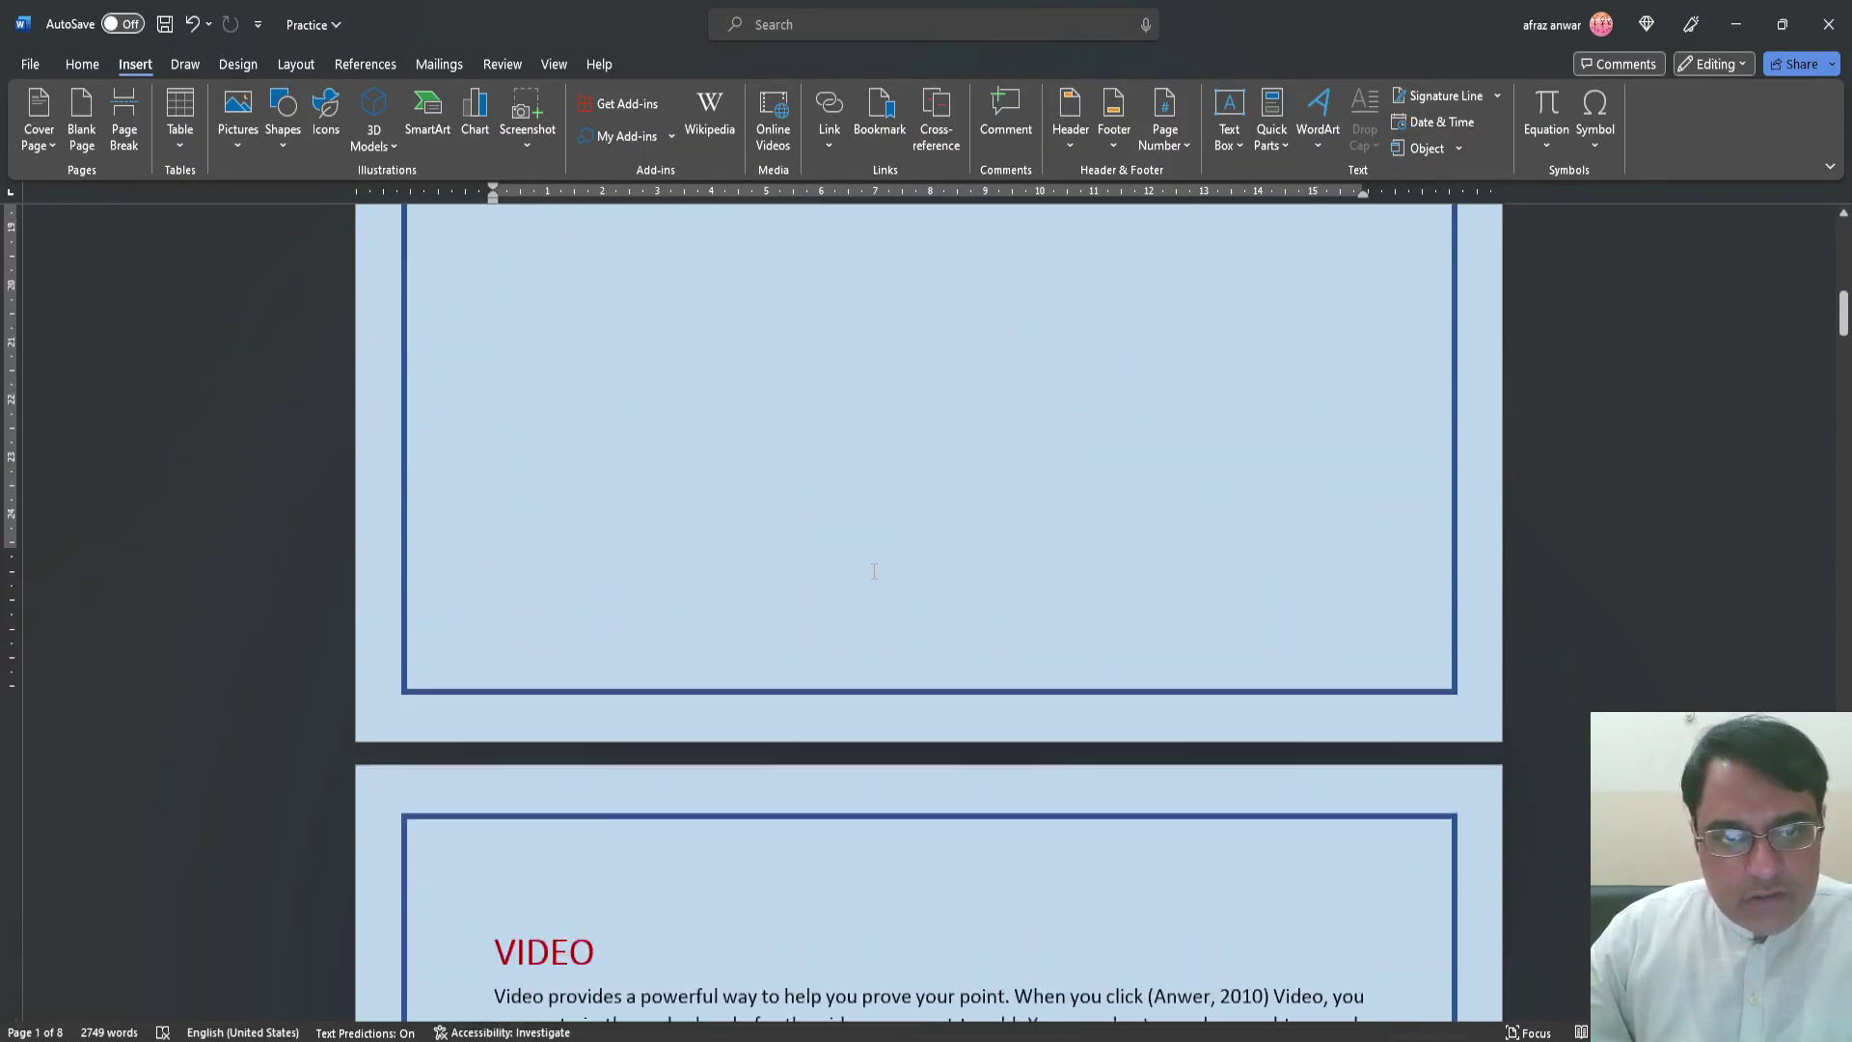
scroll(914, 583, down, 15)
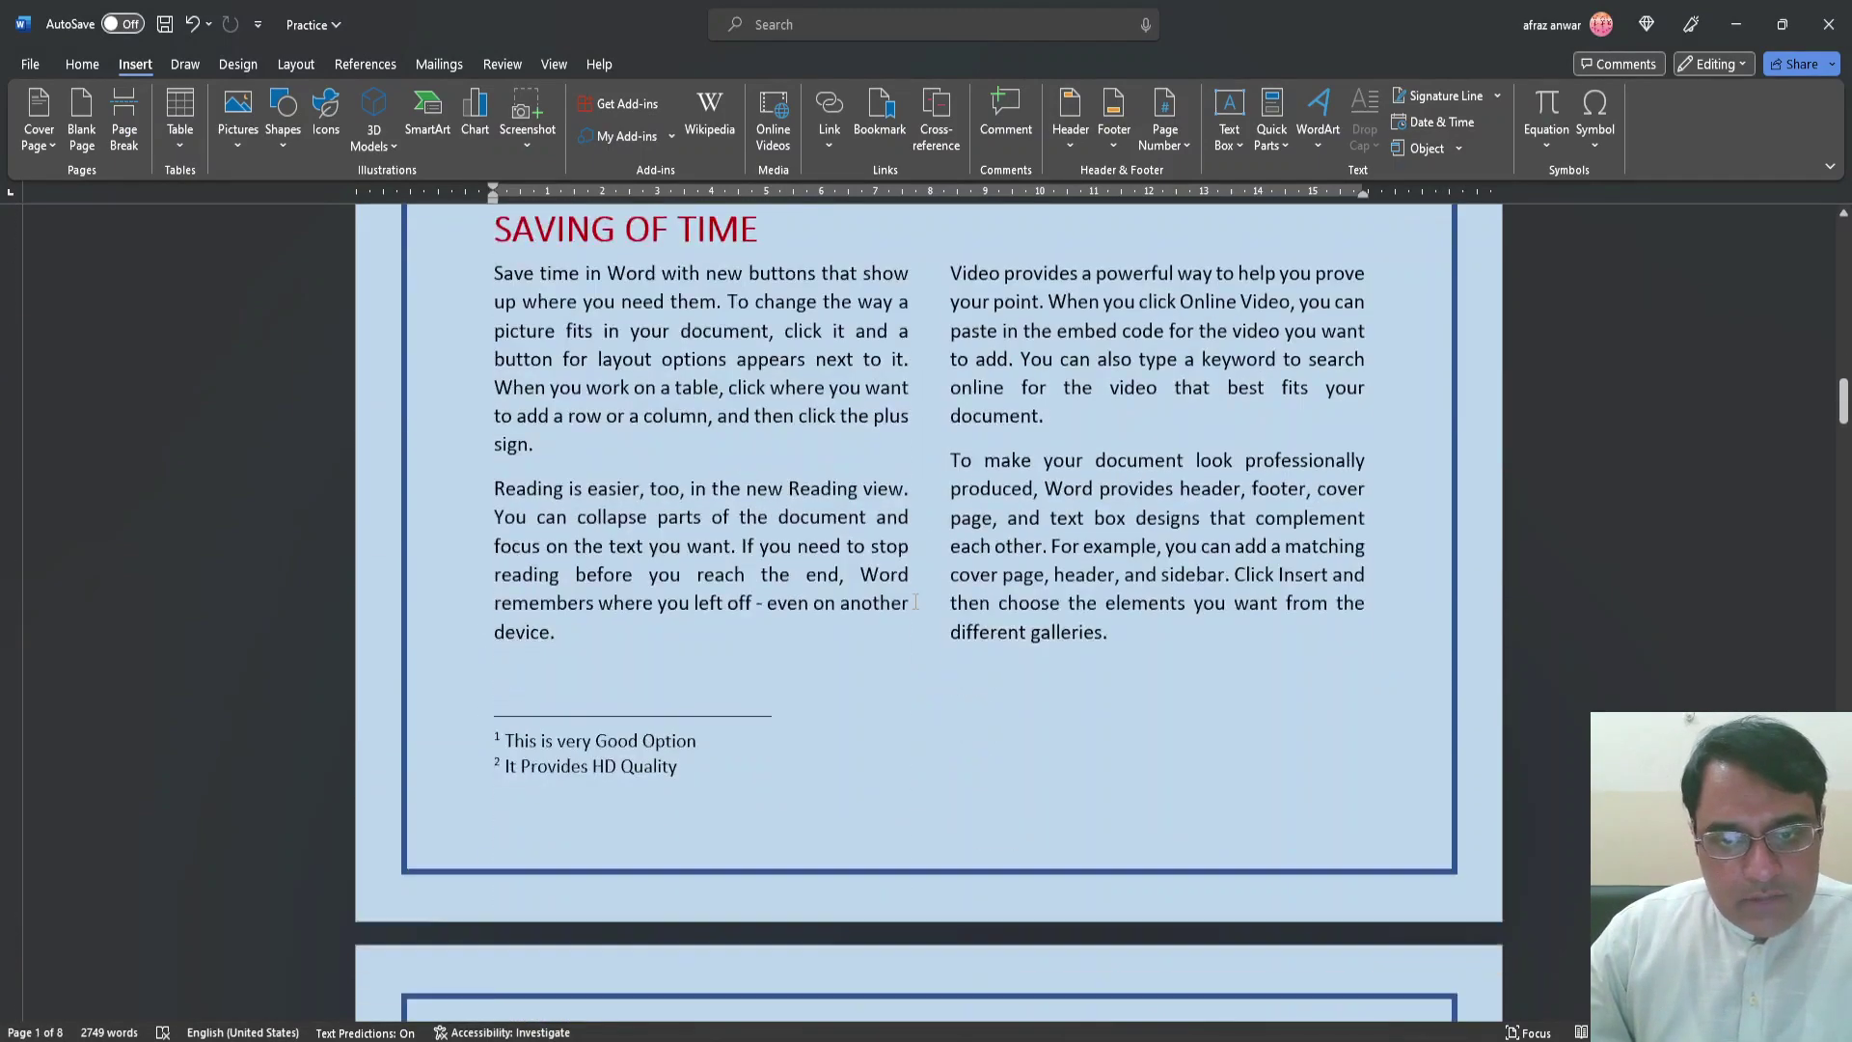
scroll(915, 601, down, 10)
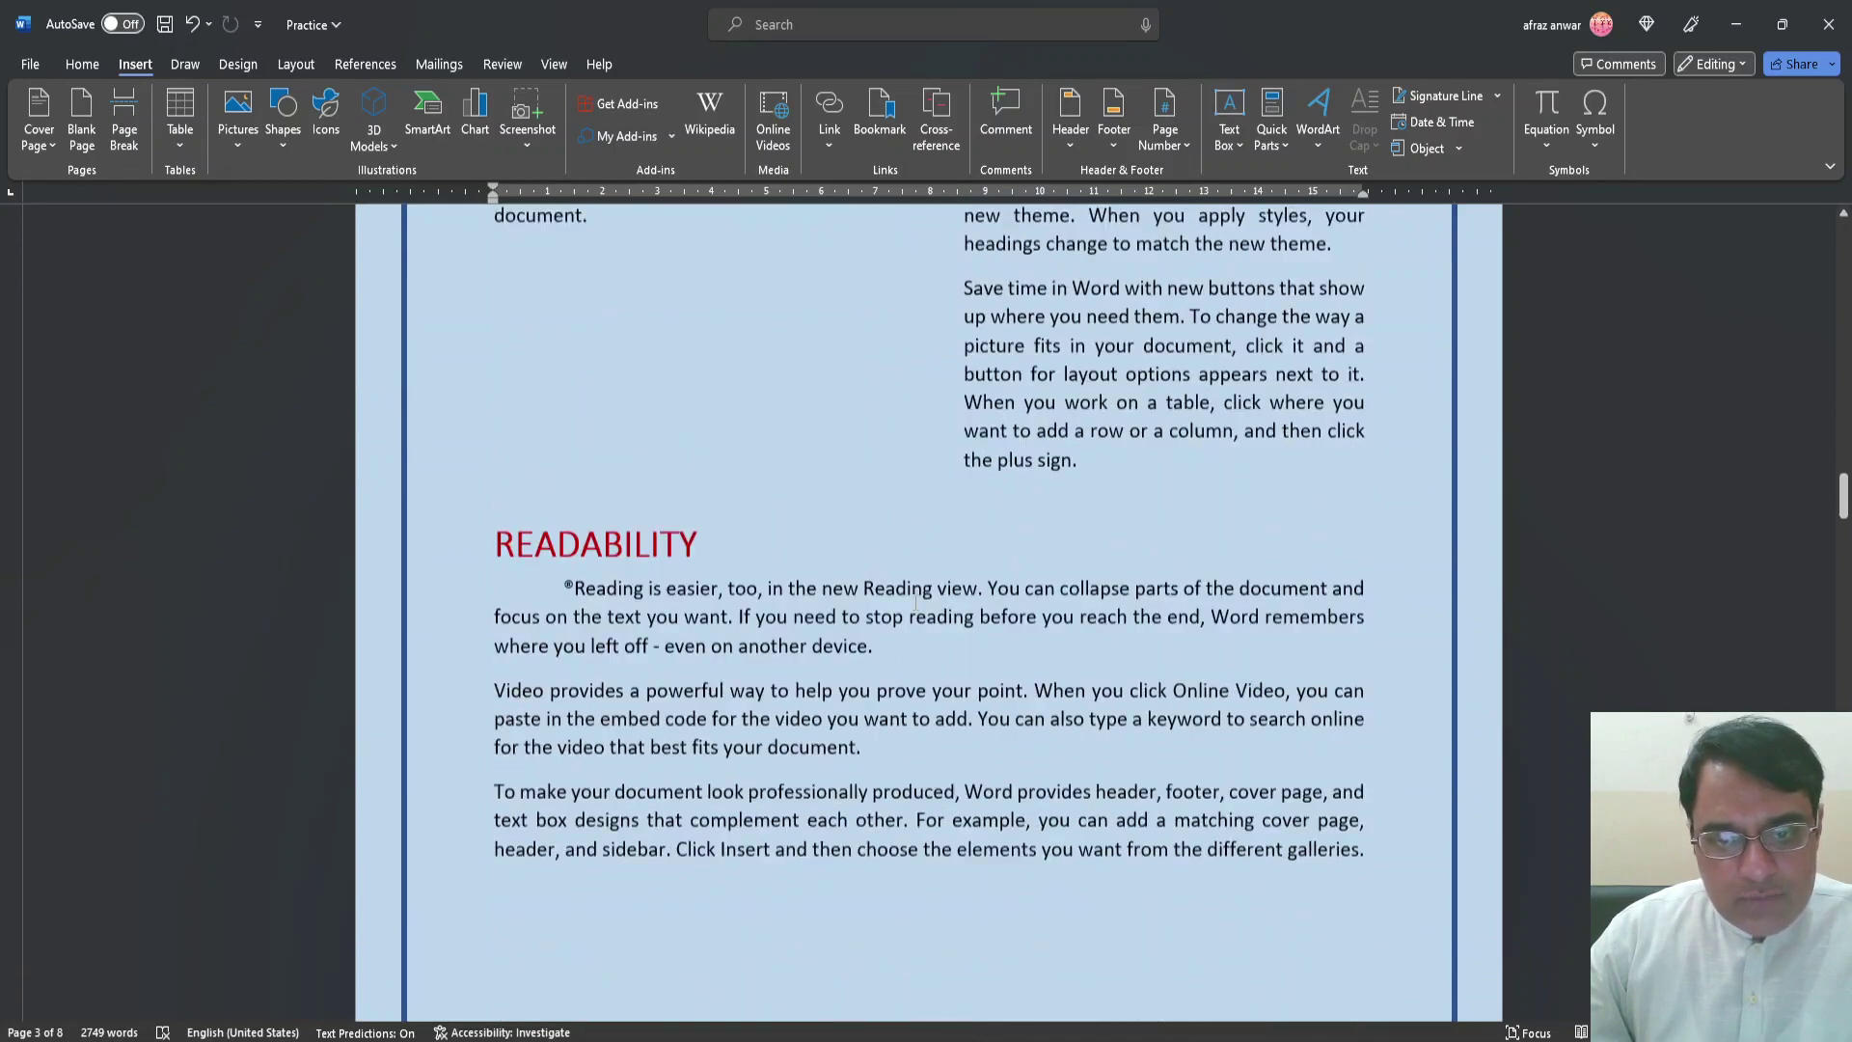
scroll(1061, 656, down, 2)
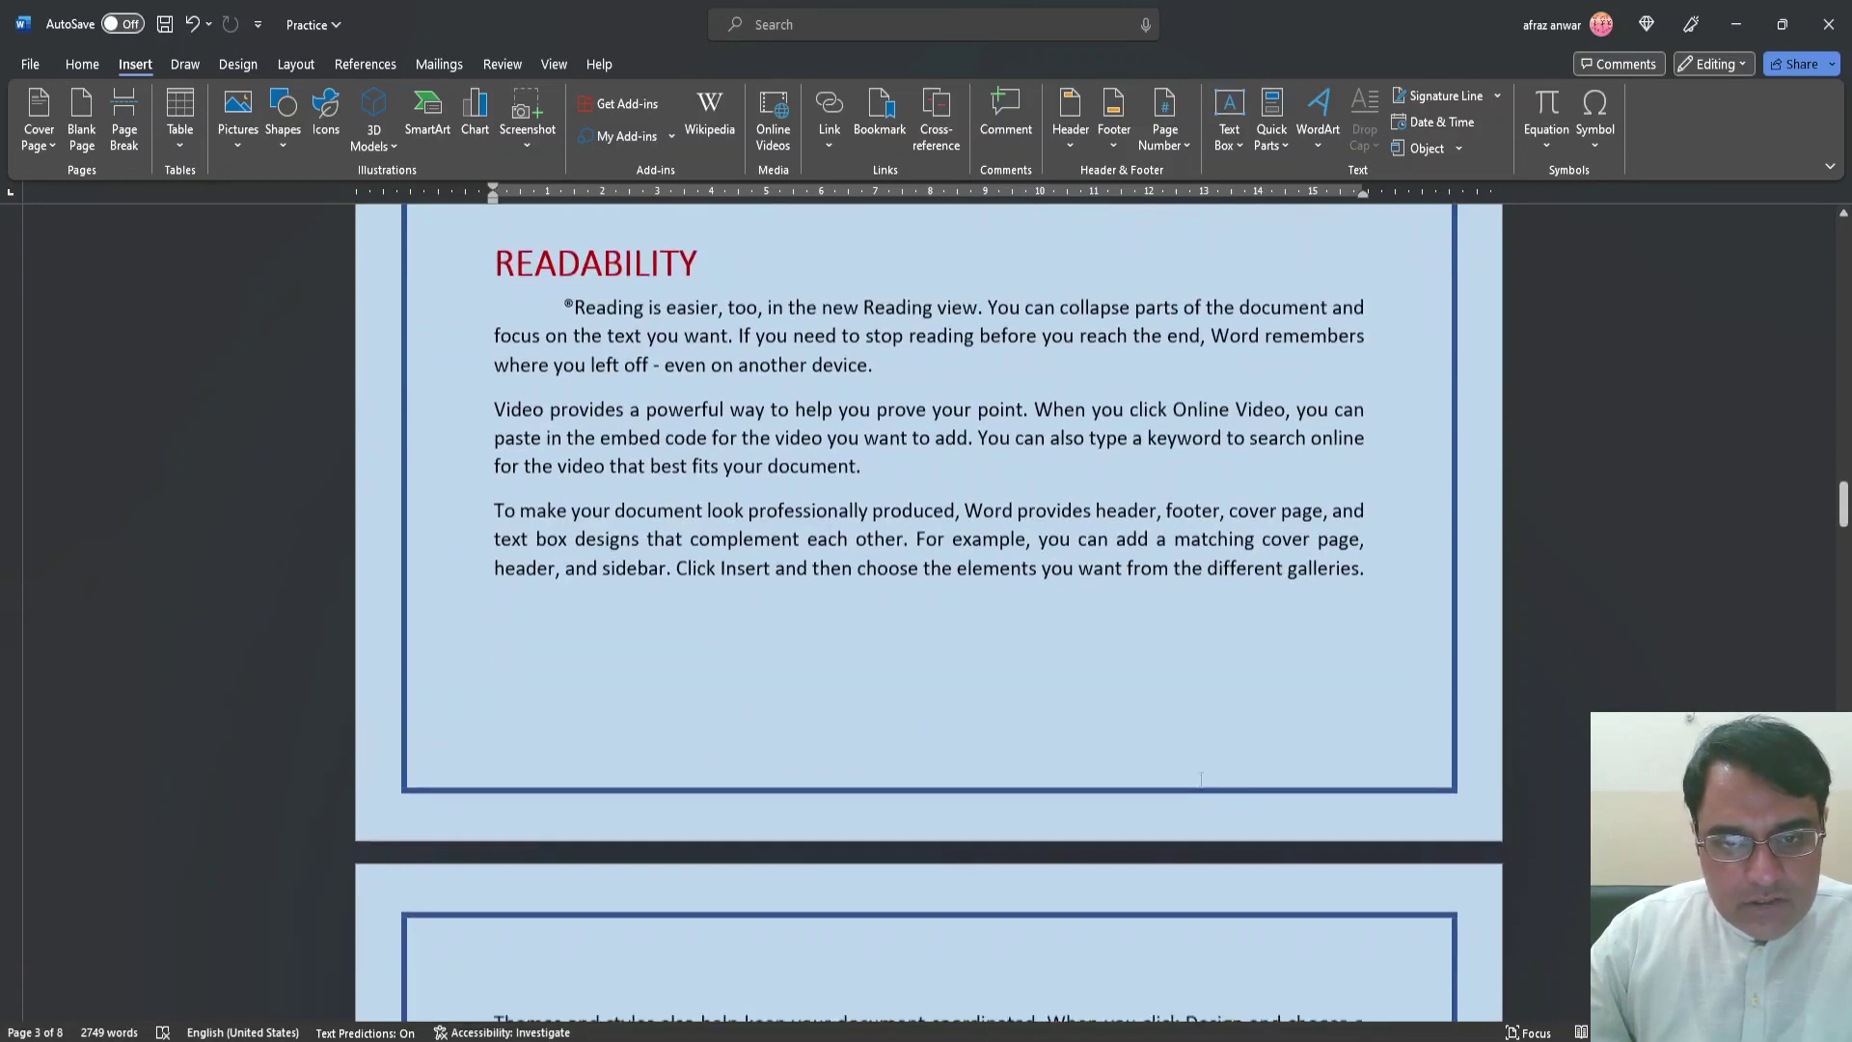
click(1170, 698)
click(837, 617)
scroll(839, 613, up, 3)
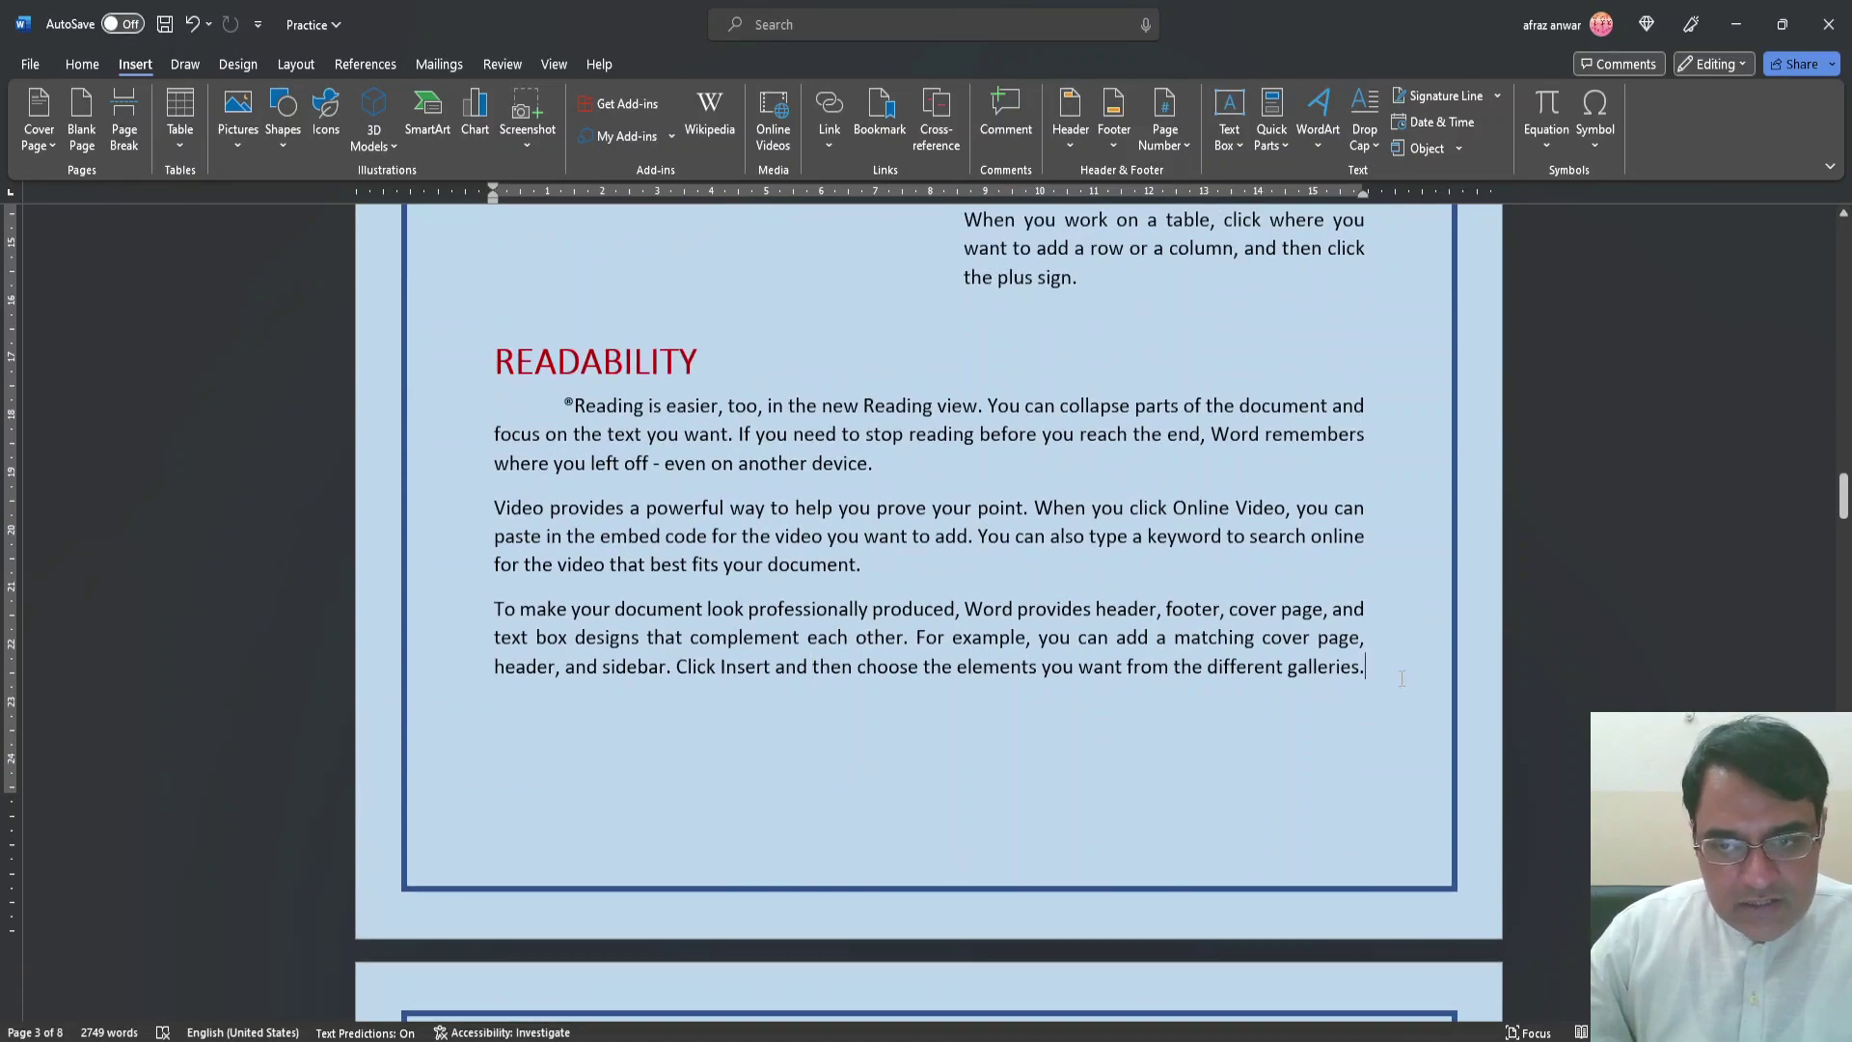
scroll(1401, 678, down, 9)
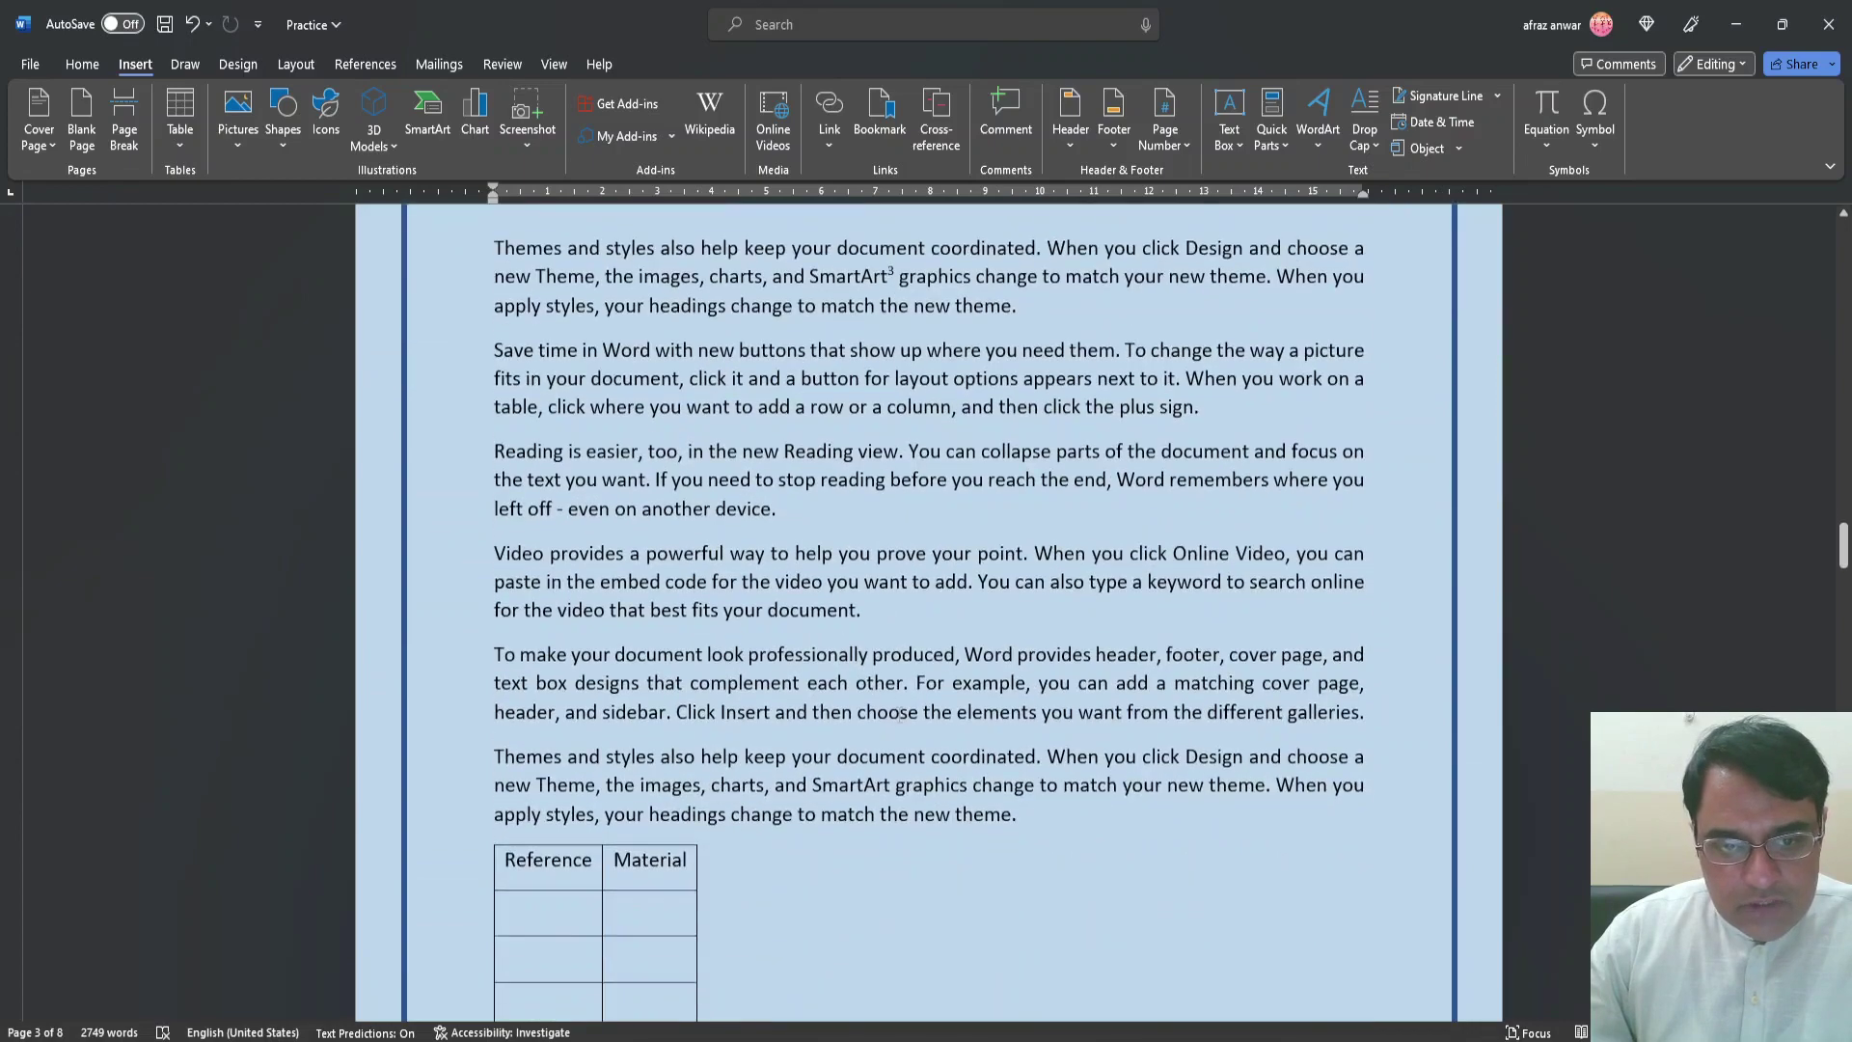
scroll(901, 714, down, 13)
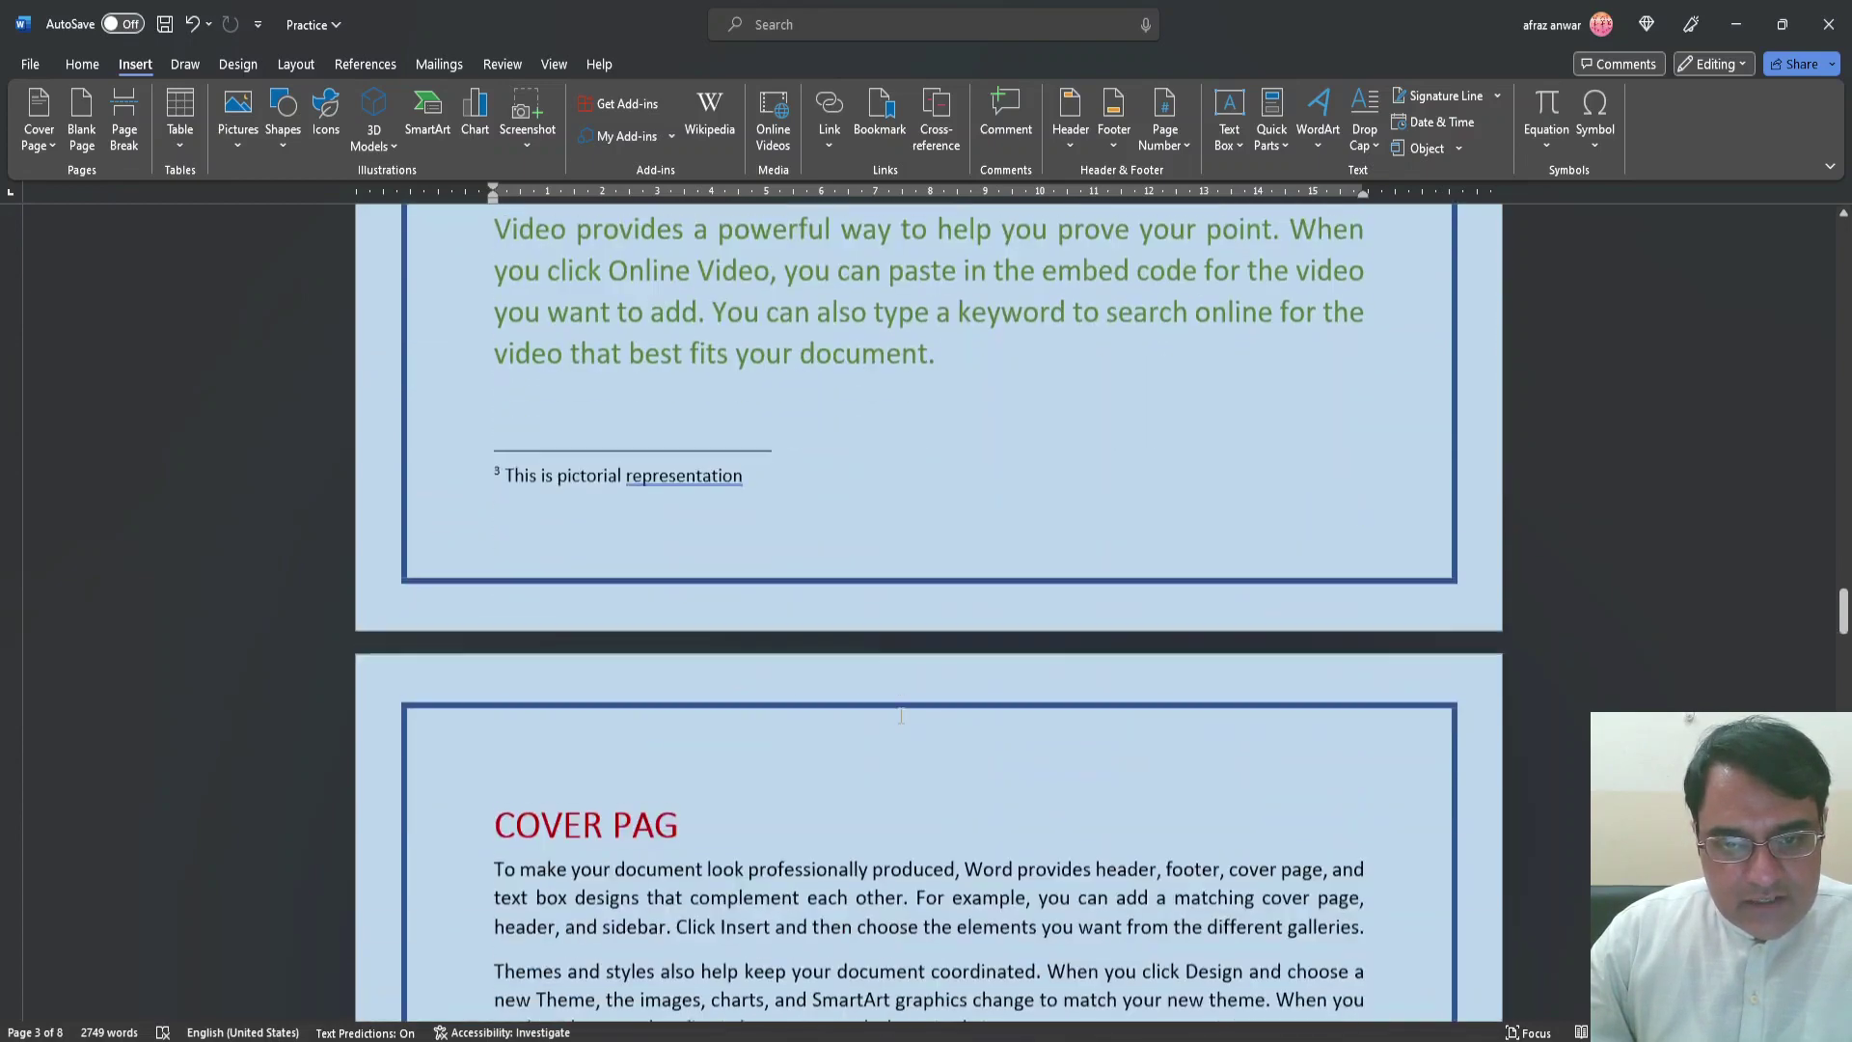
scroll(900, 714, up, 13)
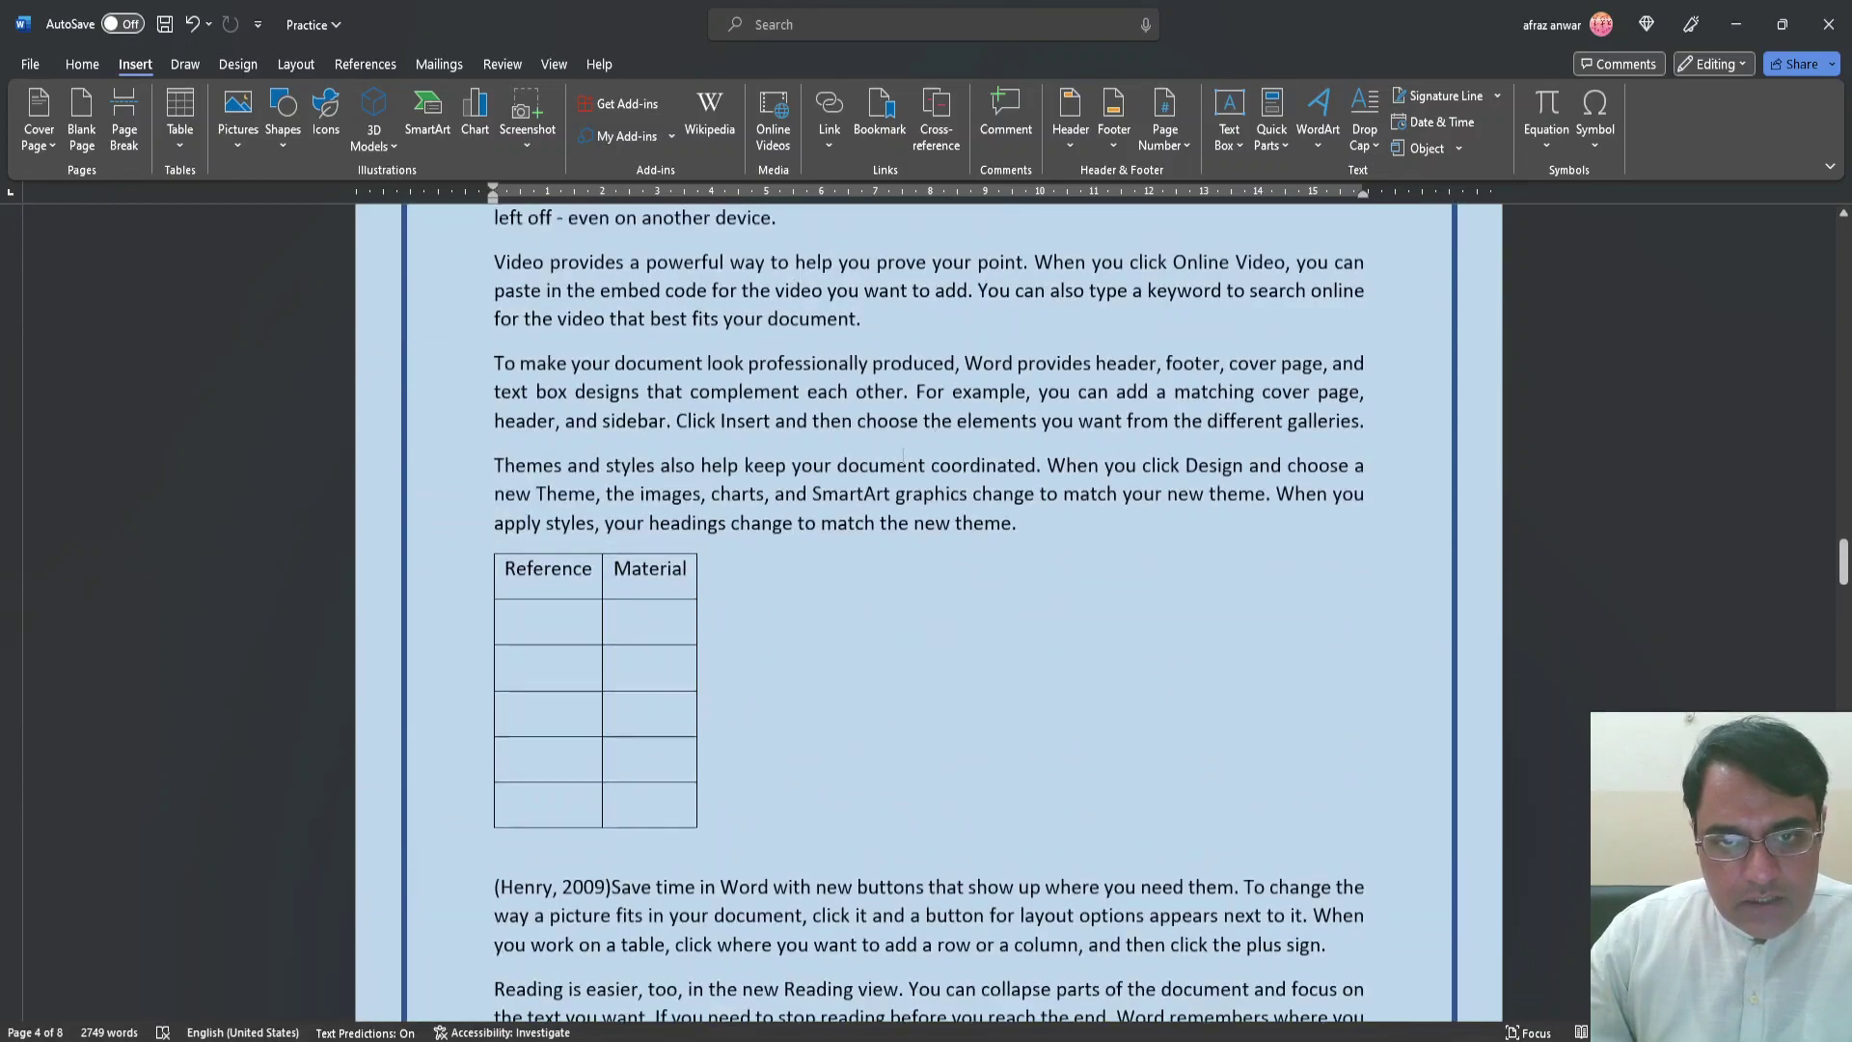
scroll(902, 453, up, 3)
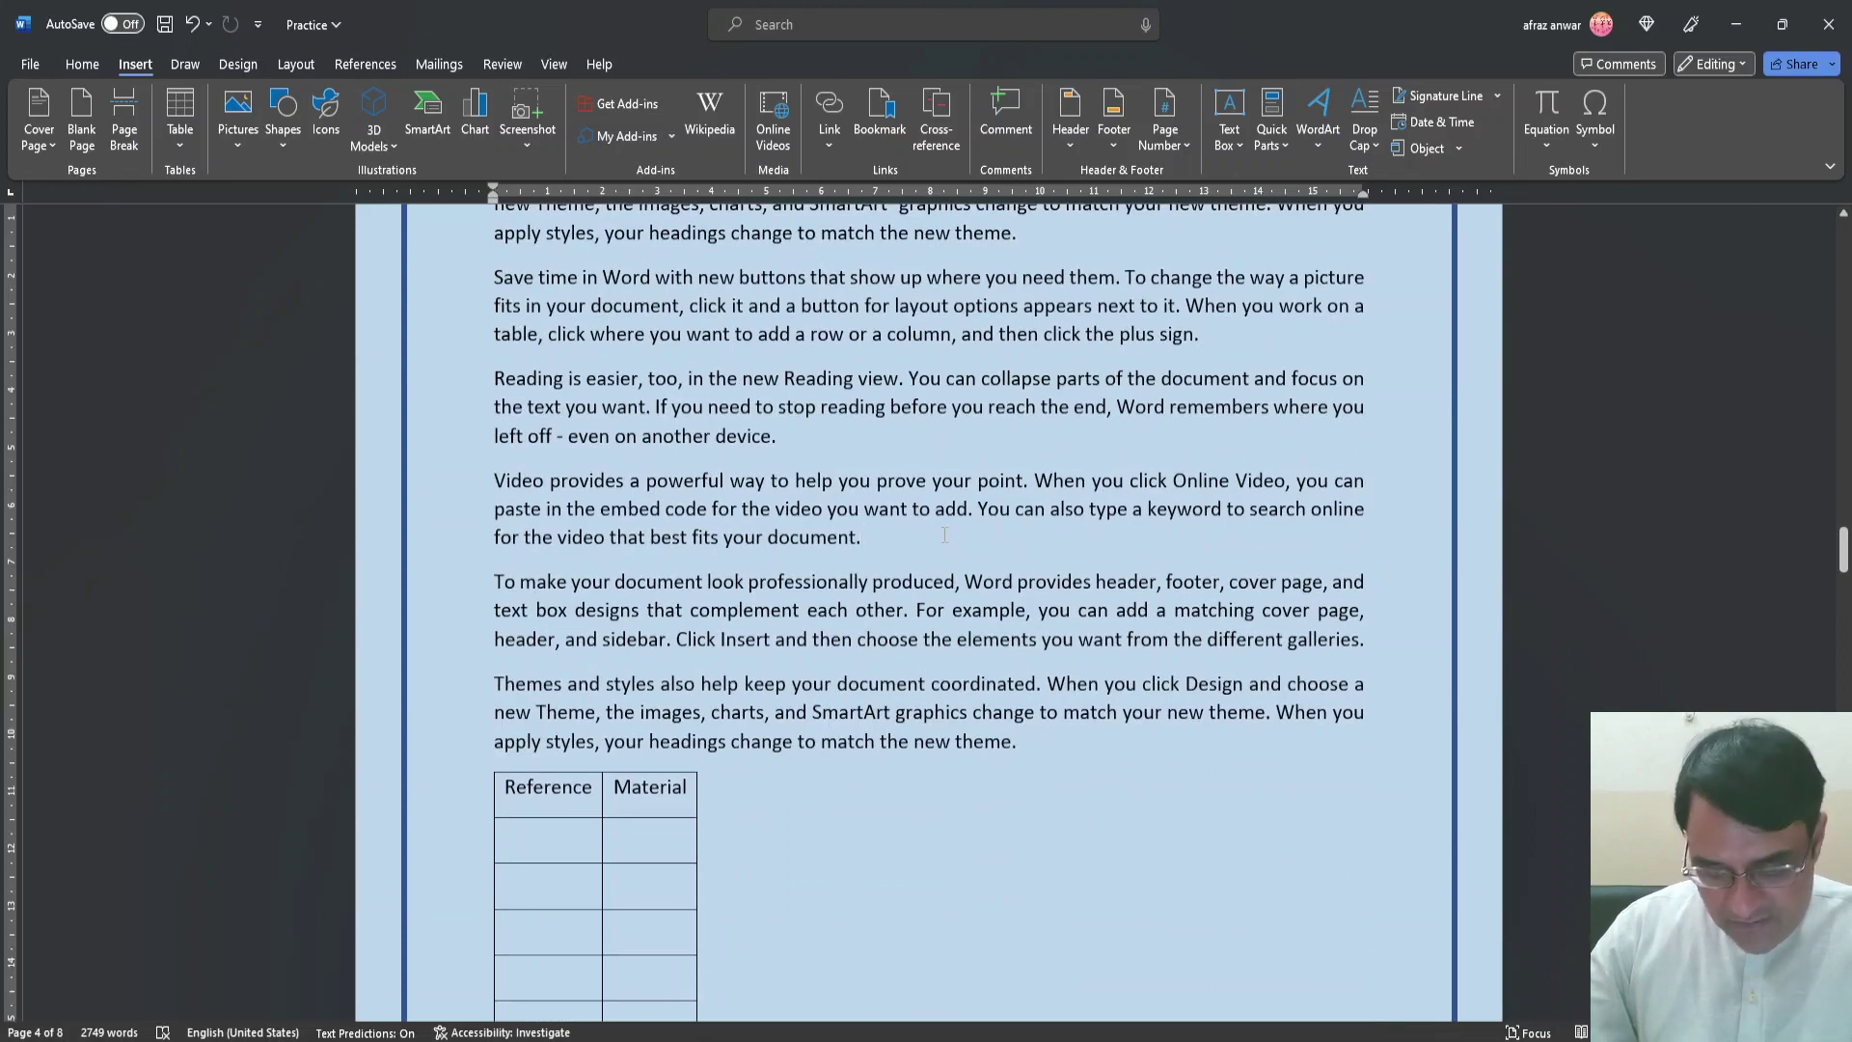
Add an empty paragraph after the "Video provides a powerful way" paragraph on page 4 and draw a small Frame shape in it
click(944, 536)
key(Return)
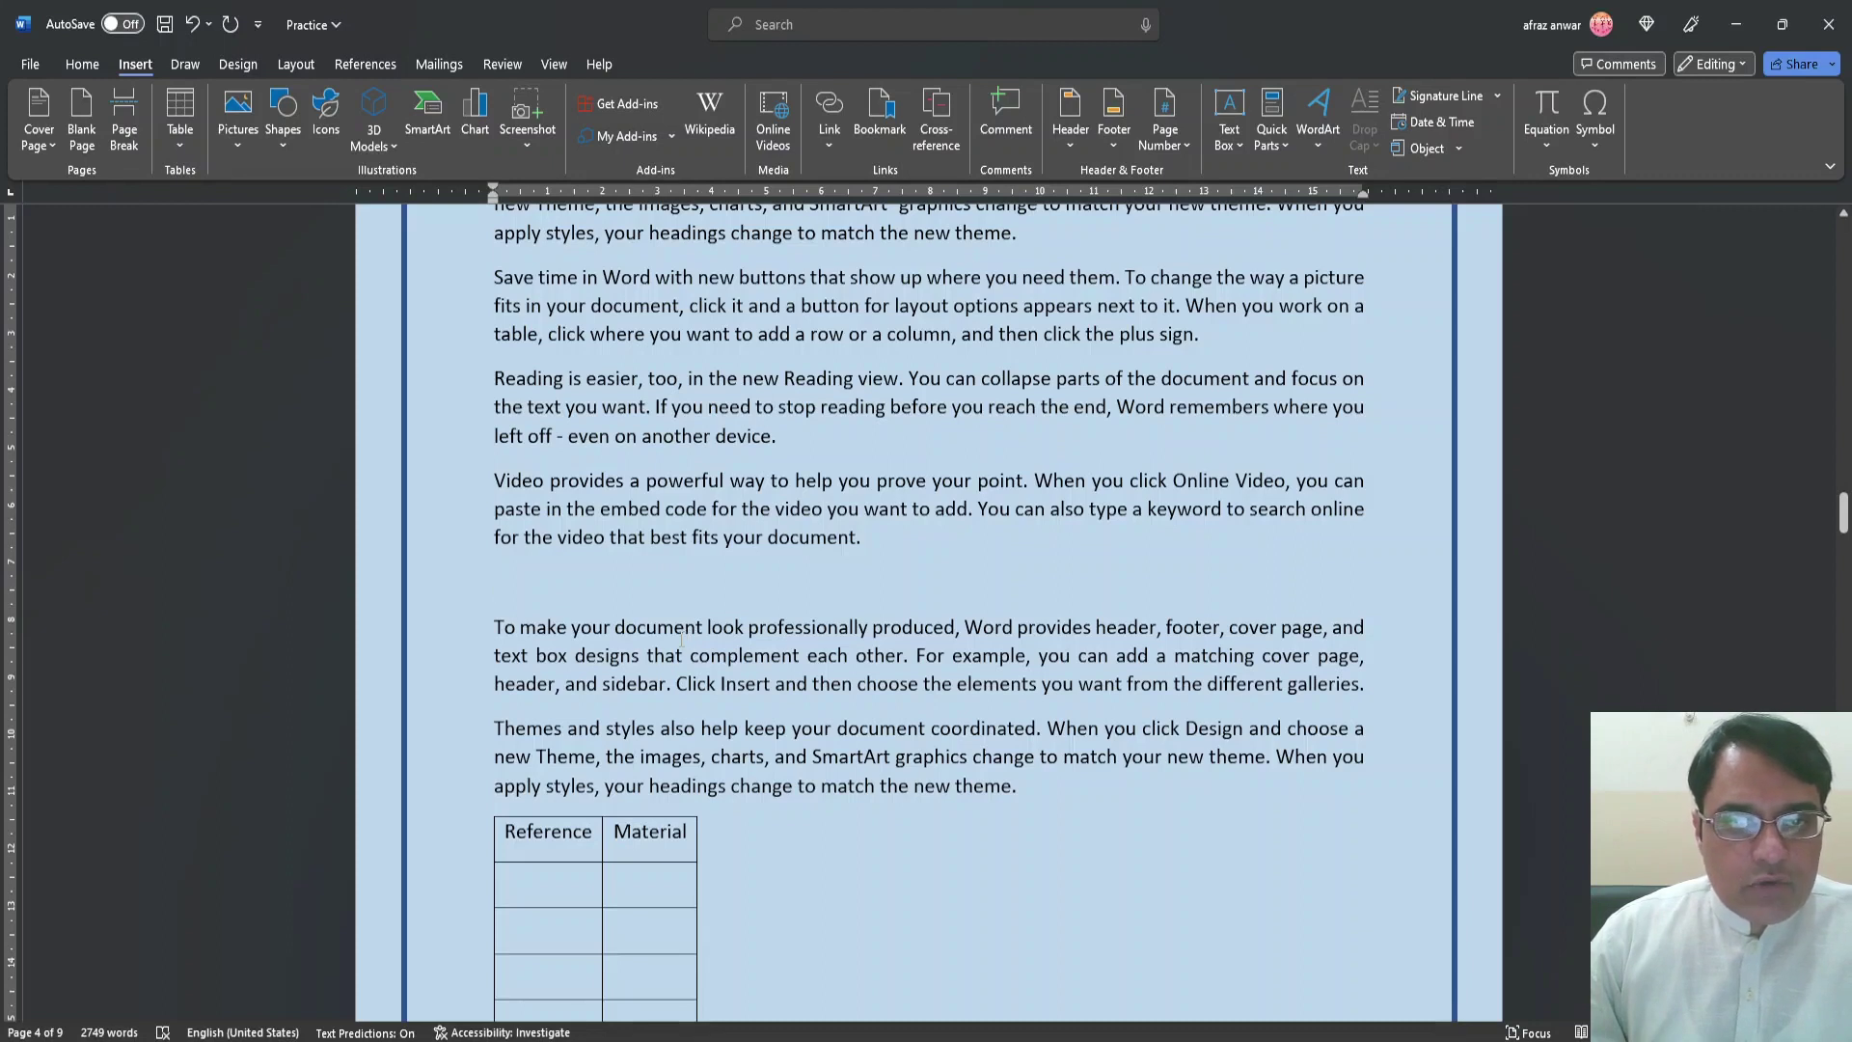
click(282, 146)
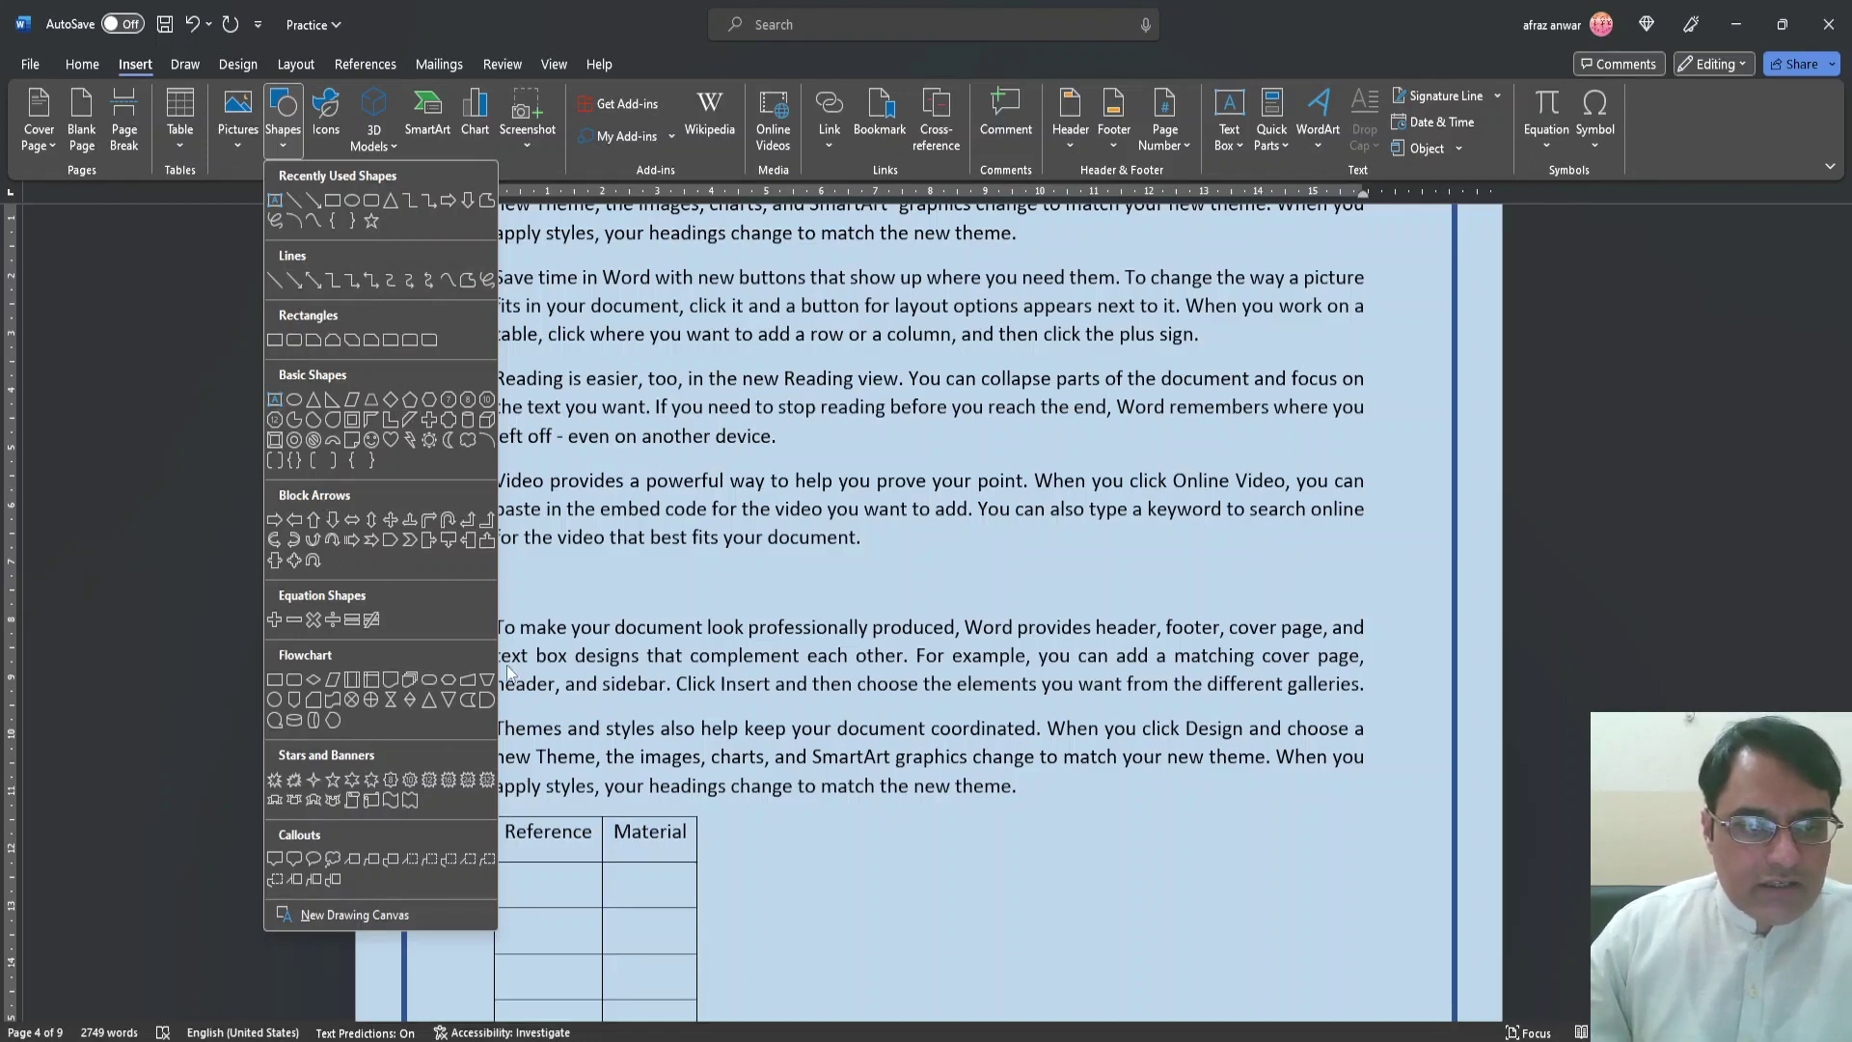
click(355, 425)
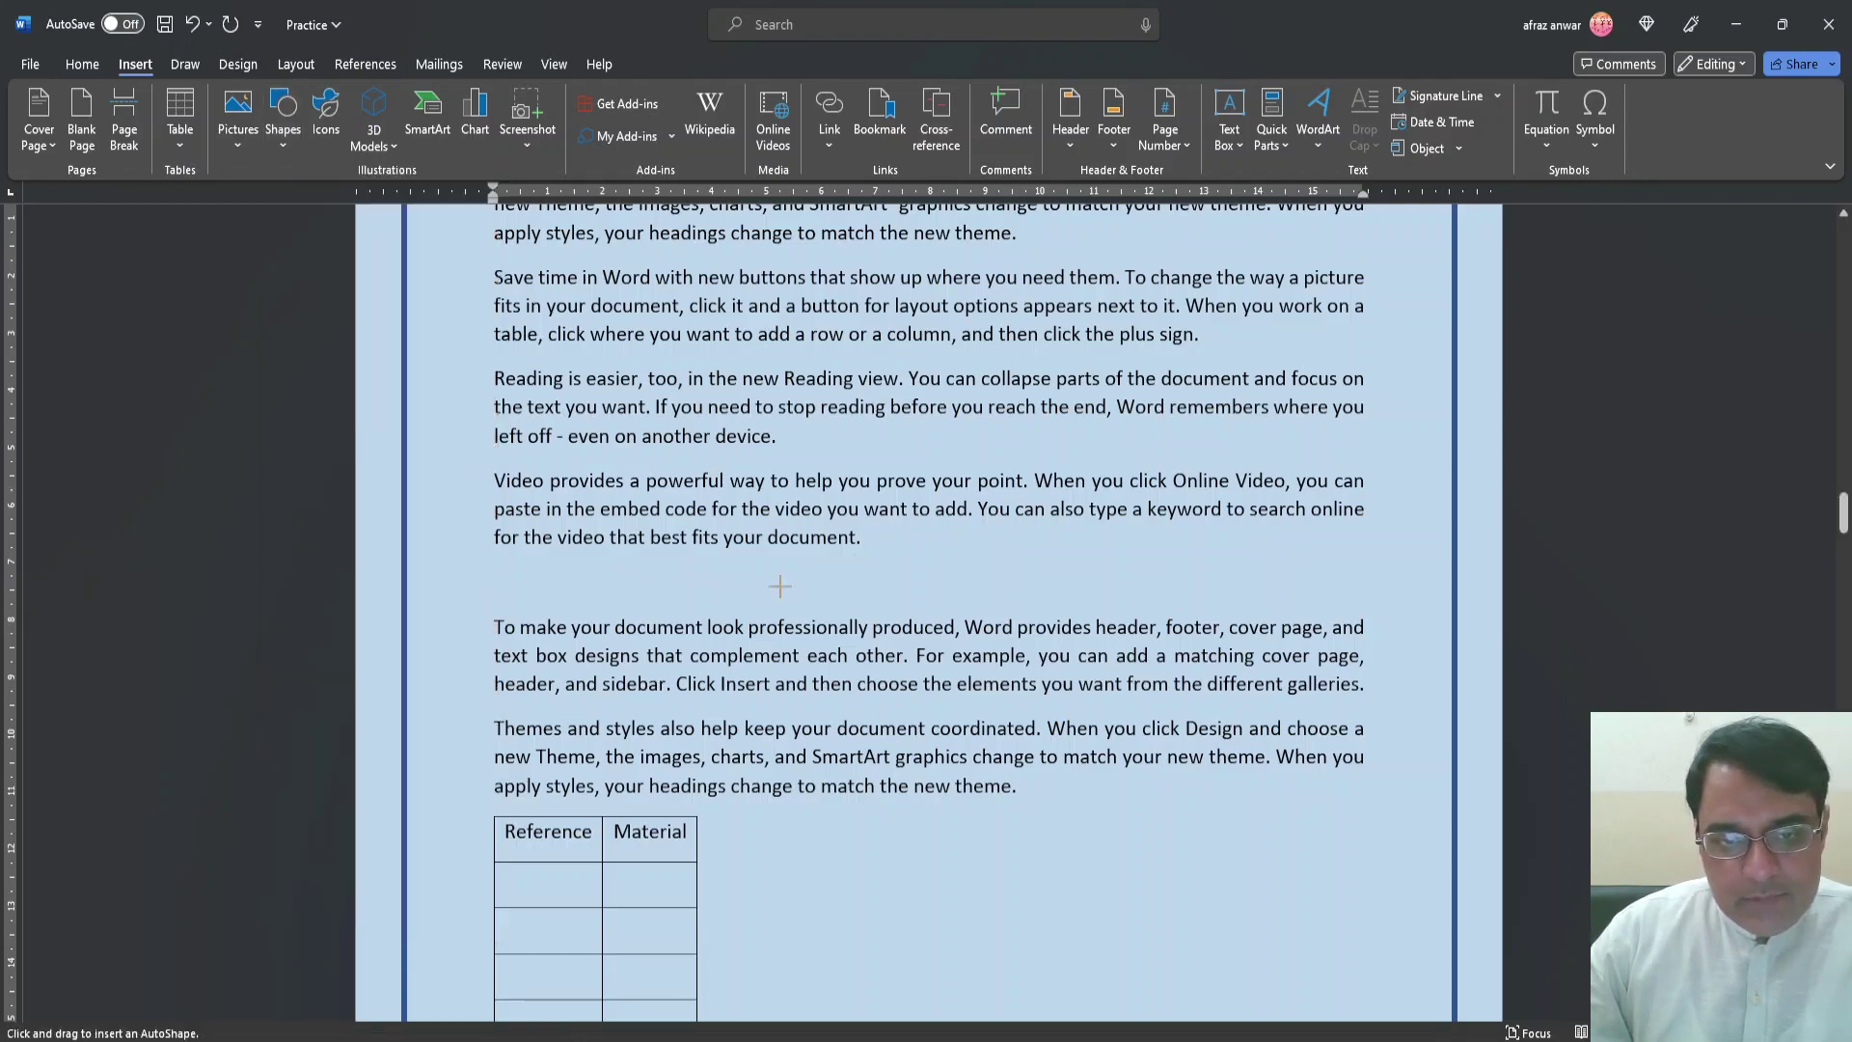
drag(761, 553, 863, 612)
click(713, 579)
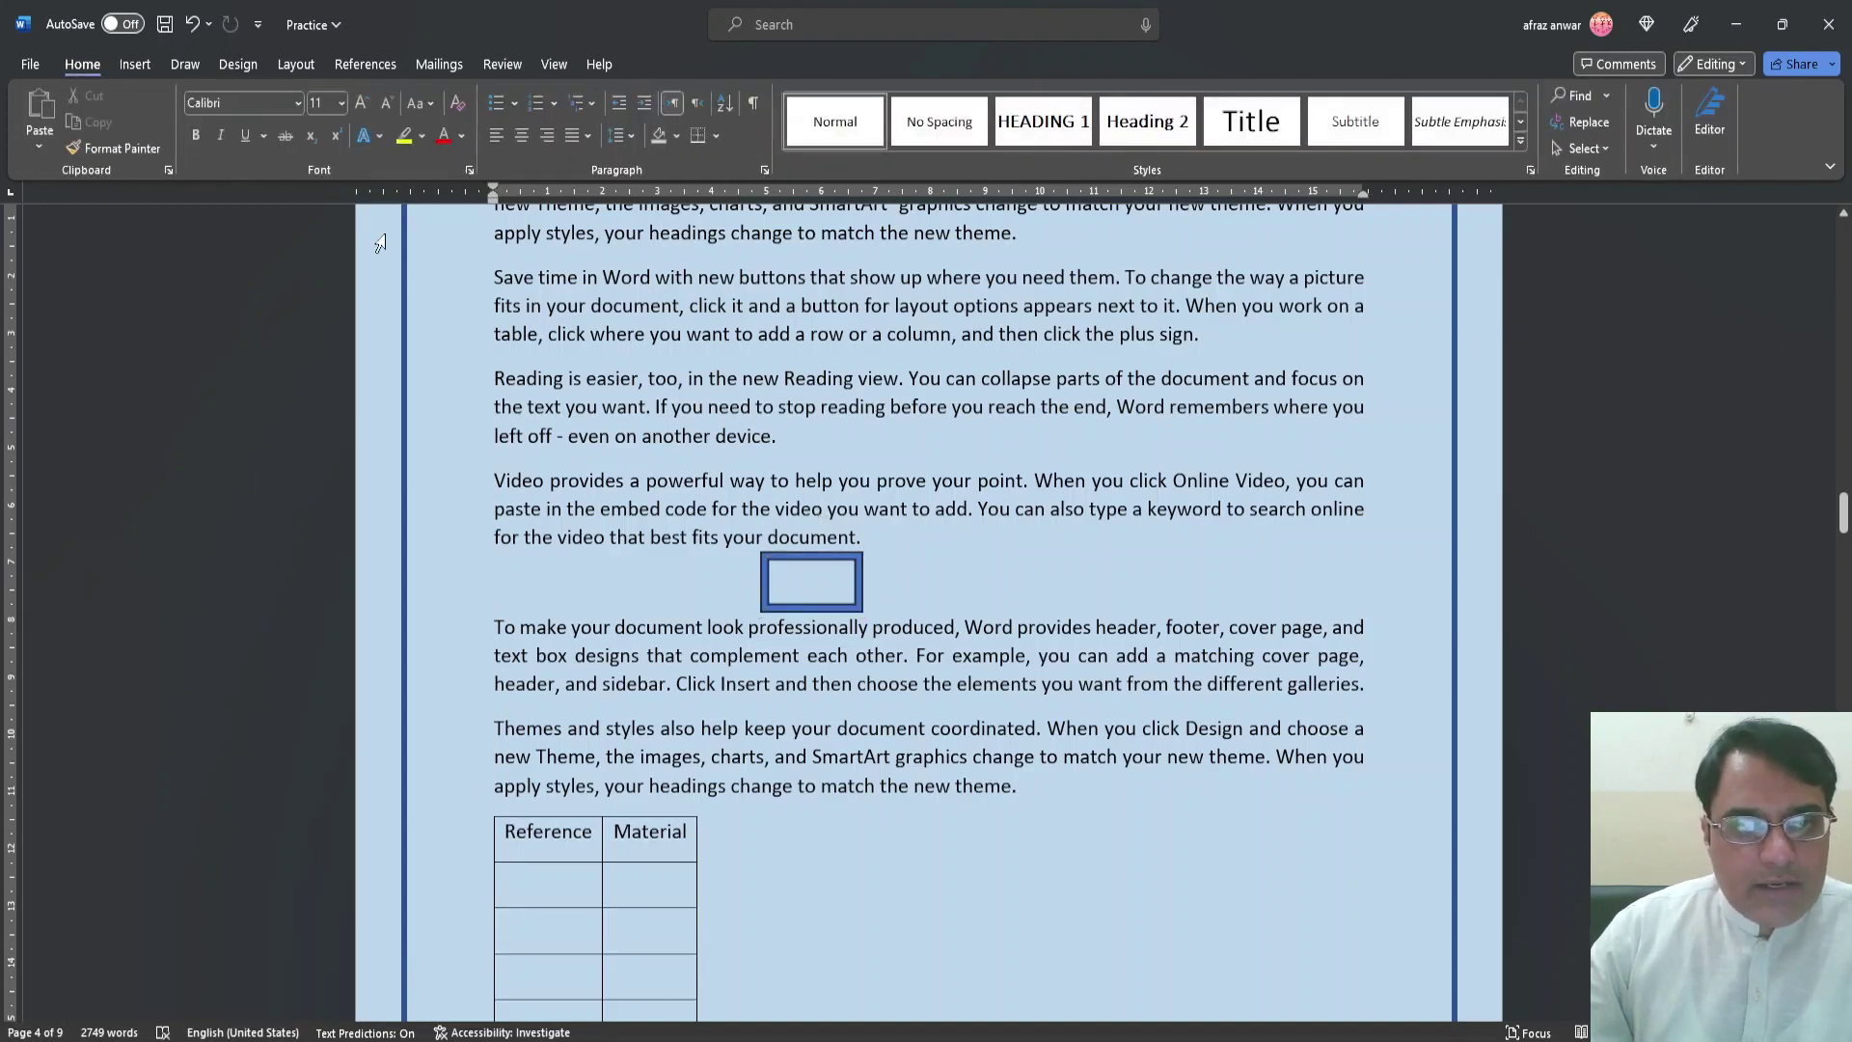
Draw a Double Wave banner about 2.2 cm wide and 1.2 cm high to the right of the frame shape
click(125, 65)
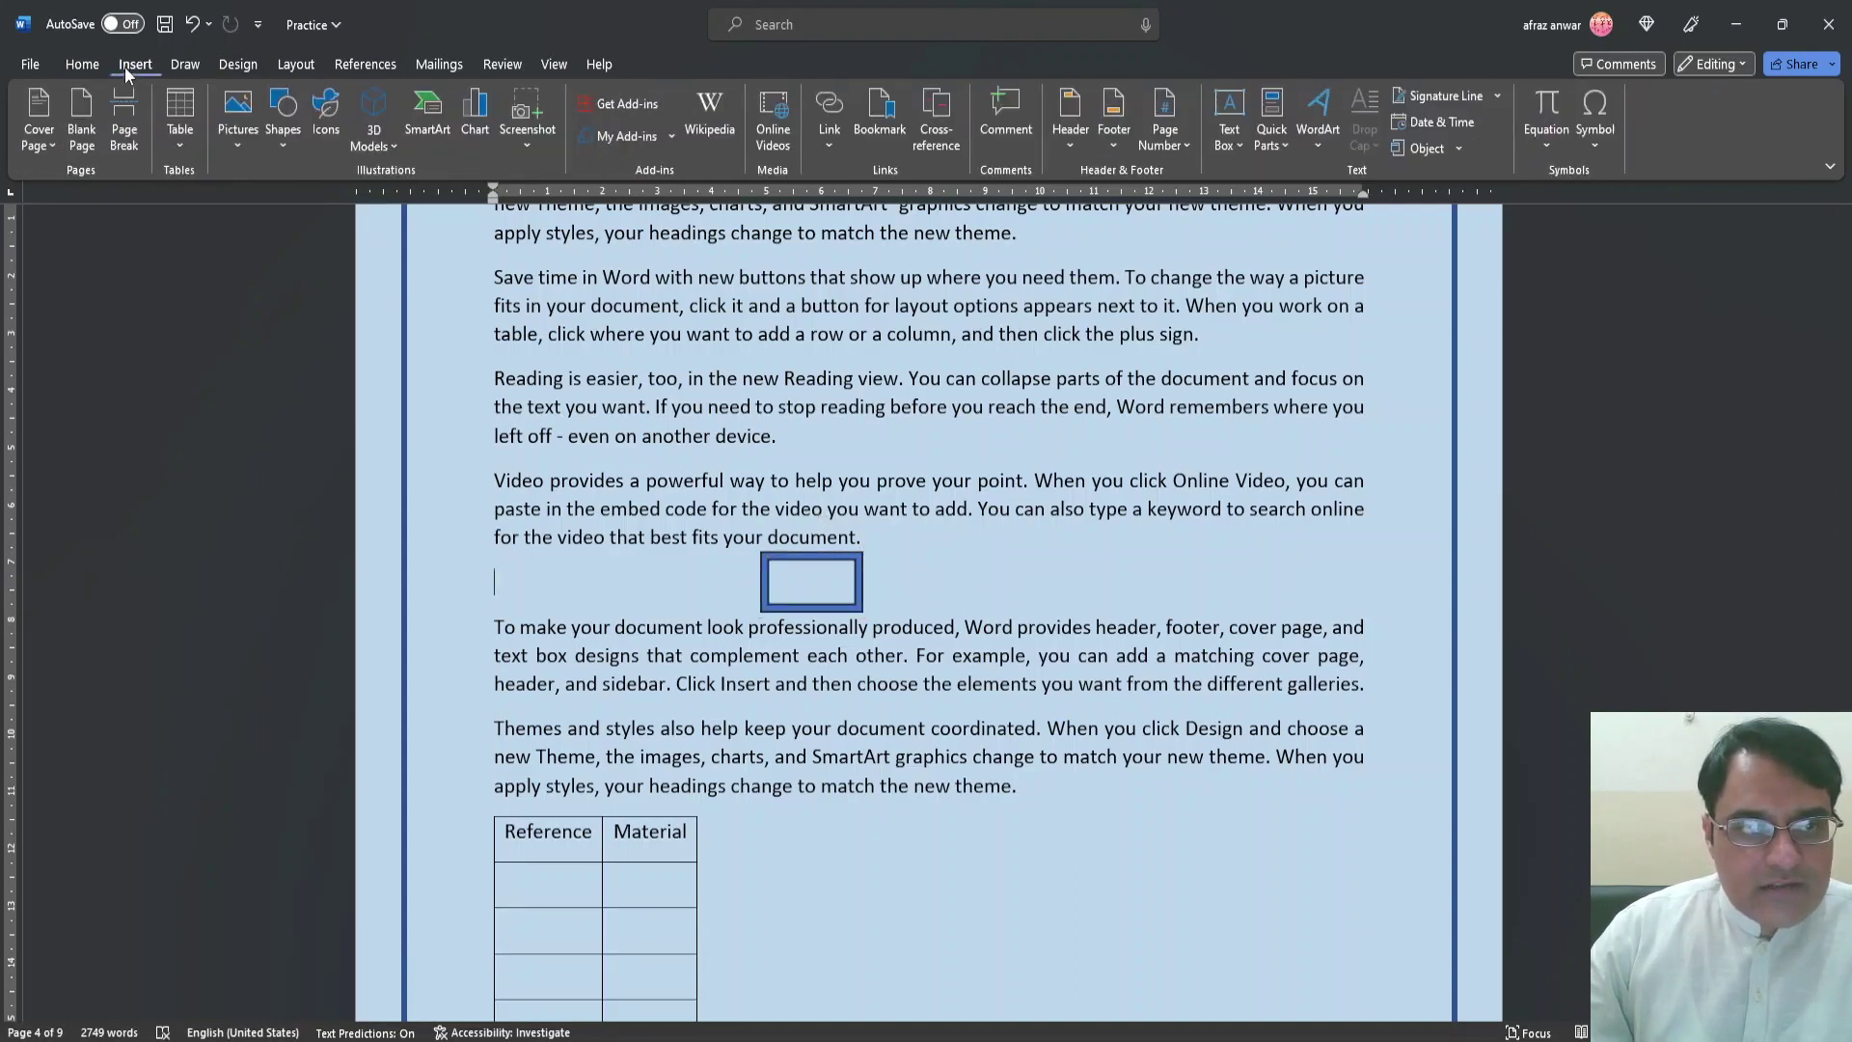
click(280, 144)
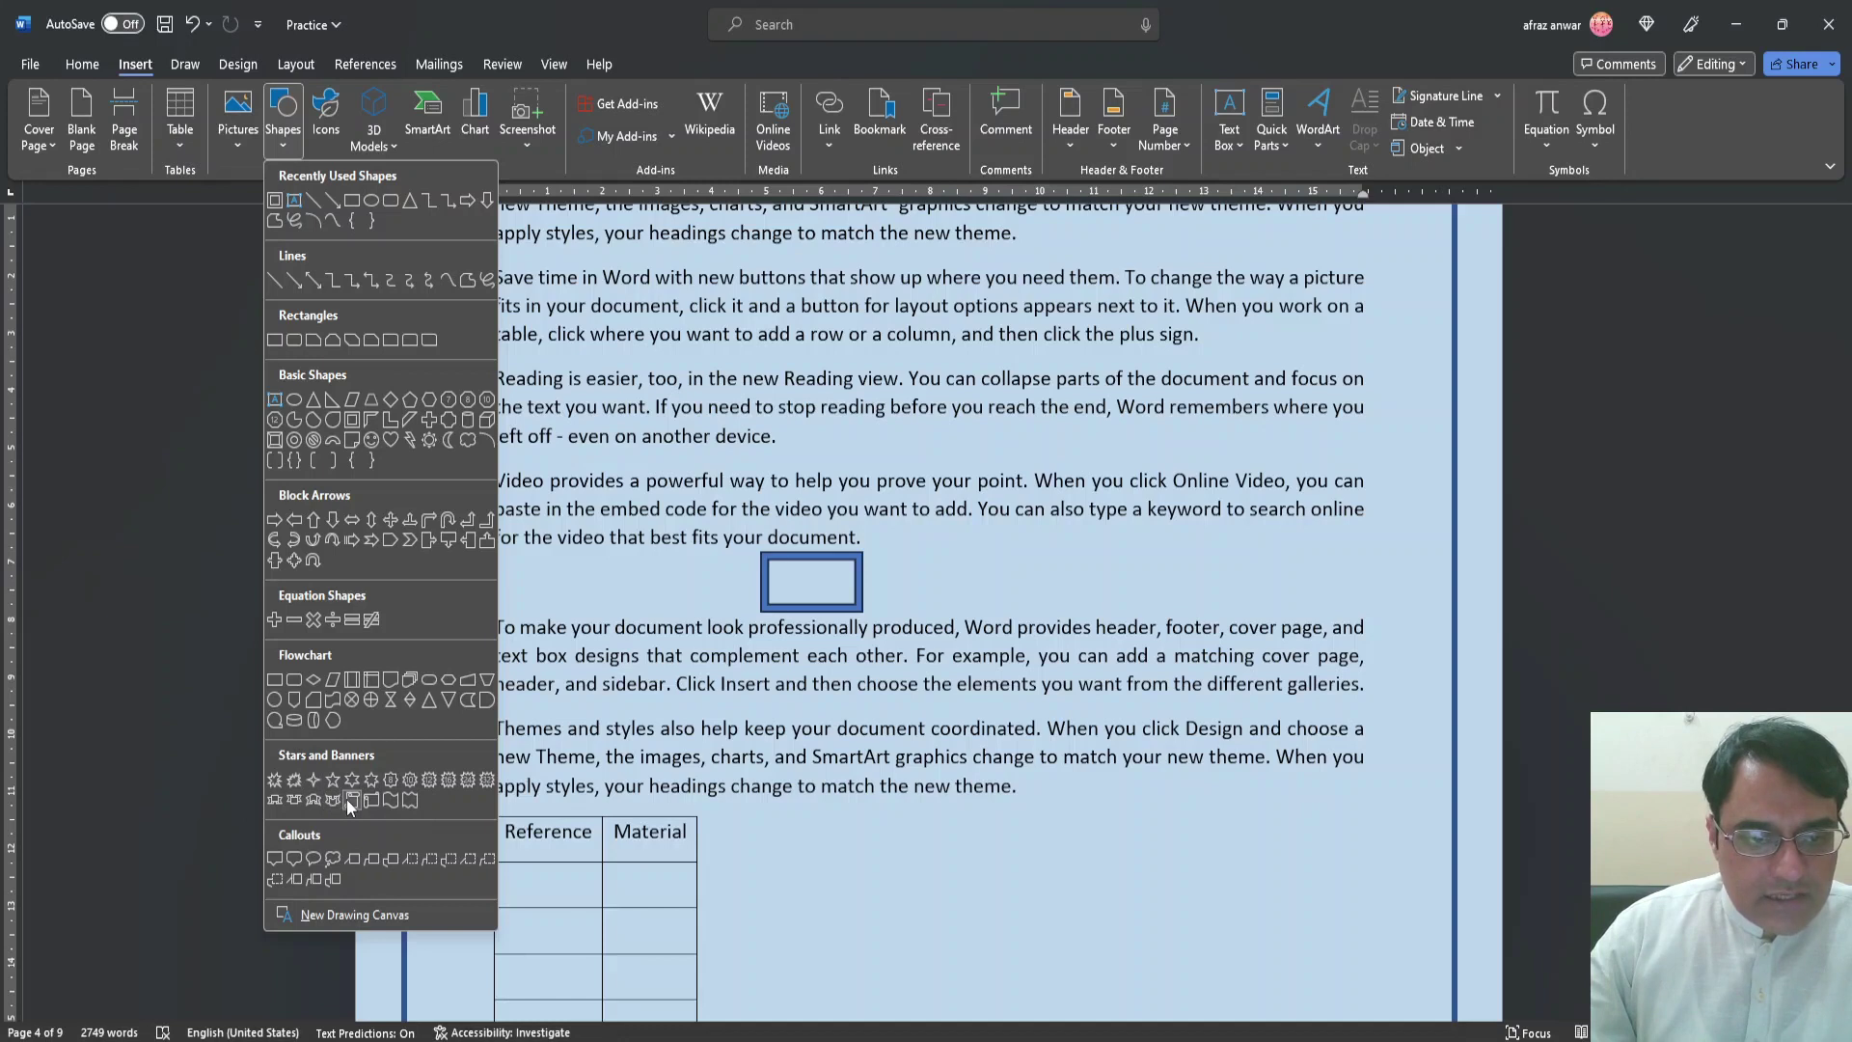
click(413, 804)
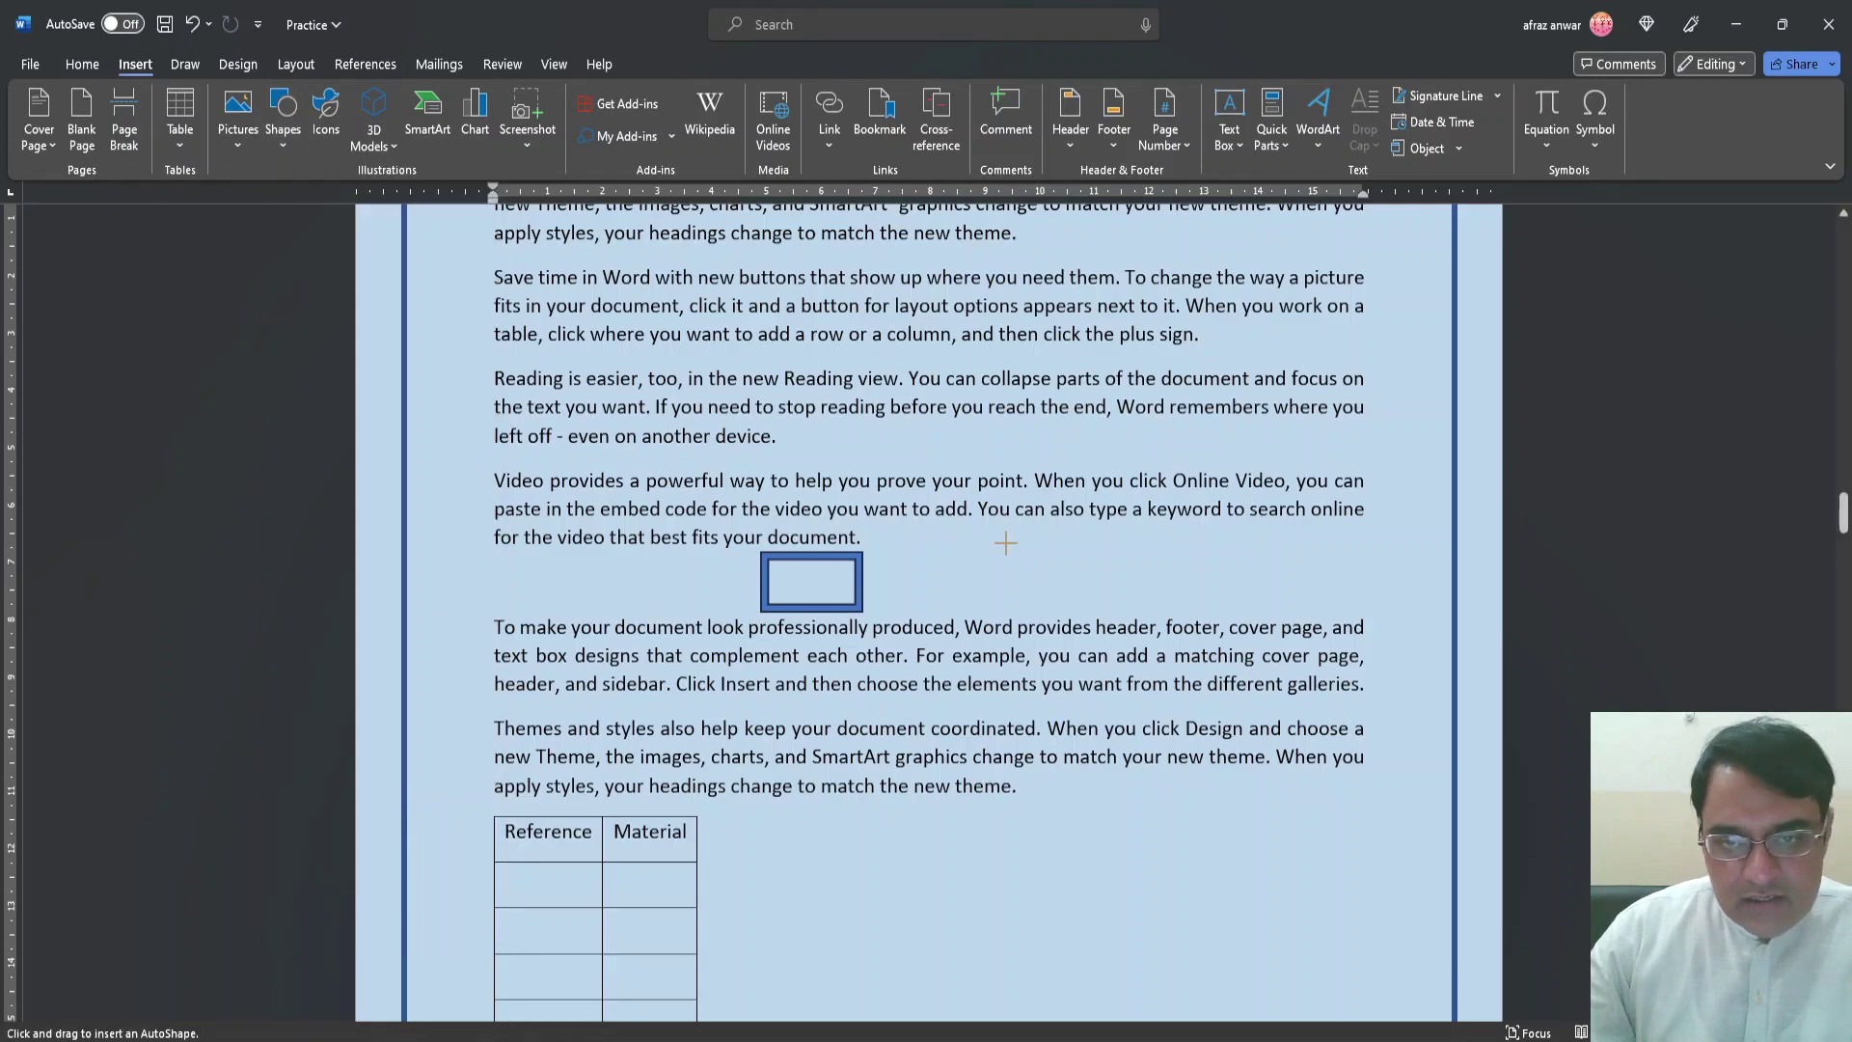
drag(1027, 548, 1130, 603)
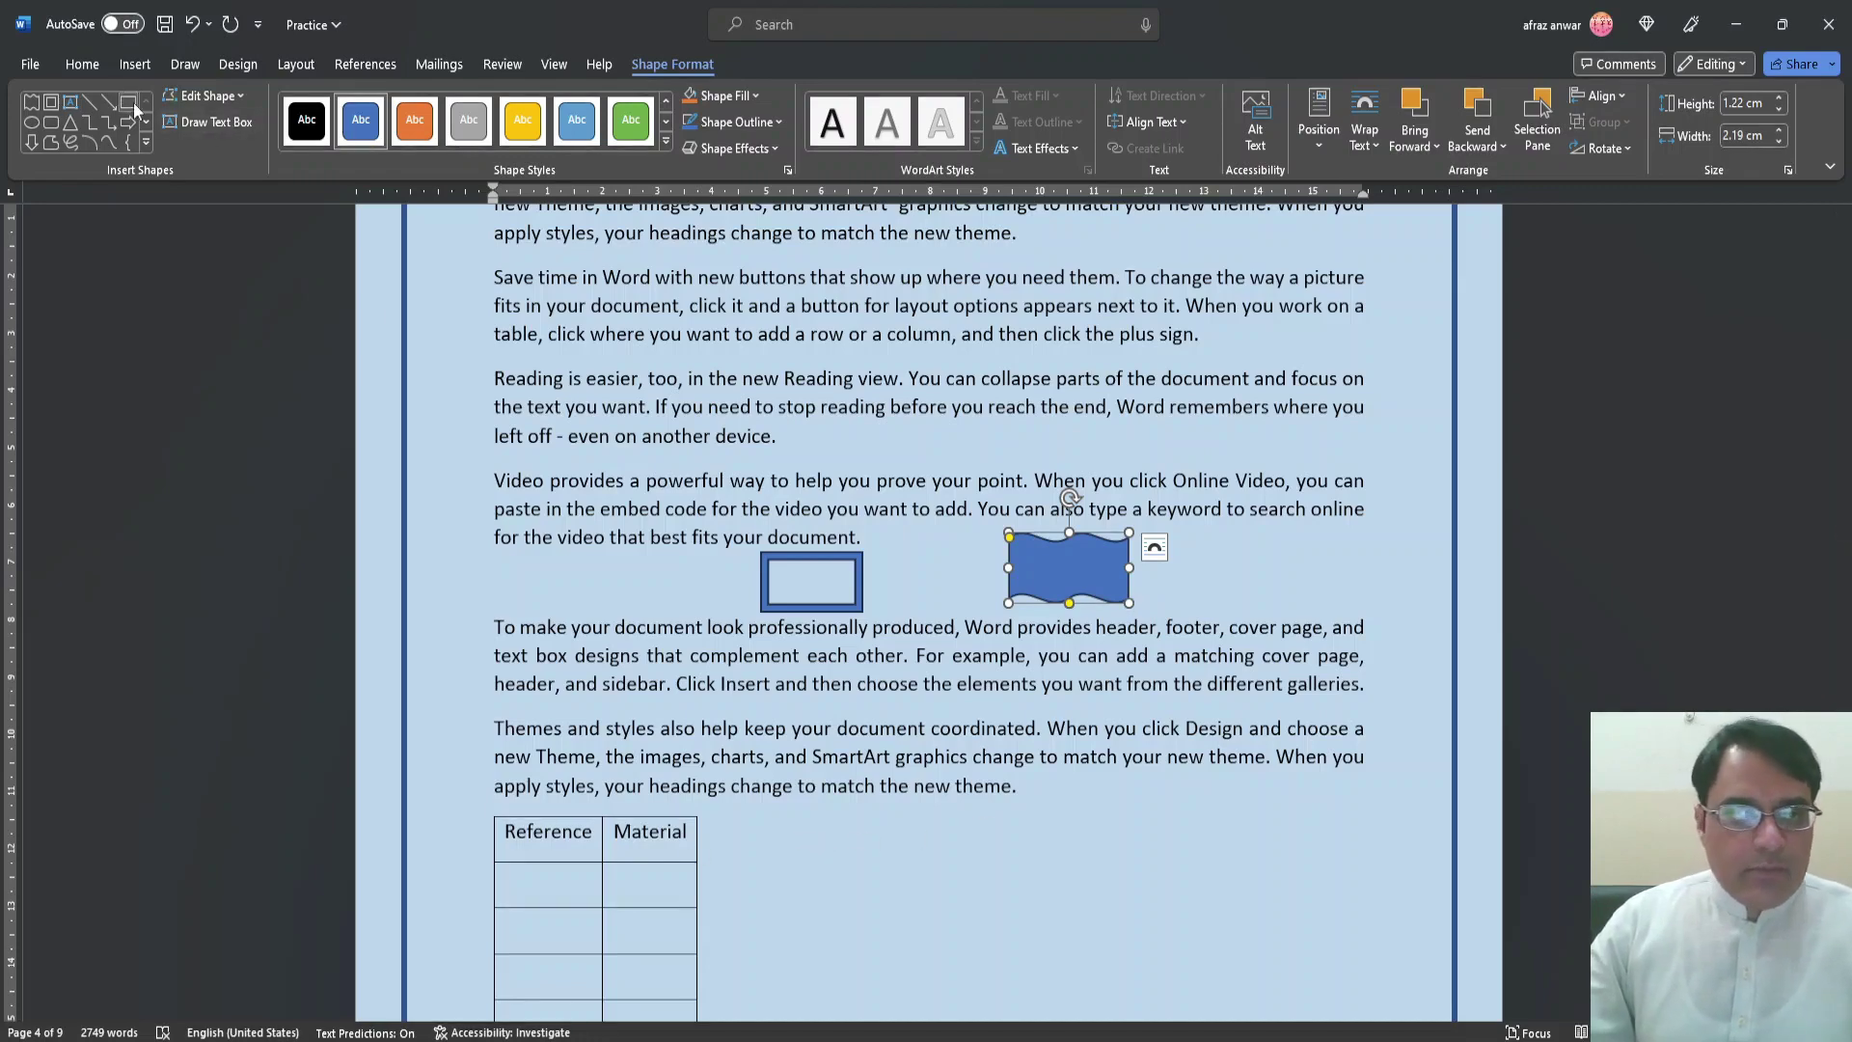
Draw an up arrow callout in the empty area to the right of the Reference and Material table
click(123, 67)
click(274, 135)
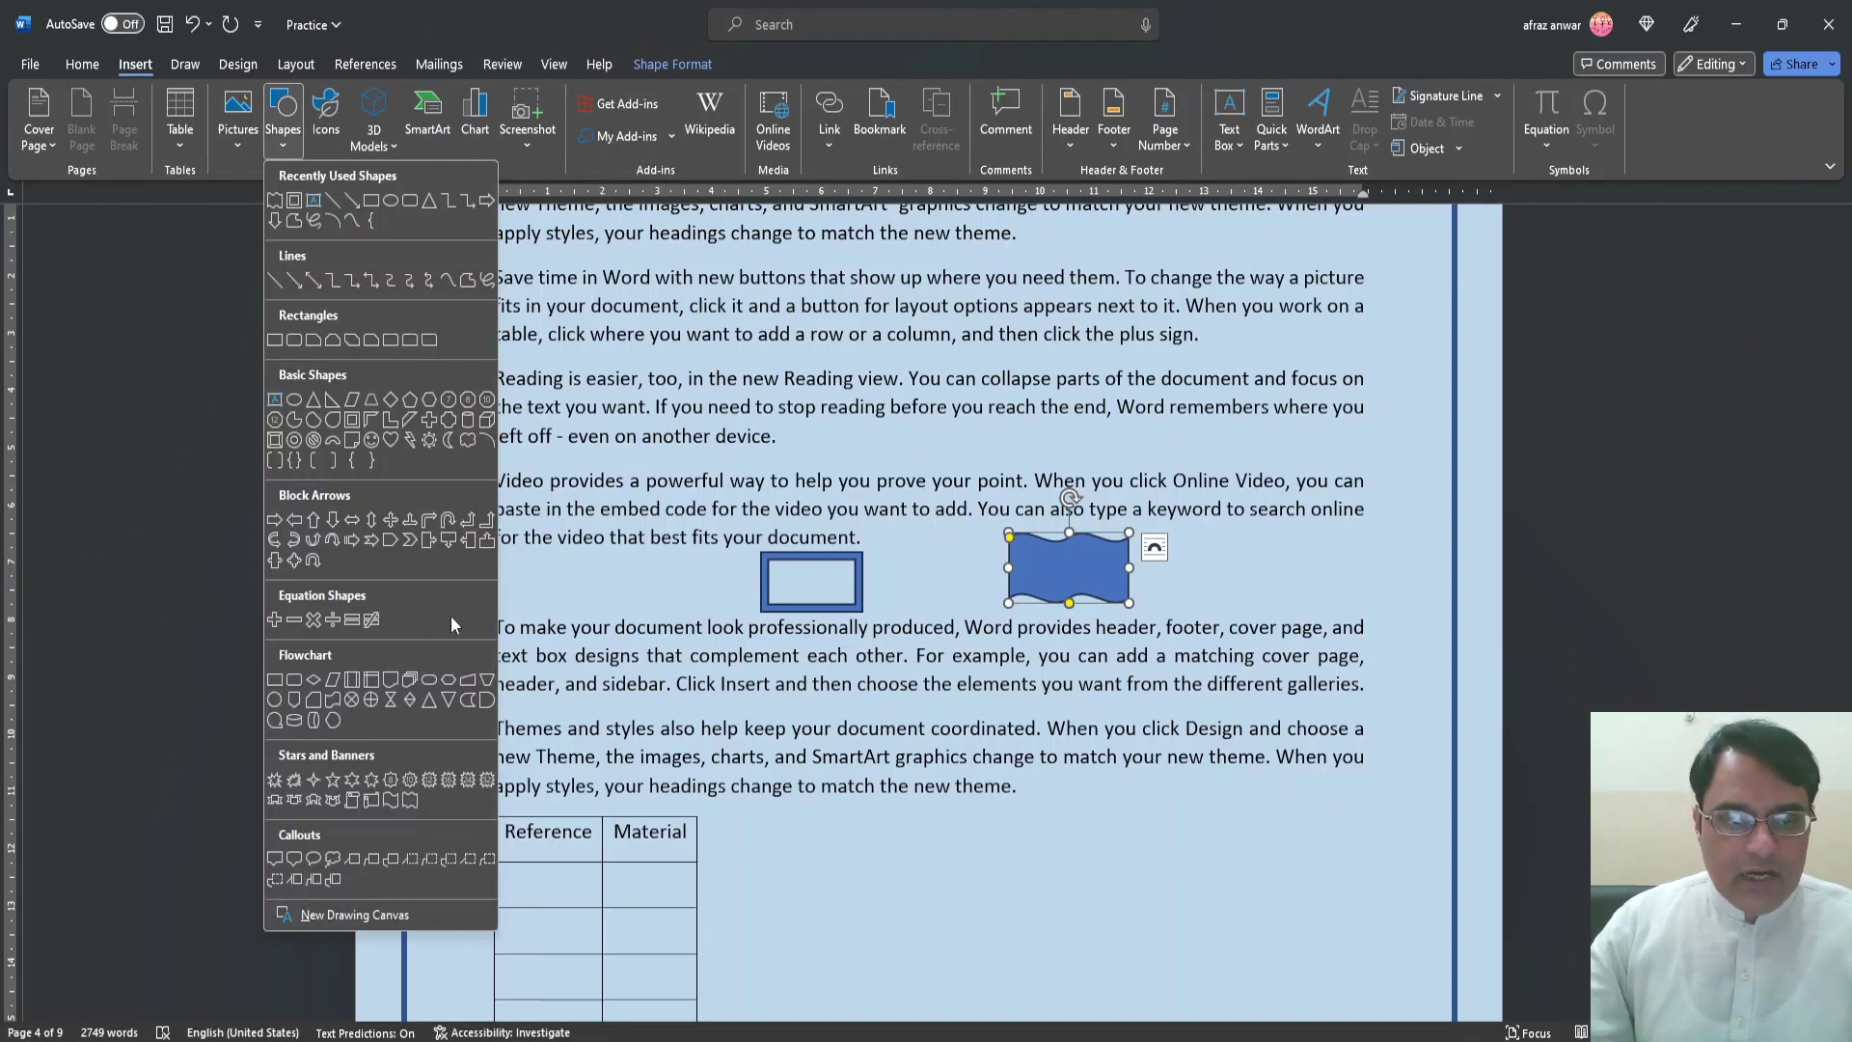
click(486, 540)
drag(1146, 797, 1261, 905)
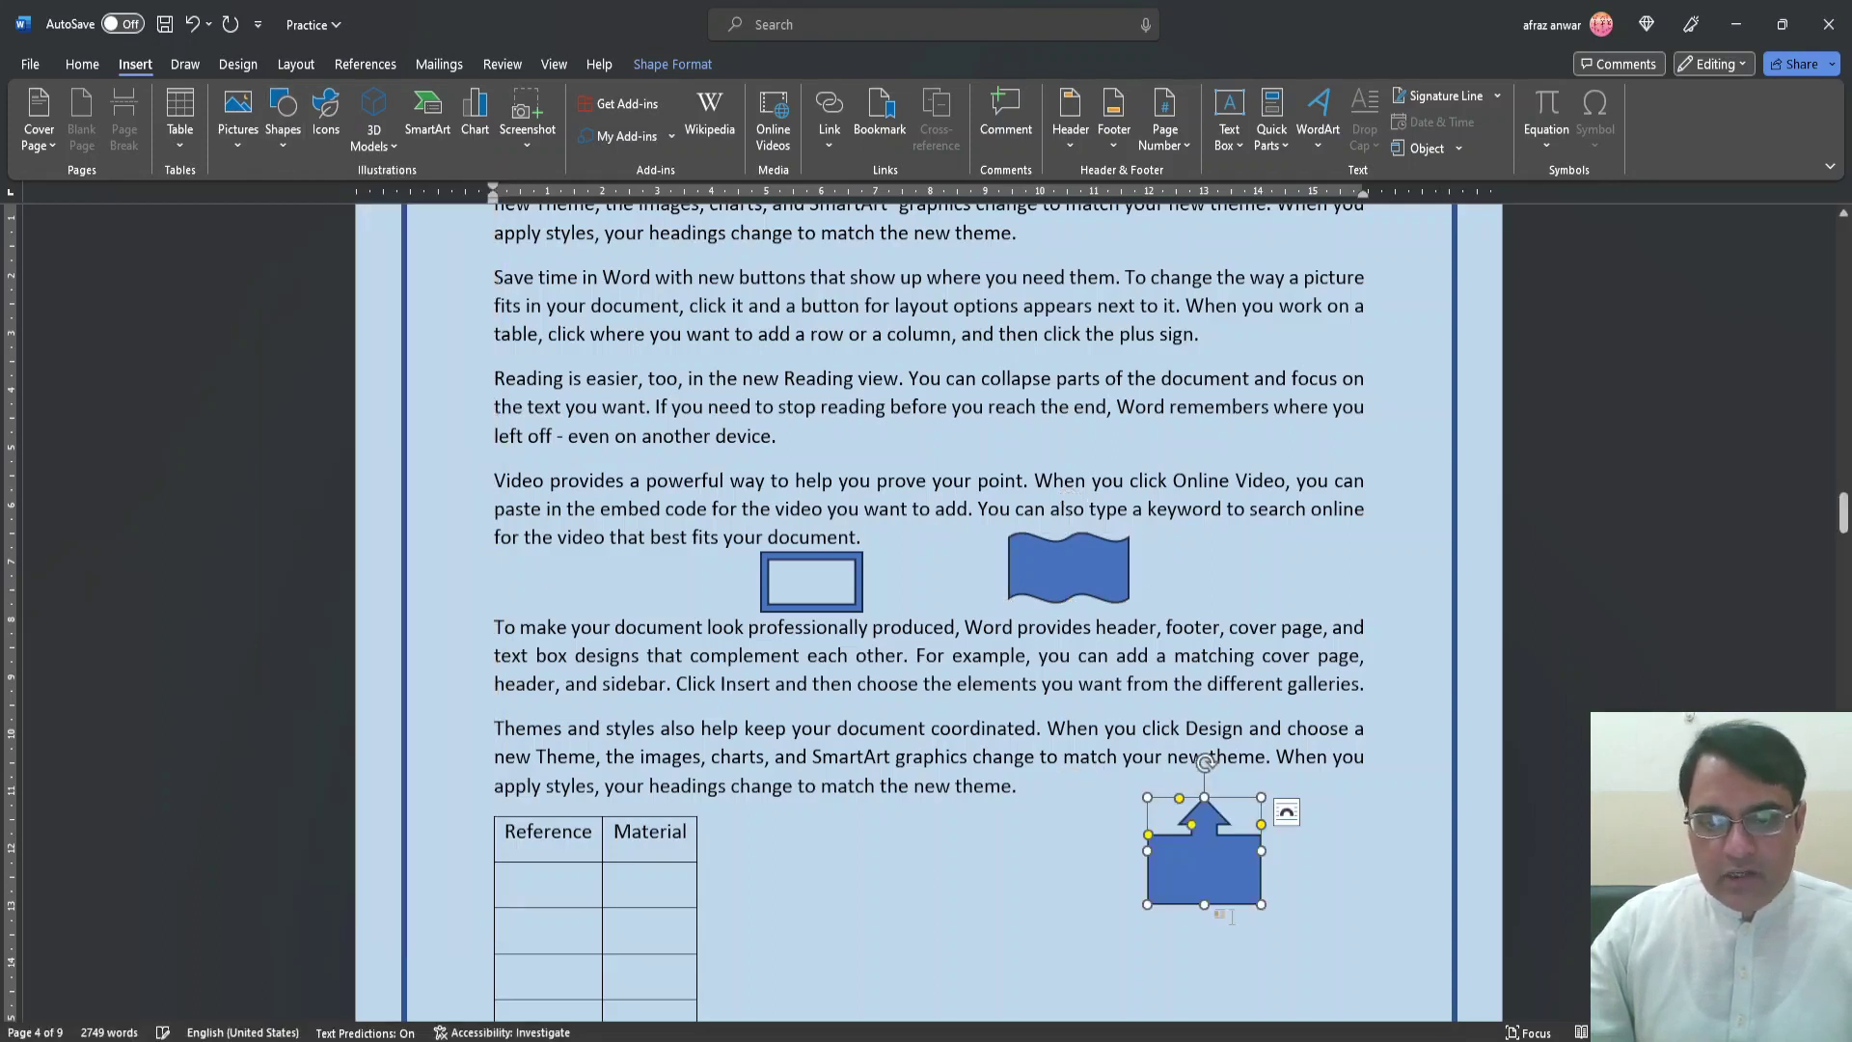
click(547, 882)
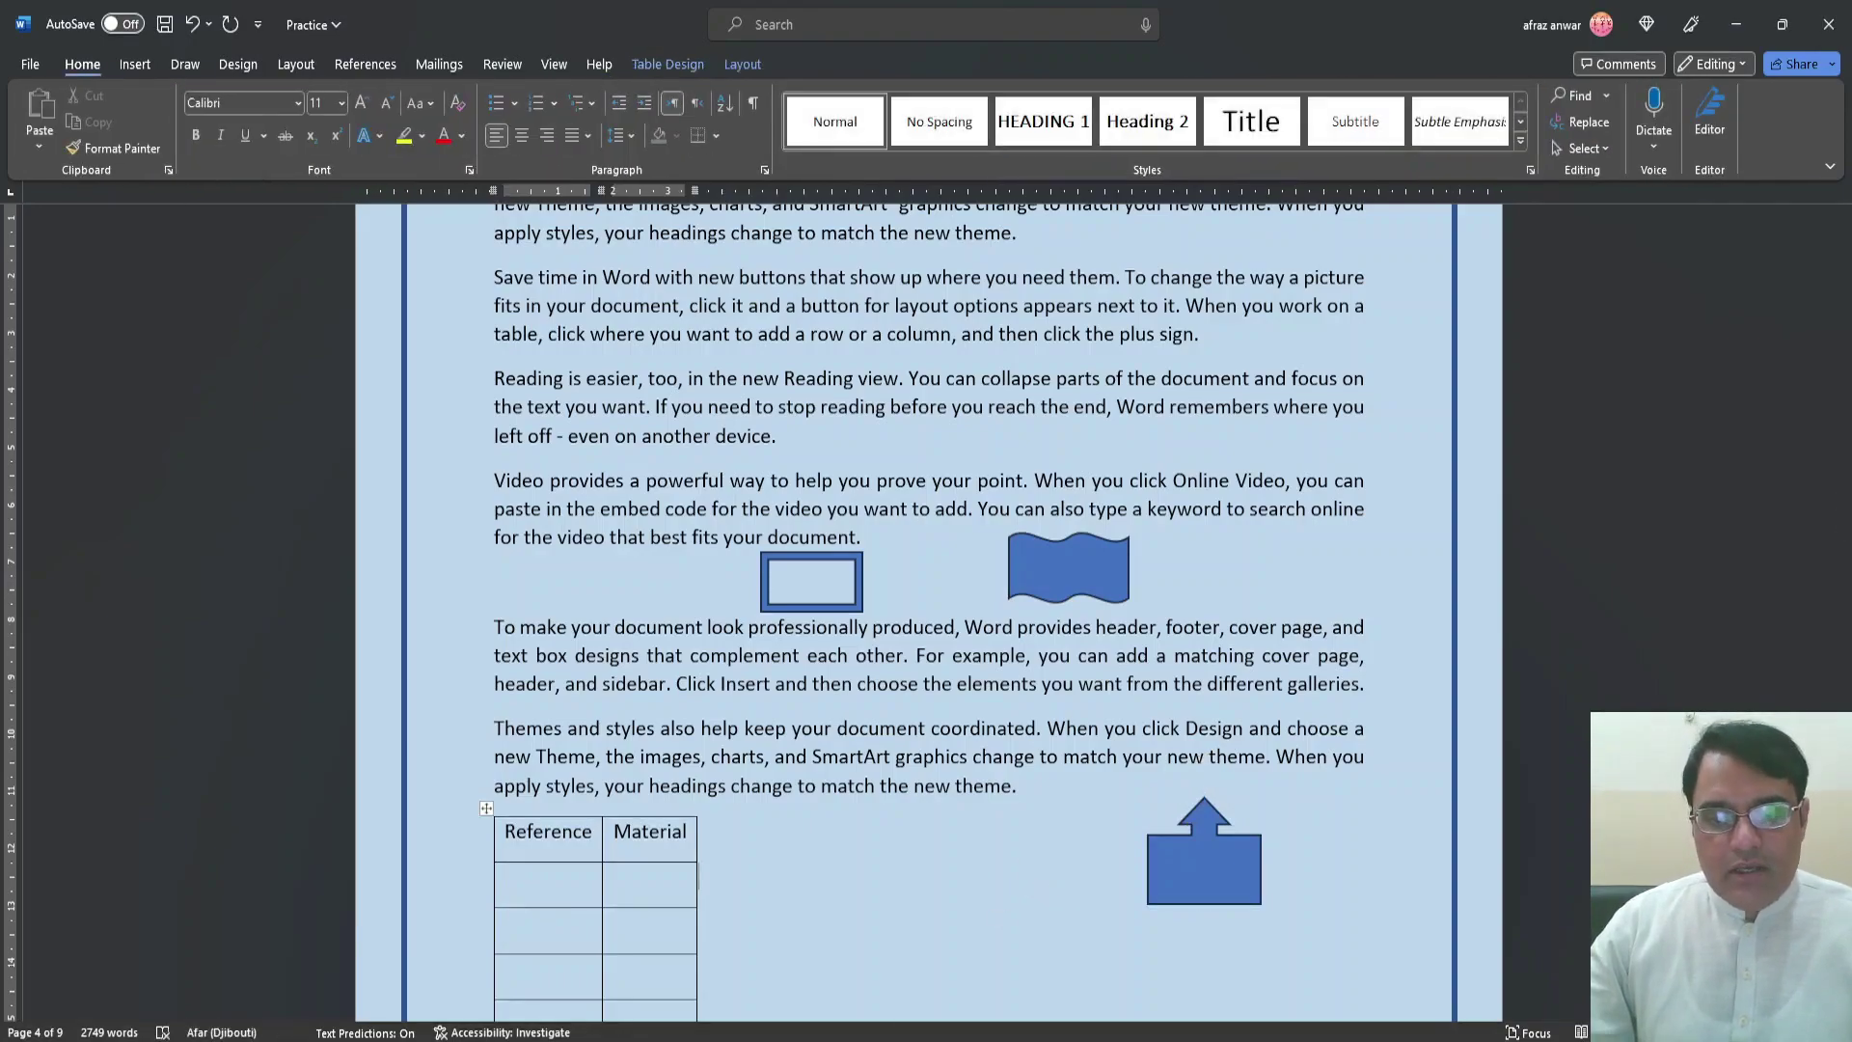
Move the up arrow callout up beside the double wave shape, in line with the other shapes
key(alt+Tab)
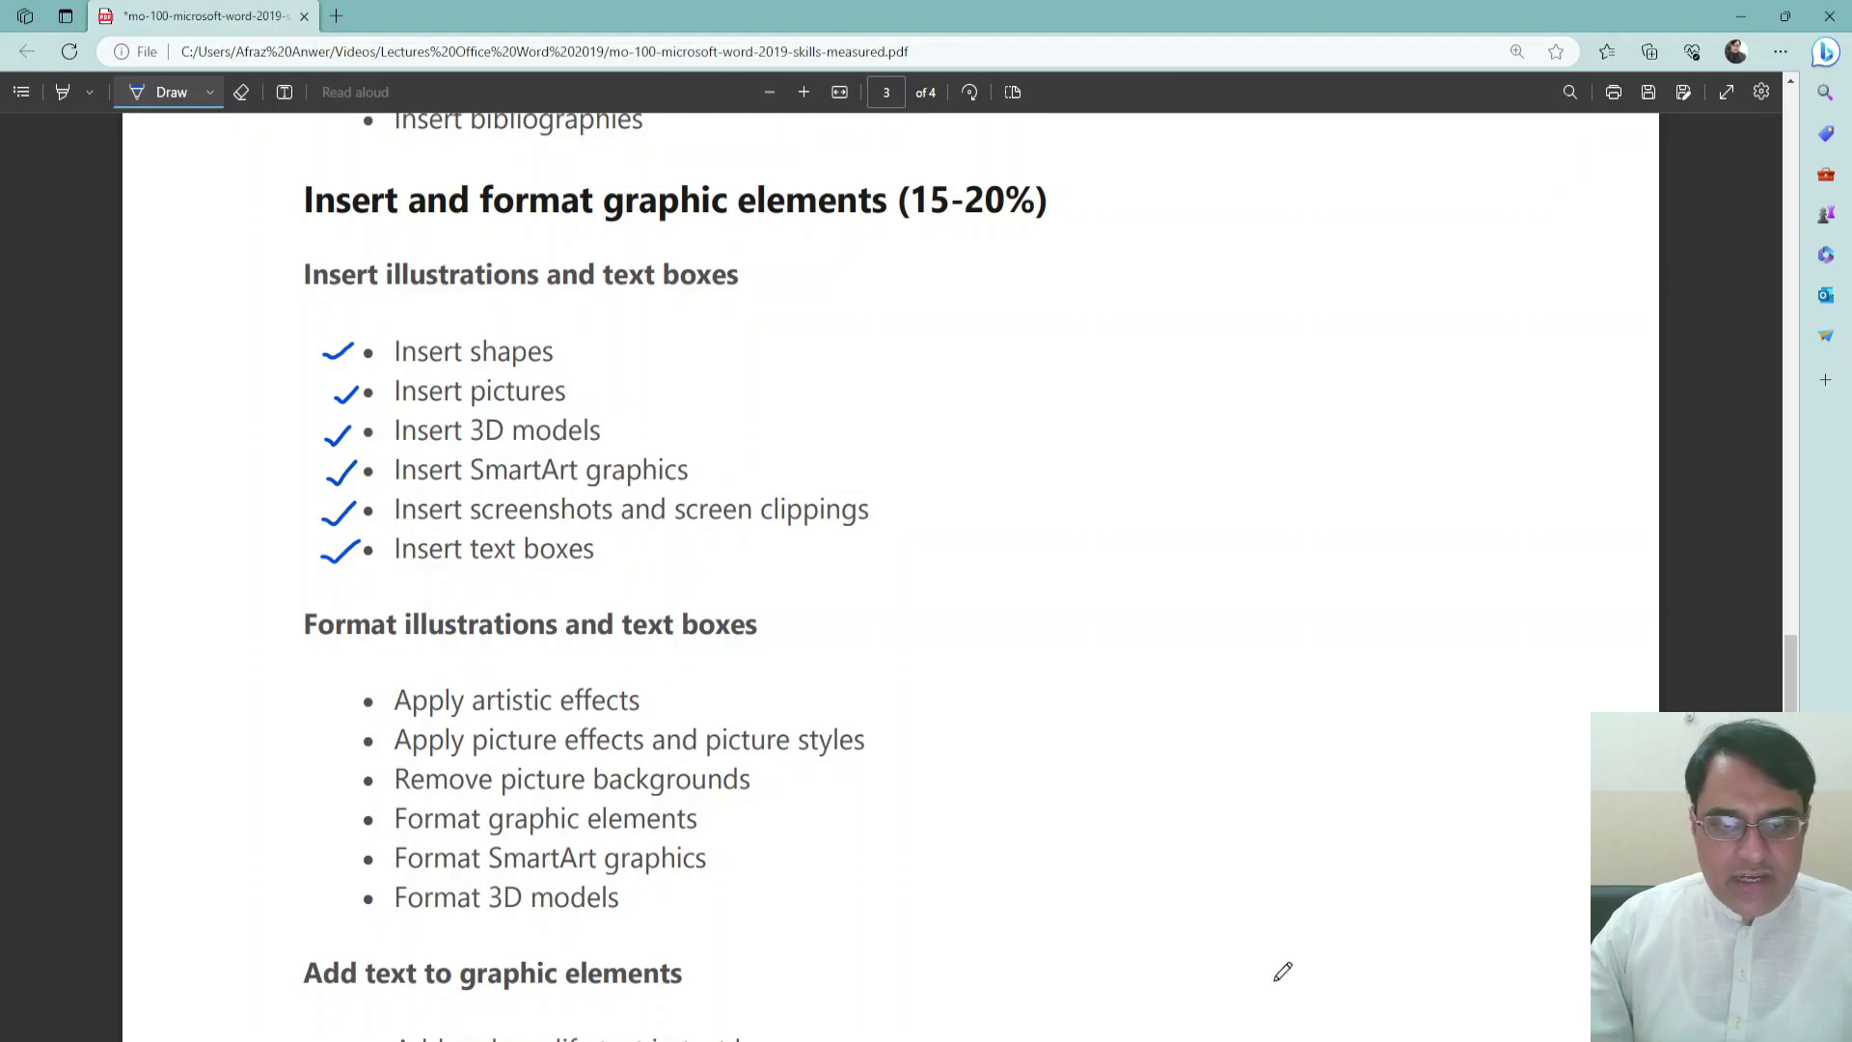
key(alt+Tab)
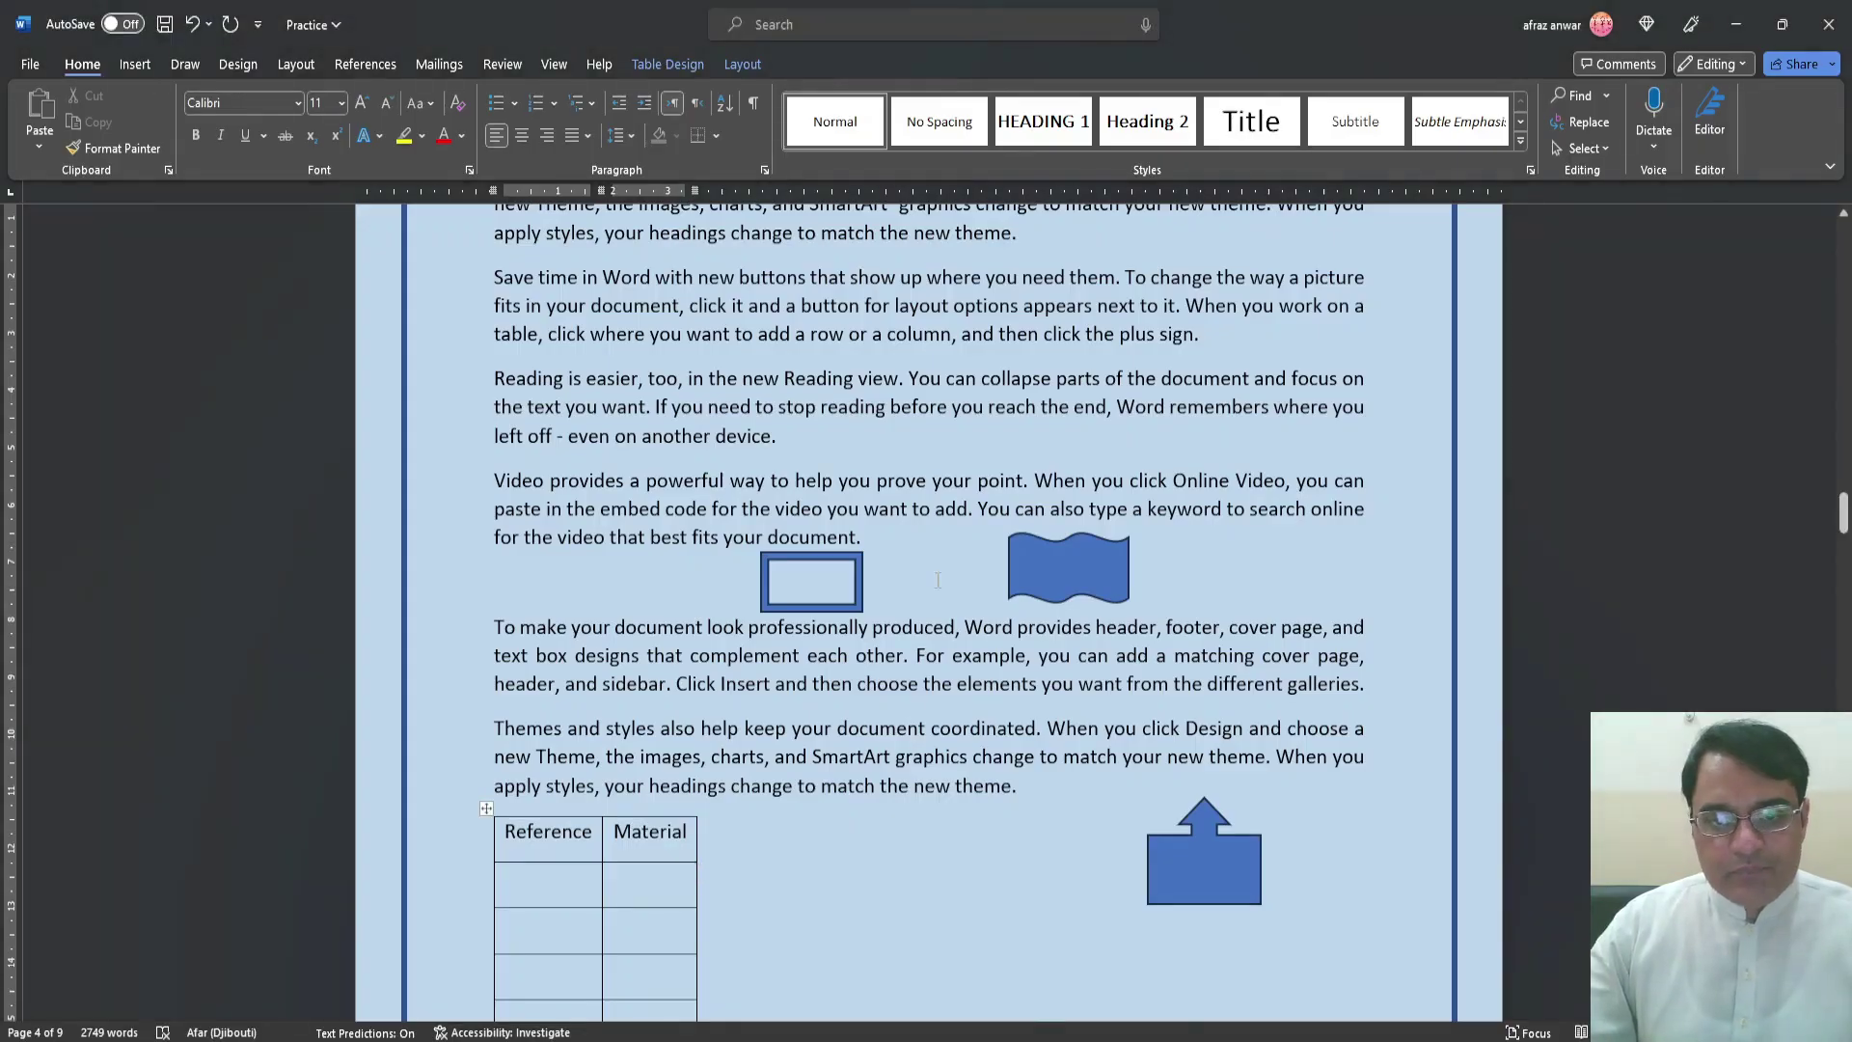
scroll(918, 709, down, 6)
scroll(918, 709, up, 4)
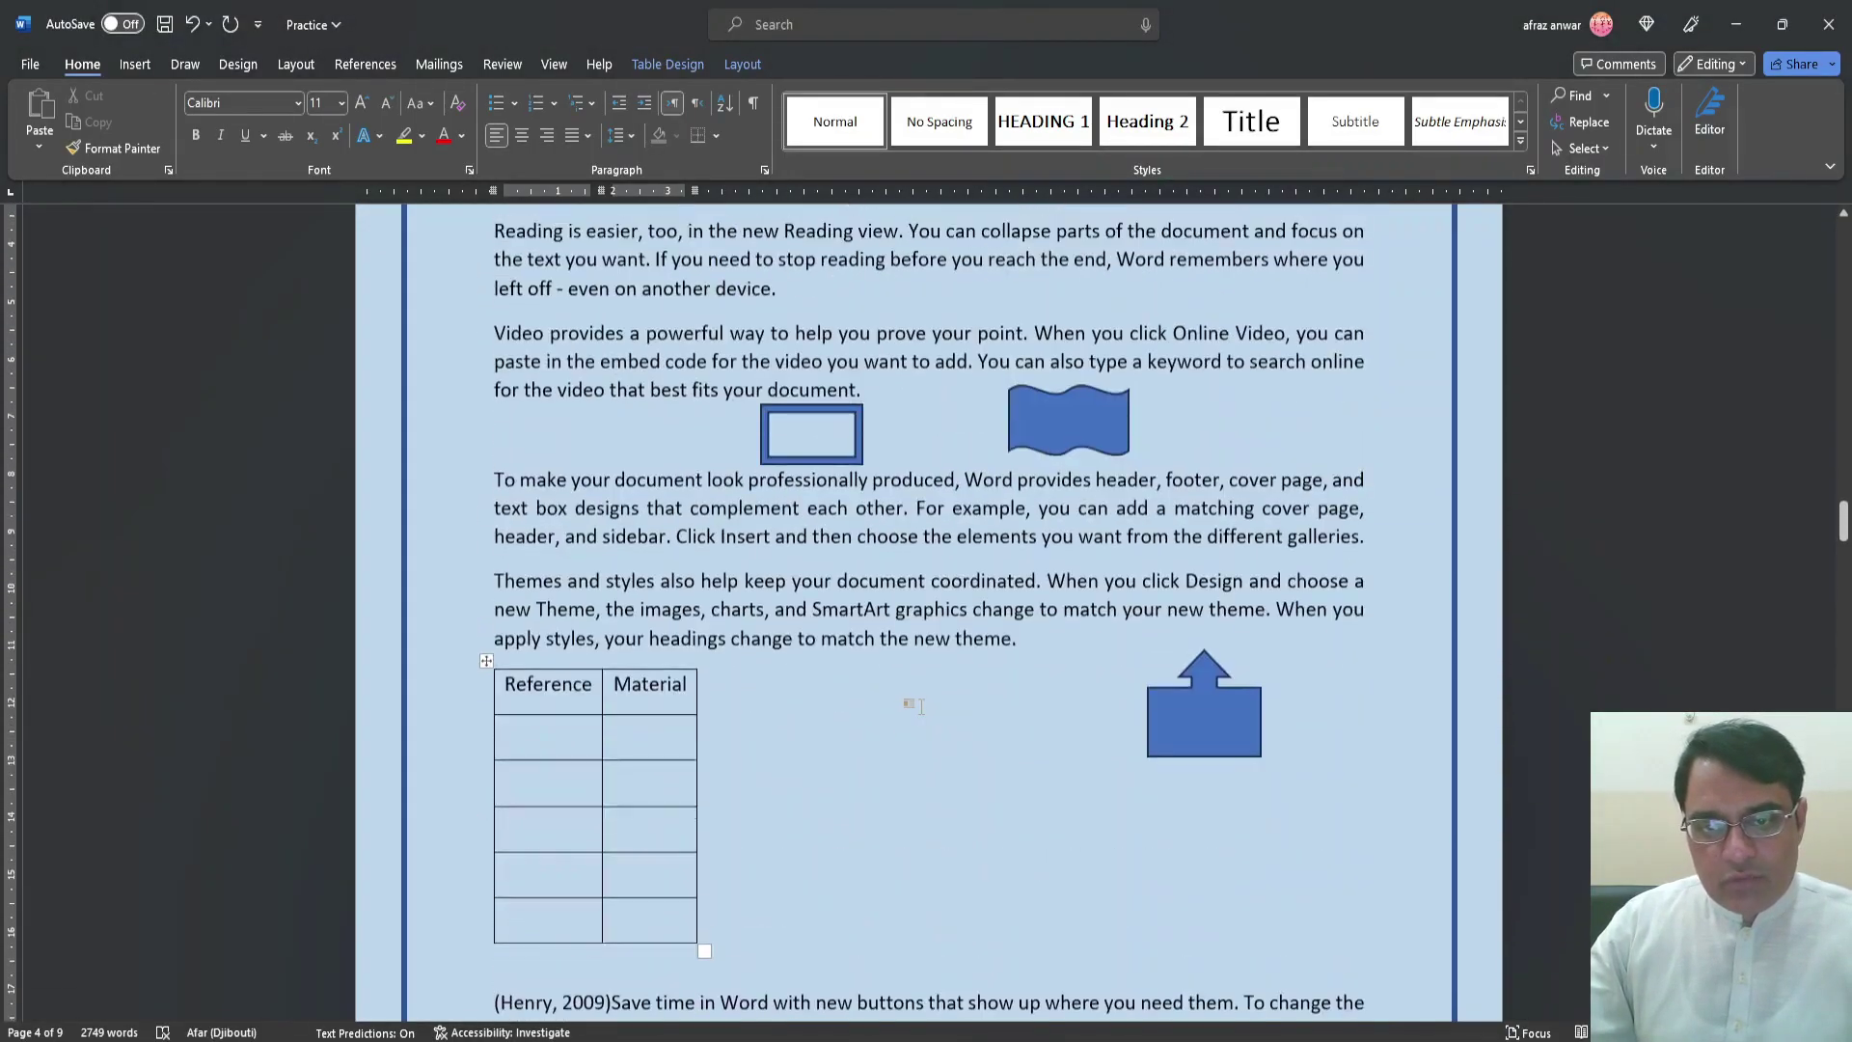
click(1189, 728)
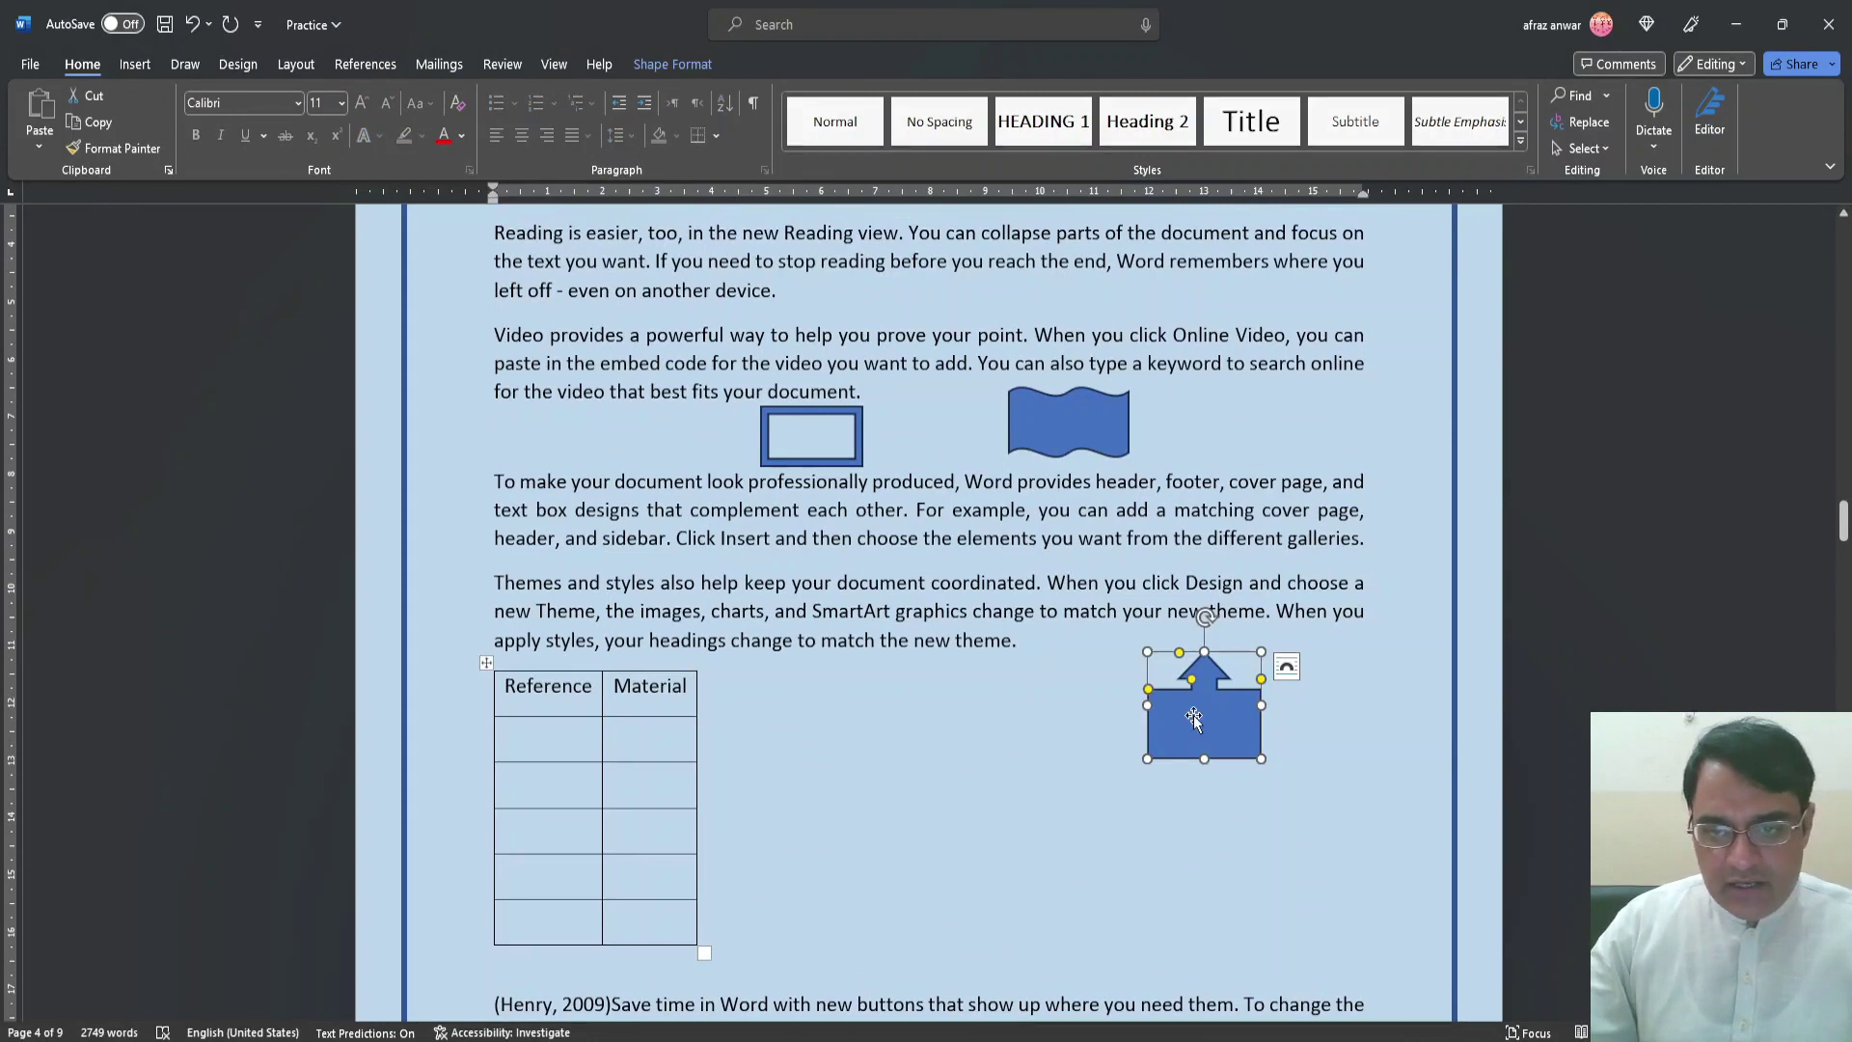
drag(1192, 715, 1238, 436)
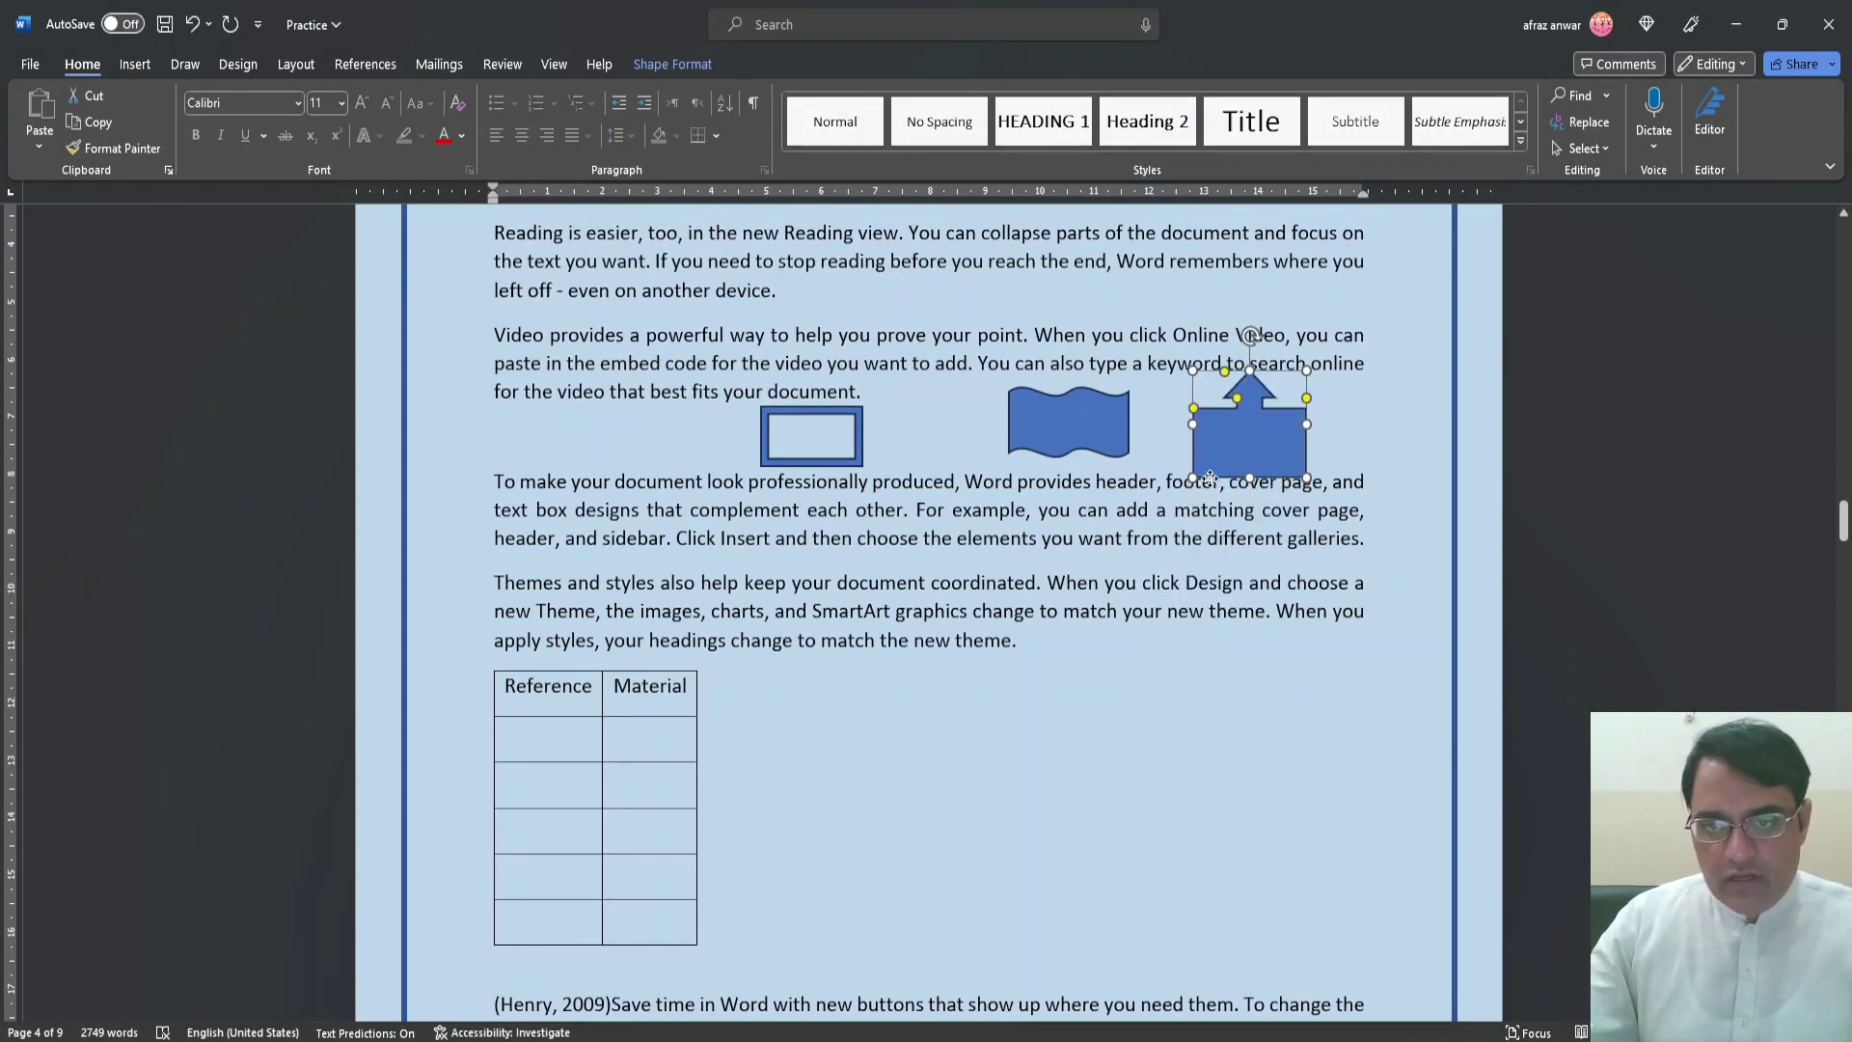
click(878, 704)
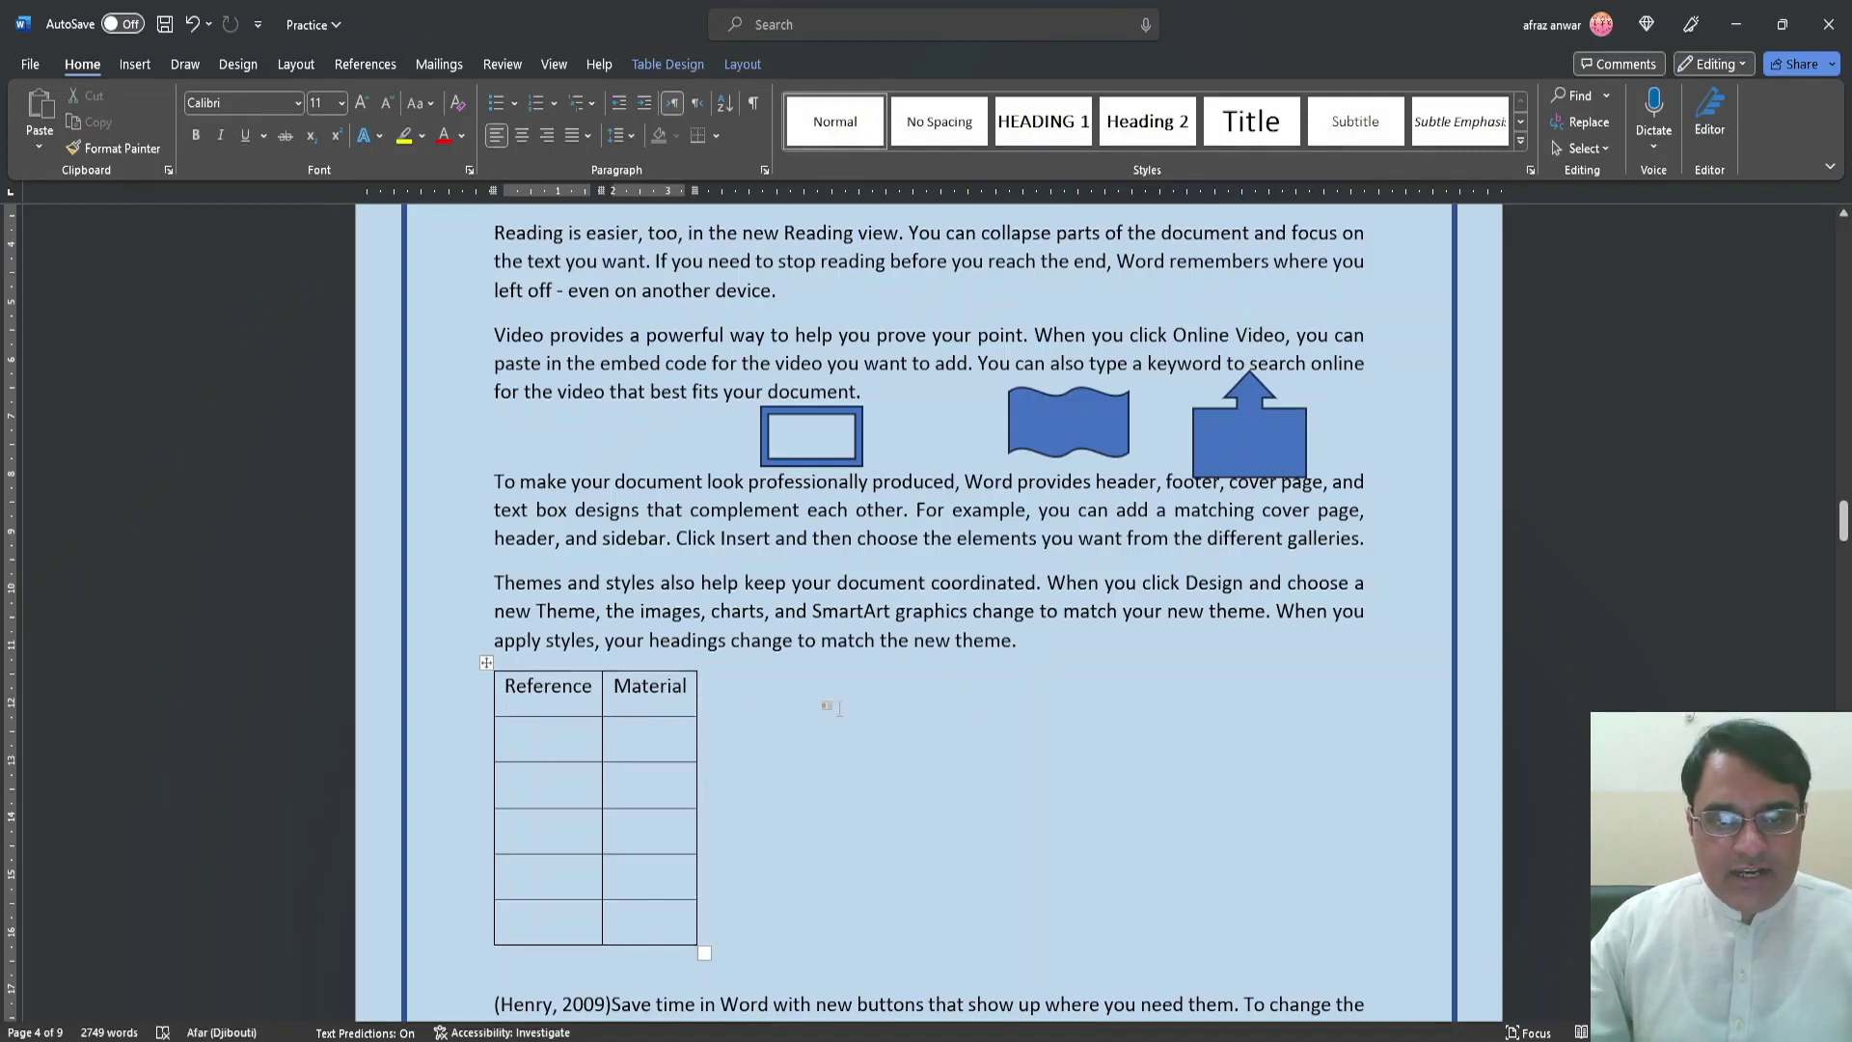
Insert the OIP (1) picture from this device's Pictures folder at the end of the first paragraph on page 4
click(133, 65)
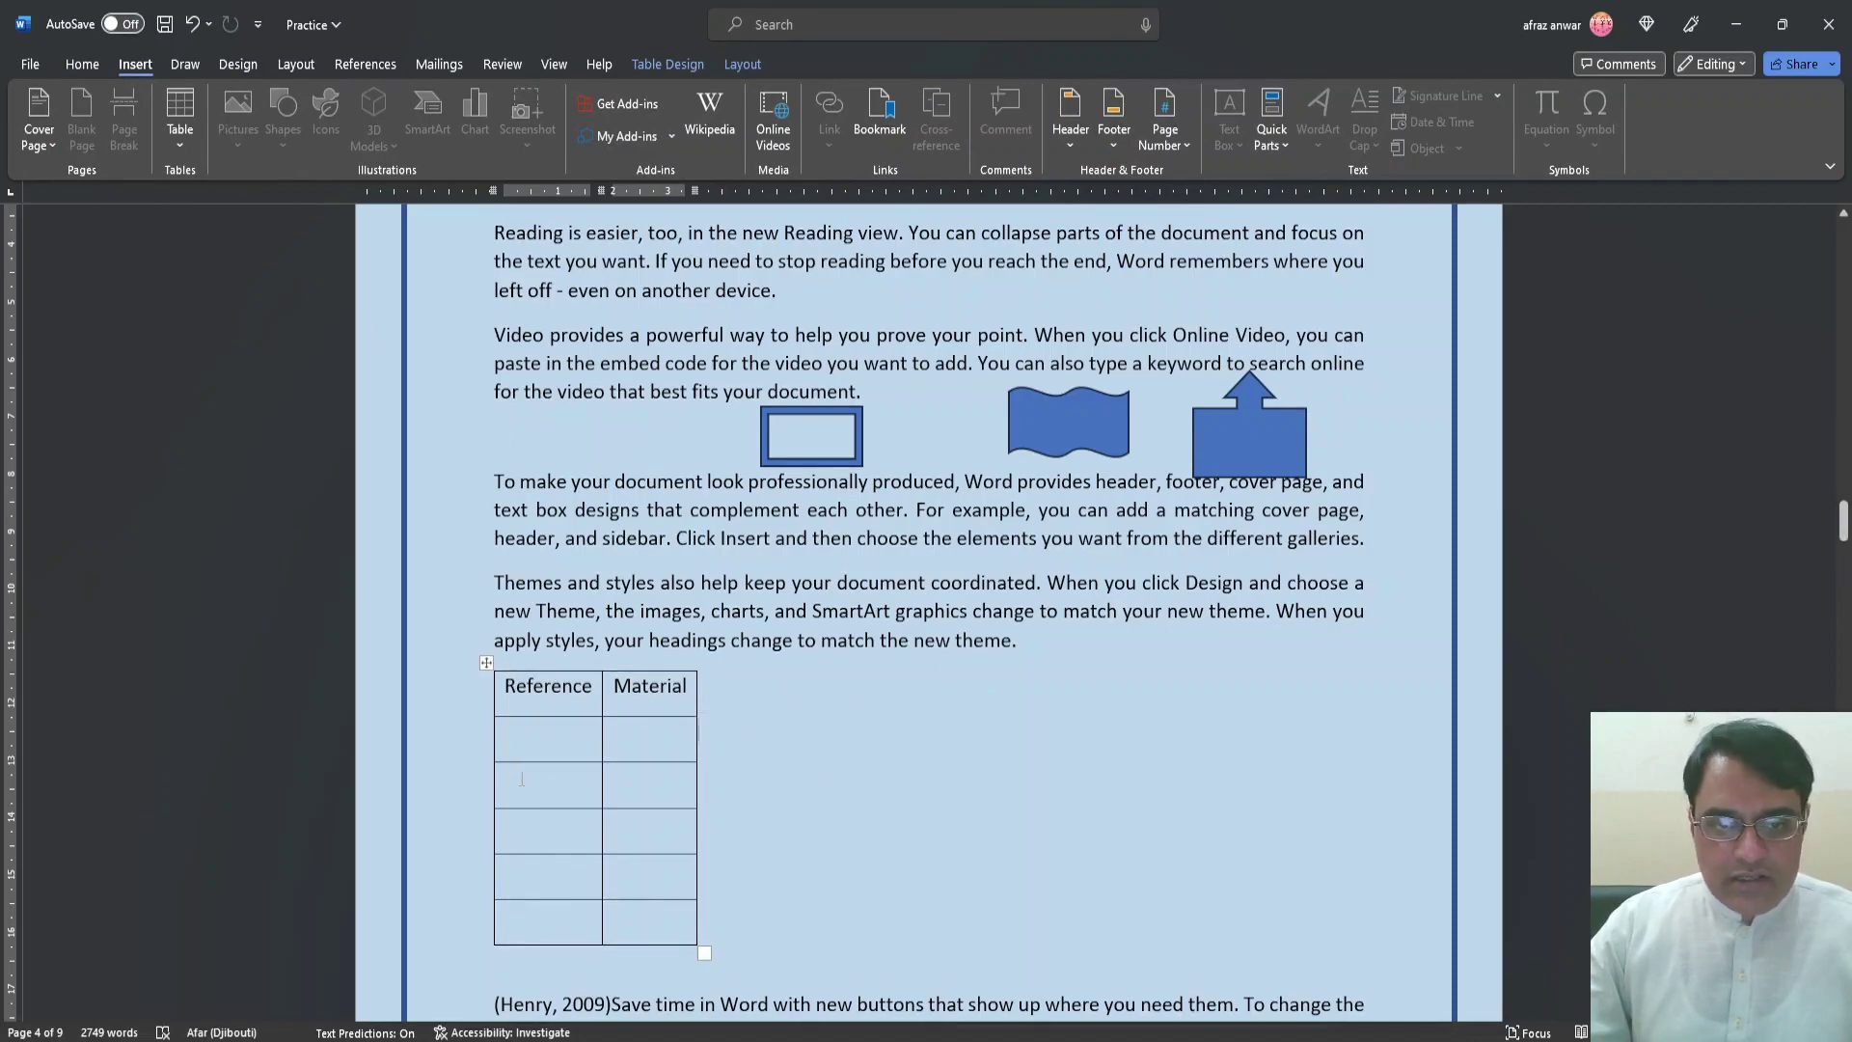
click(1058, 682)
scroll(1058, 682, up, 4)
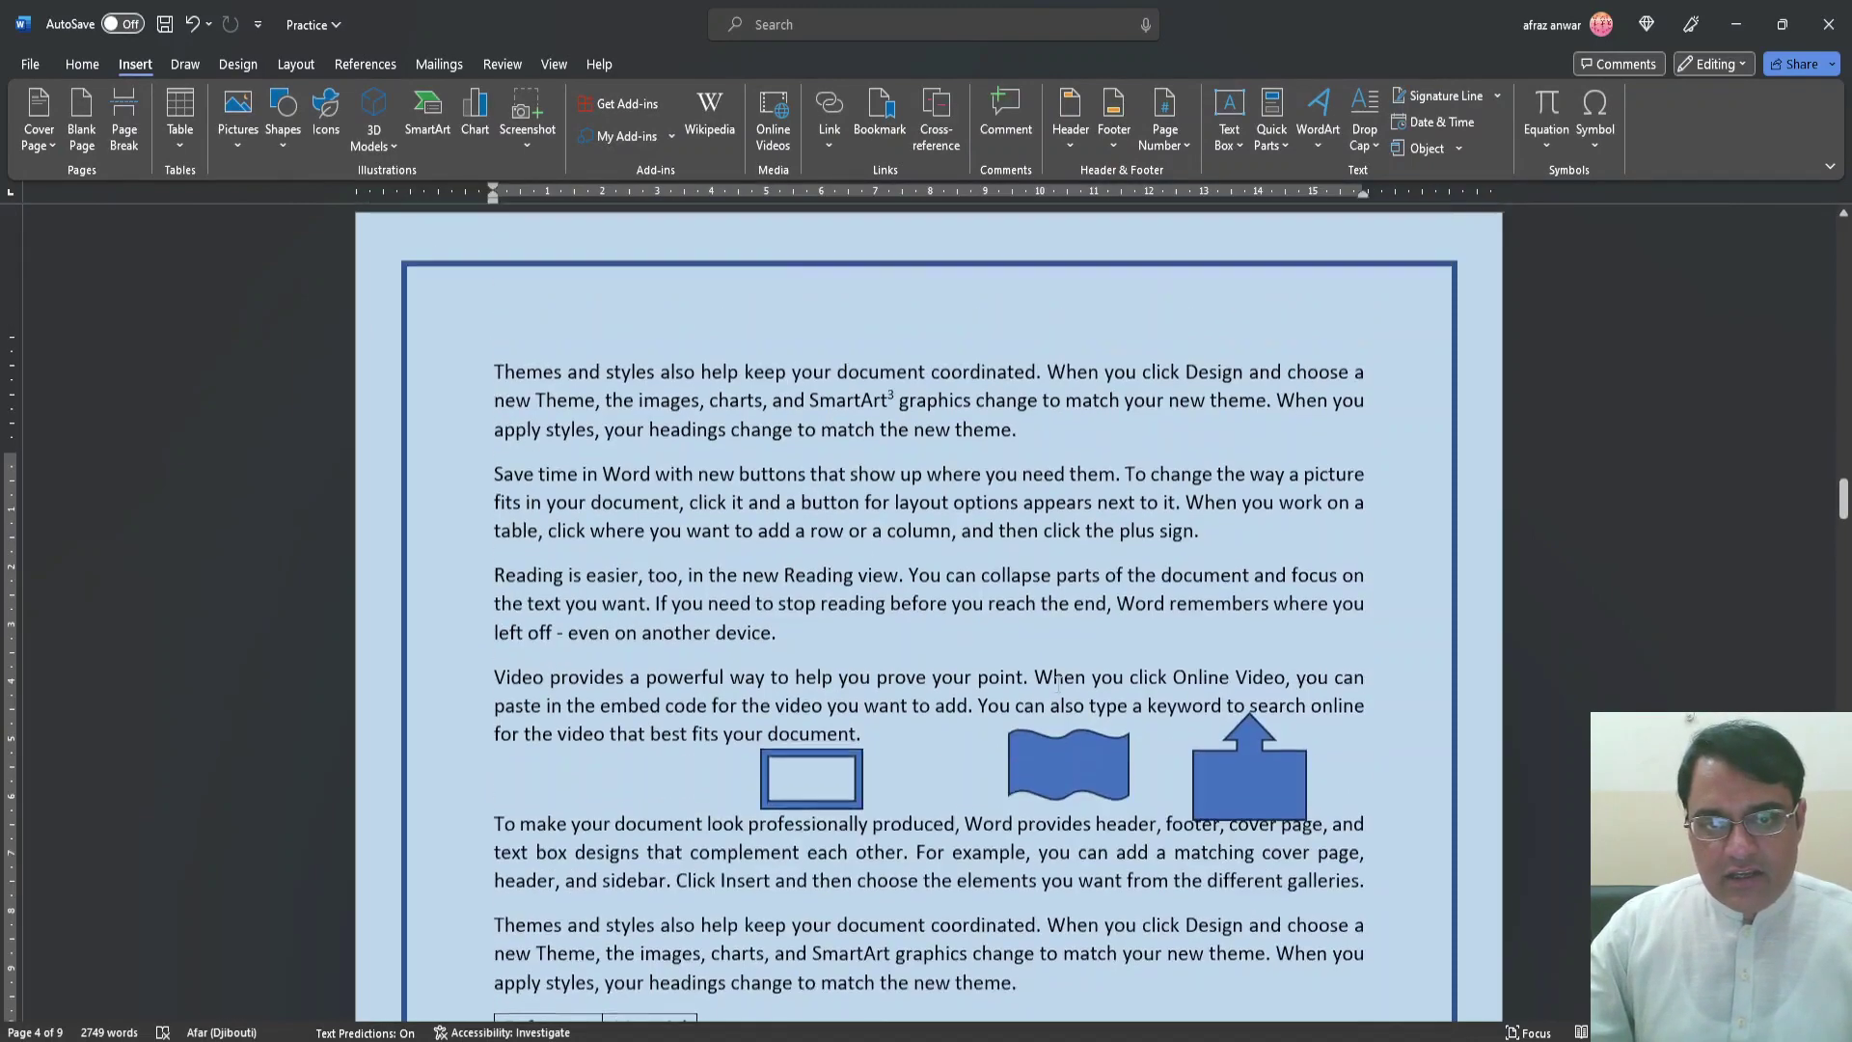
scroll(1058, 682, up, 3)
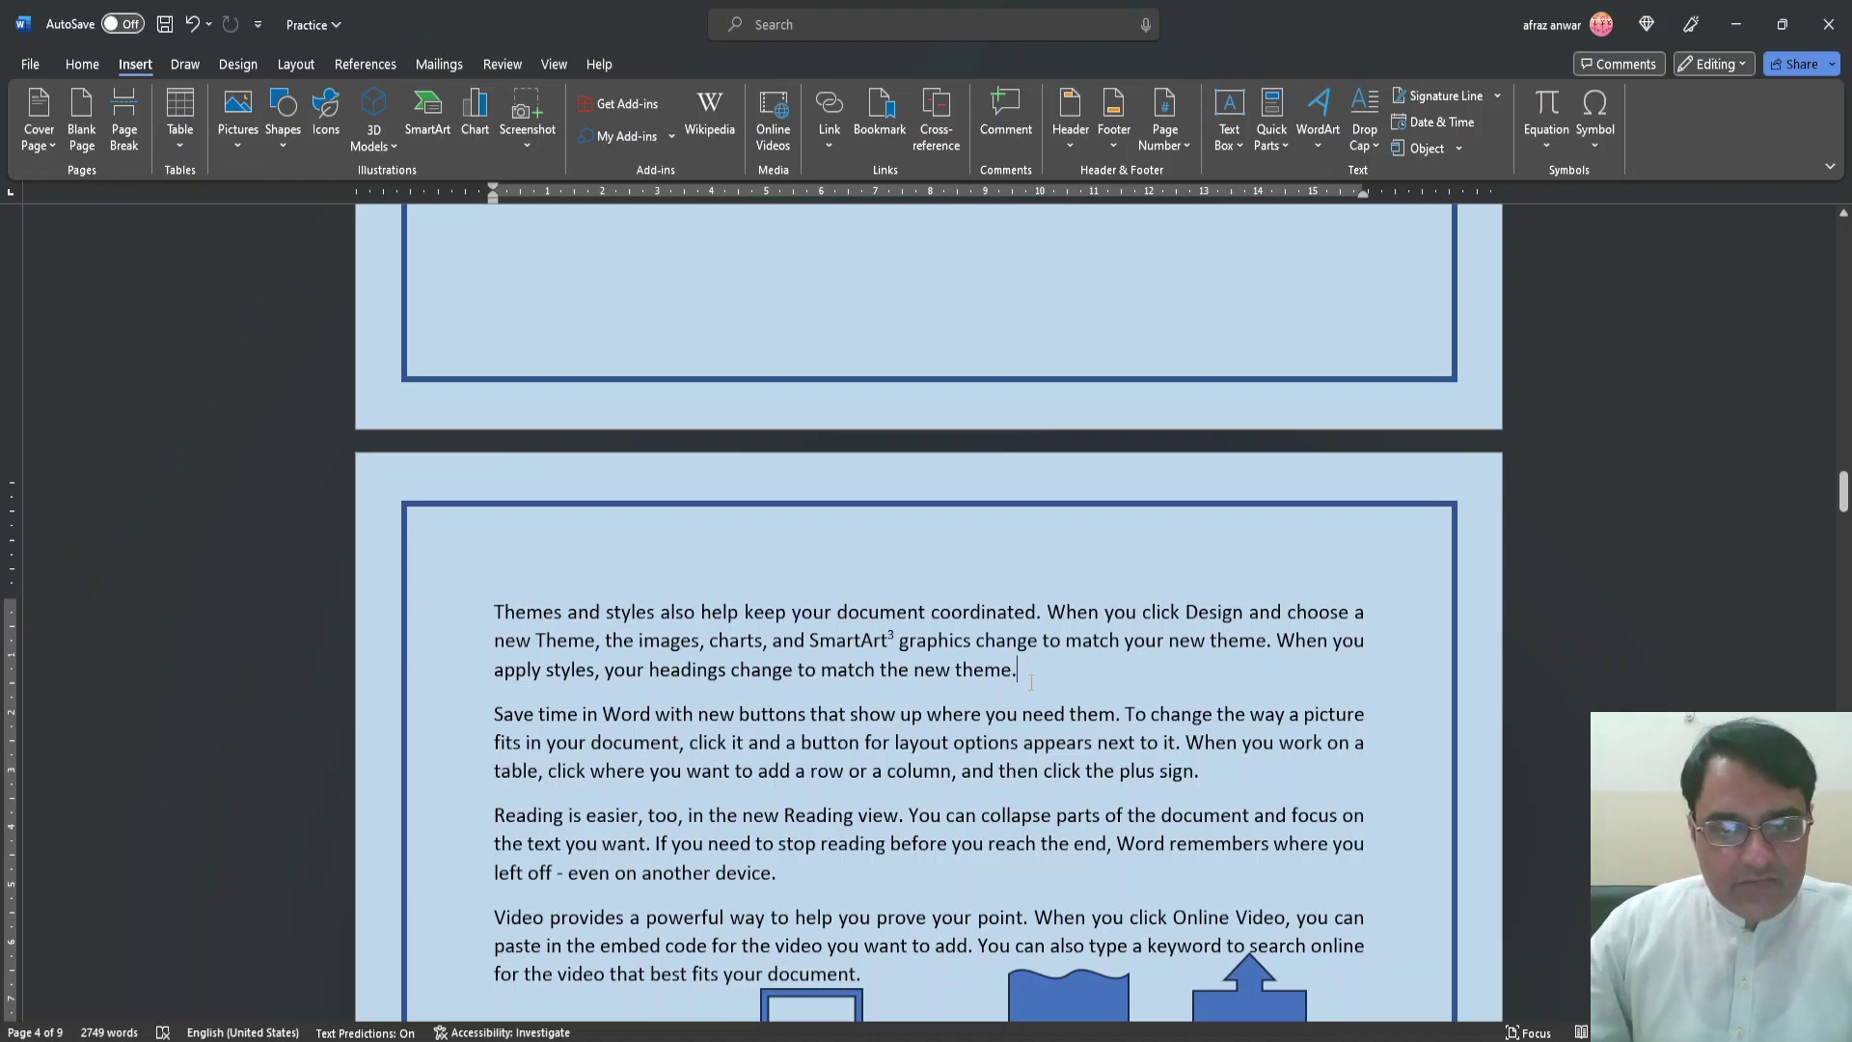
click(1056, 659)
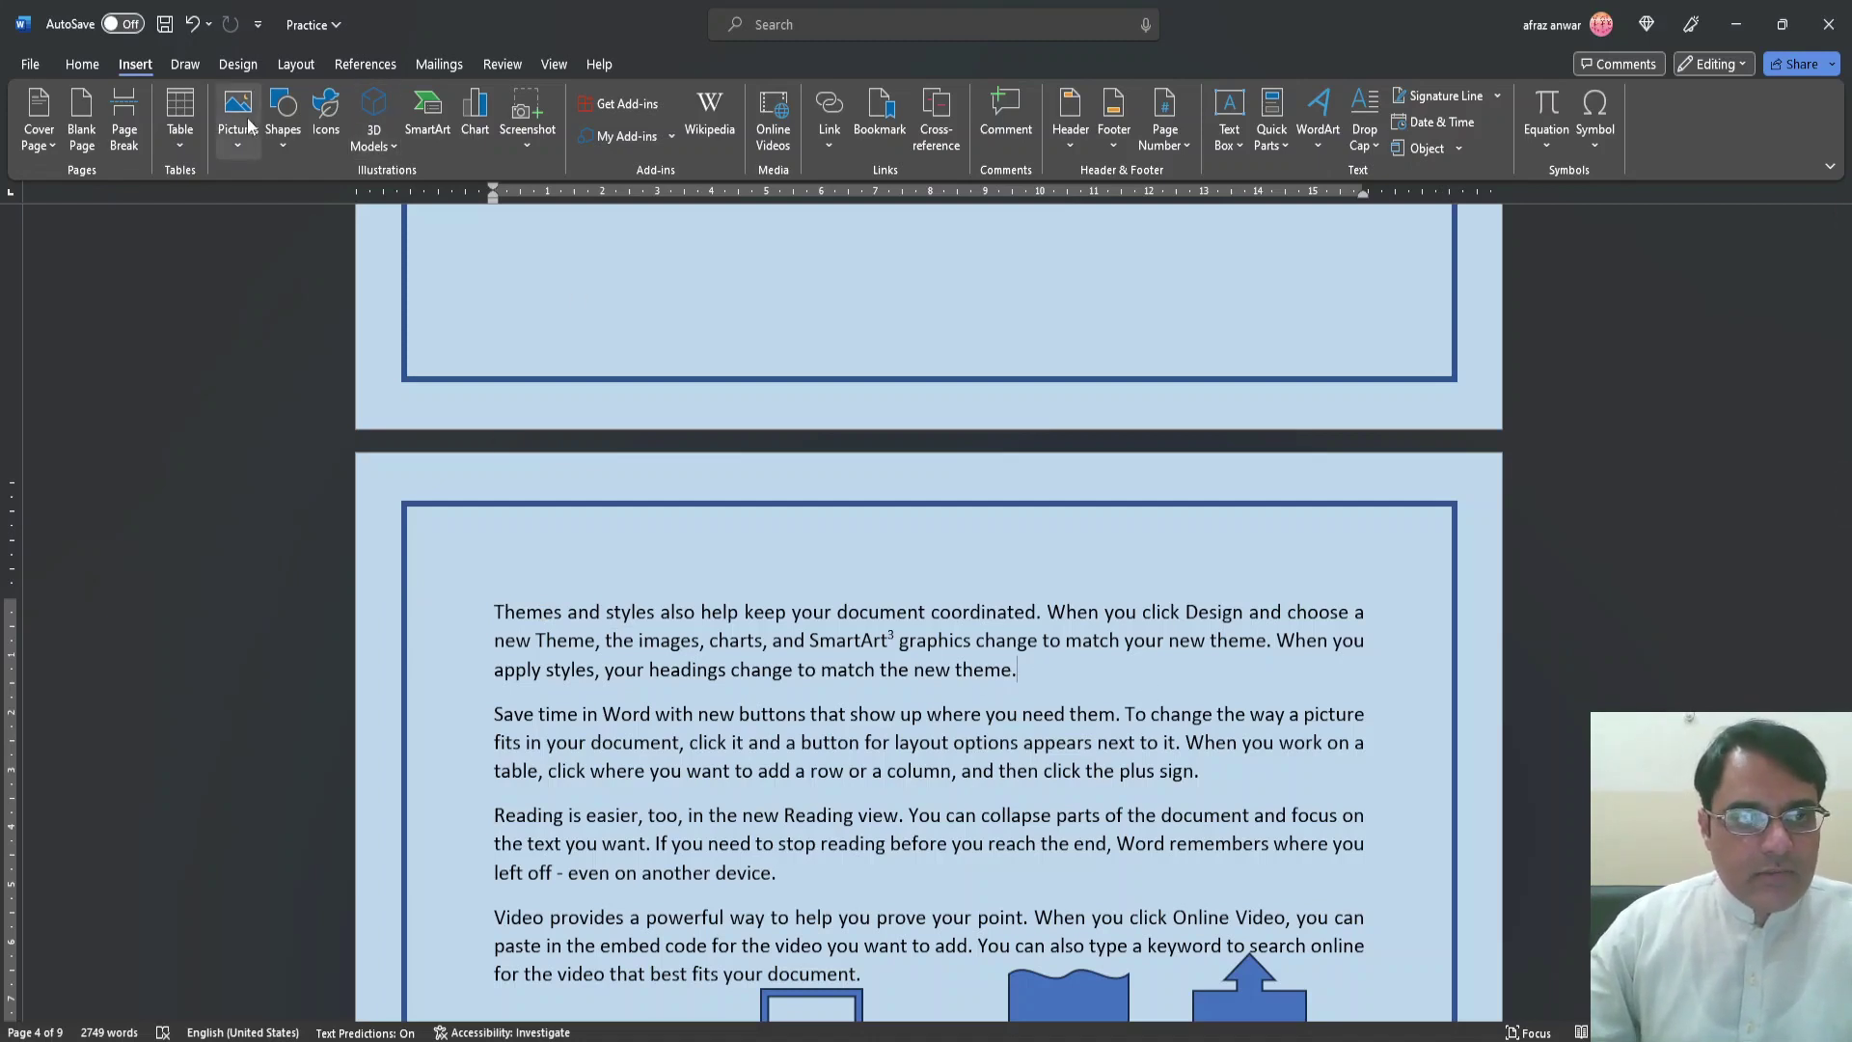
click(235, 146)
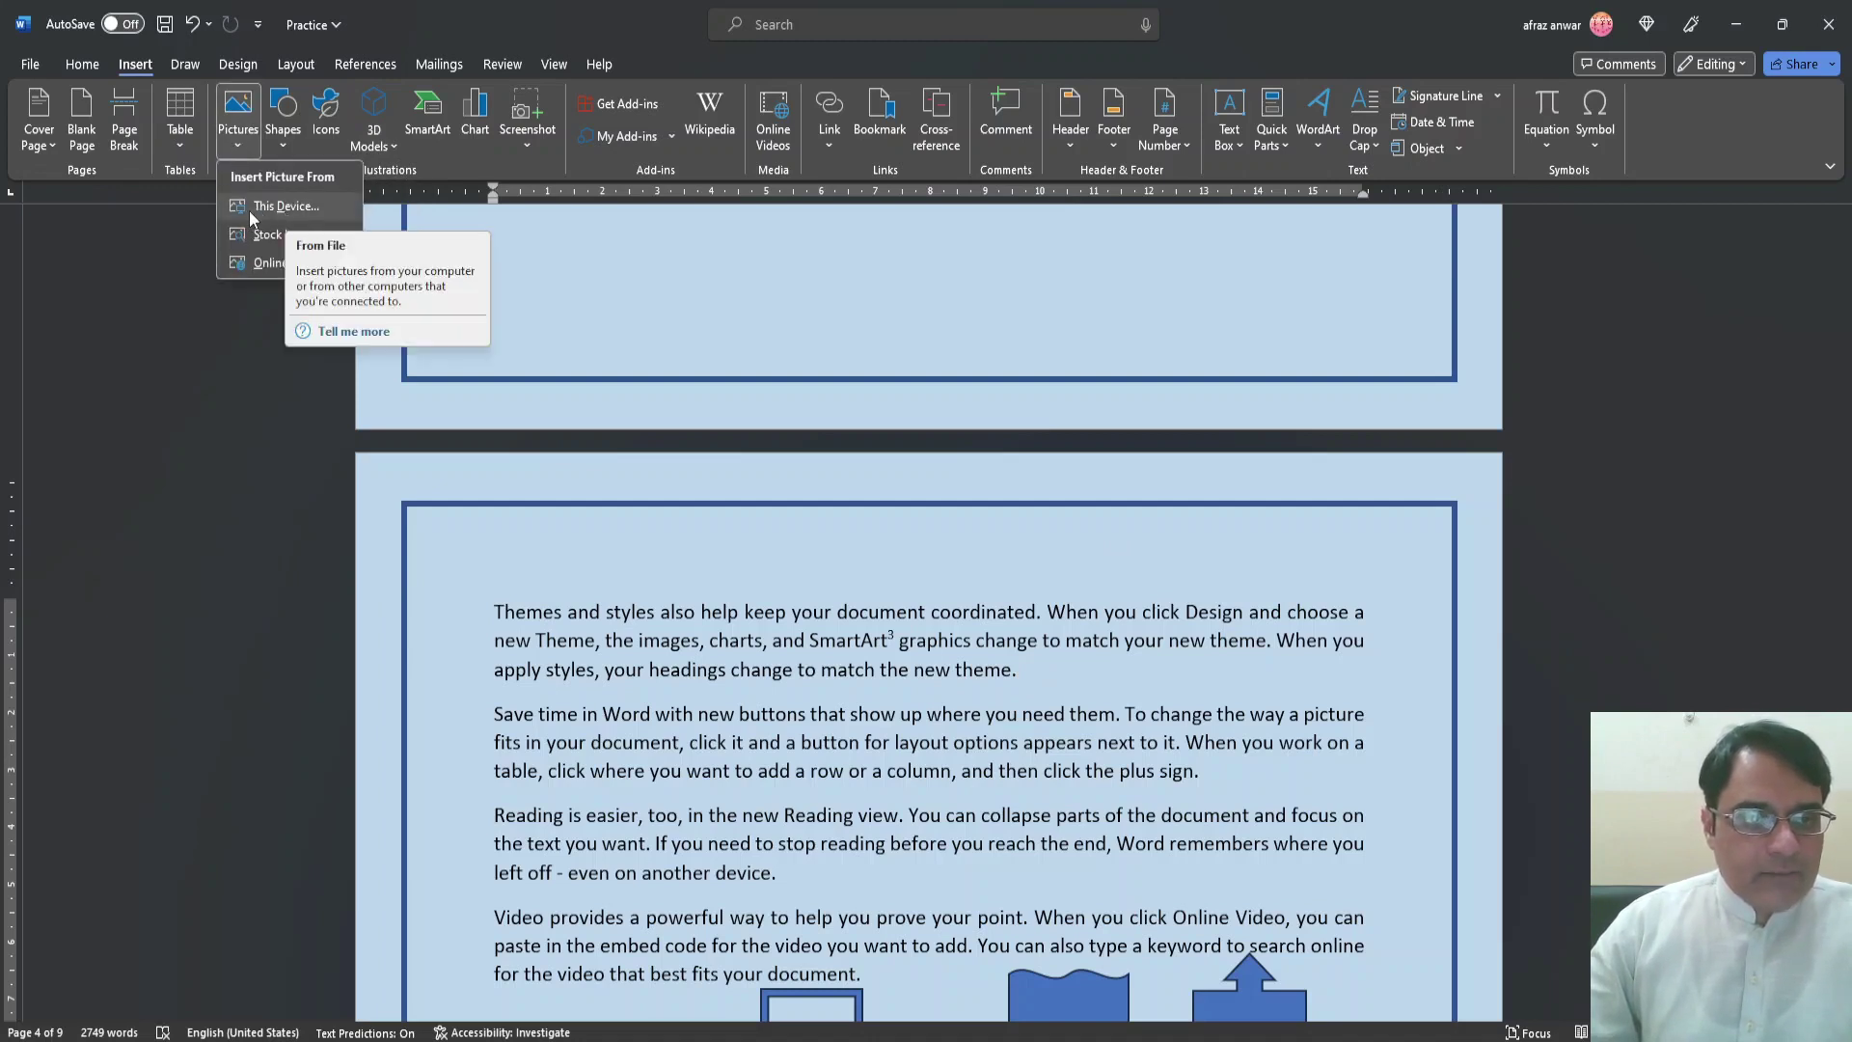
click(278, 208)
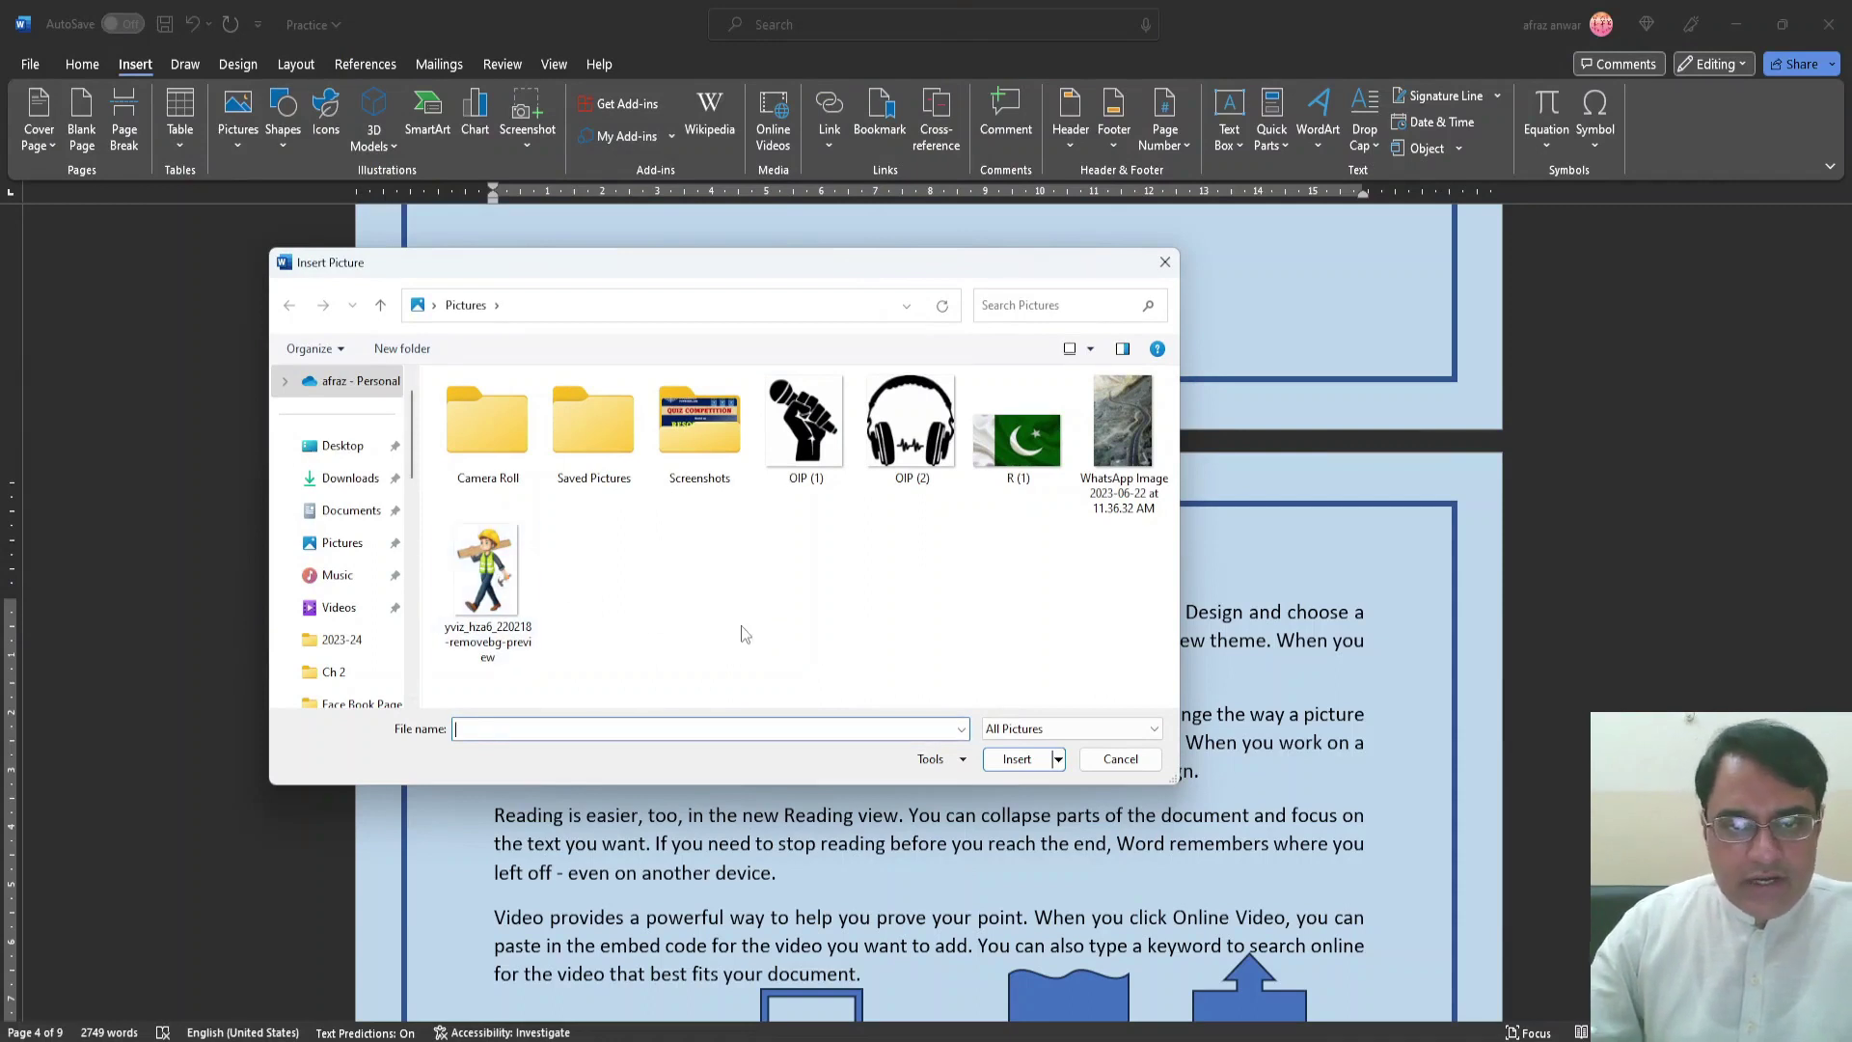
click(813, 466)
click(1017, 760)
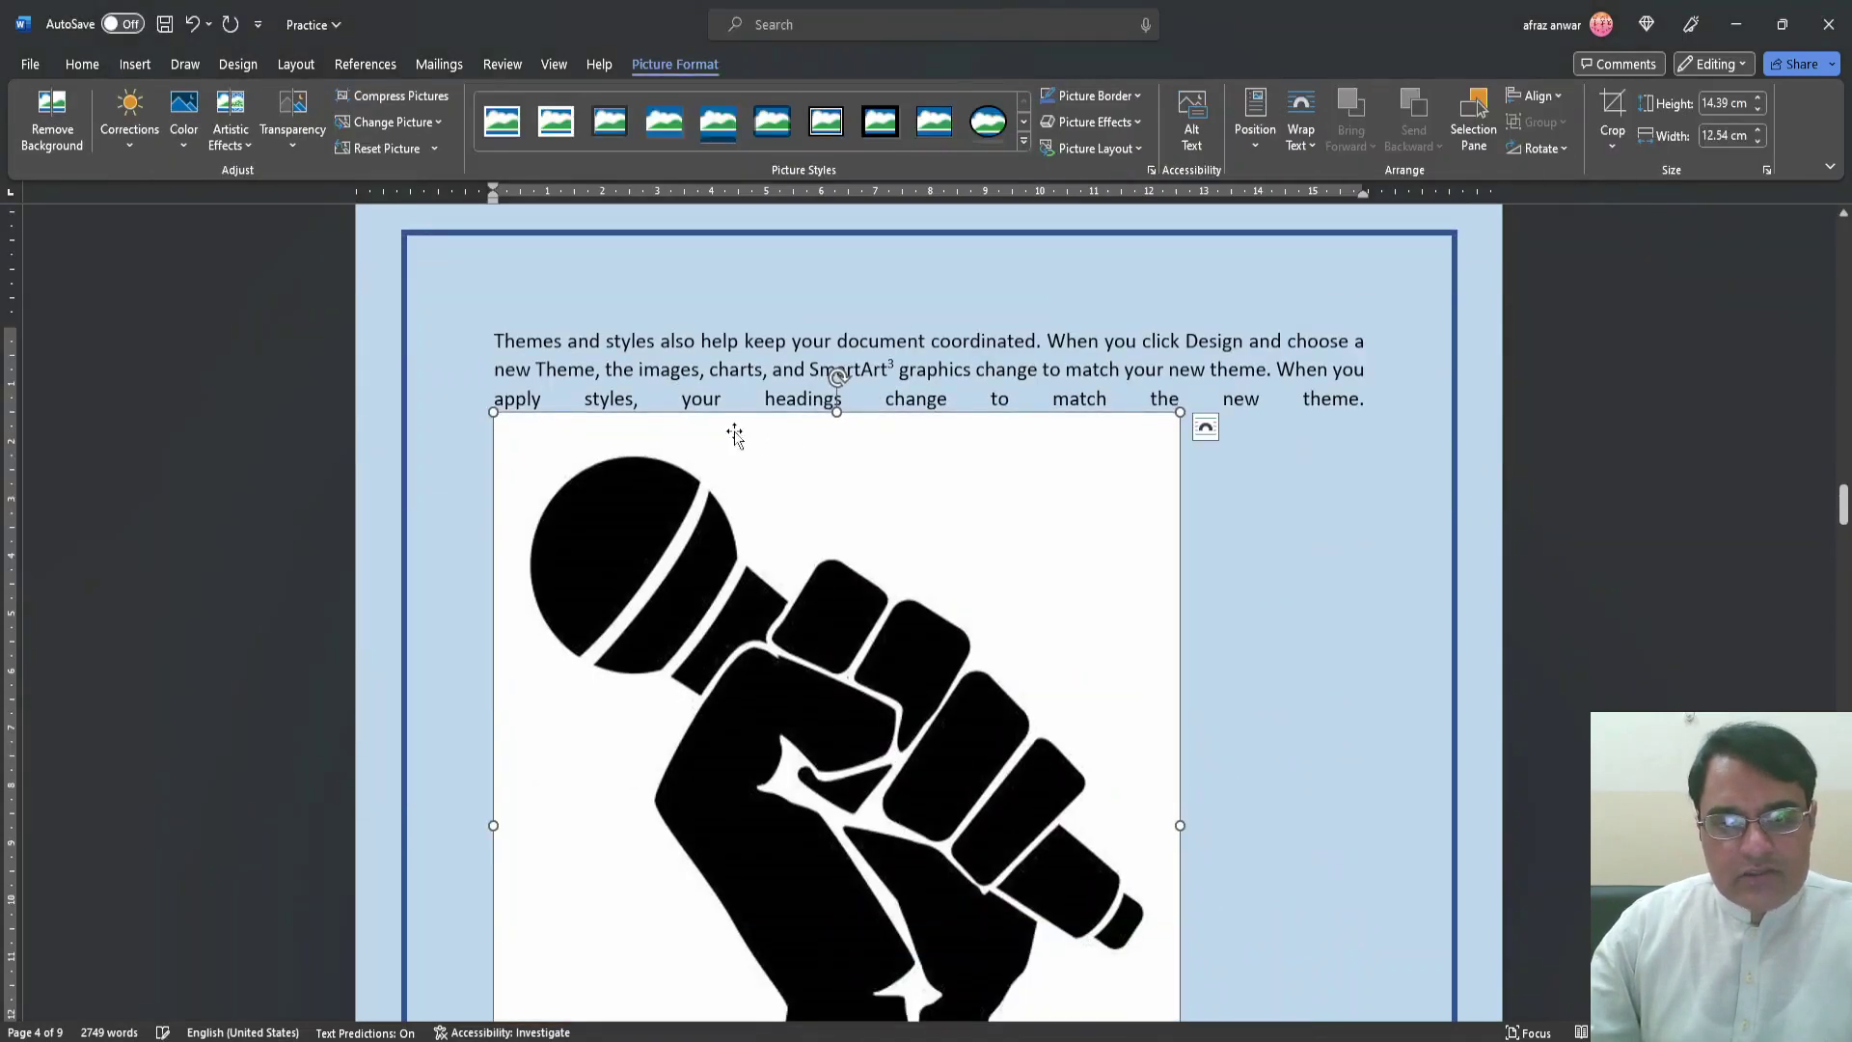
Place the cursor at the end of the "Save time in Word" paragraph below the microphone picture and open the stock image library
scroll(1061, 683, down, 6)
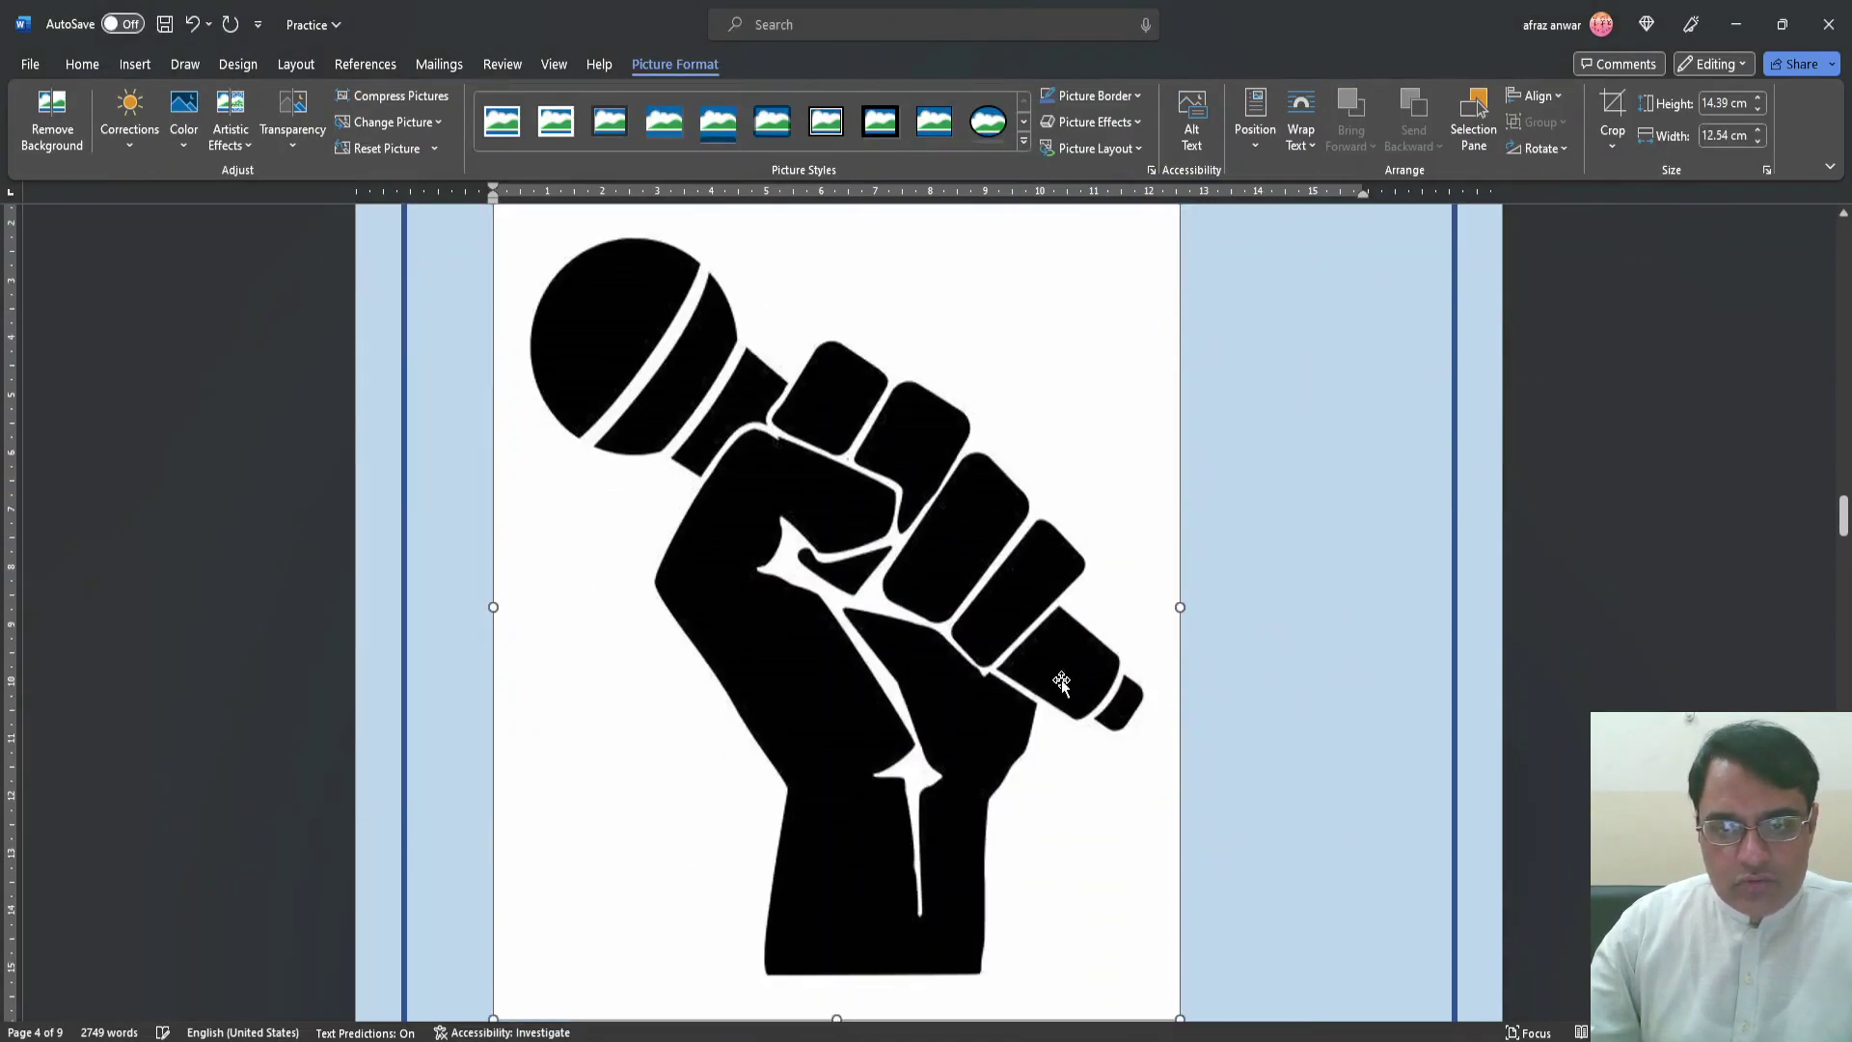
scroll(1058, 688, up, 6)
scroll(1058, 688, up, 8)
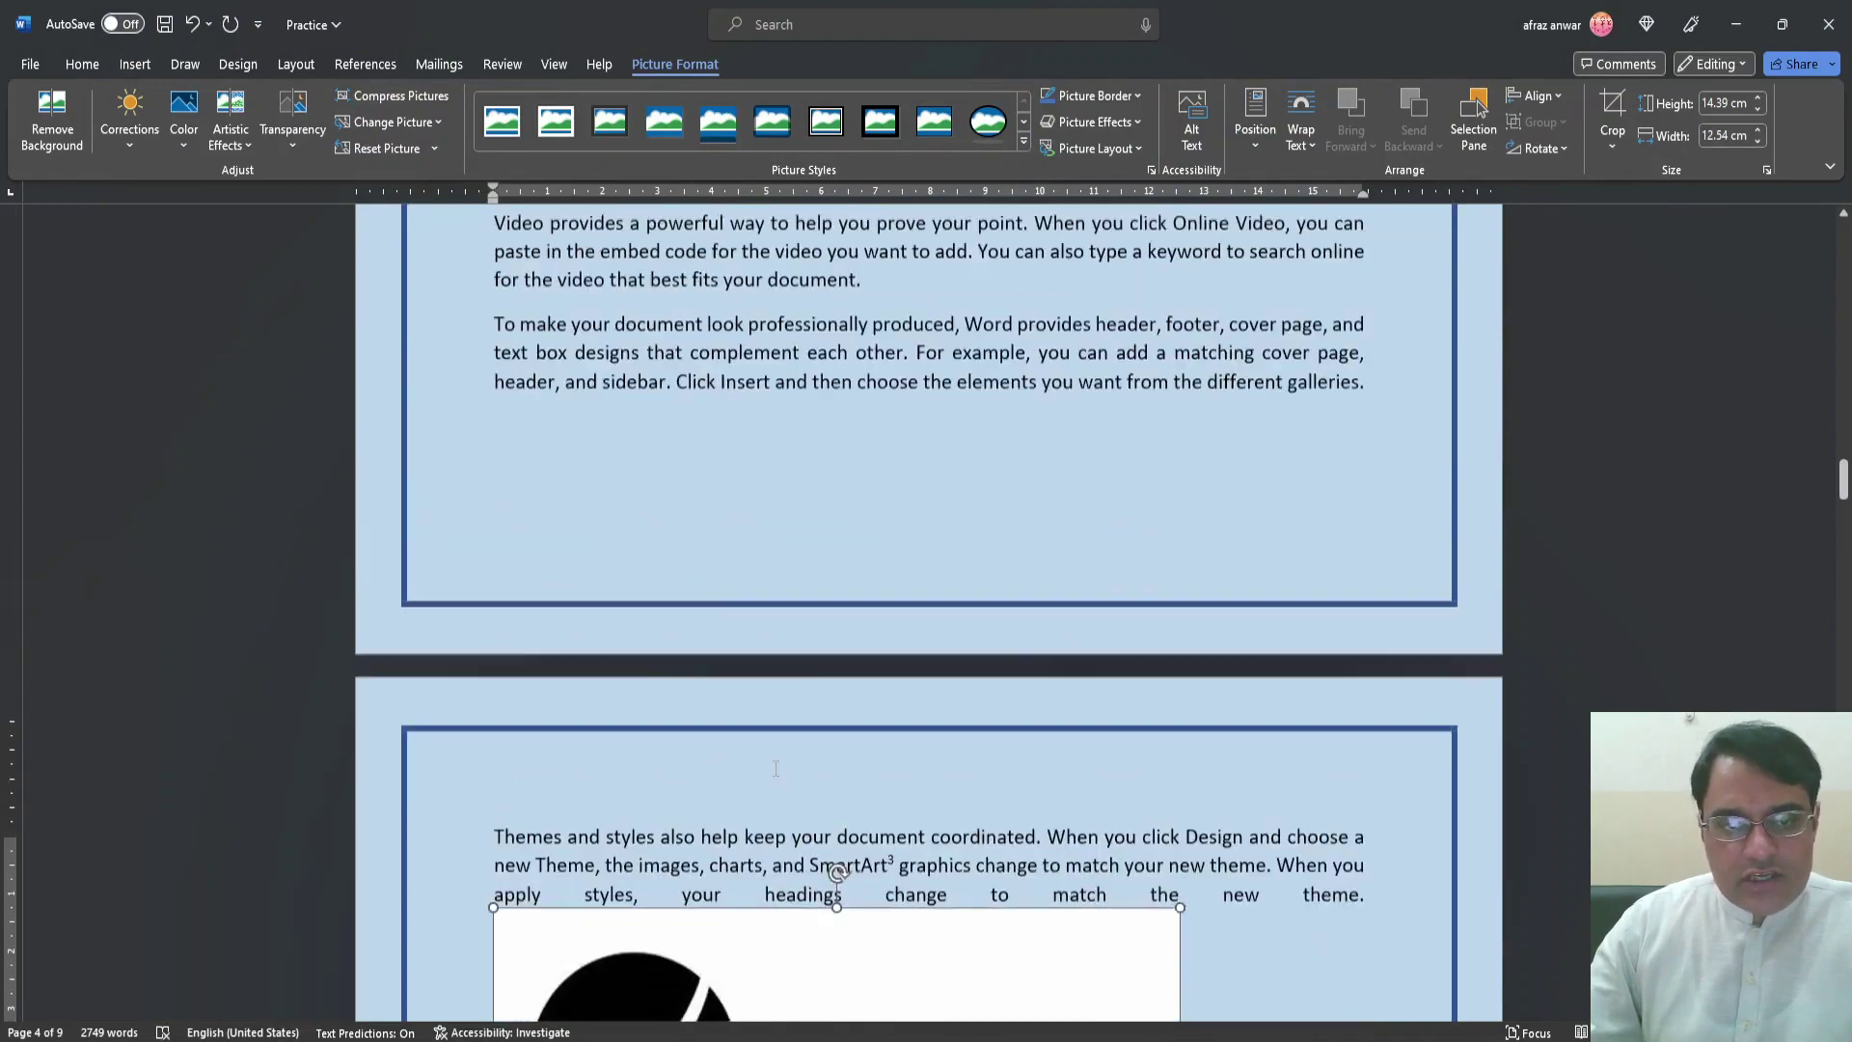
scroll(825, 724, down, 10)
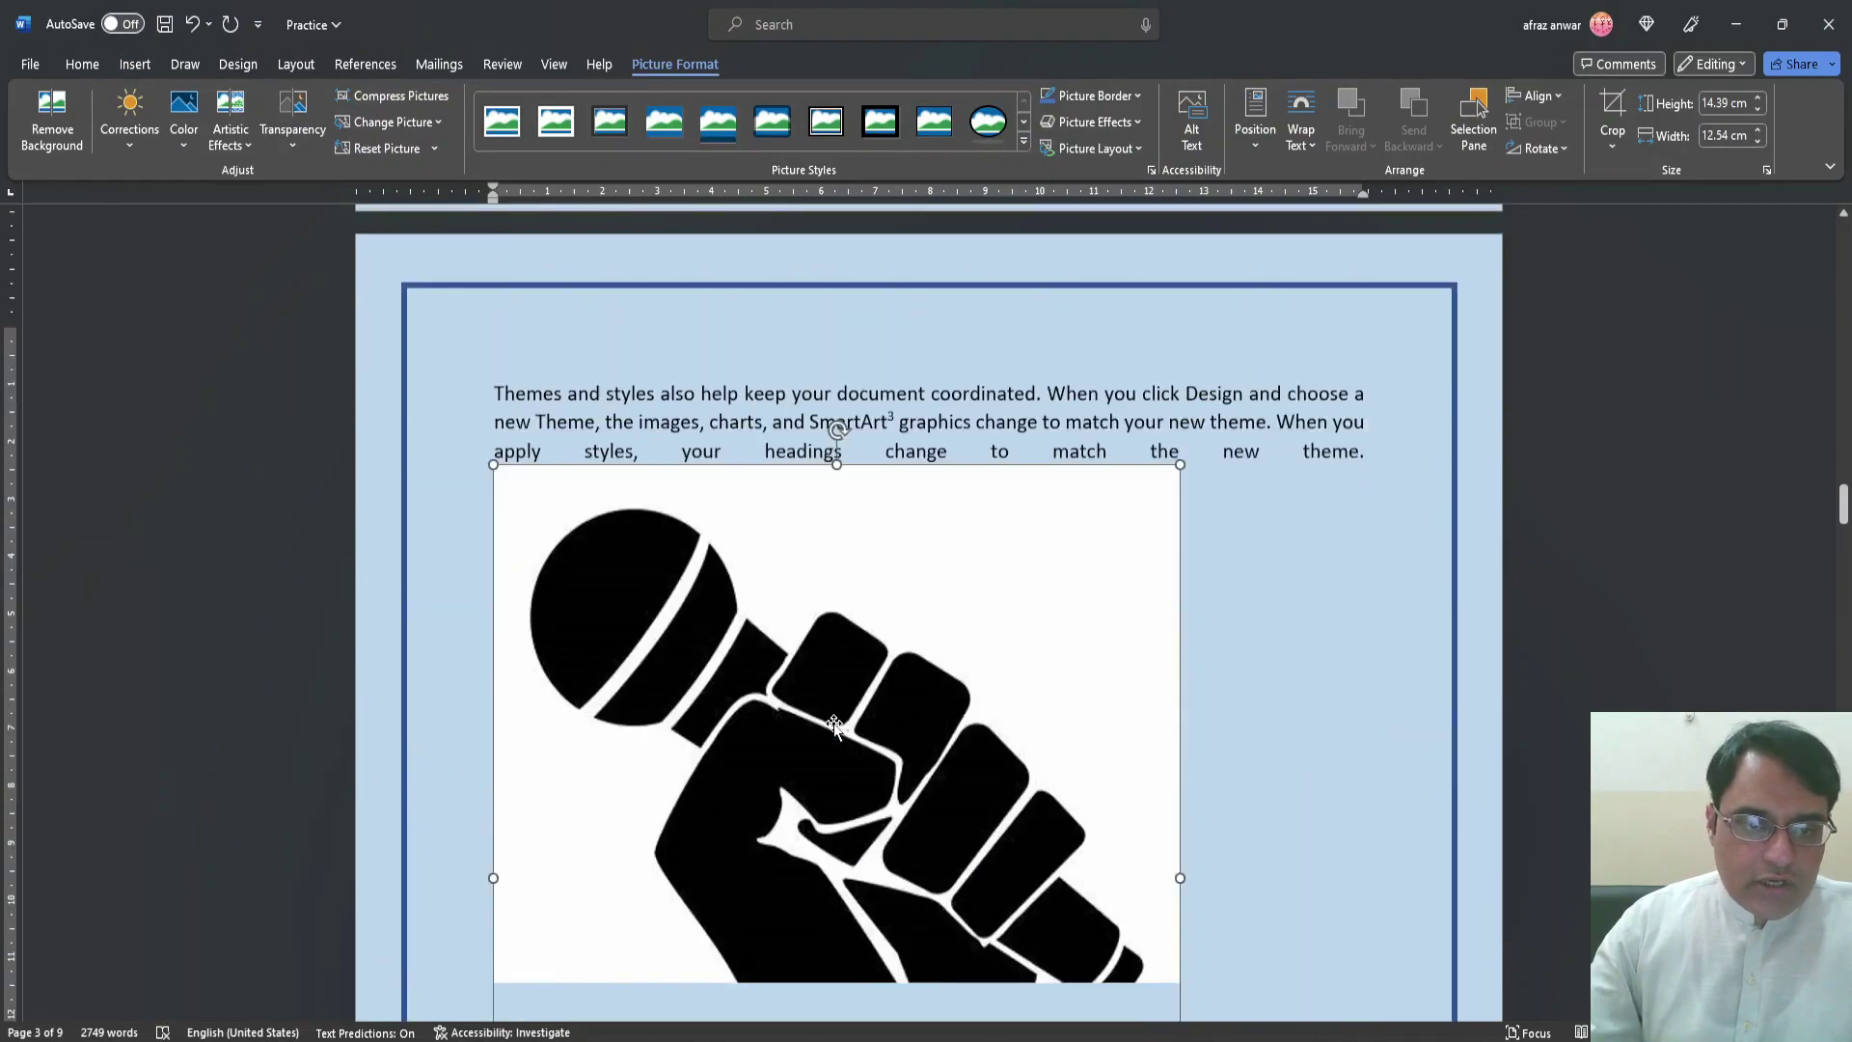
scroll(904, 757, down, 3)
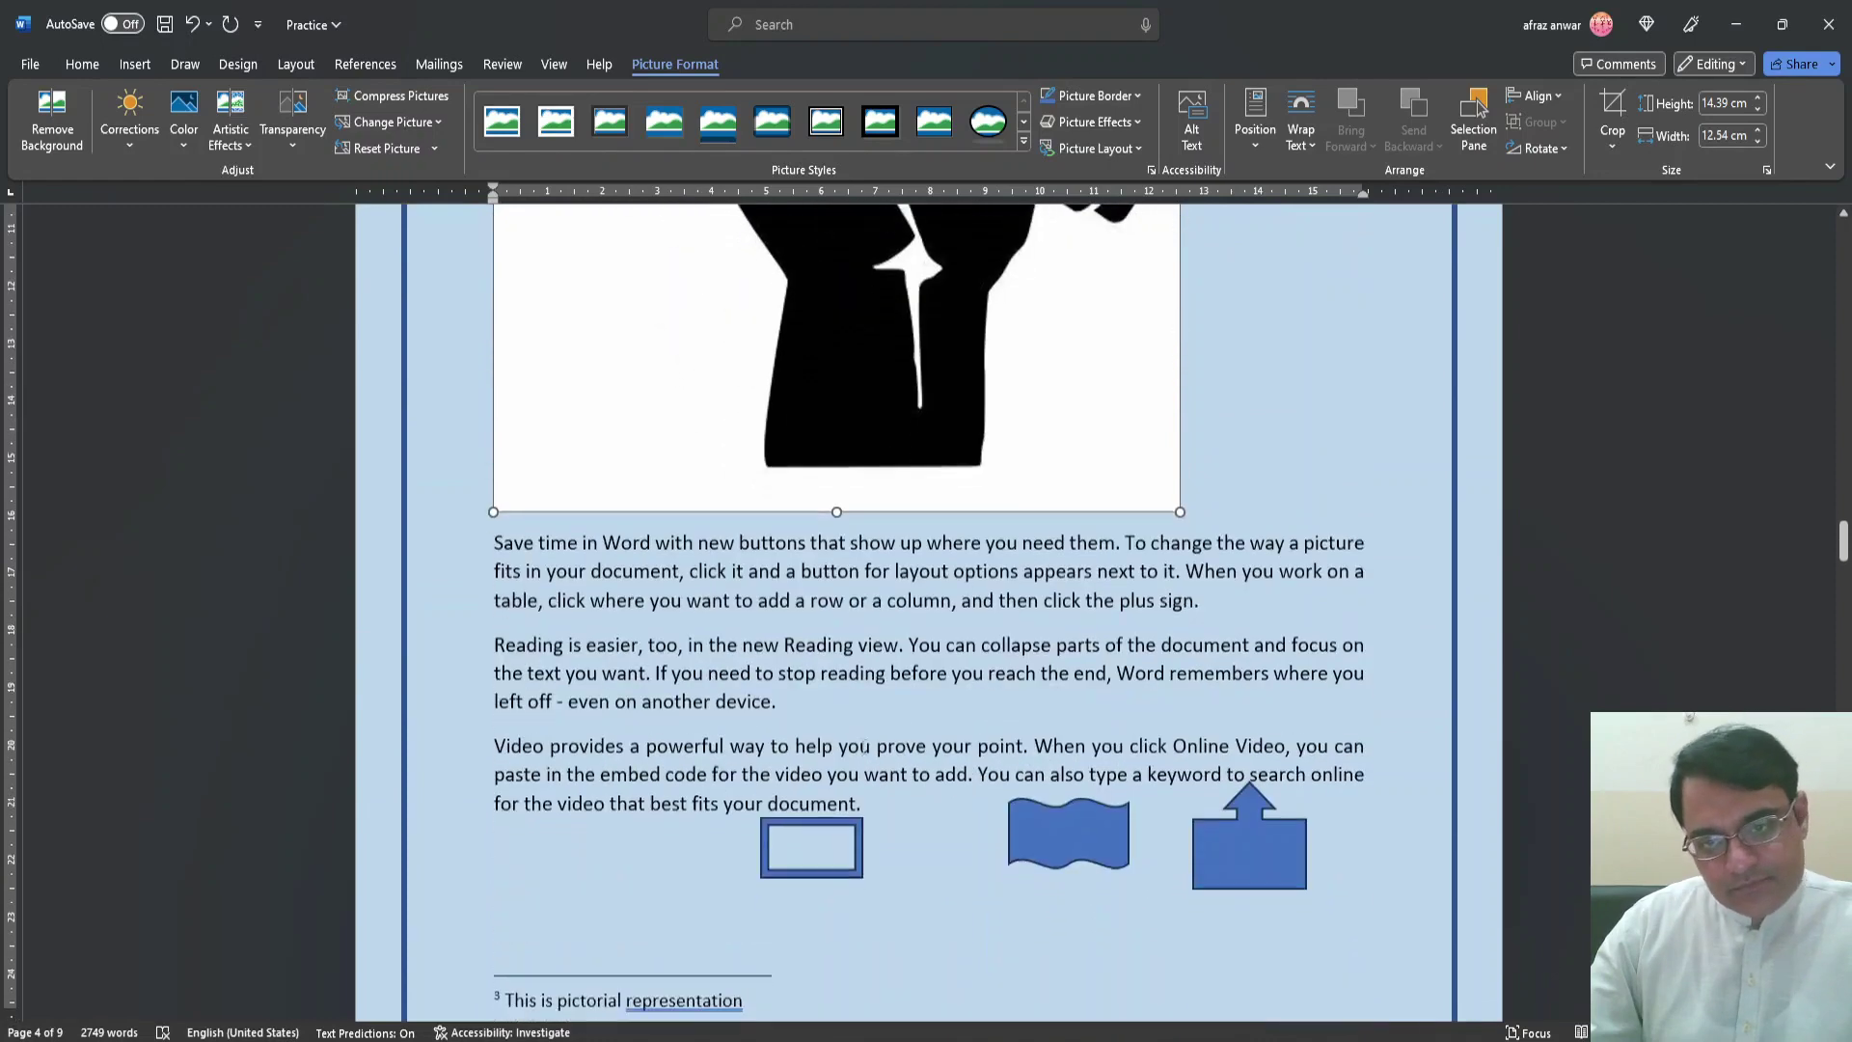
click(334, 253)
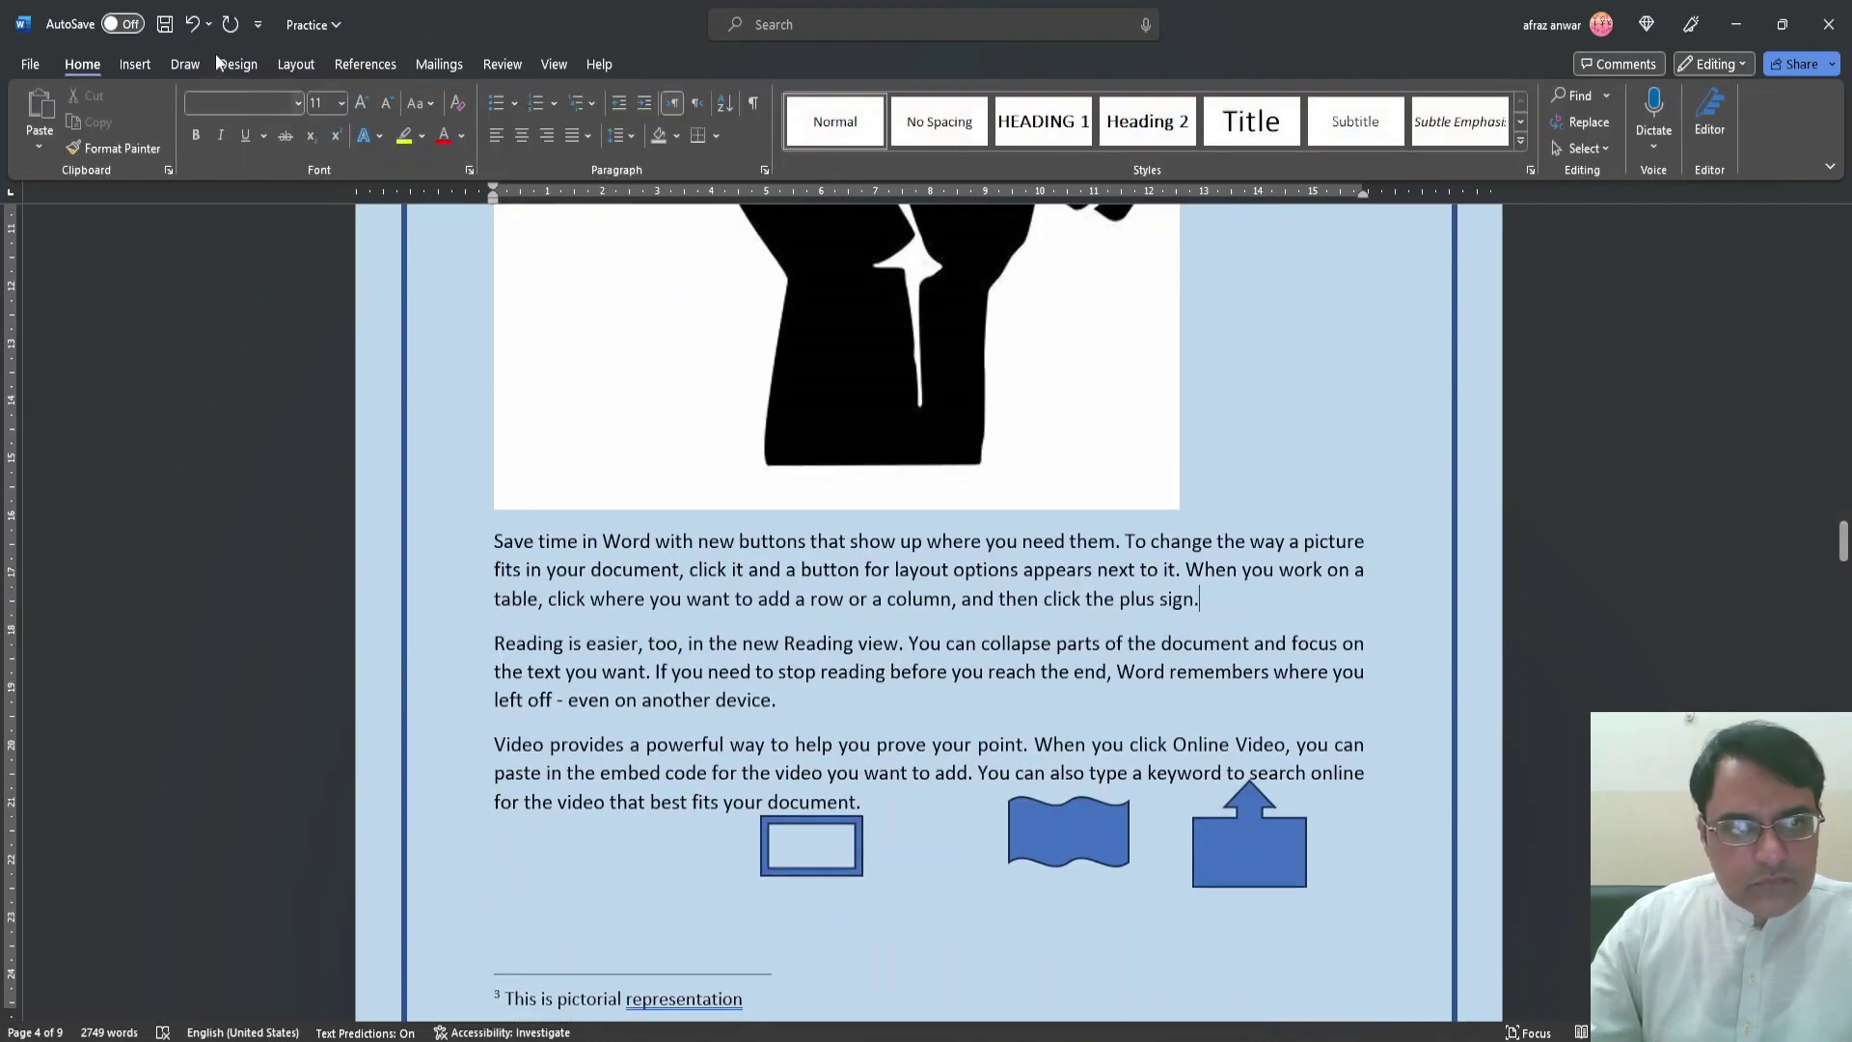
click(143, 66)
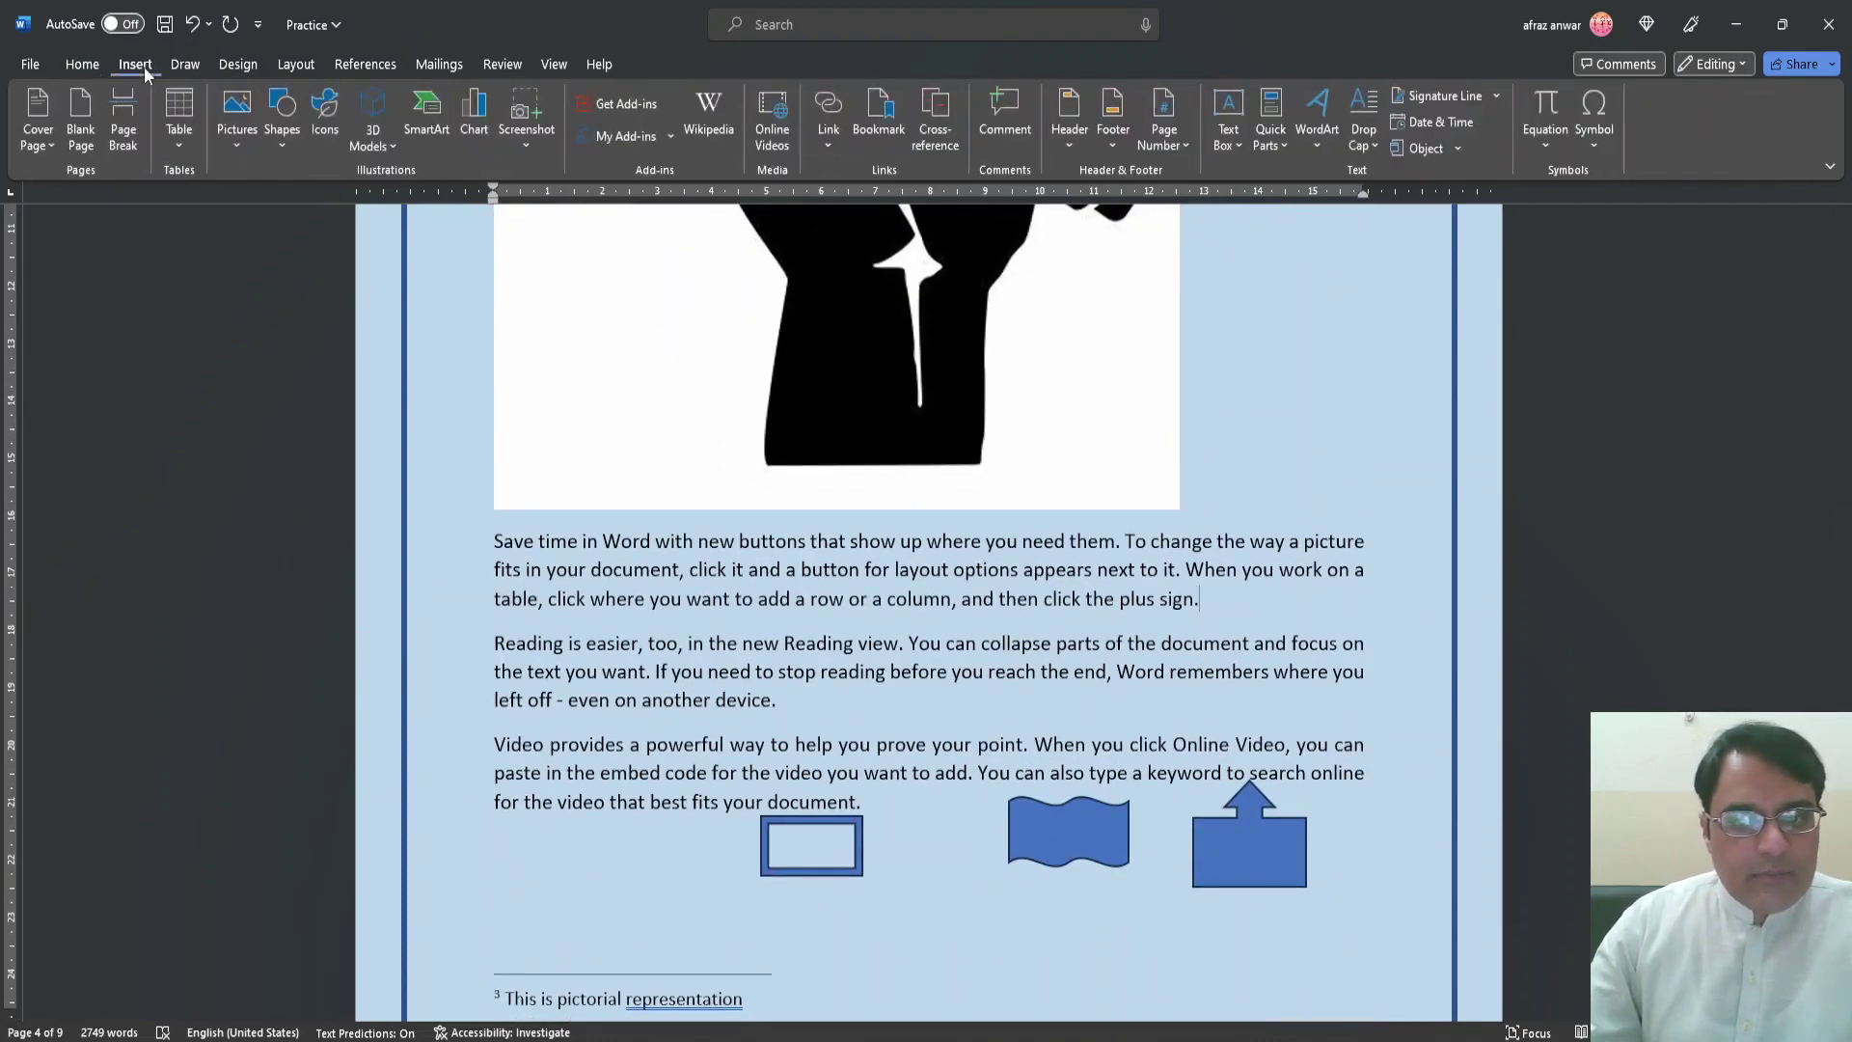
click(236, 145)
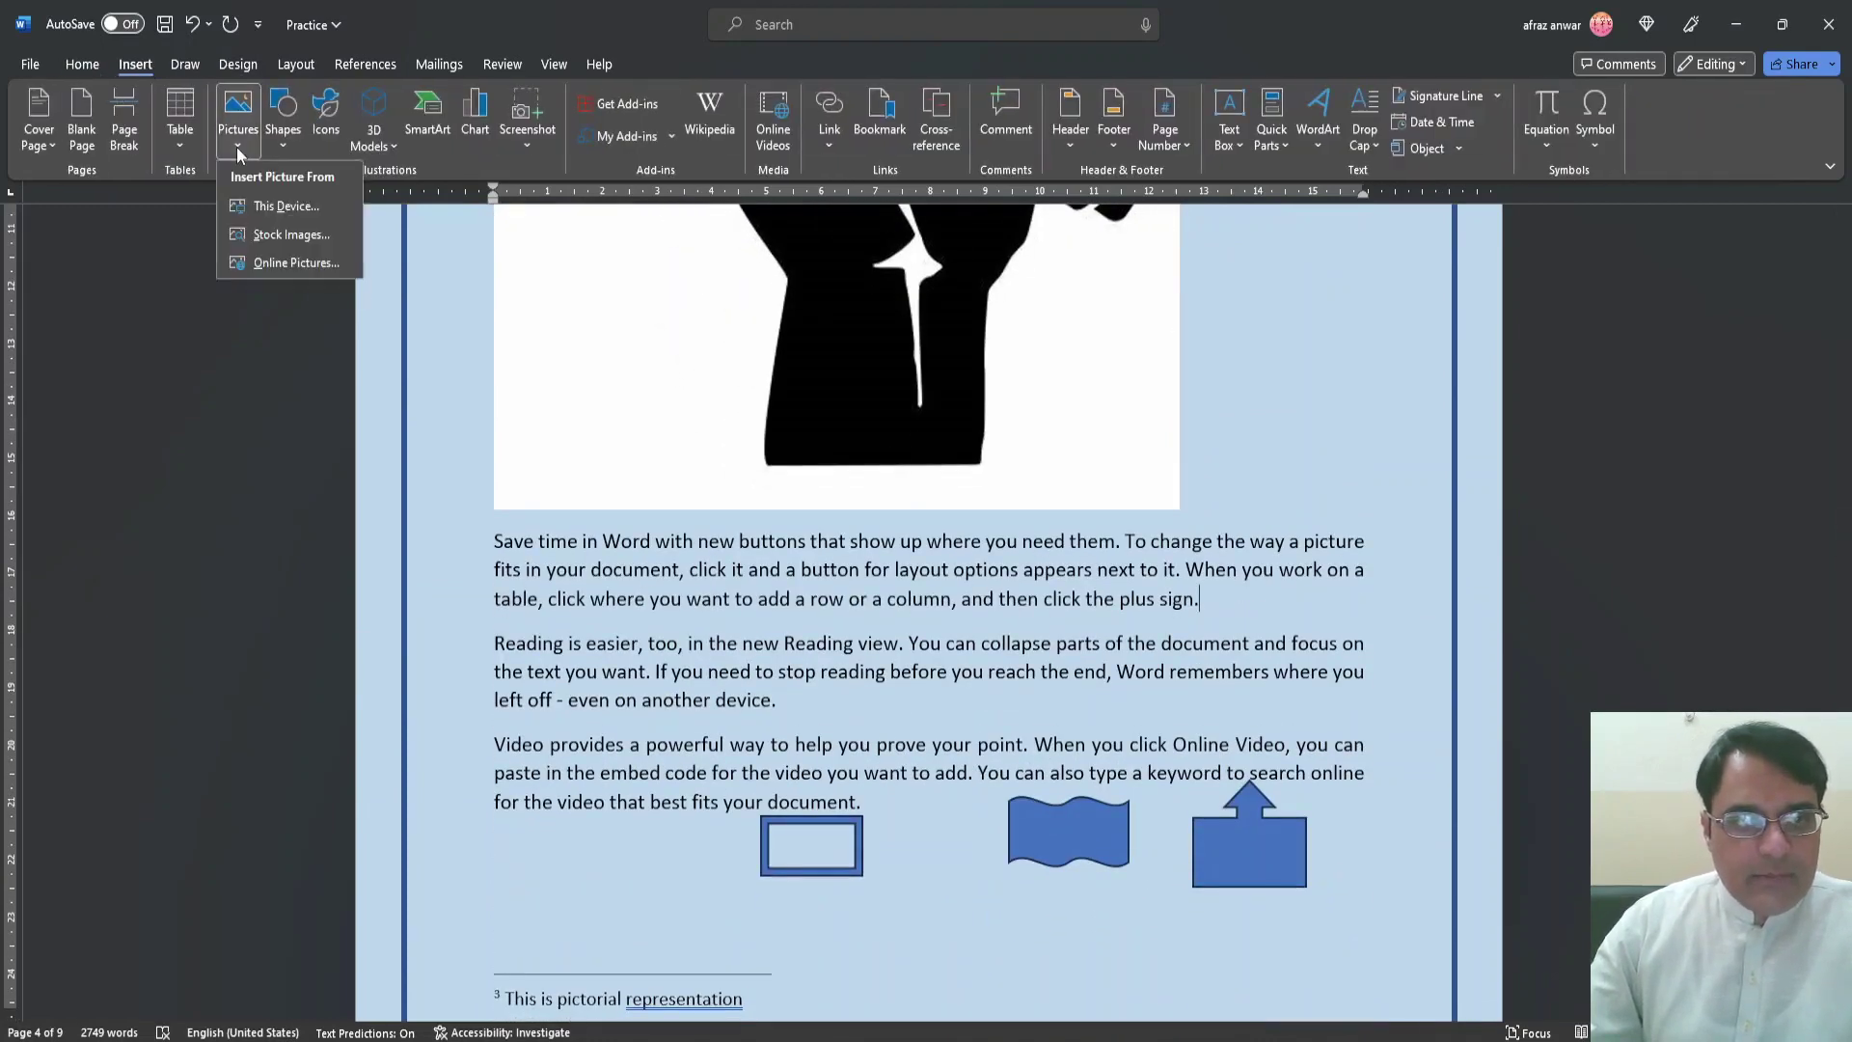
click(280, 234)
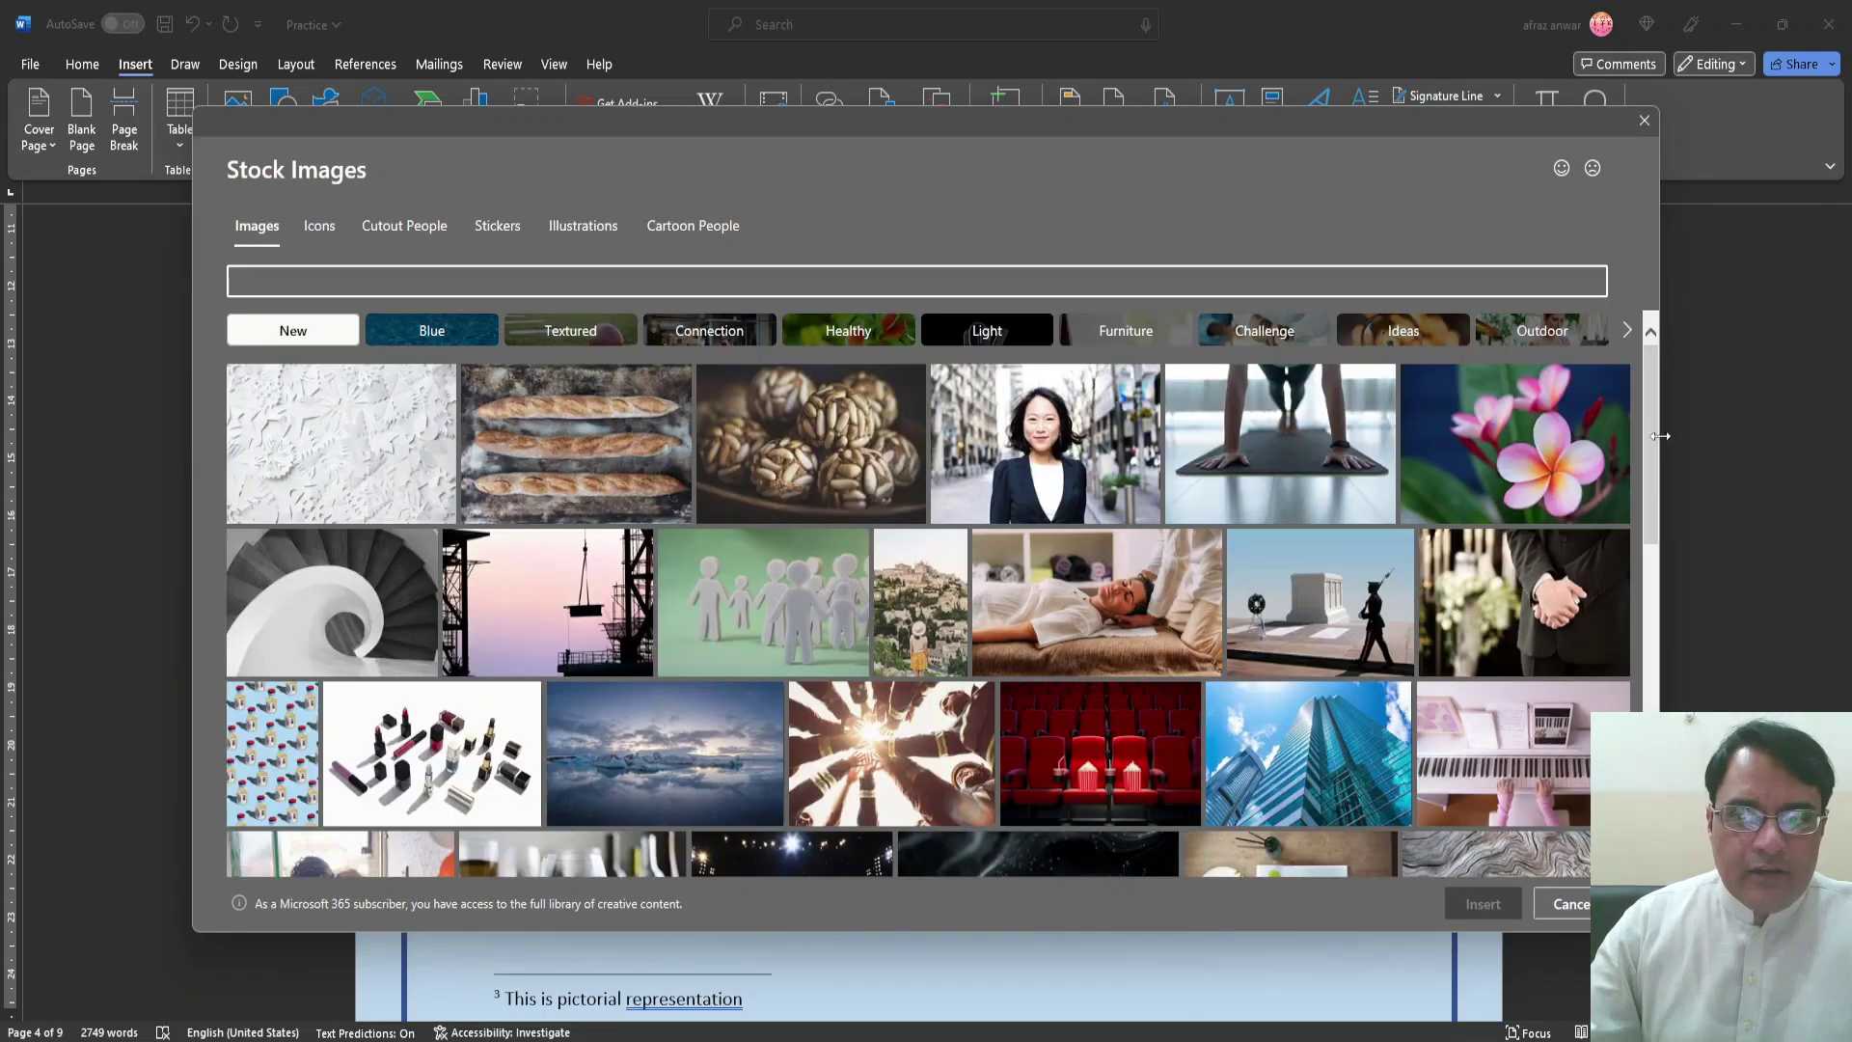
Search the stock images for "pencils" and insert the picture of coloured pencils whose tips meet in the centre
scroll(1661, 482, down, 5)
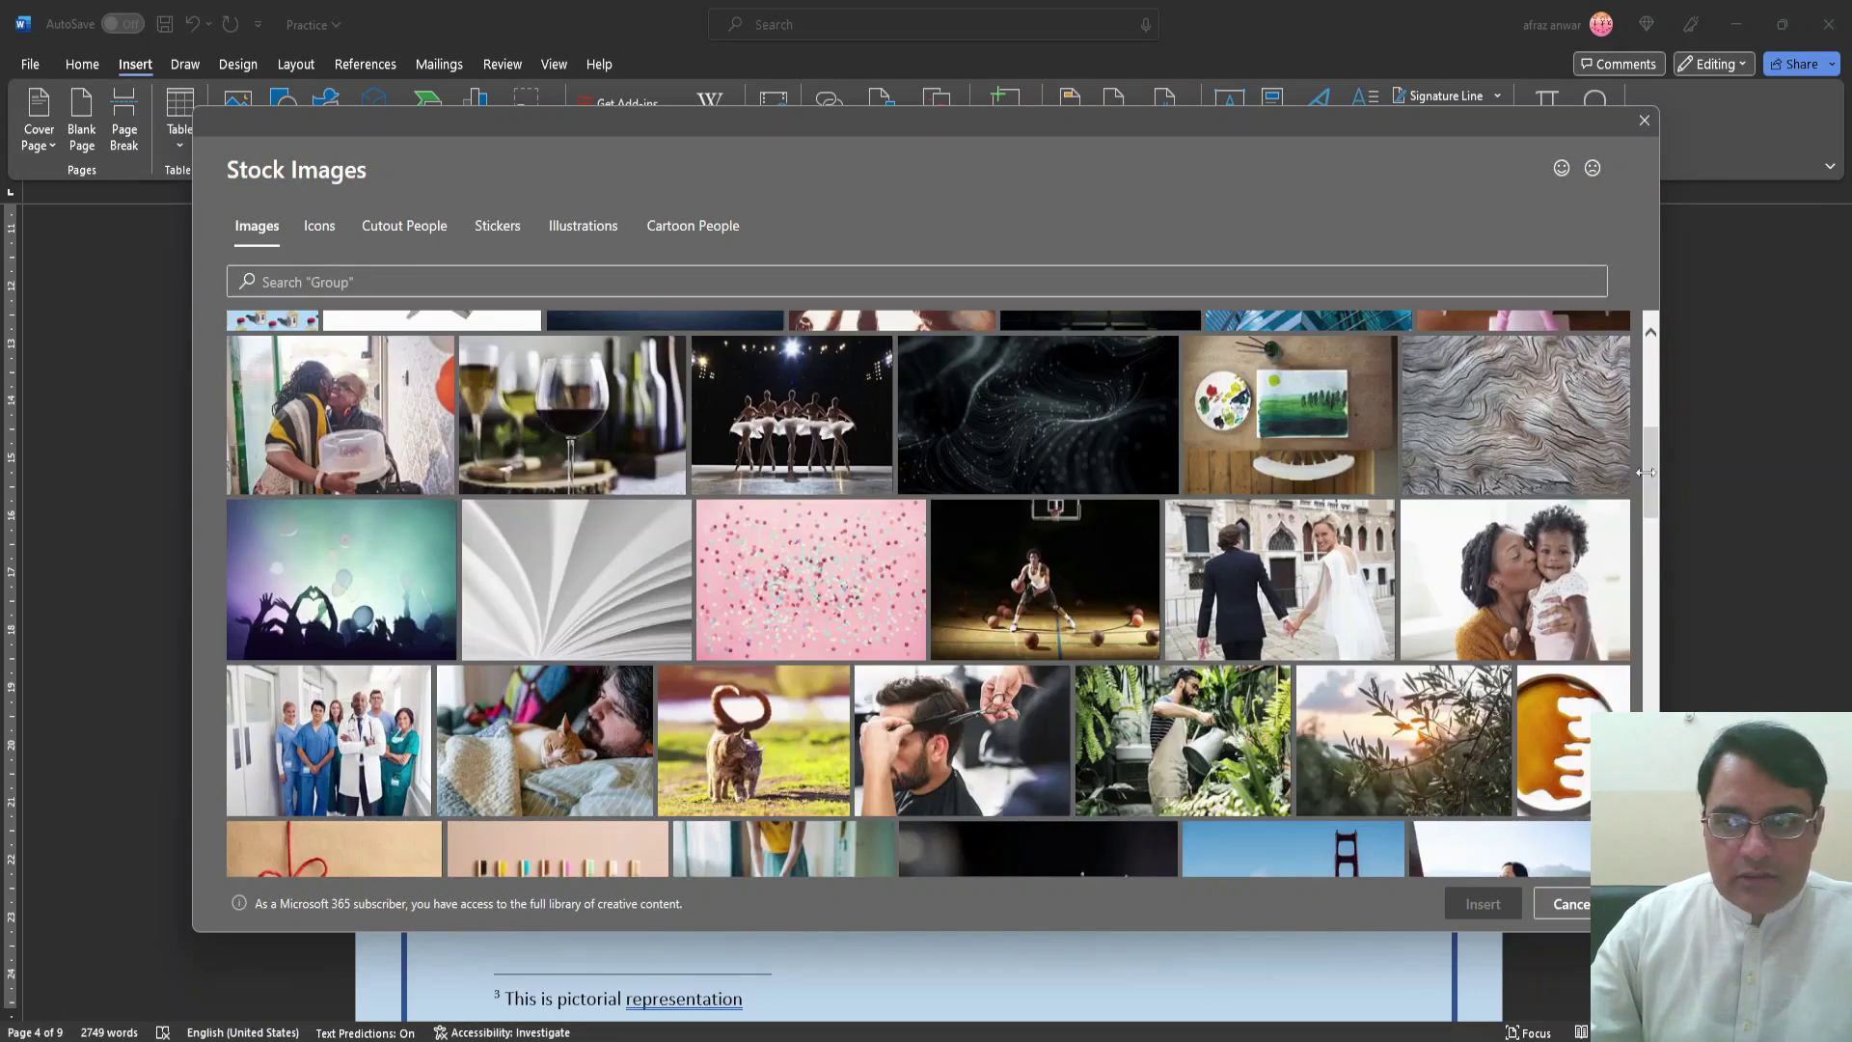
scroll(1659, 576, down, 5)
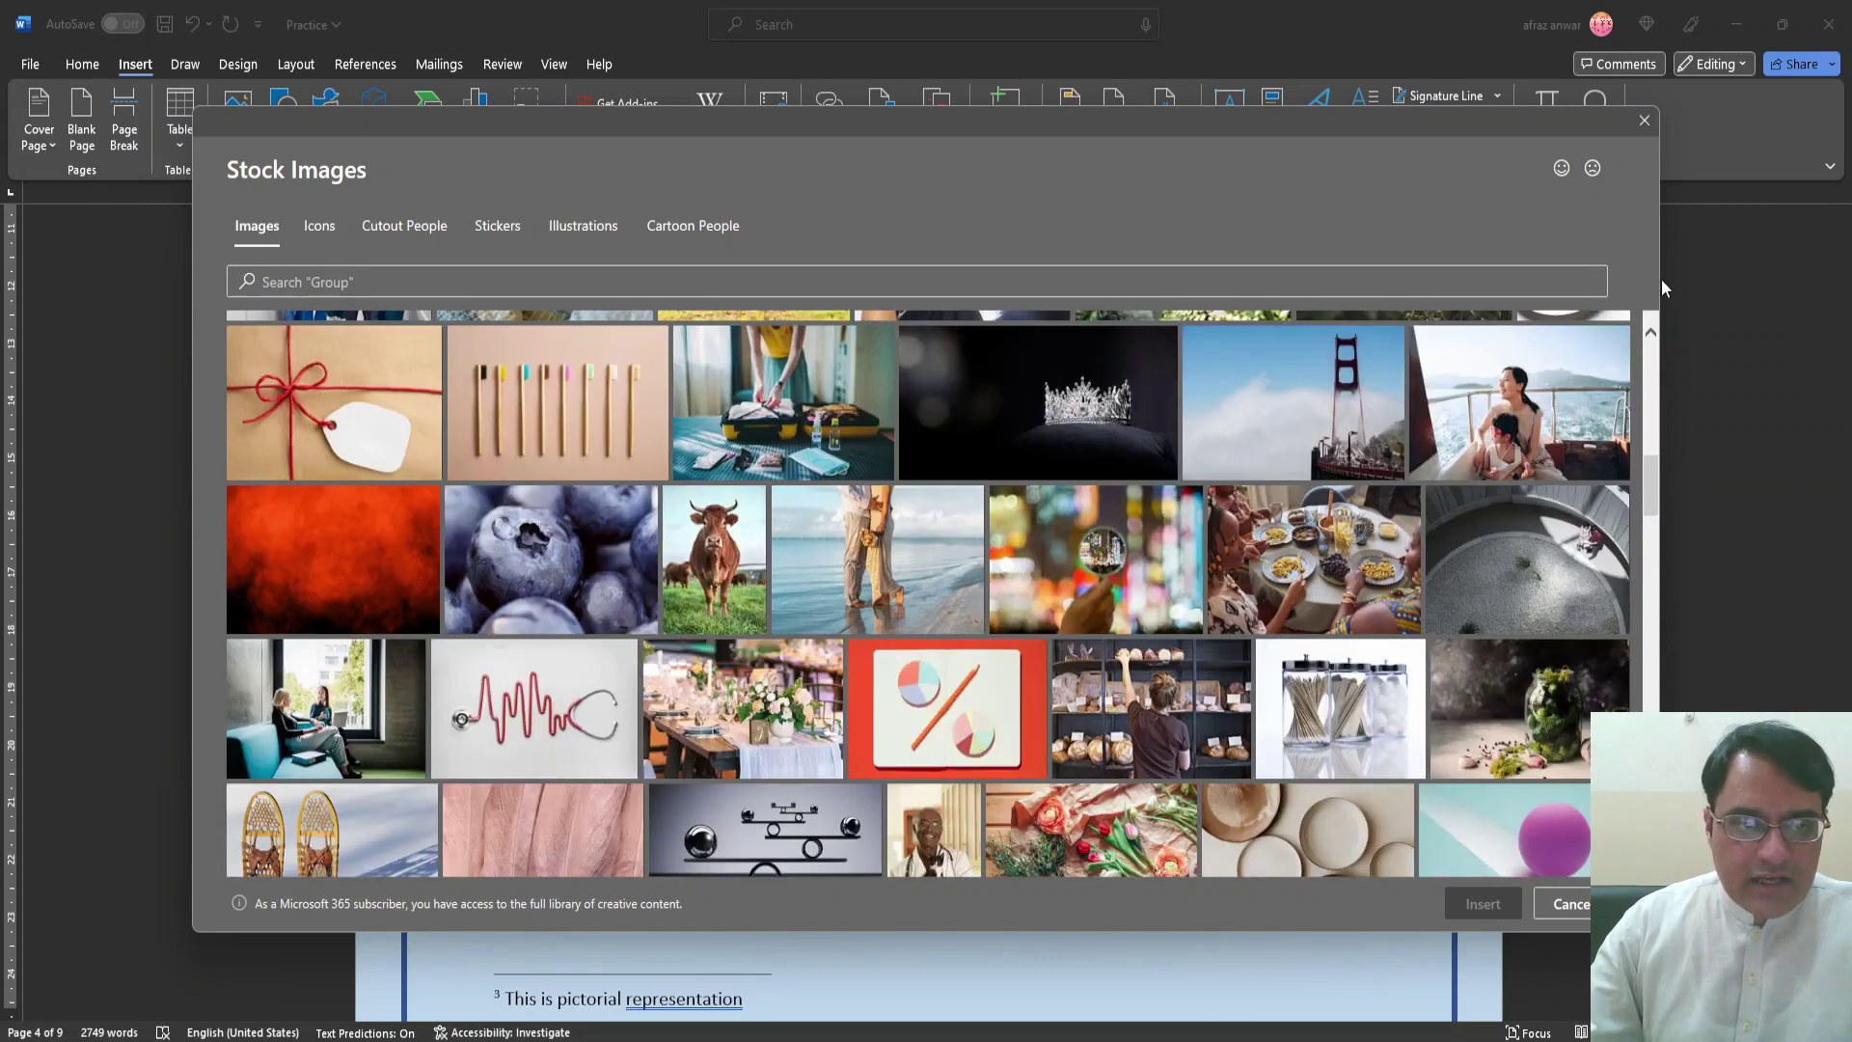
click(485, 278)
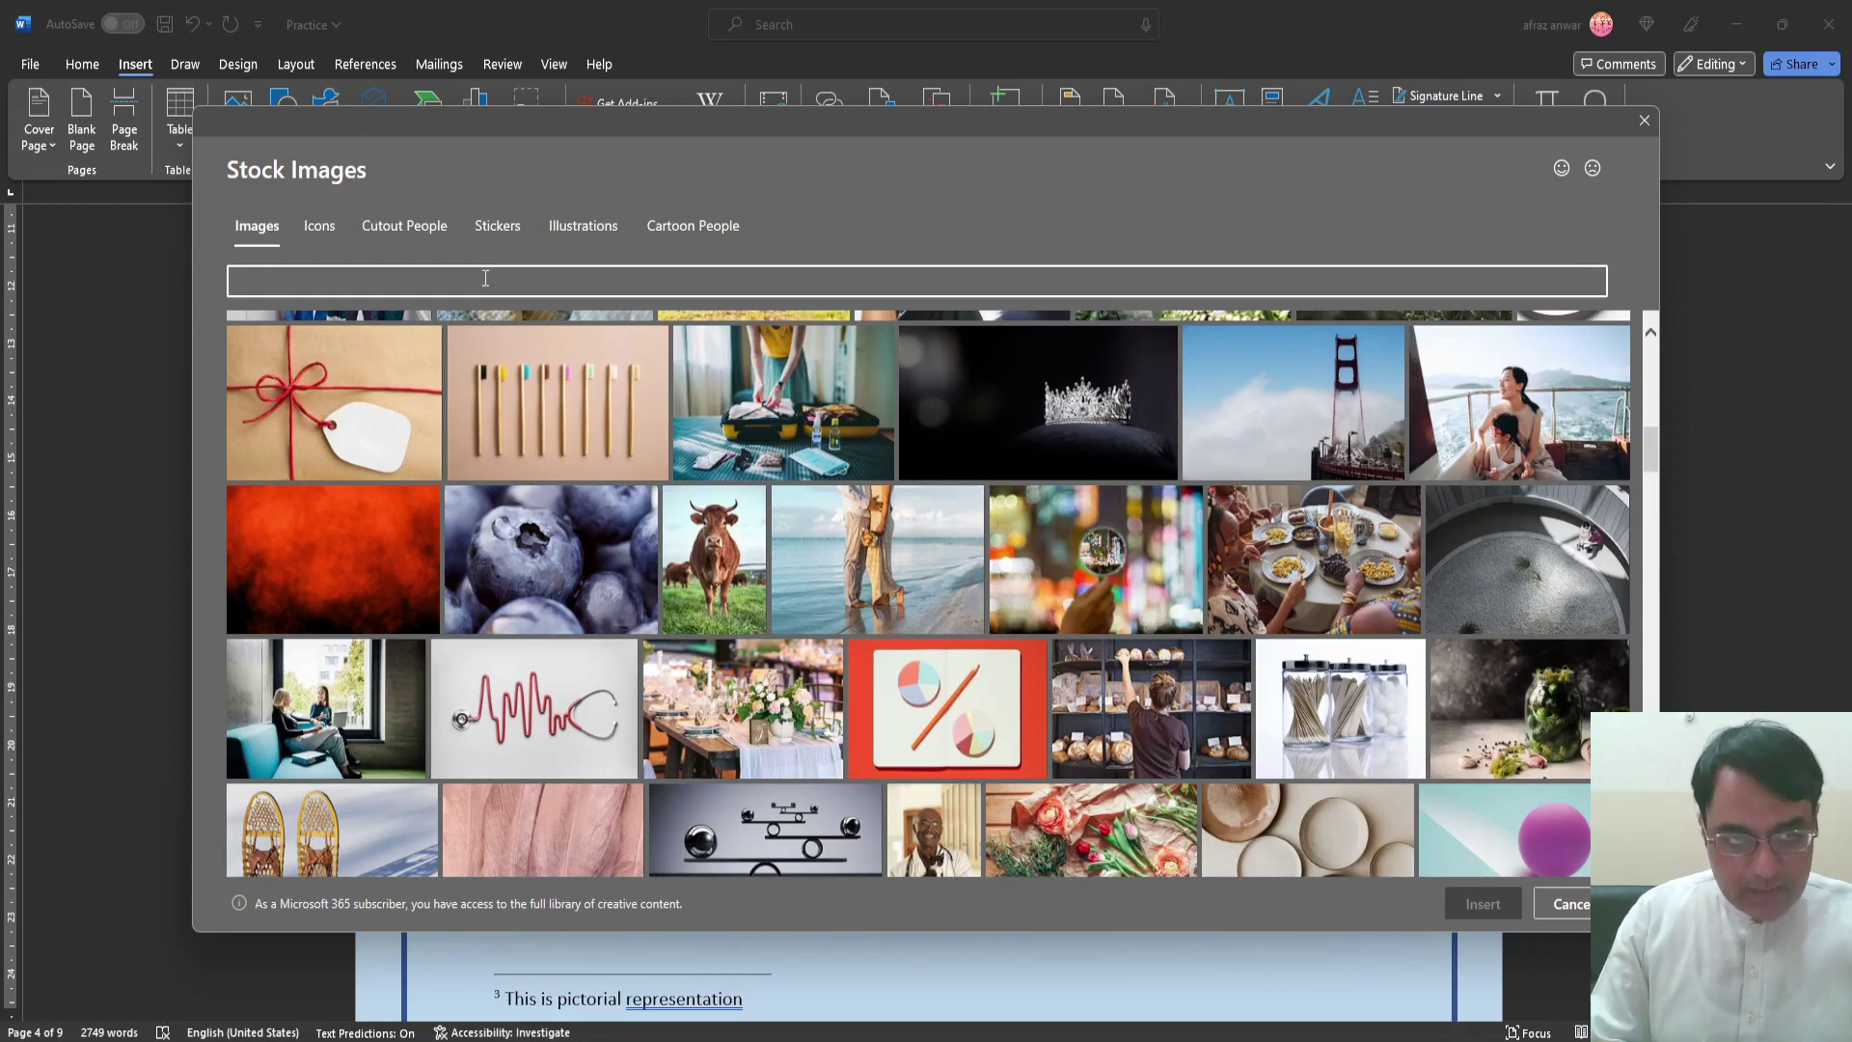
text(pencils)
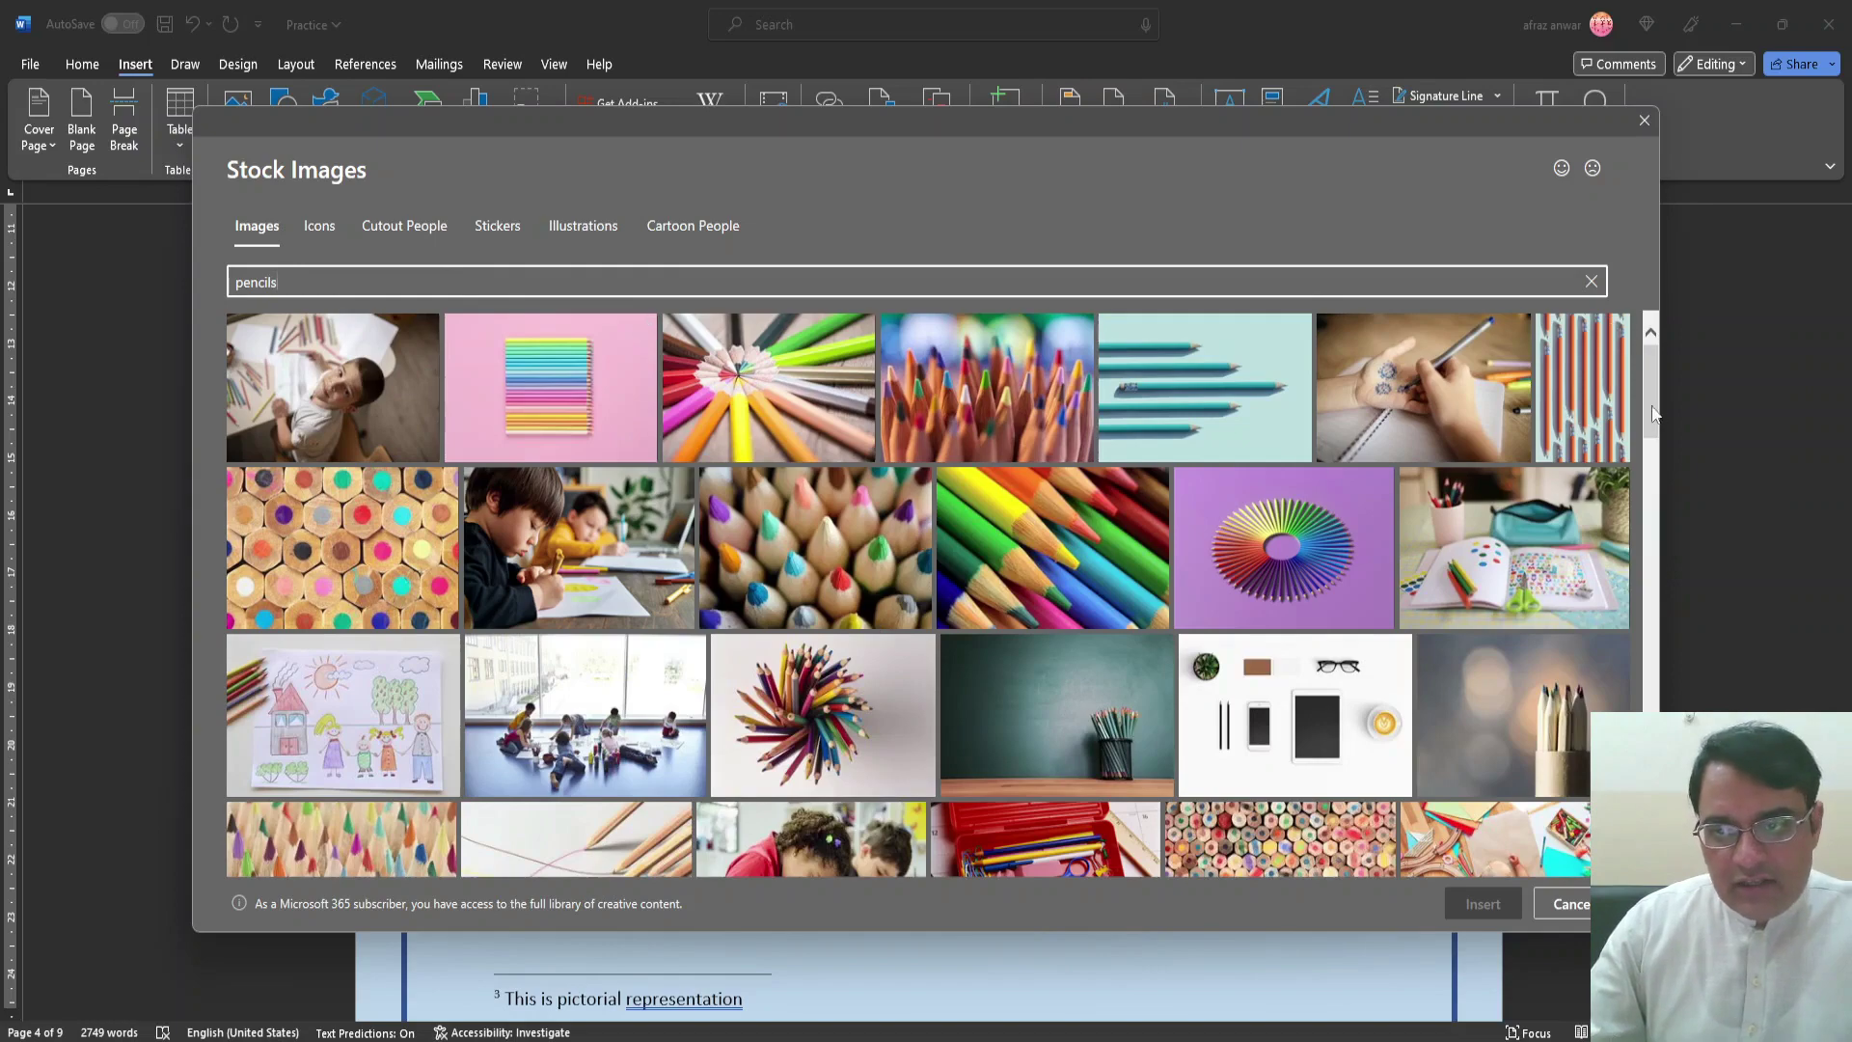
scroll(1651, 444, down, 2)
scroll(1661, 453, down, 2)
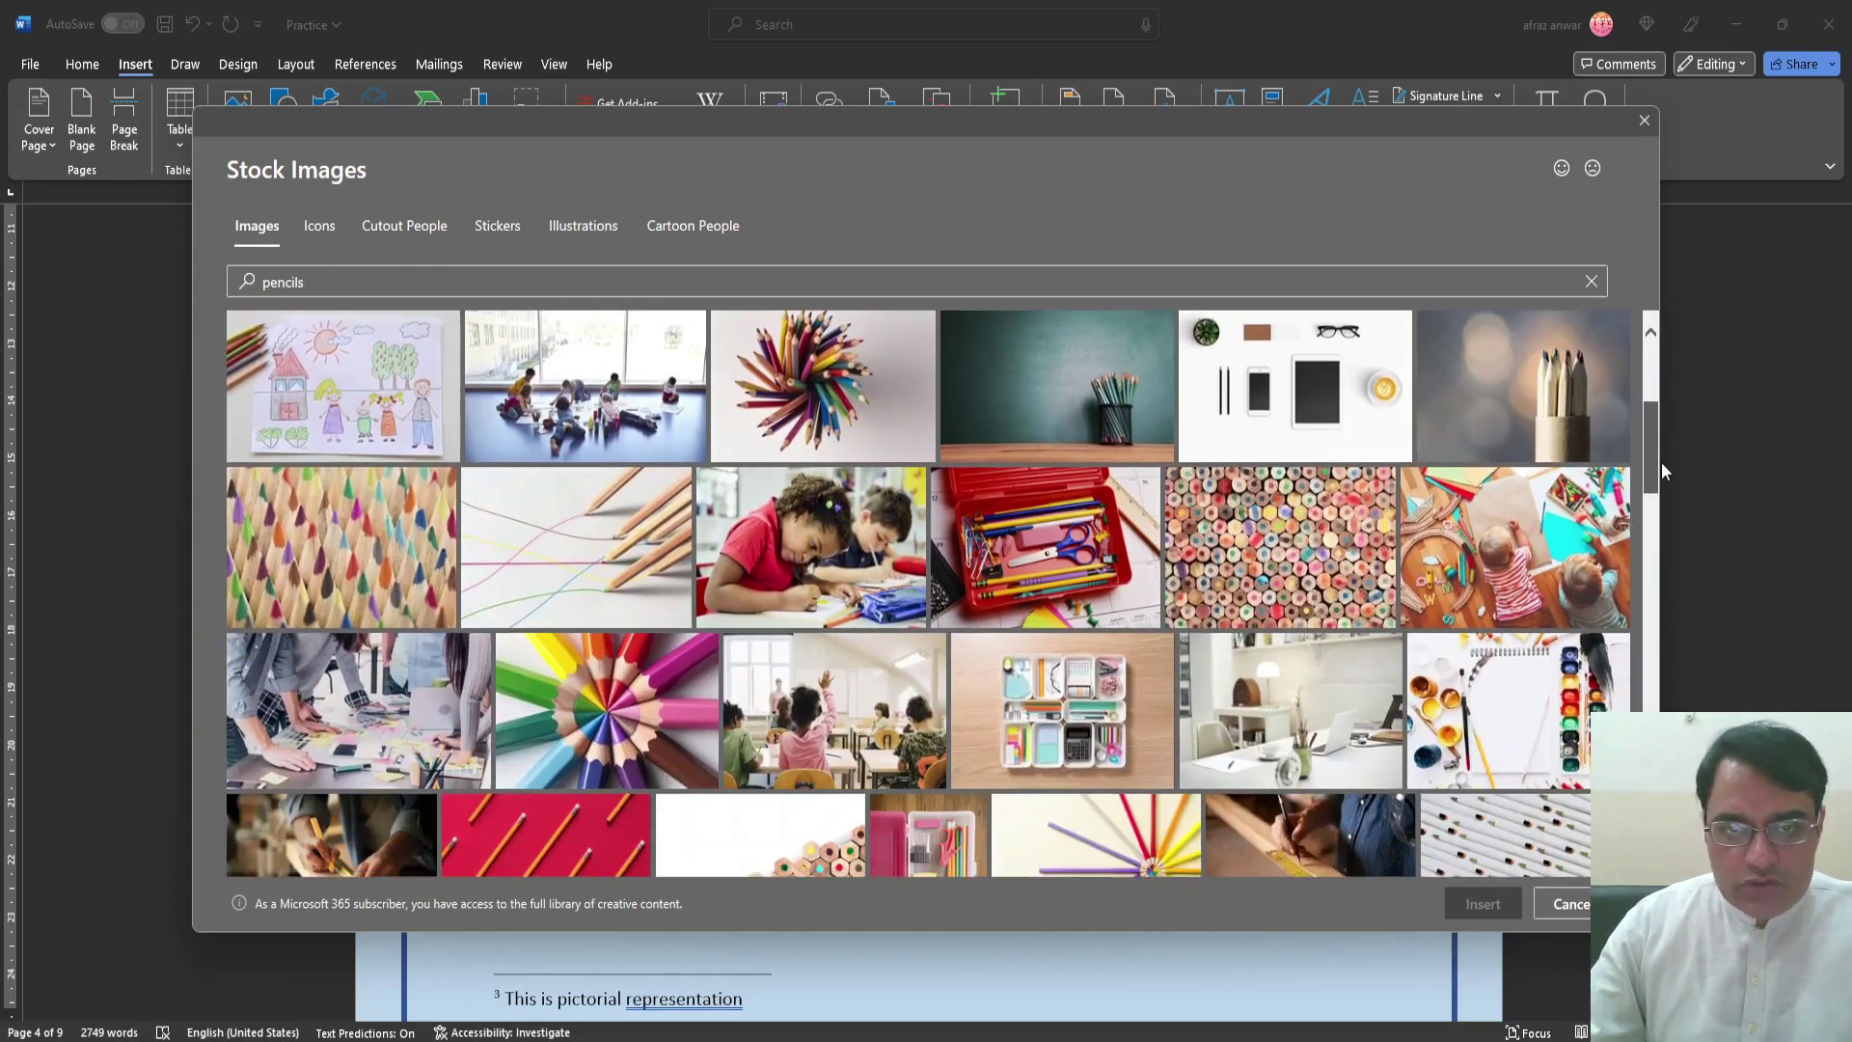
scroll(1668, 467, down, 1)
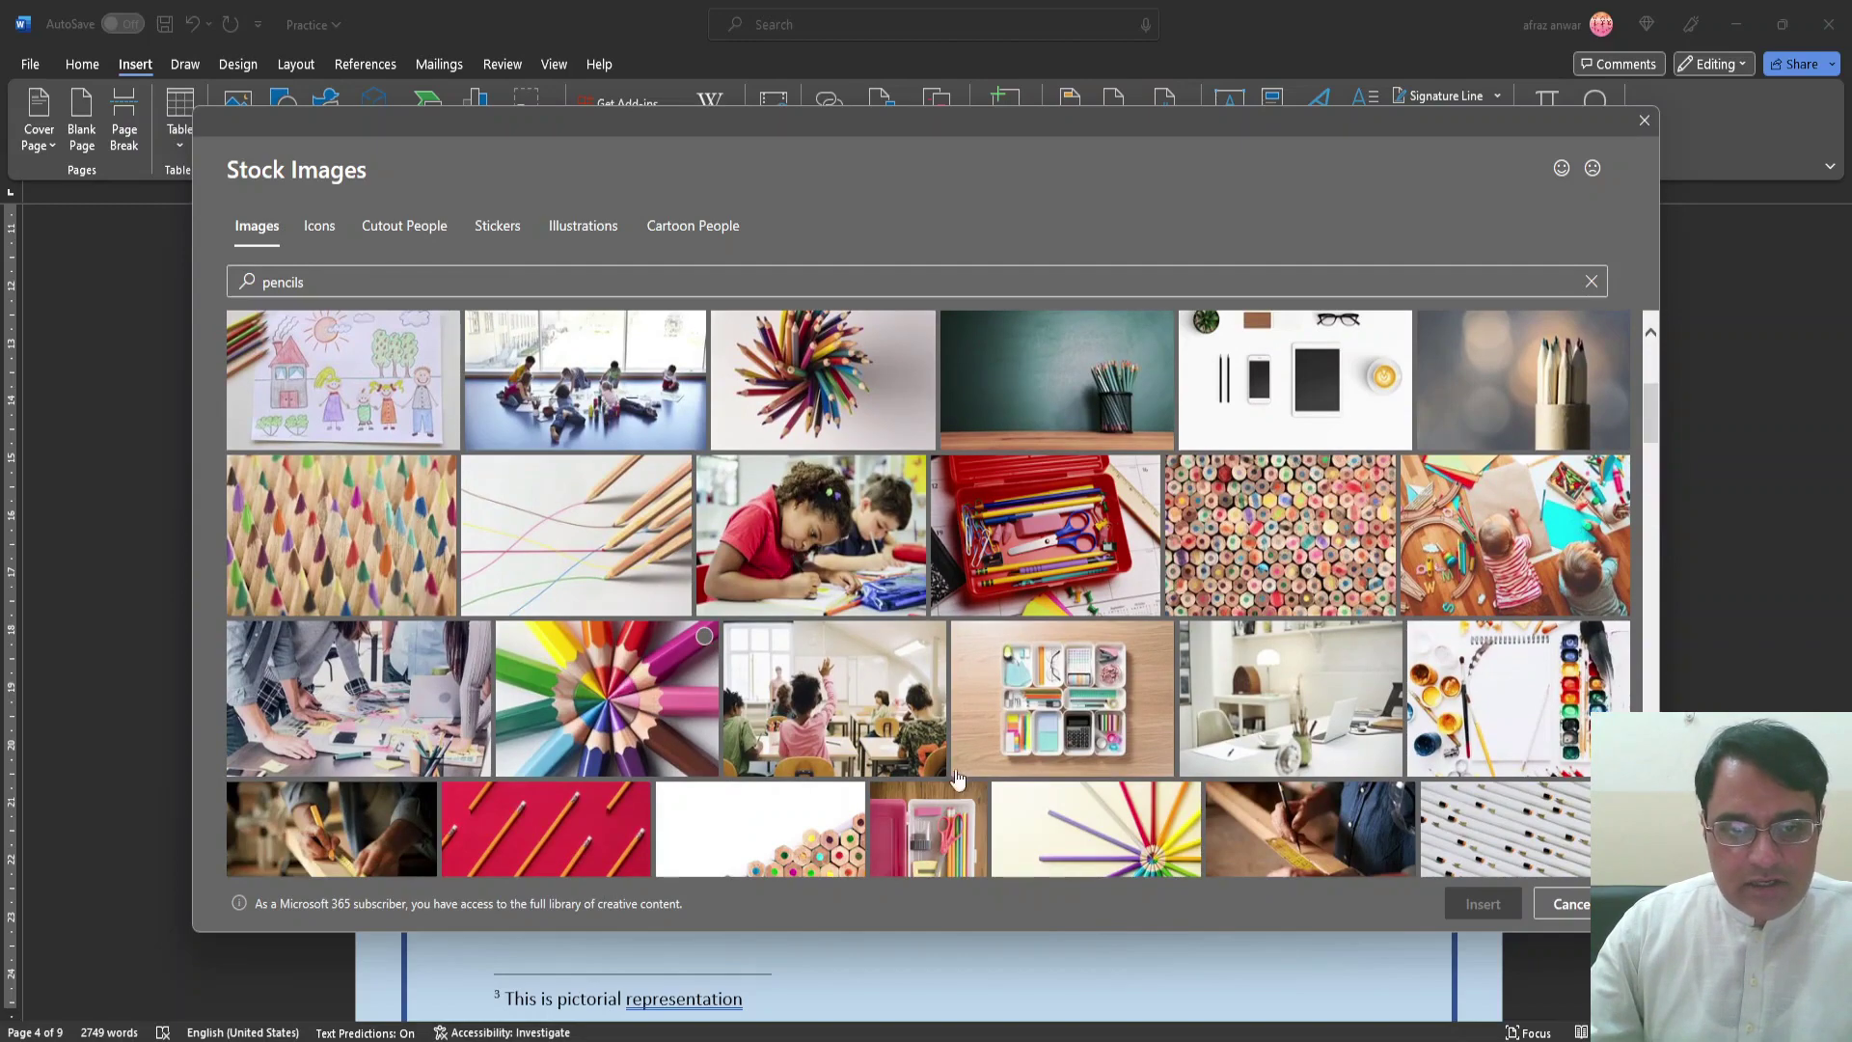
click(666, 684)
click(1468, 903)
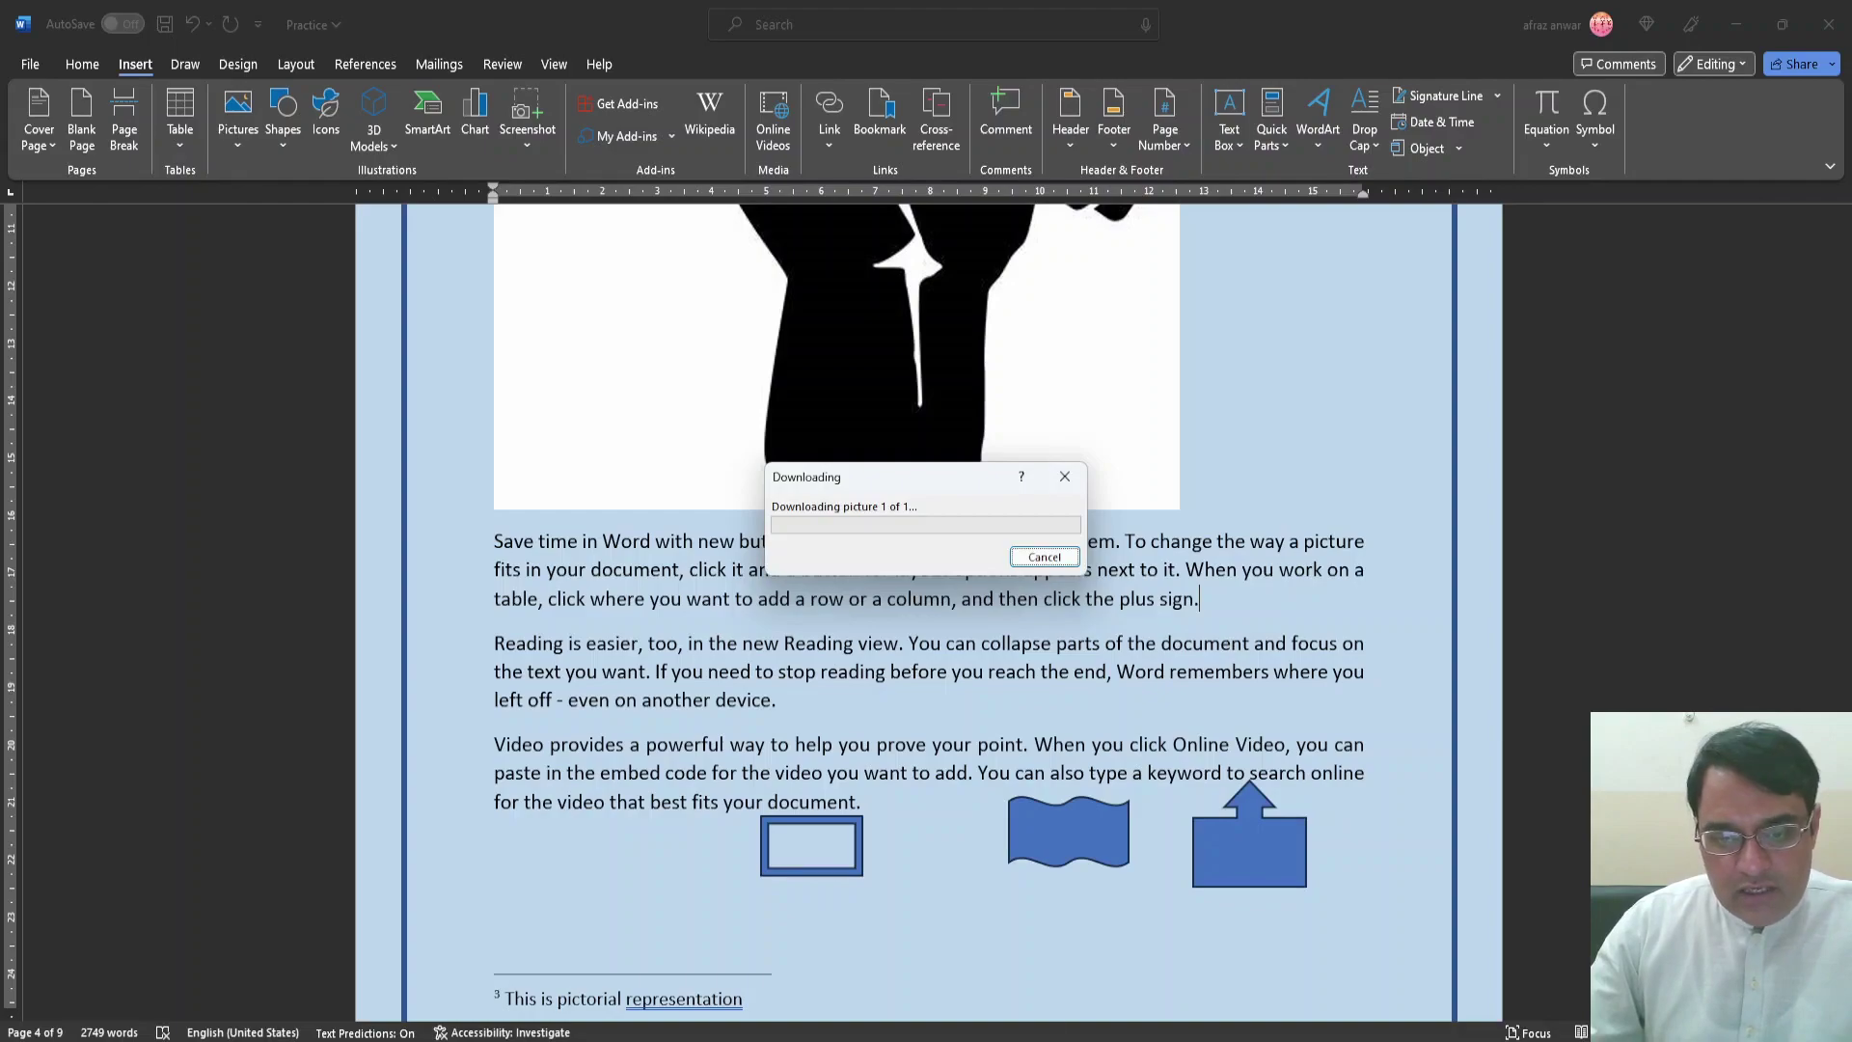
Check the "Insert illustrations and text boxes" list in the MO-100 skills PDF in Edge and return to Word
click(893, 1029)
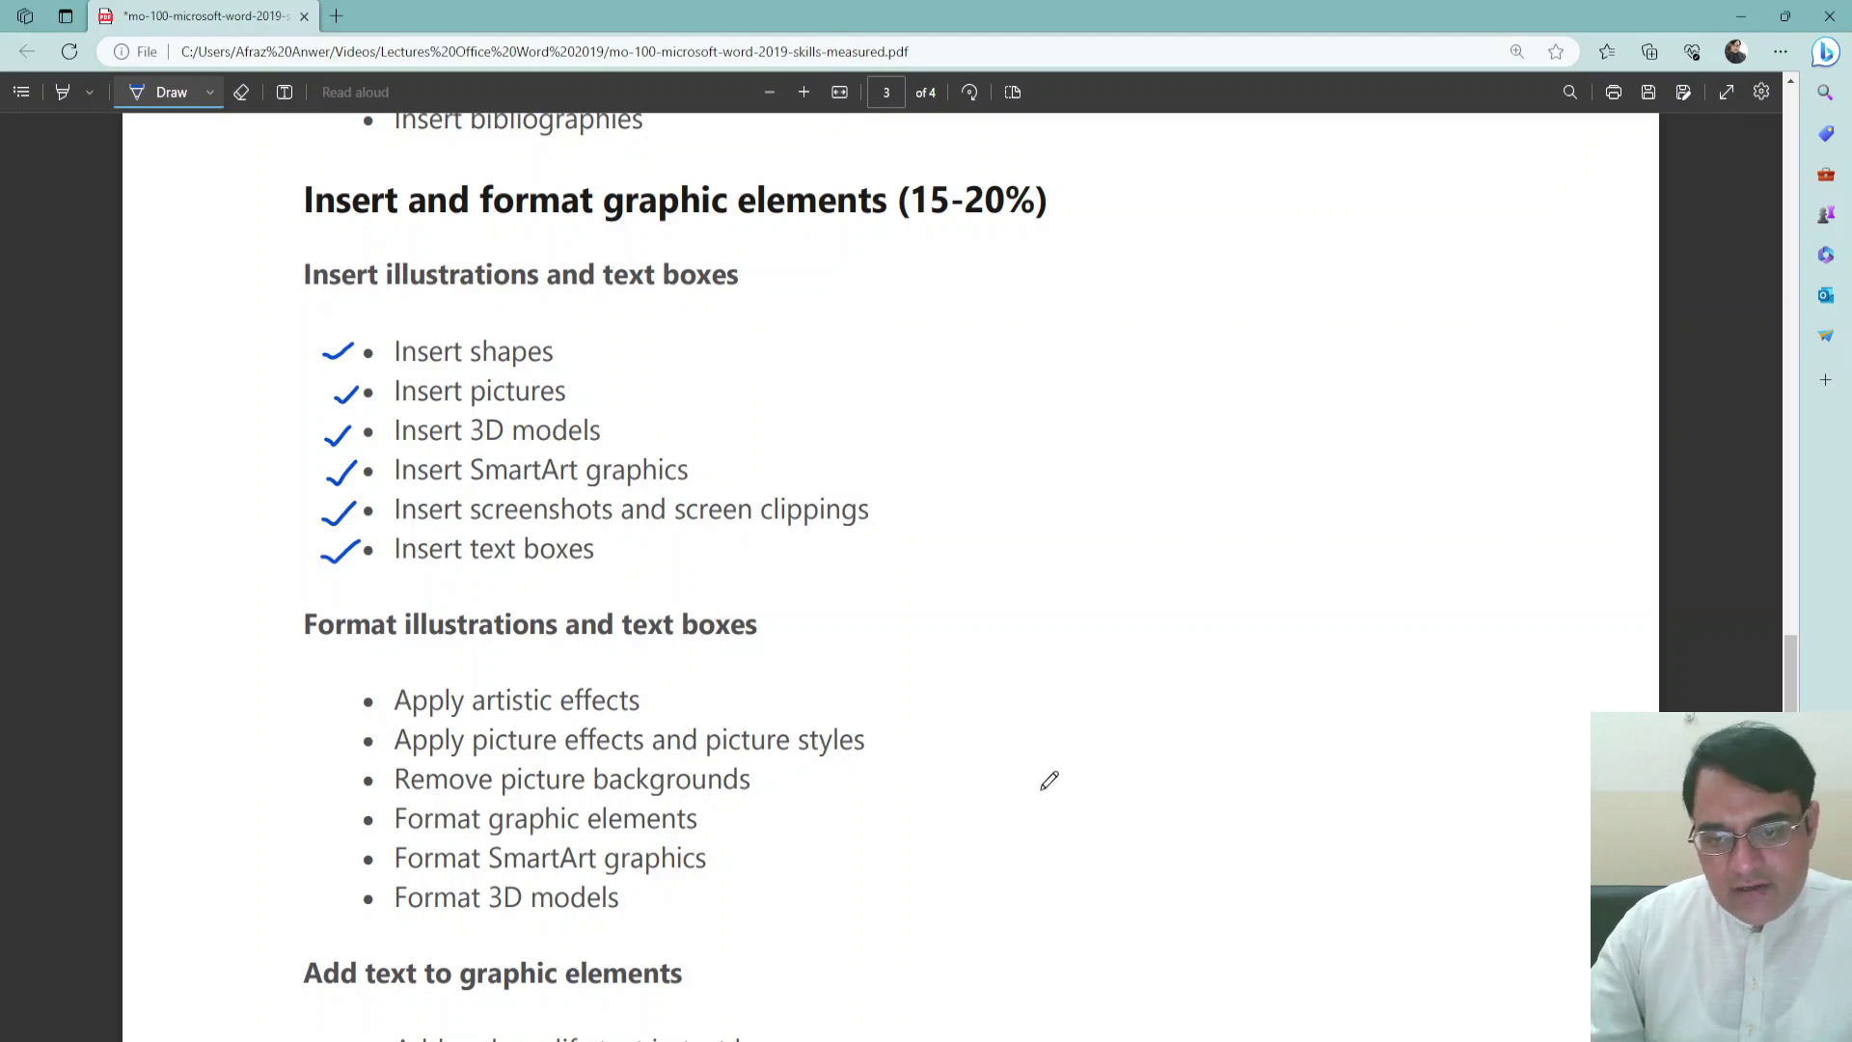
key(alt+Tab)
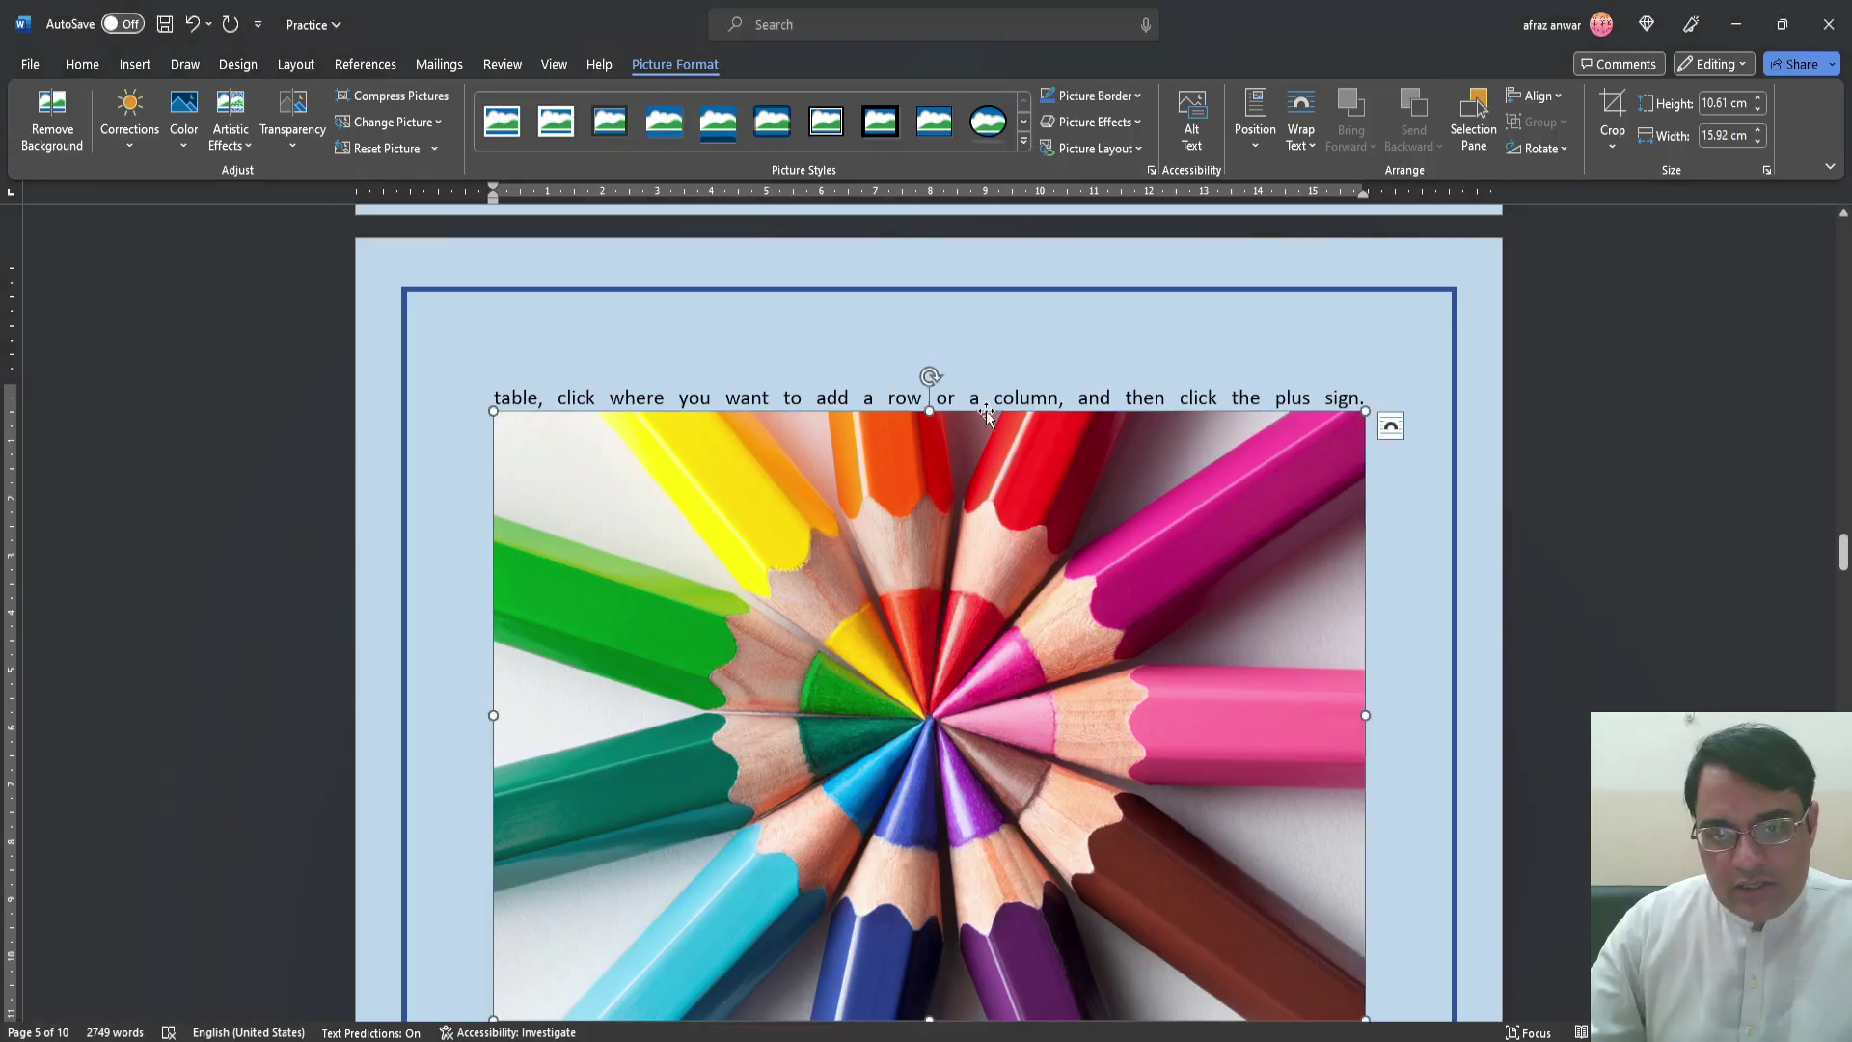
Place the cursor in the empty paragraph above "Save time in Word" in the COVER PAG section on page 6
scroll(766, 578, down, 3)
scroll(799, 471, down, 10)
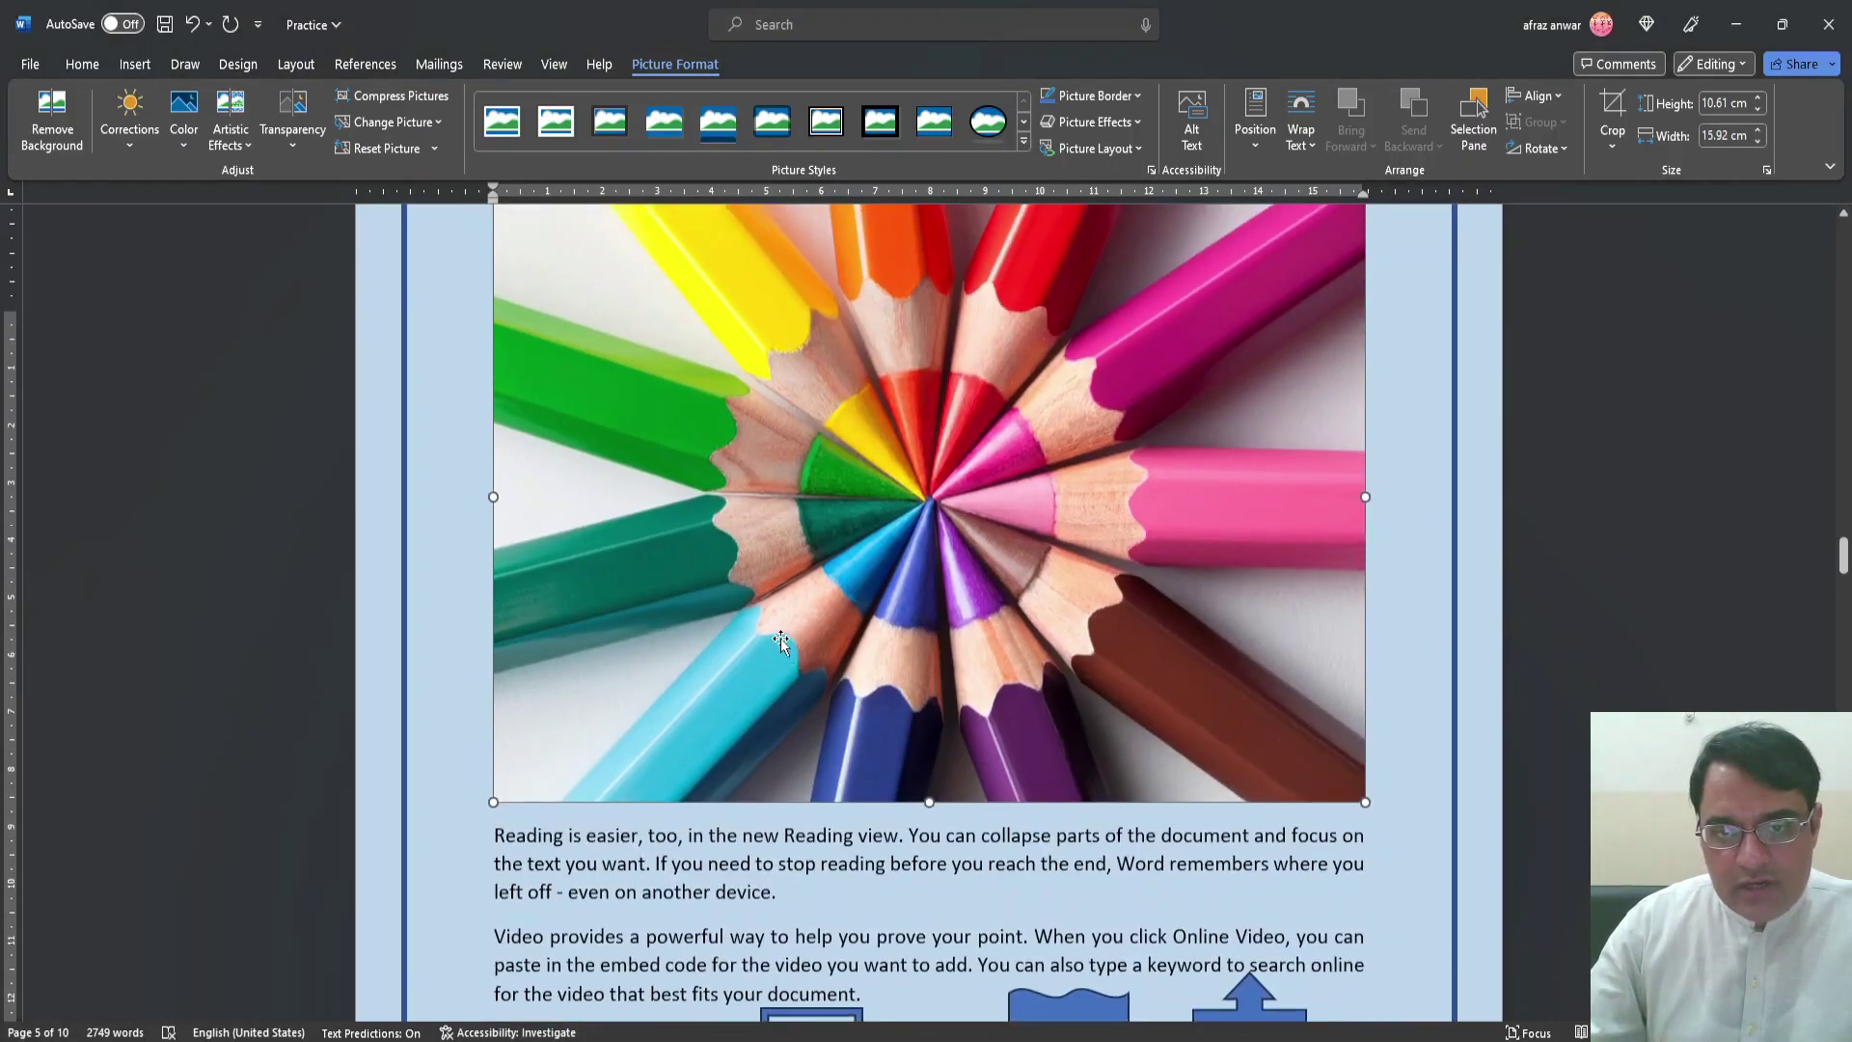
scroll(769, 636, down, 10)
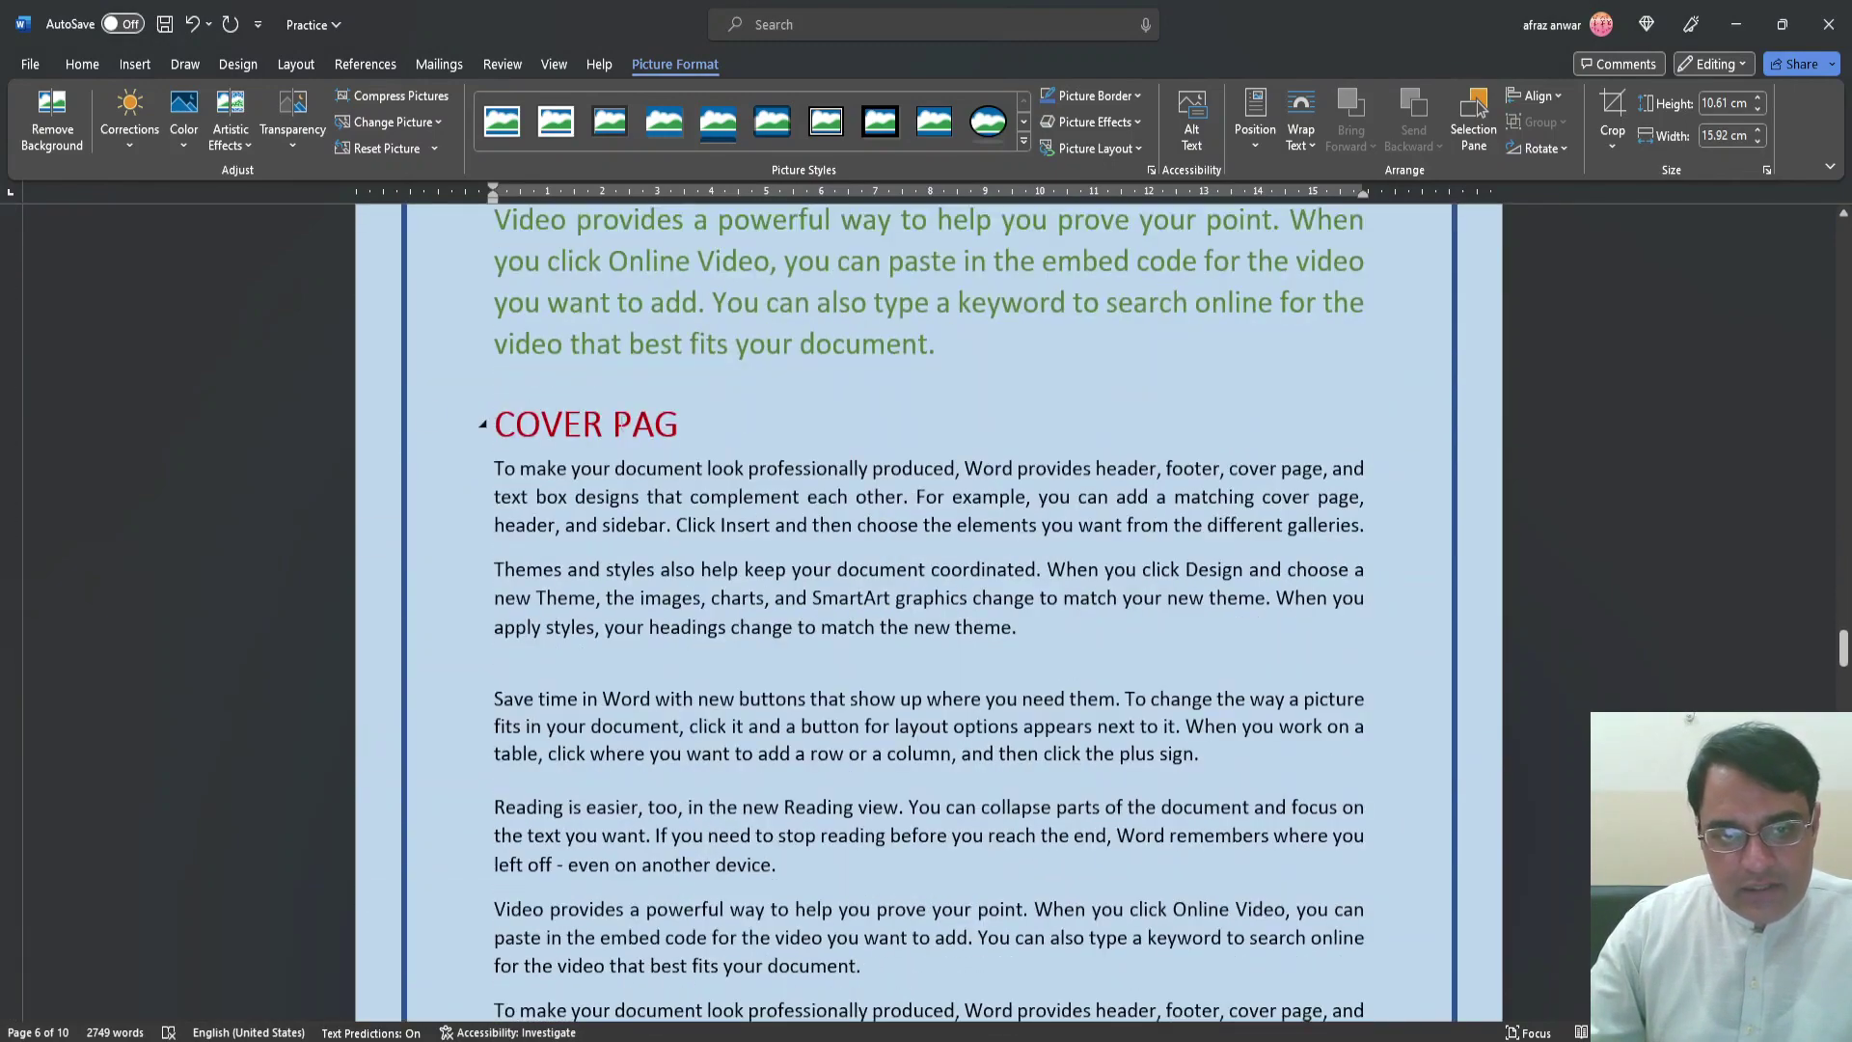
click(798, 666)
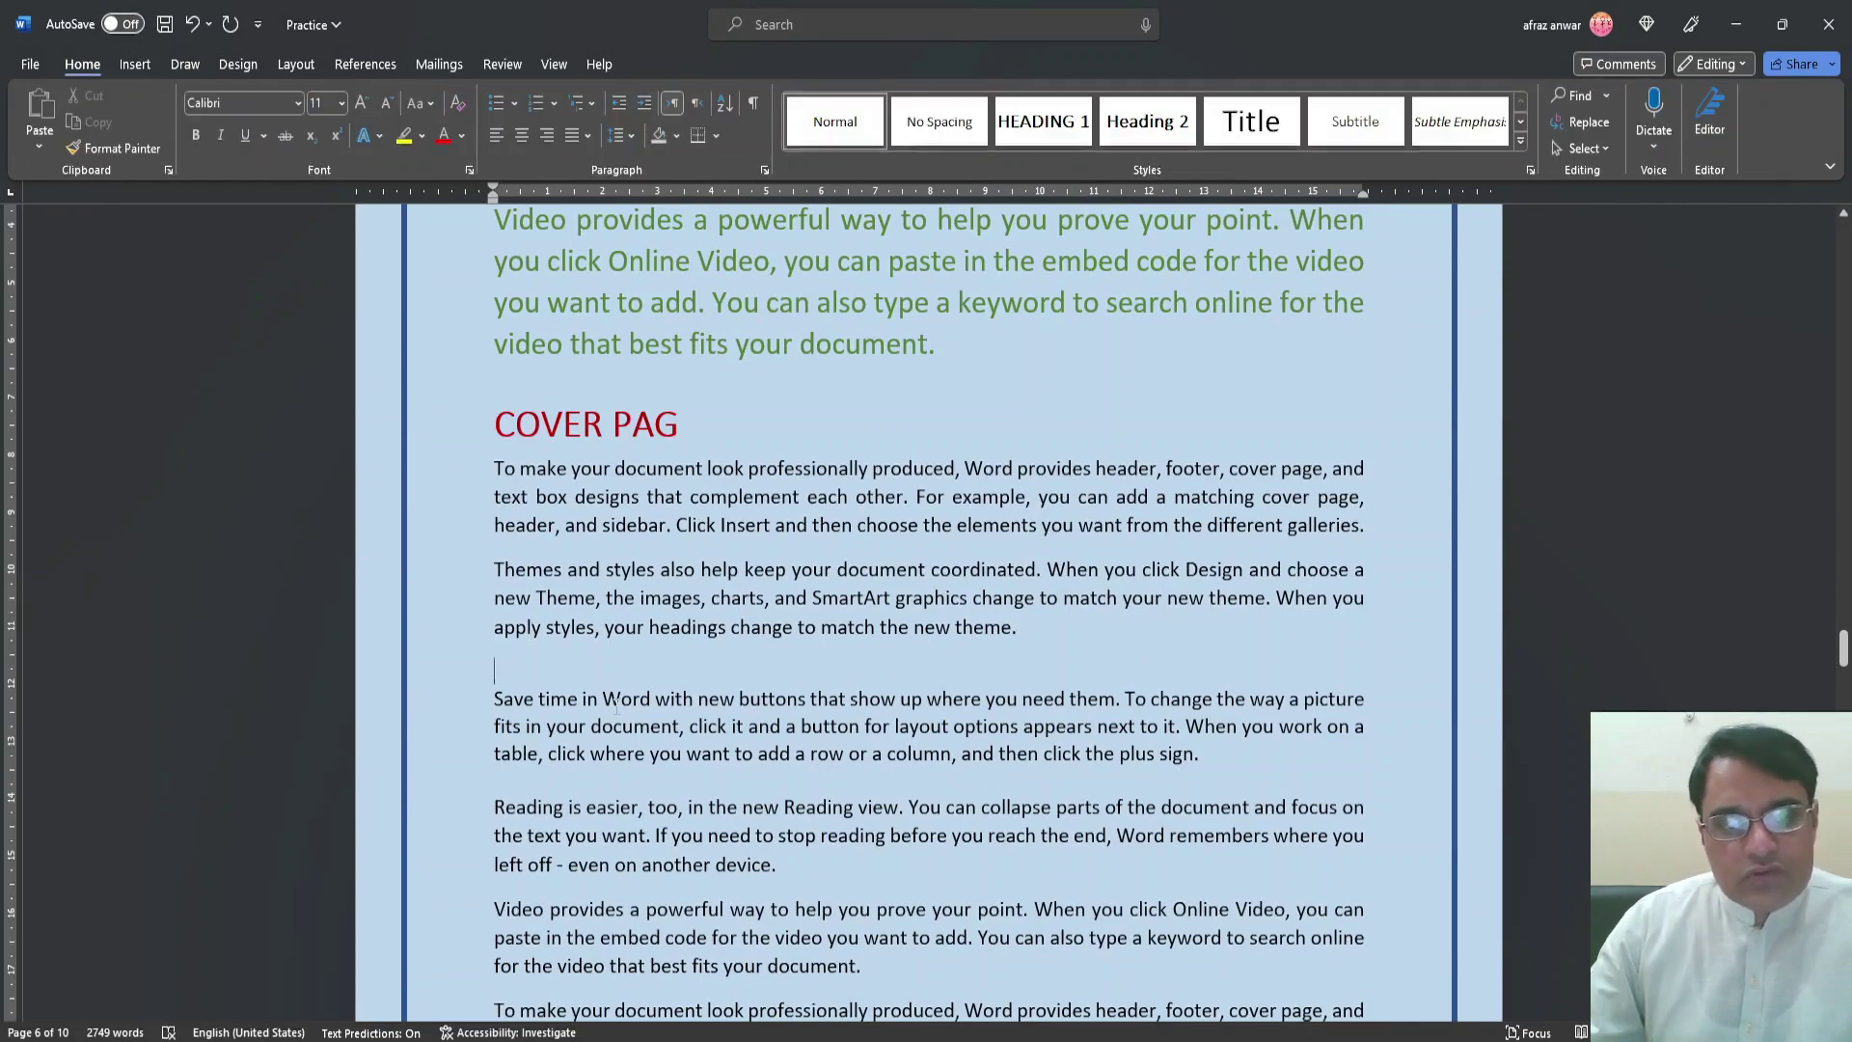
Examine the supported 3D model file formats, browse Desktop and Downloads for a 3D model on this device, and cancel the insertion
click(143, 66)
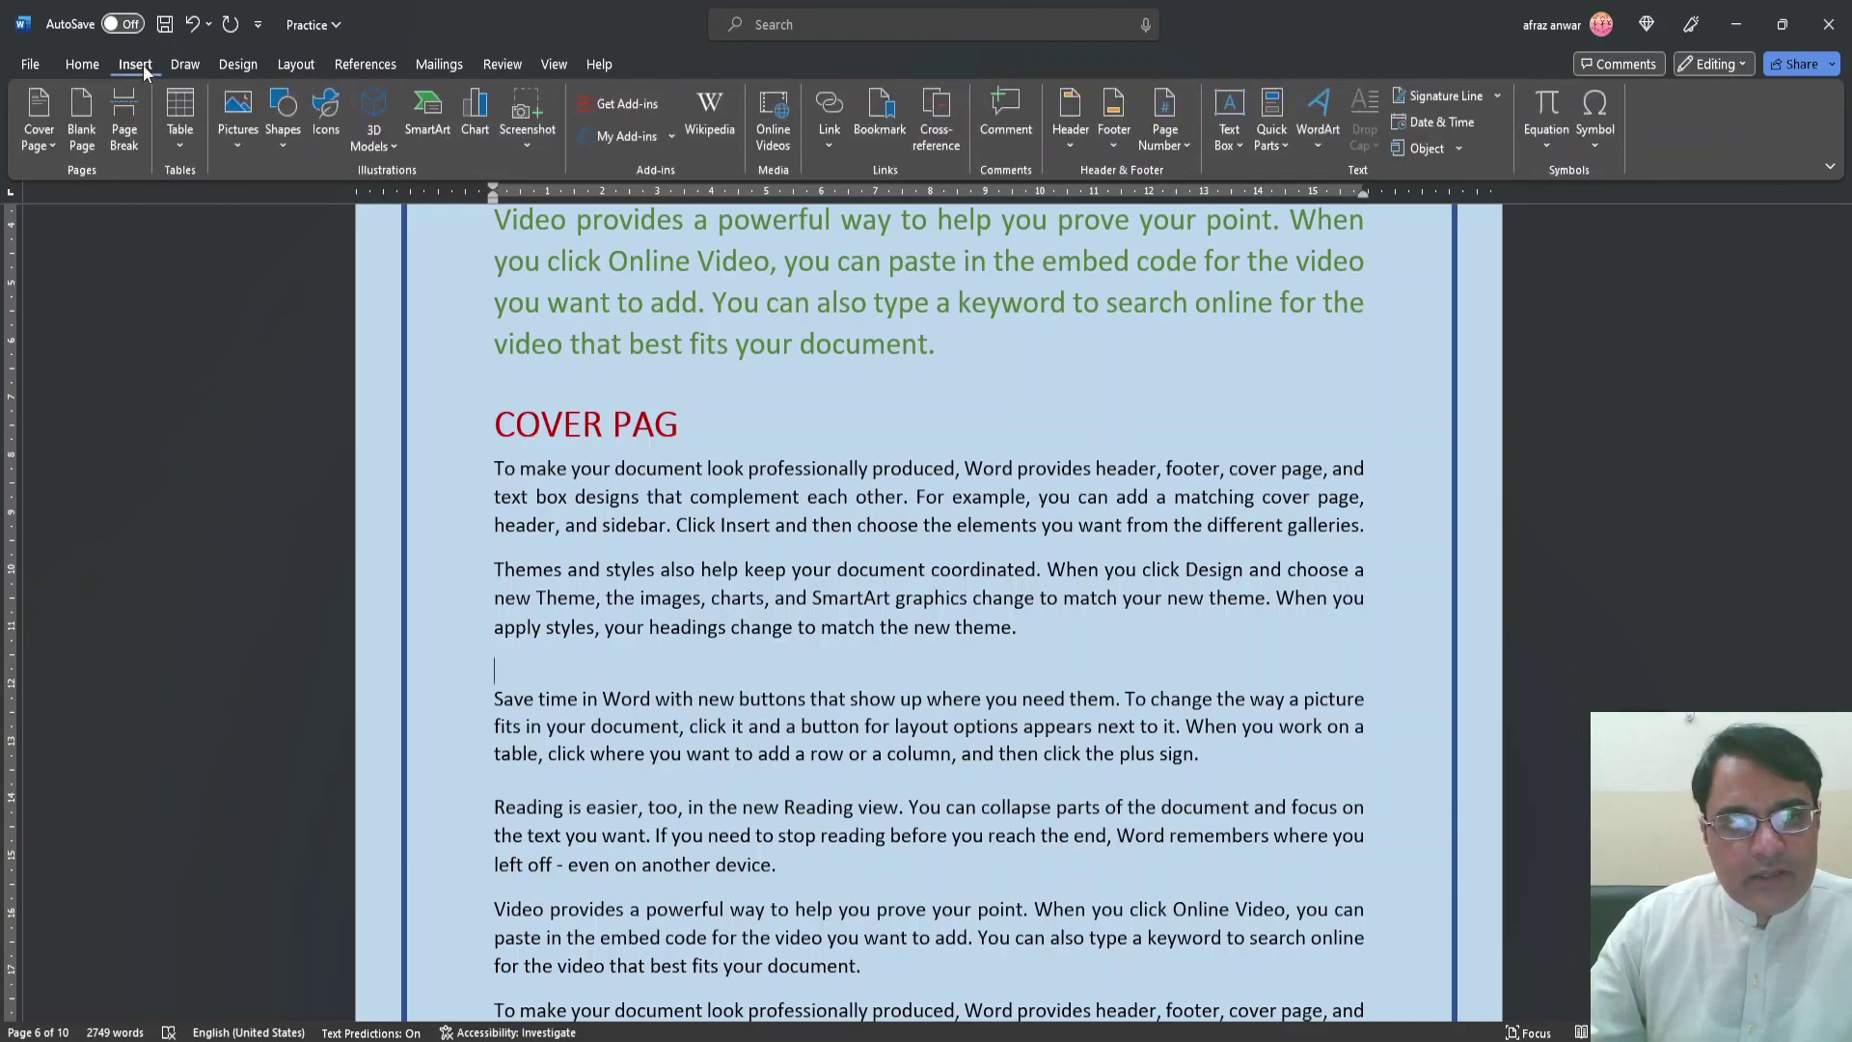
click(390, 142)
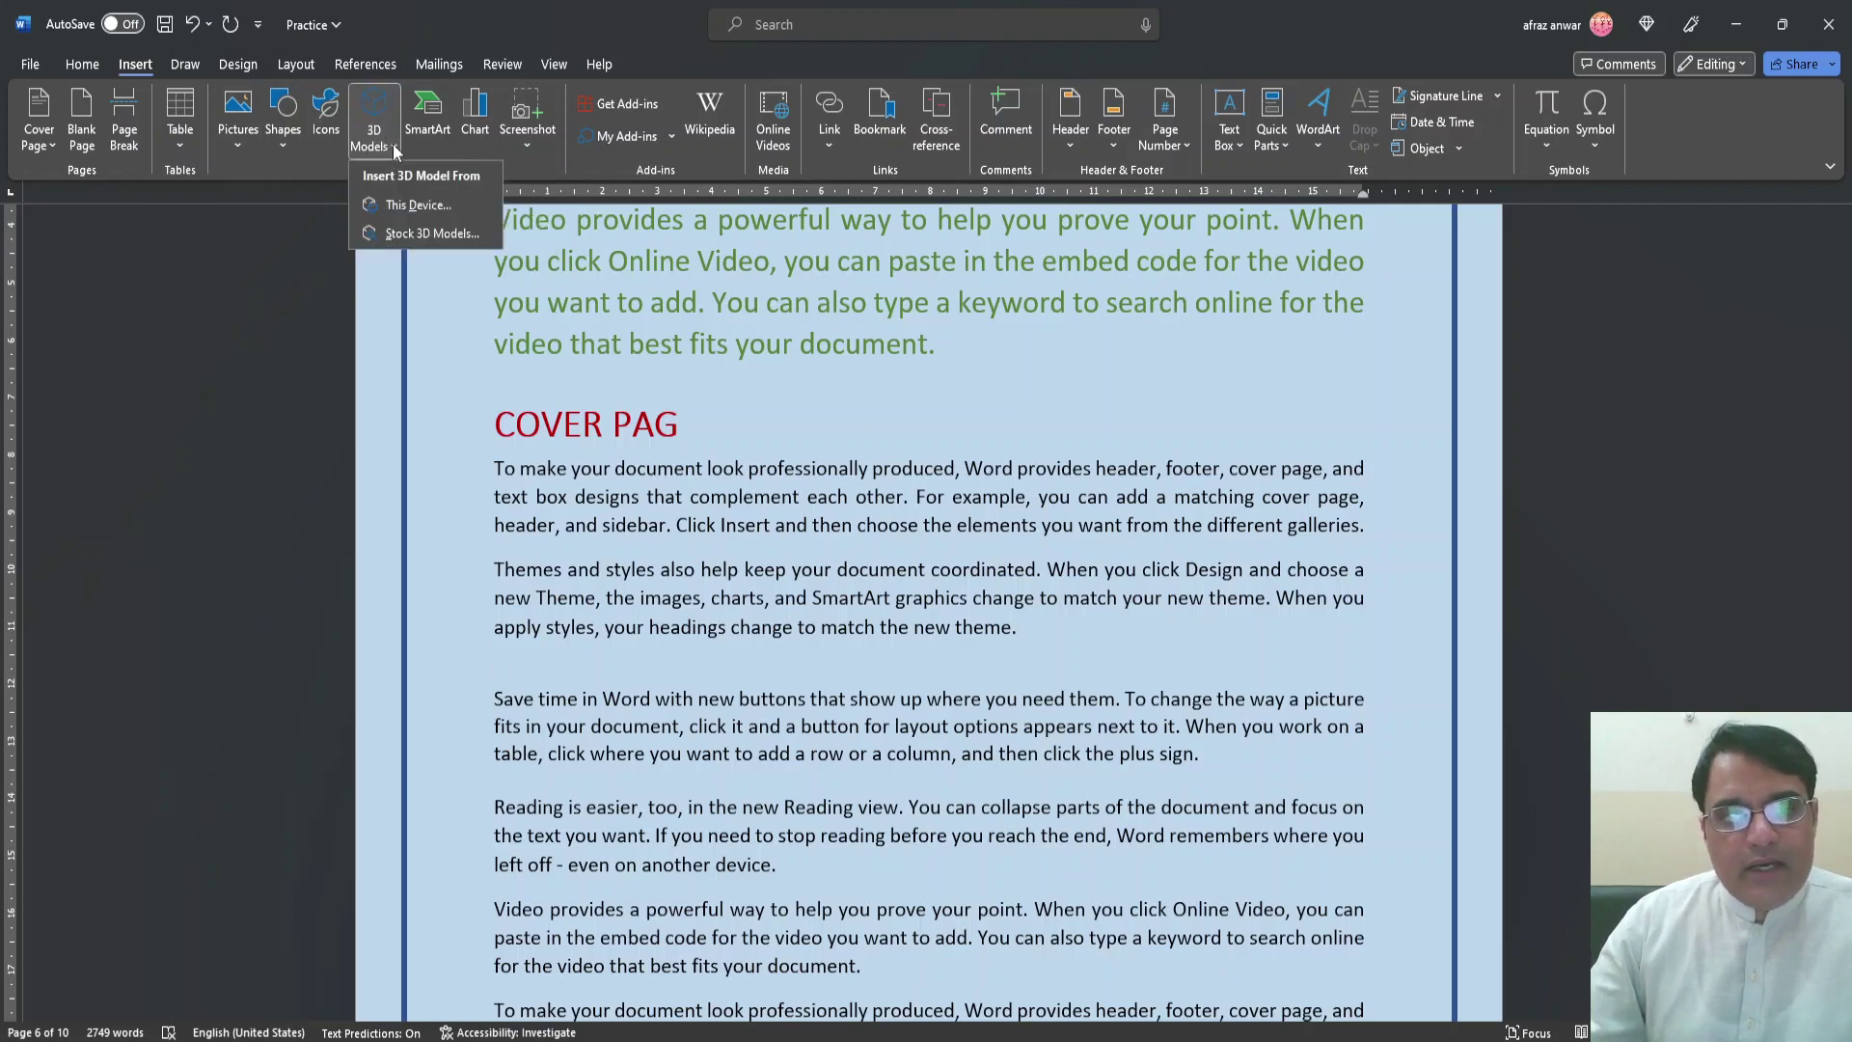
click(419, 210)
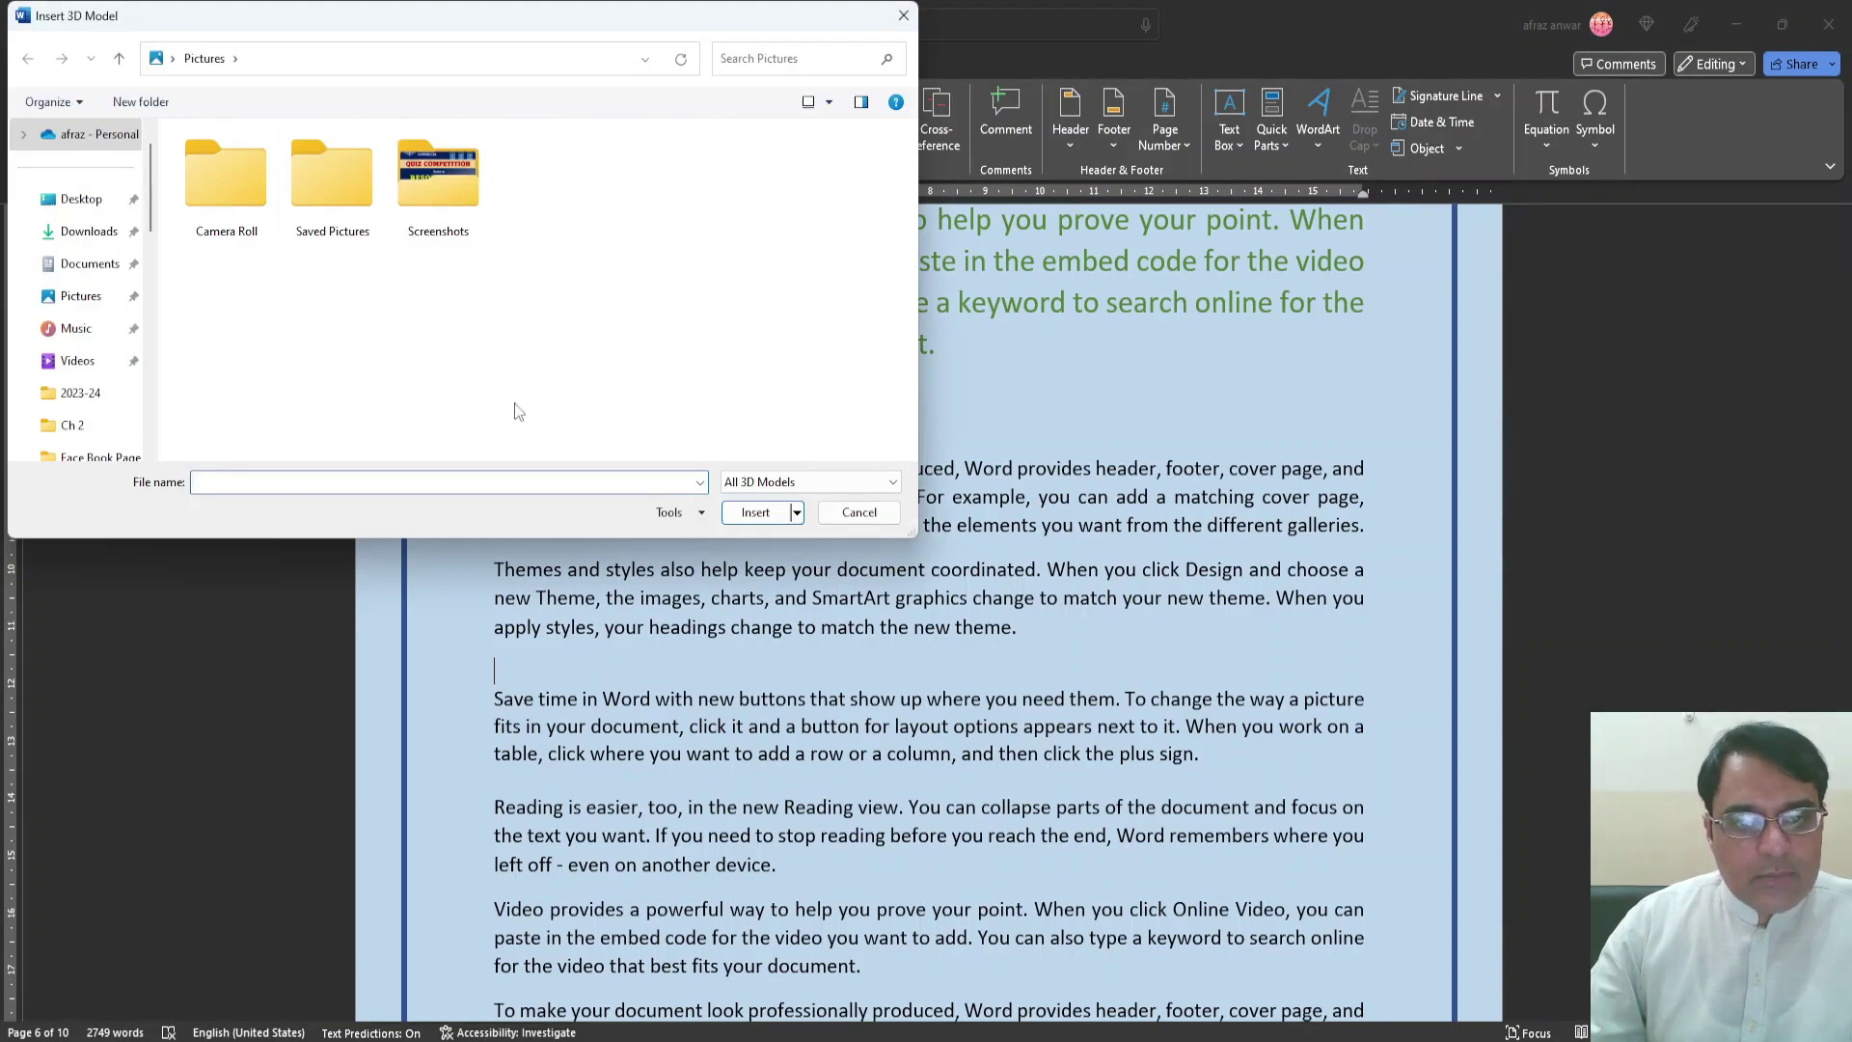
click(849, 482)
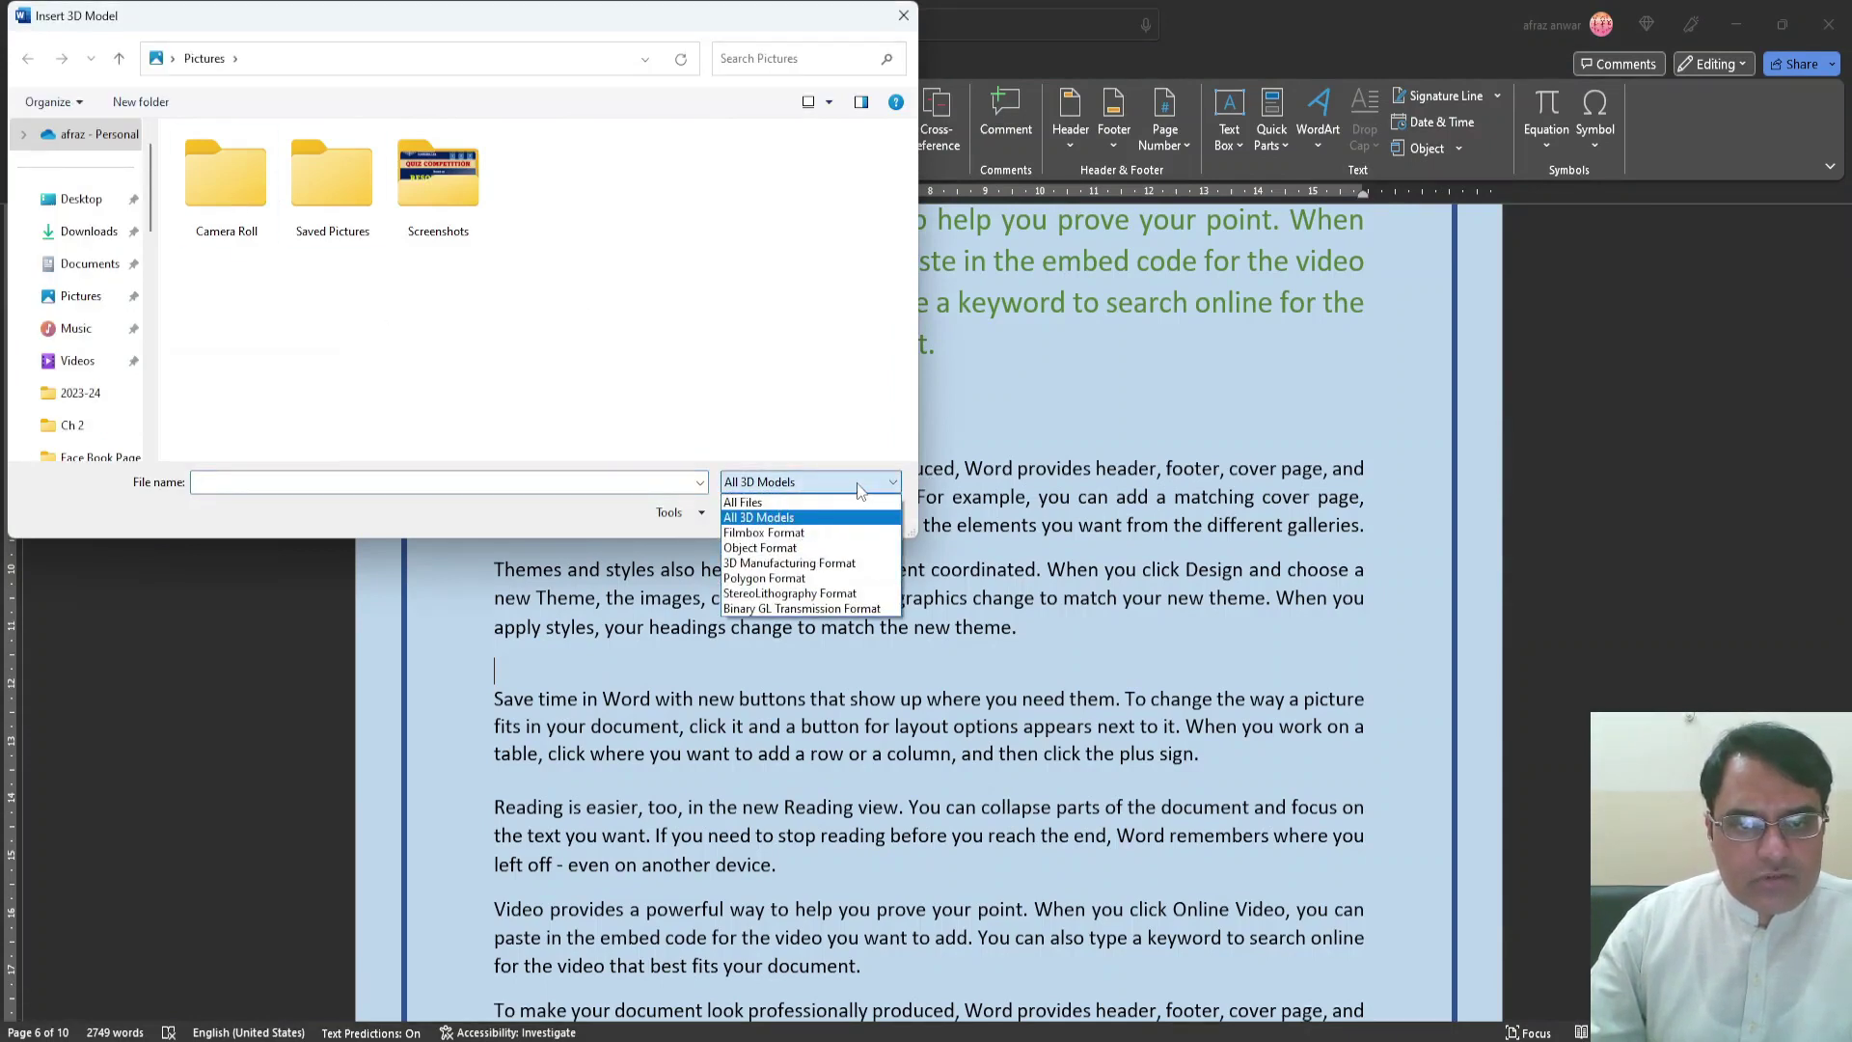
click(861, 491)
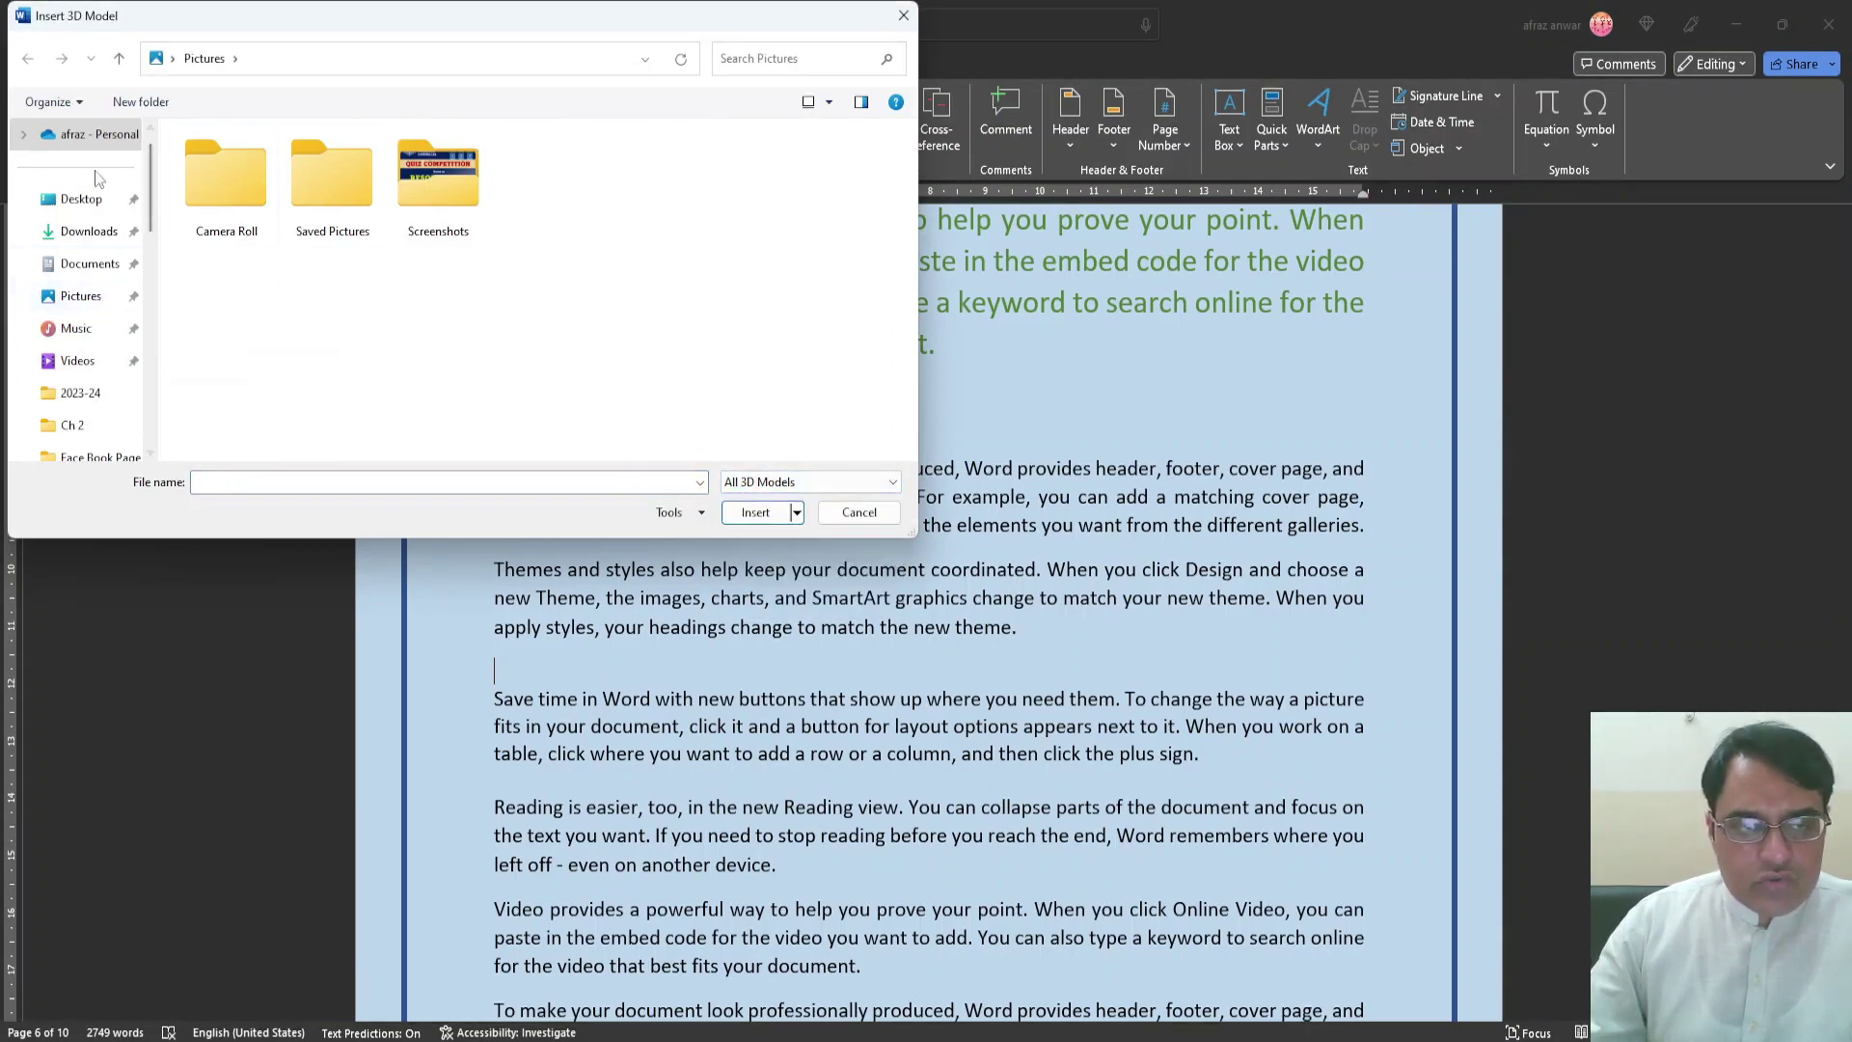
click(81, 198)
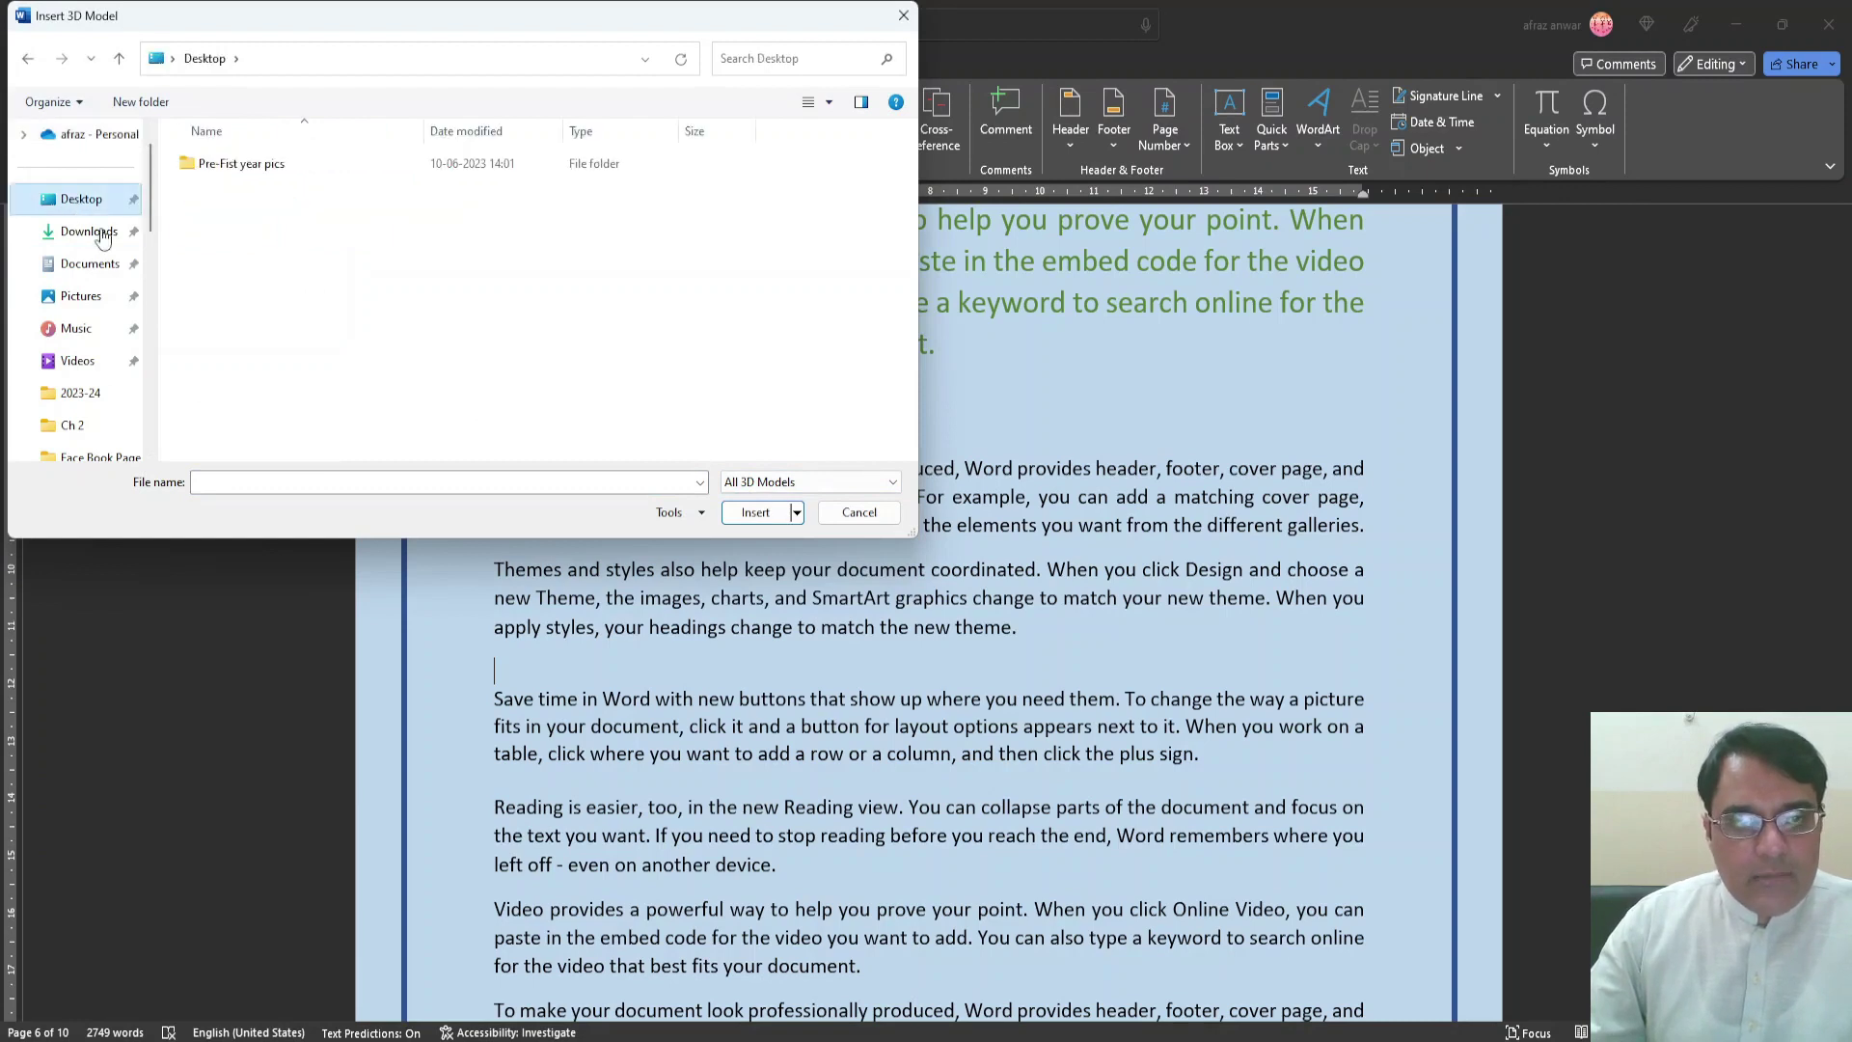
click(92, 232)
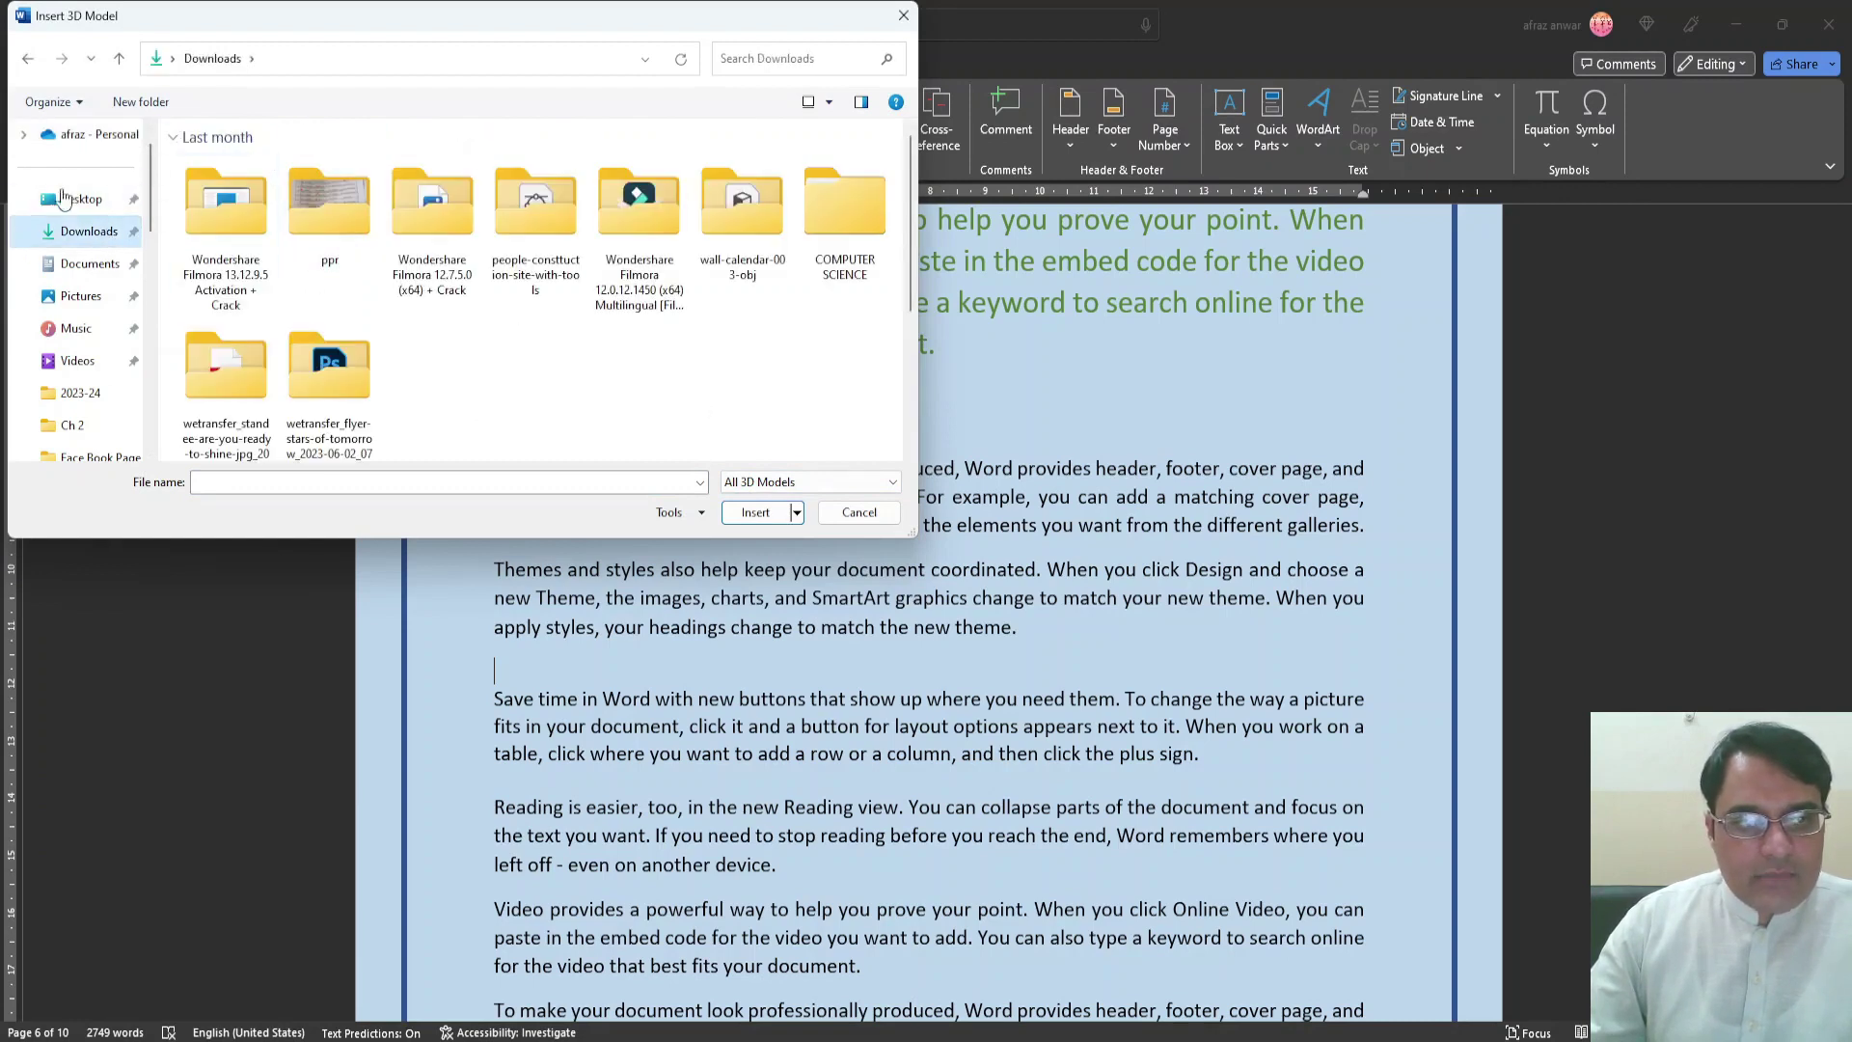
click(857, 513)
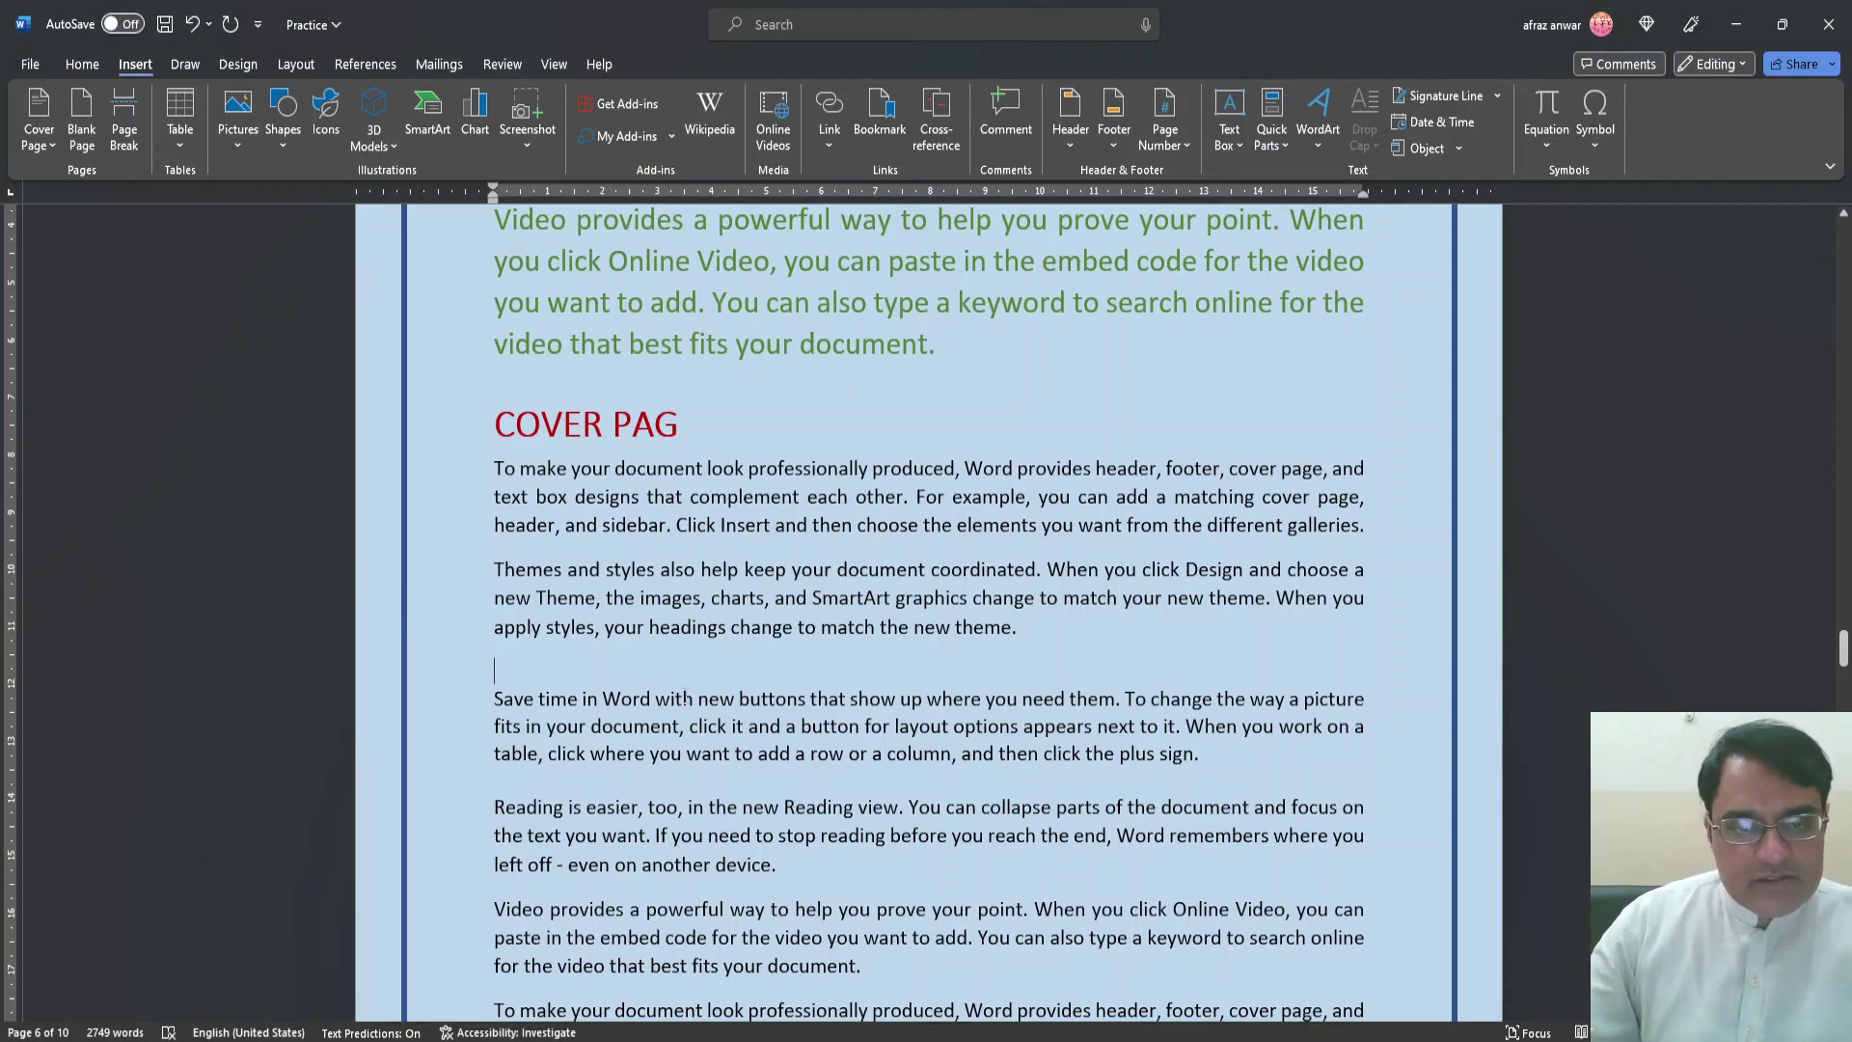
Insert the thumbs-up model from the Emoji category of the stock 3D models and move it up over the COVER PAG paragraphs
click(389, 146)
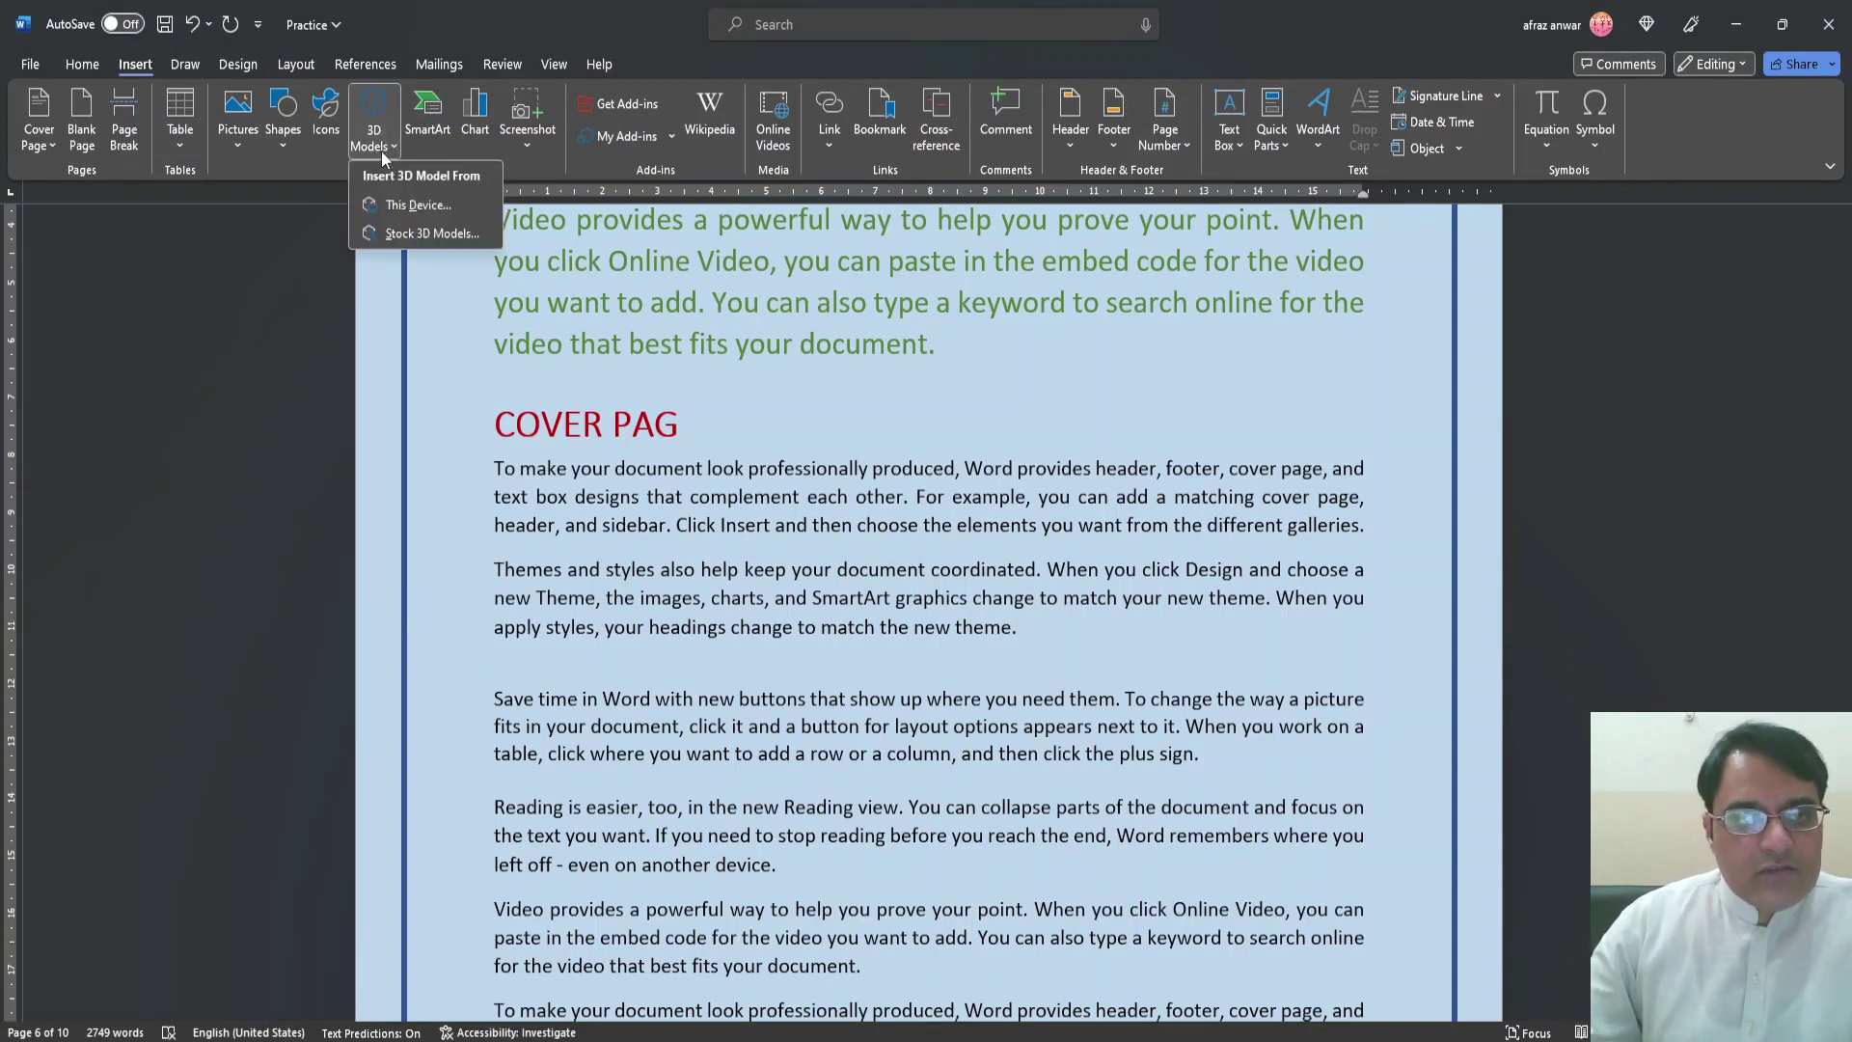
click(438, 206)
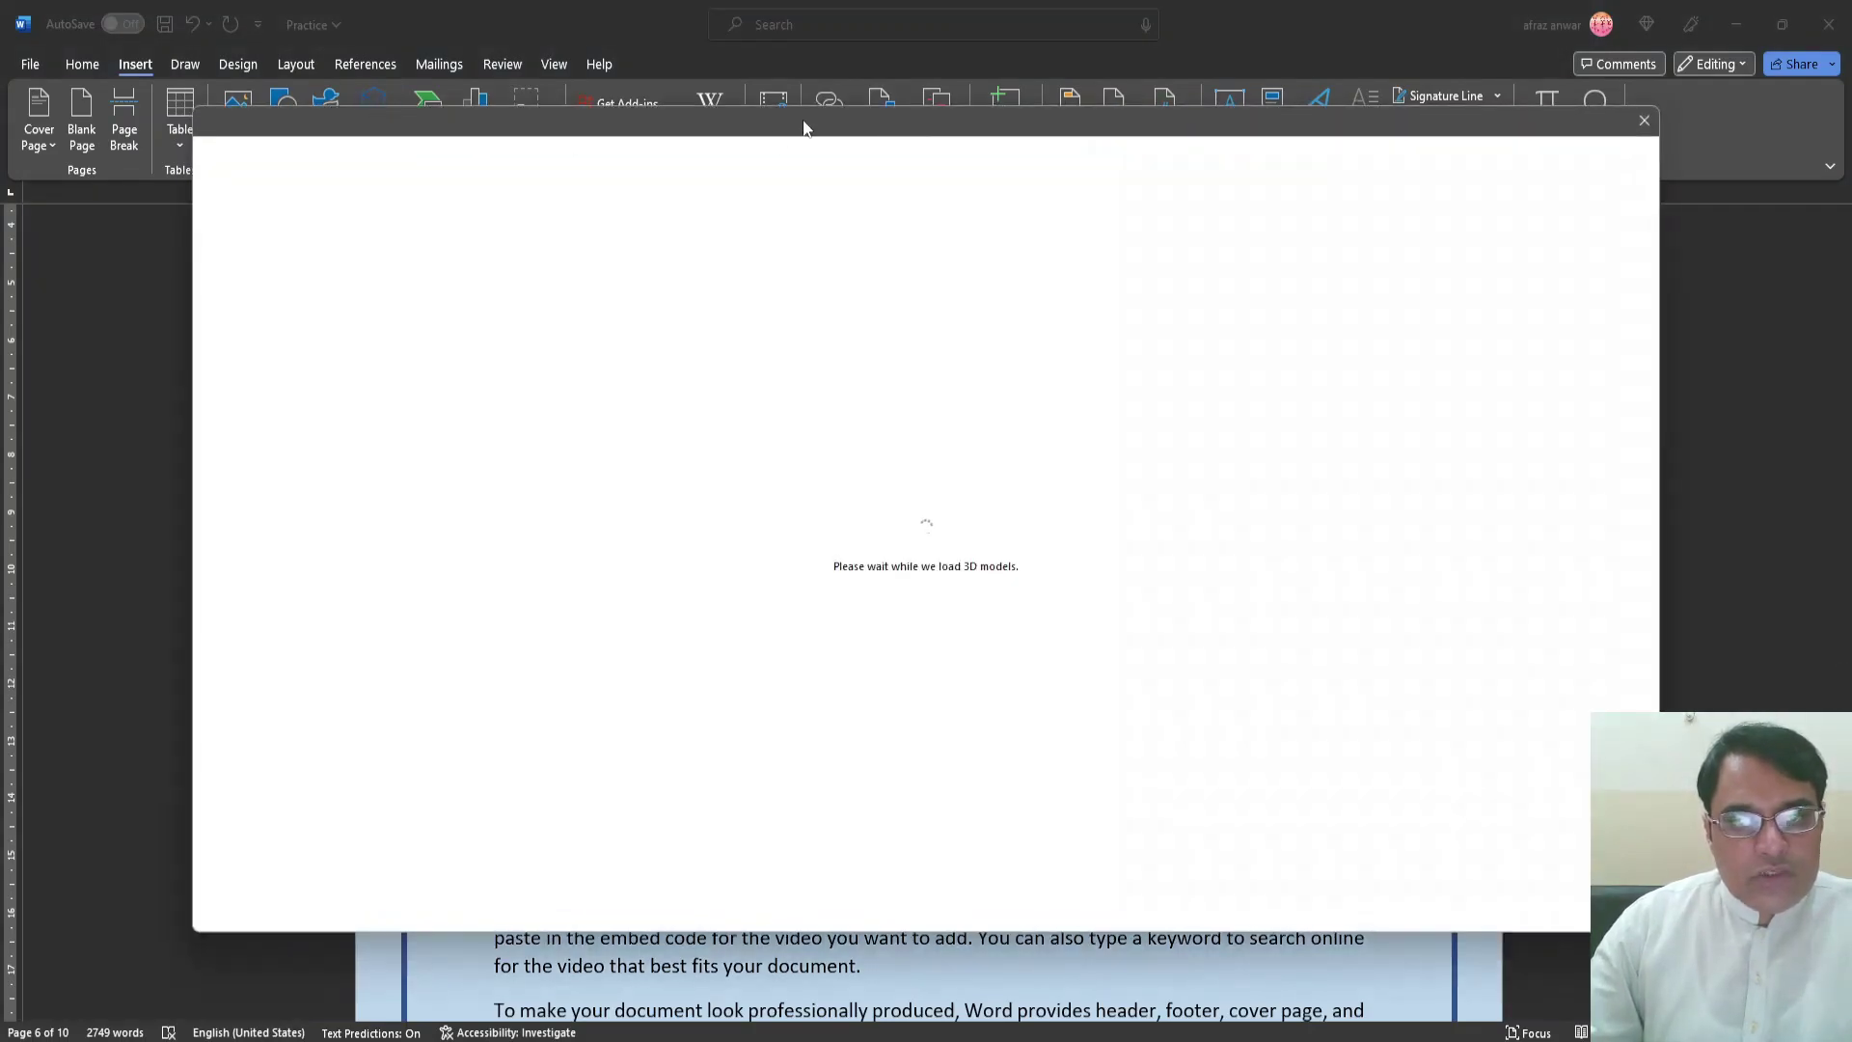
drag(804, 127, 736, 133)
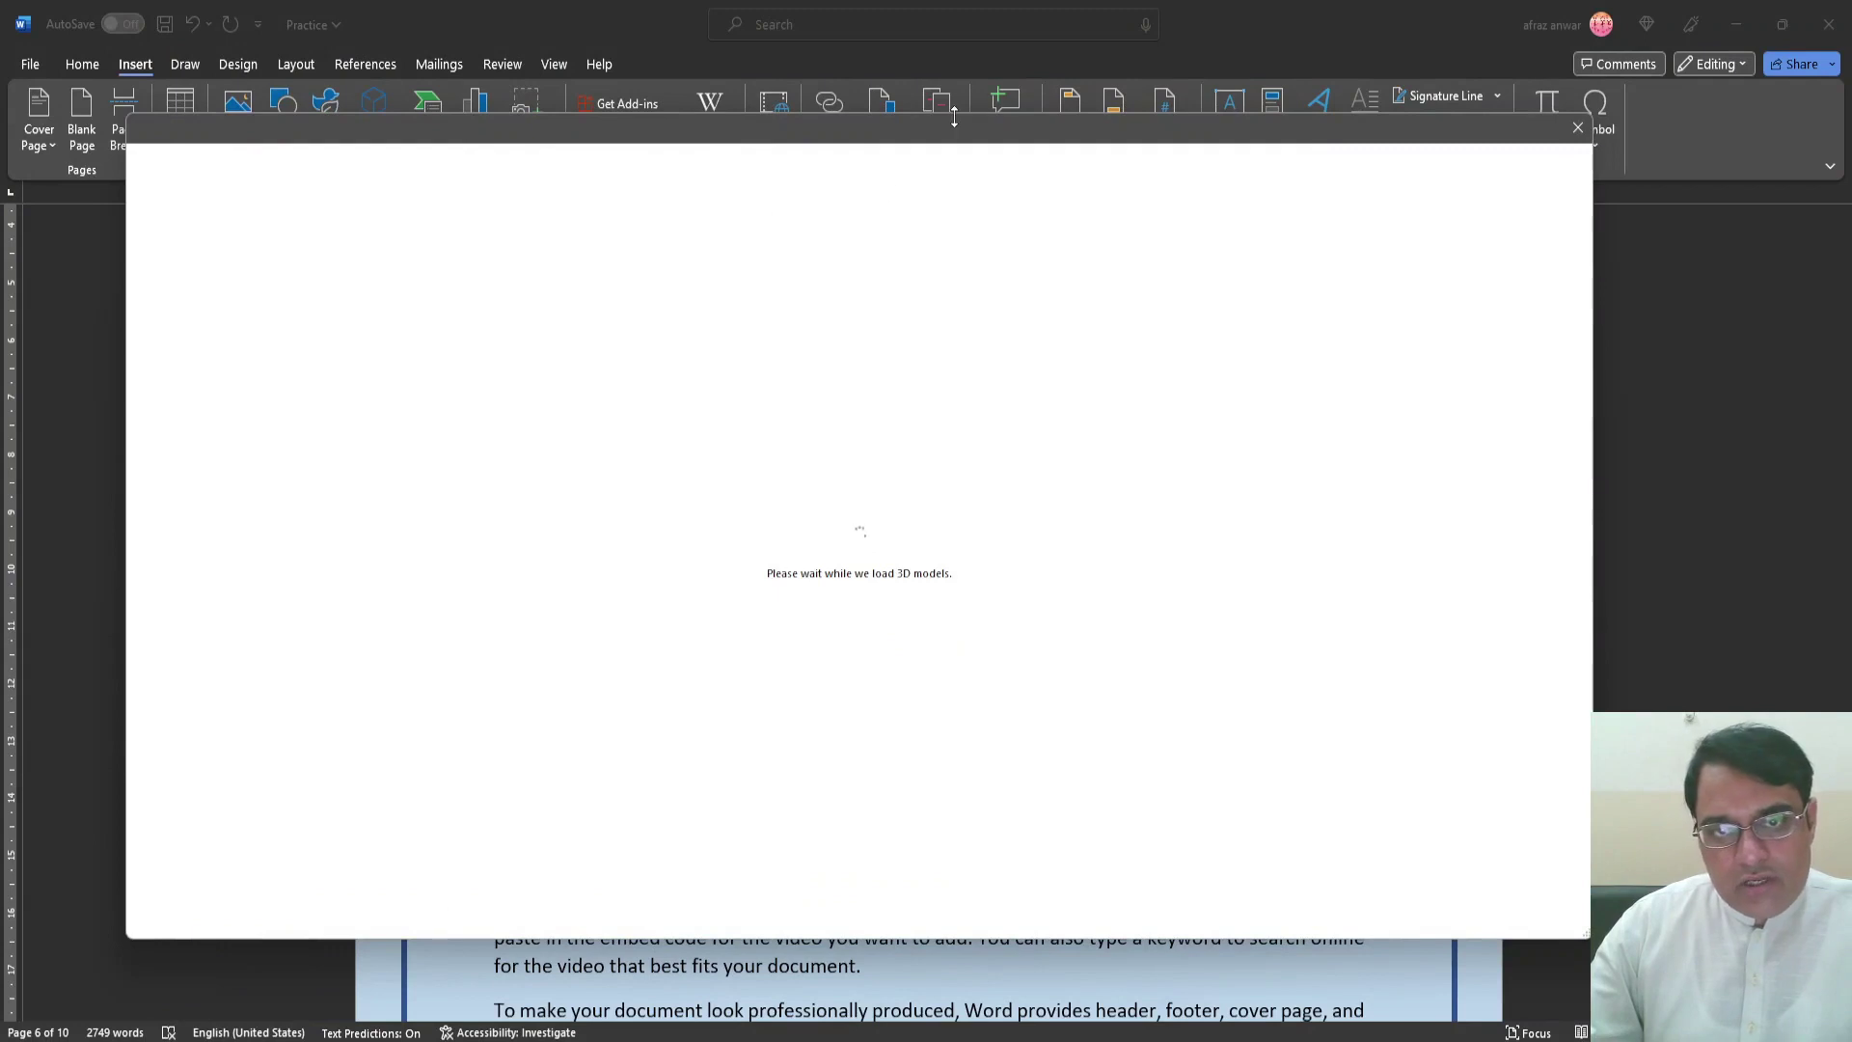
drag(953, 115, 1034, 125)
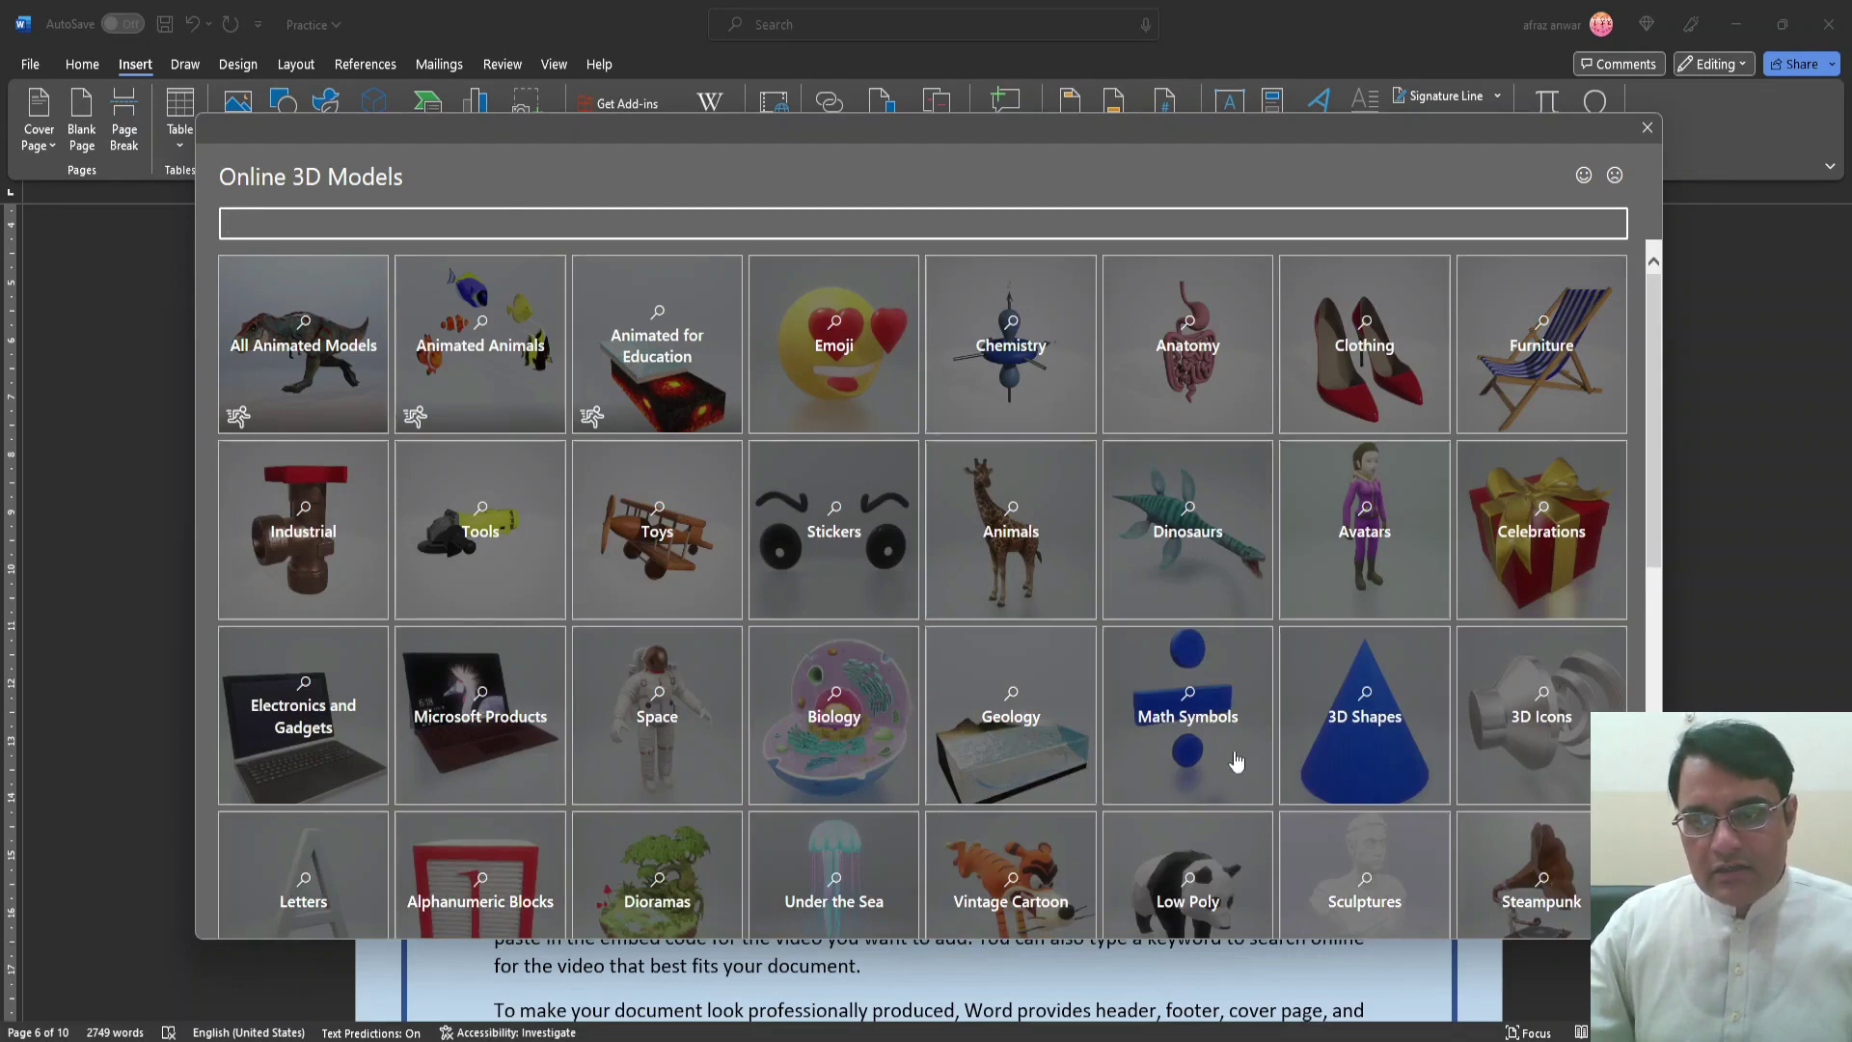
scroll(1227, 755, down, 2)
scroll(1227, 755, down, 2)
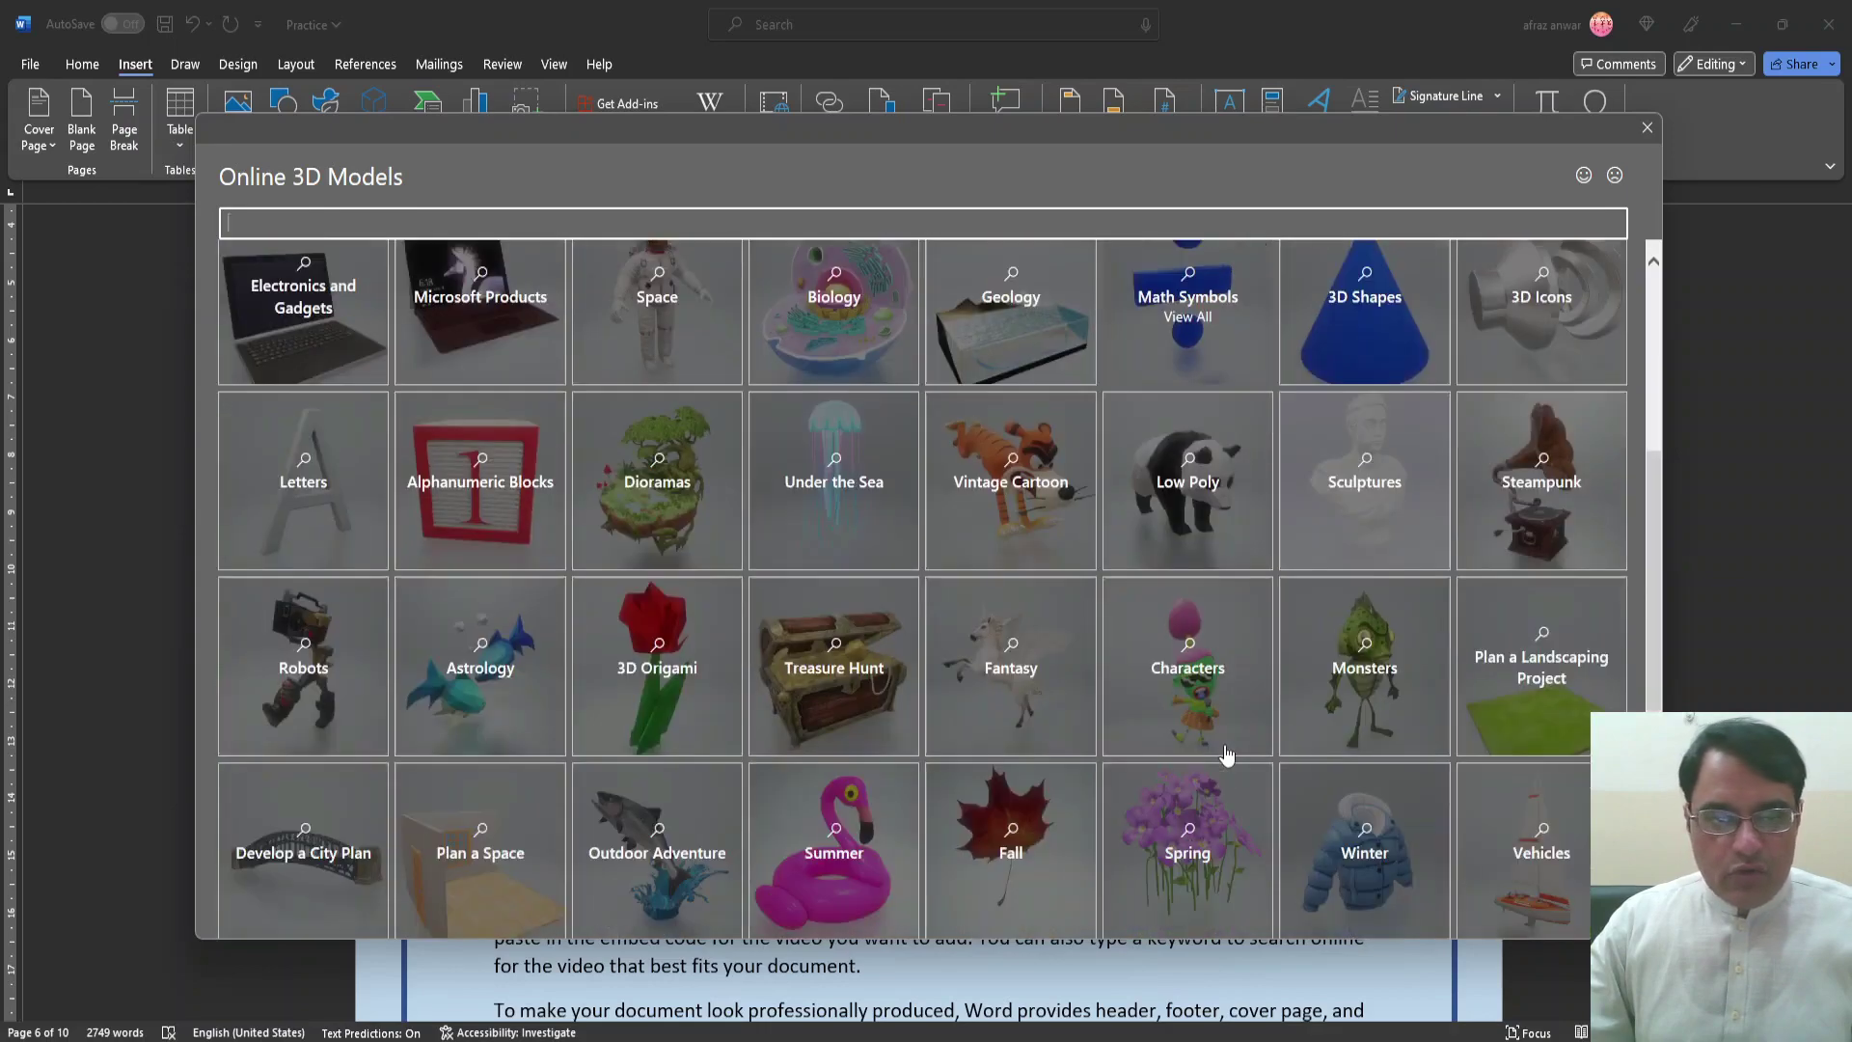
scroll(1226, 755, up, 5)
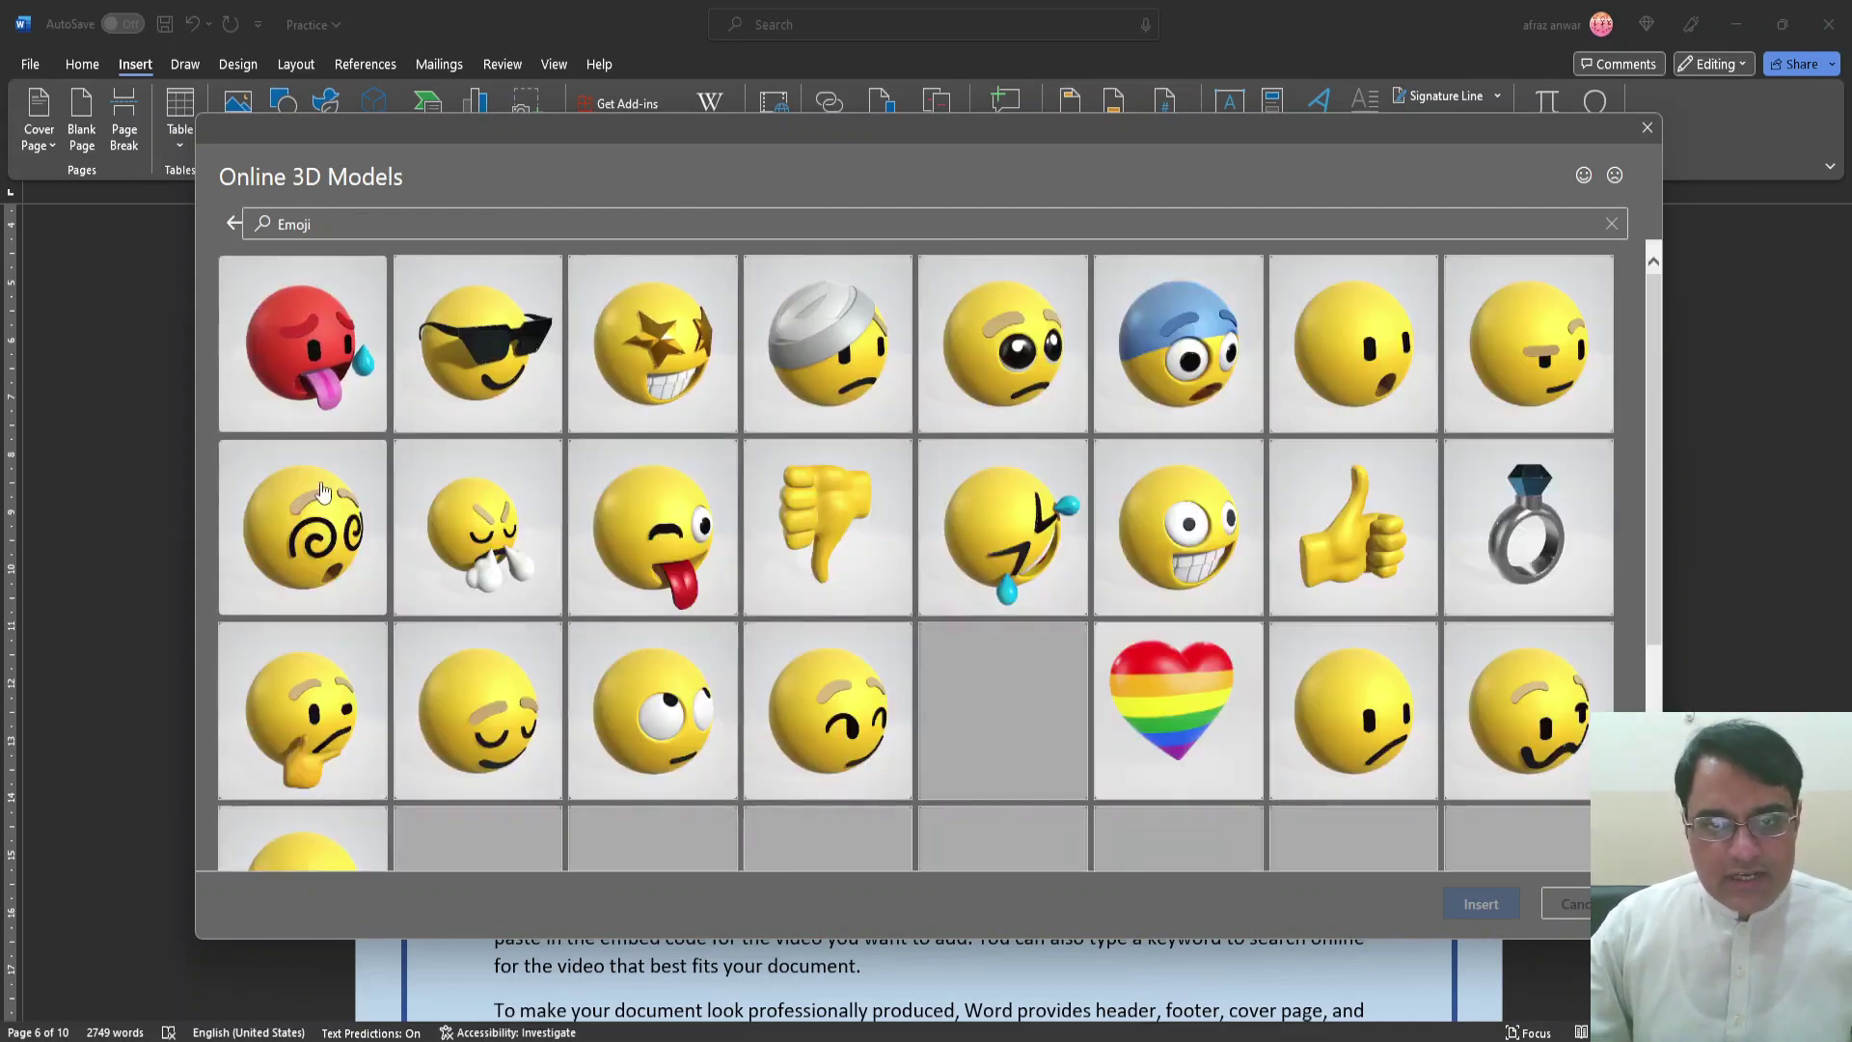
click(1347, 559)
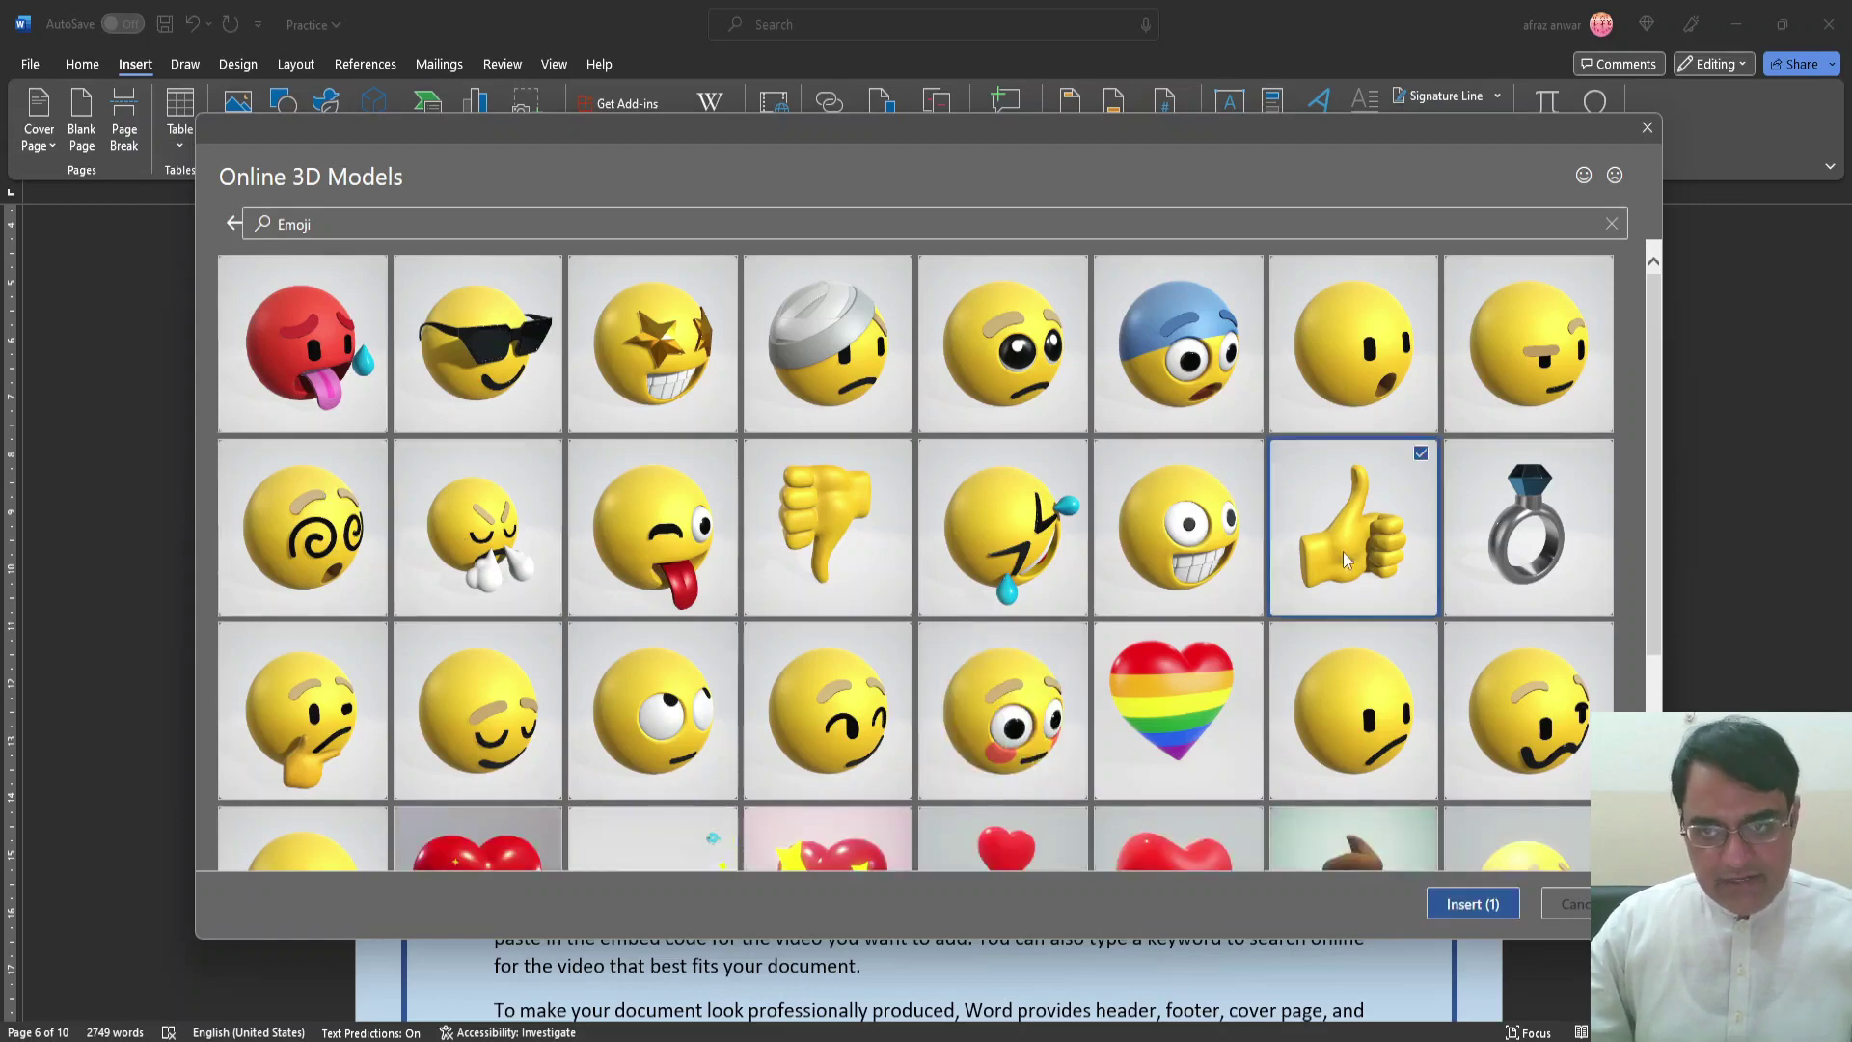
click(1444, 912)
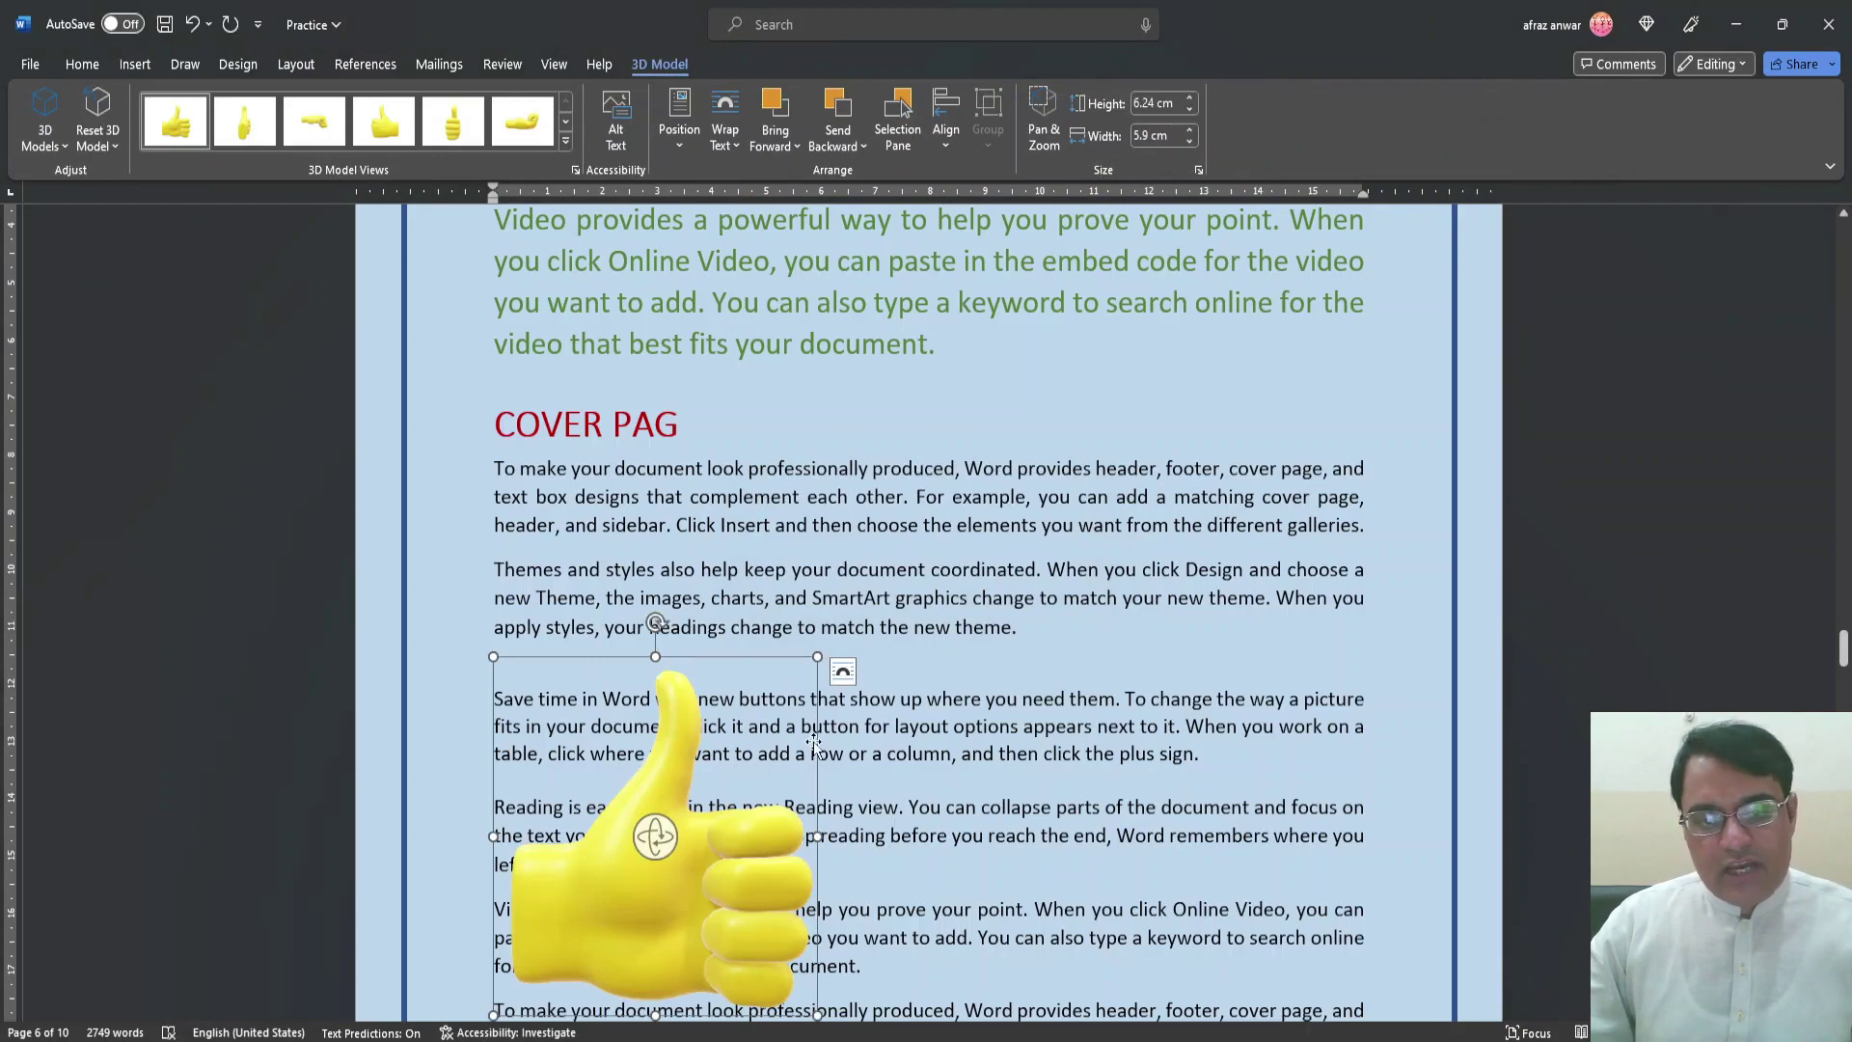
drag(813, 741, 1046, 540)
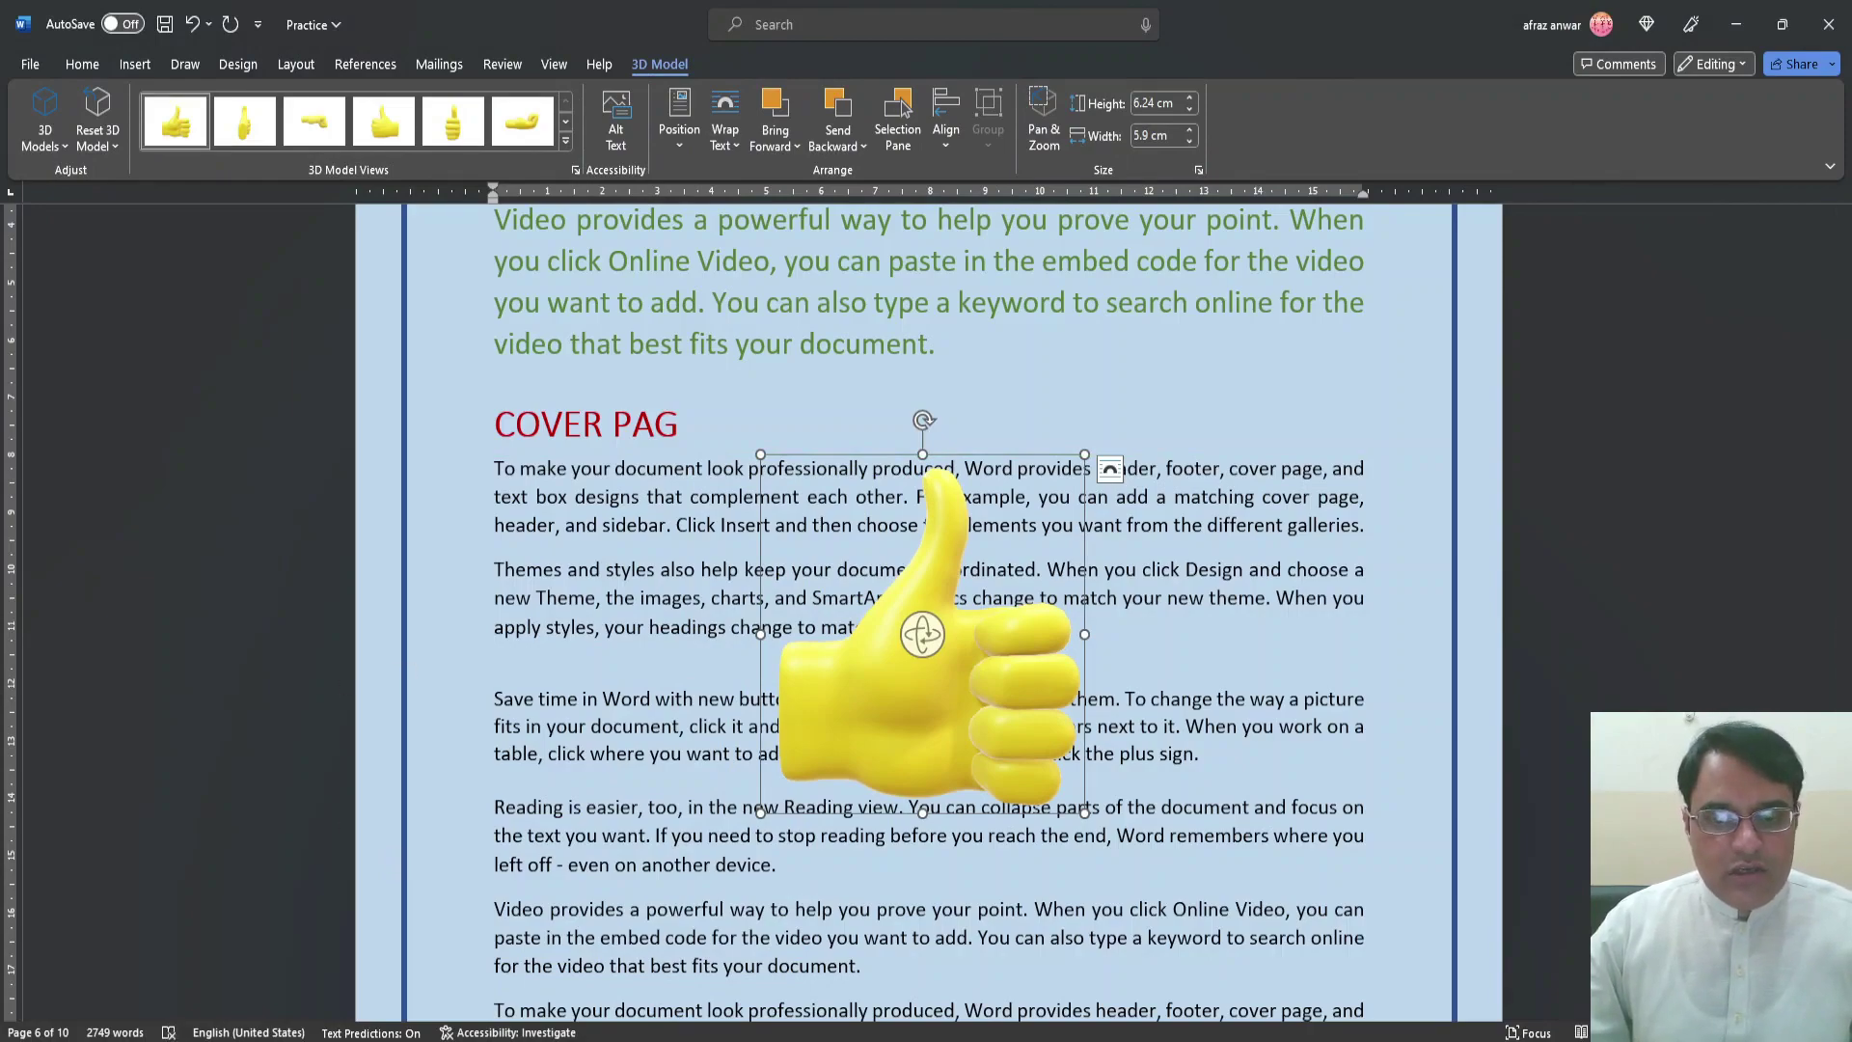
Underline "SmartArt graphics" in the MO-100 skills PDF in Edge with the drawing pen and return to Word
key(alt+Tab)
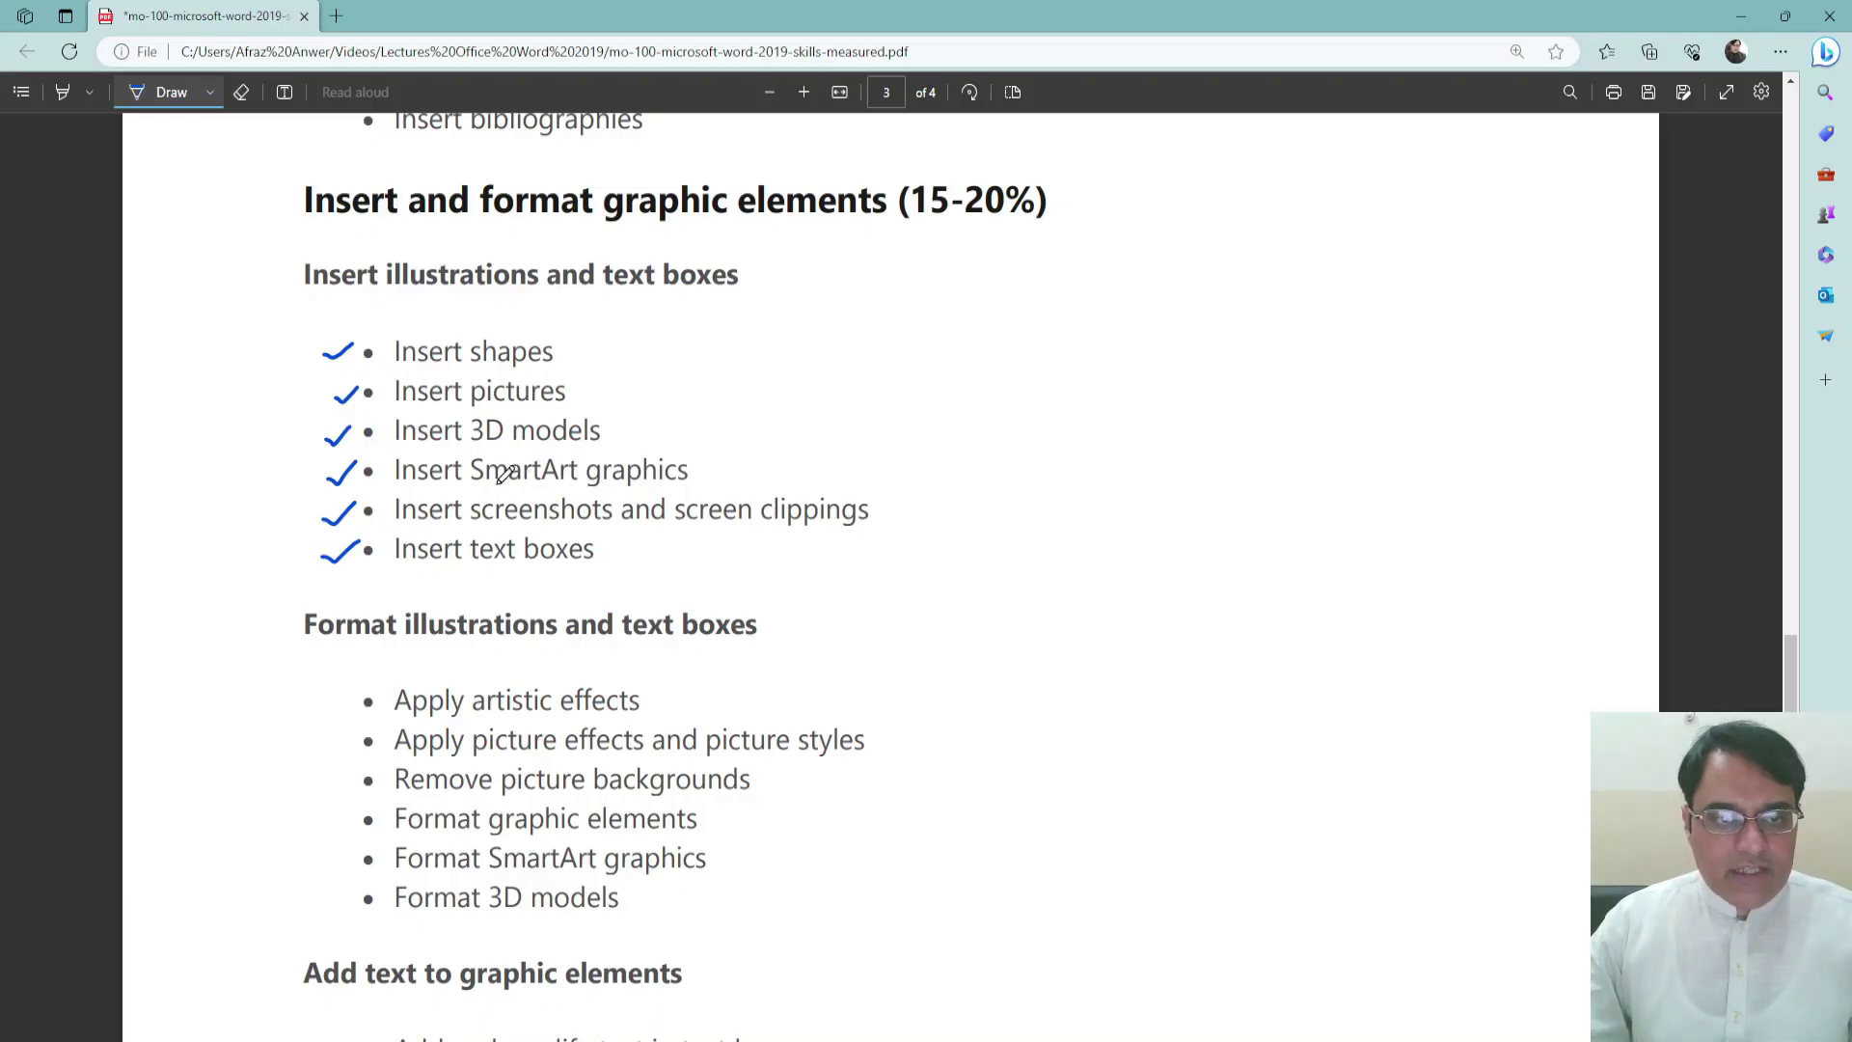
drag(475, 487, 696, 482)
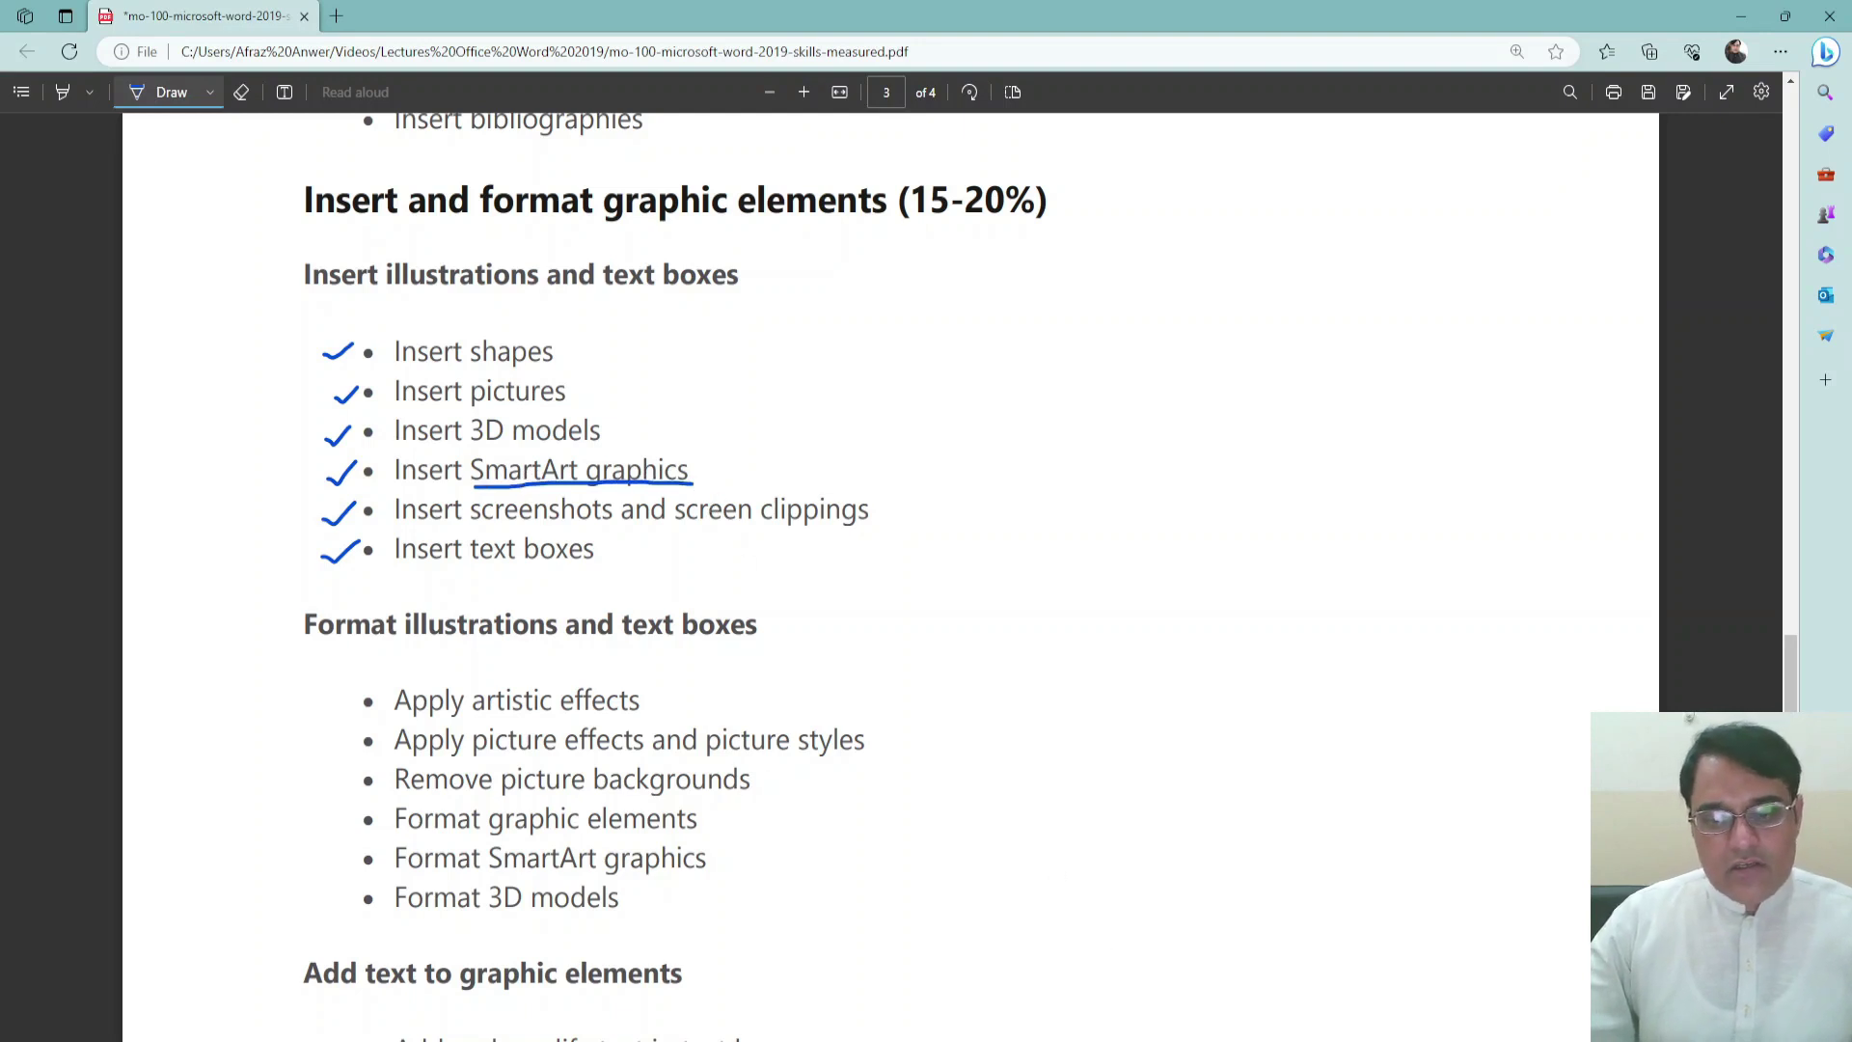
key(alt+Tab)
Add a period after "match the new theme" in the last paragraph on page 7 and place the cursor in the blank area below
scroll(603, 639, down, 2)
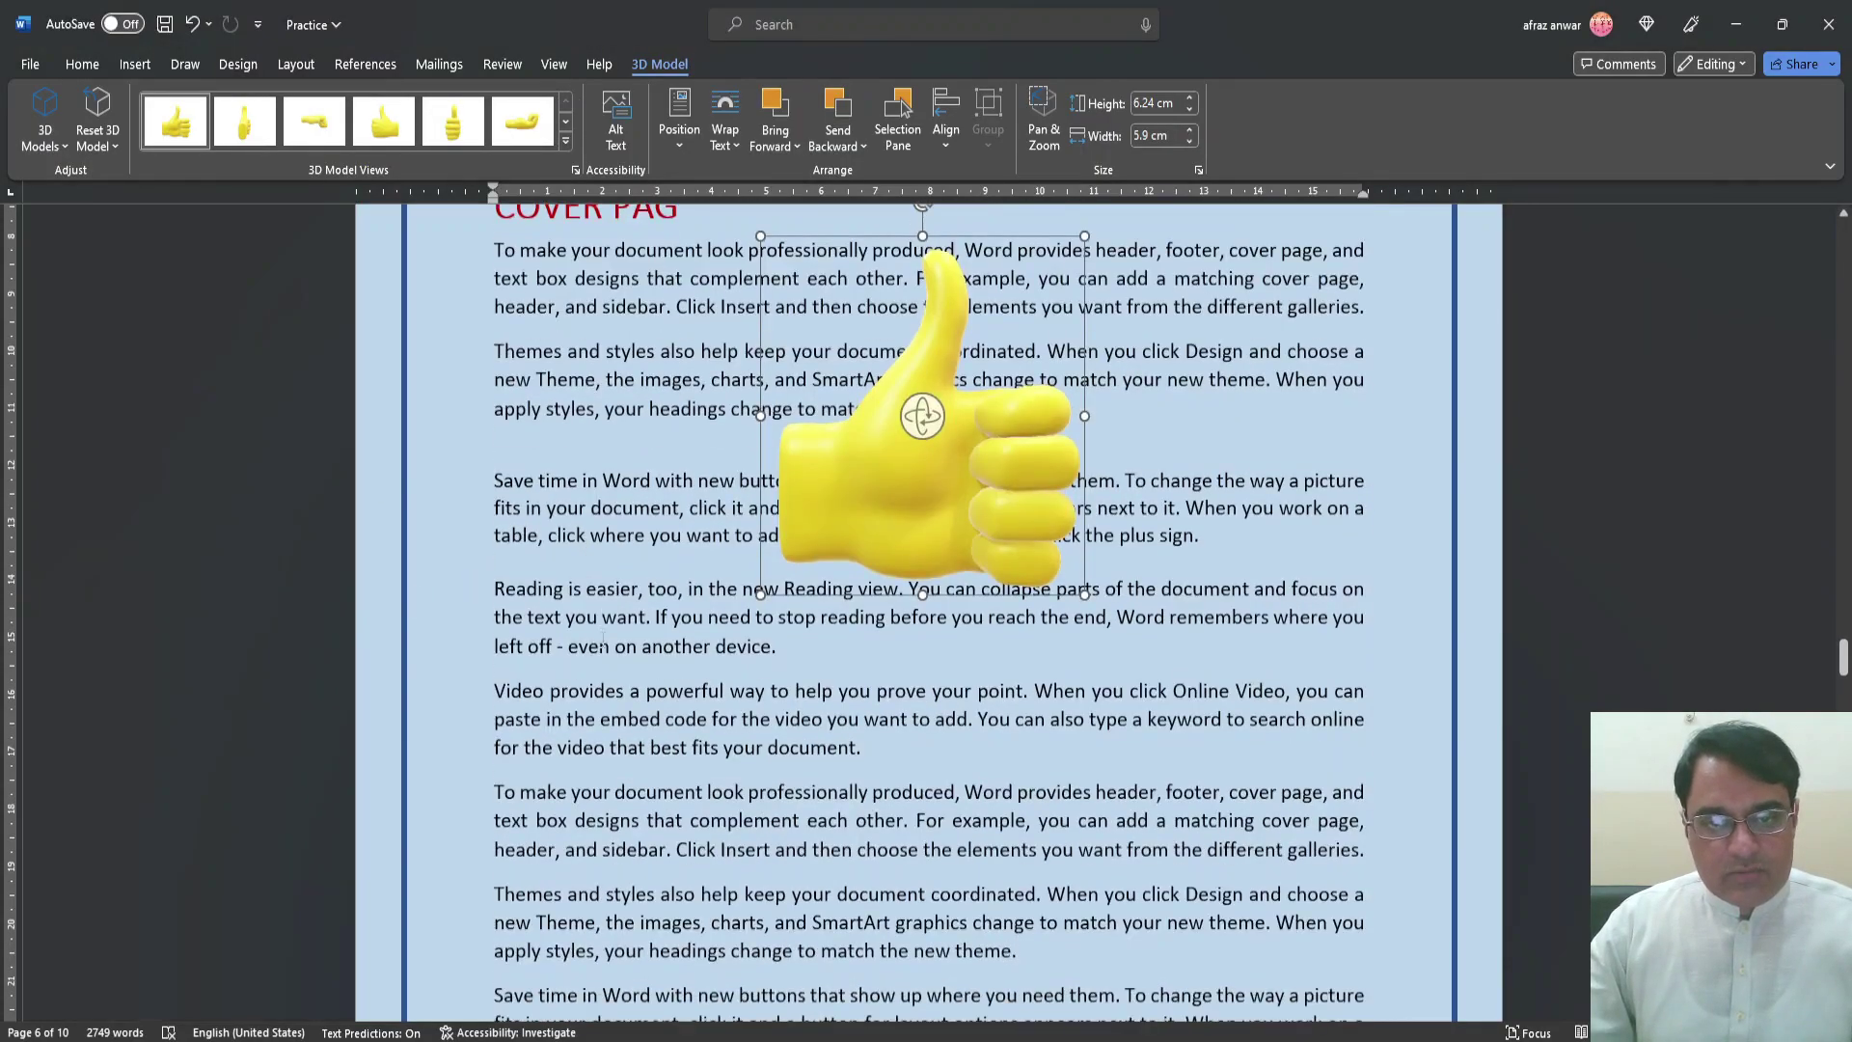
scroll(603, 639, down, 18)
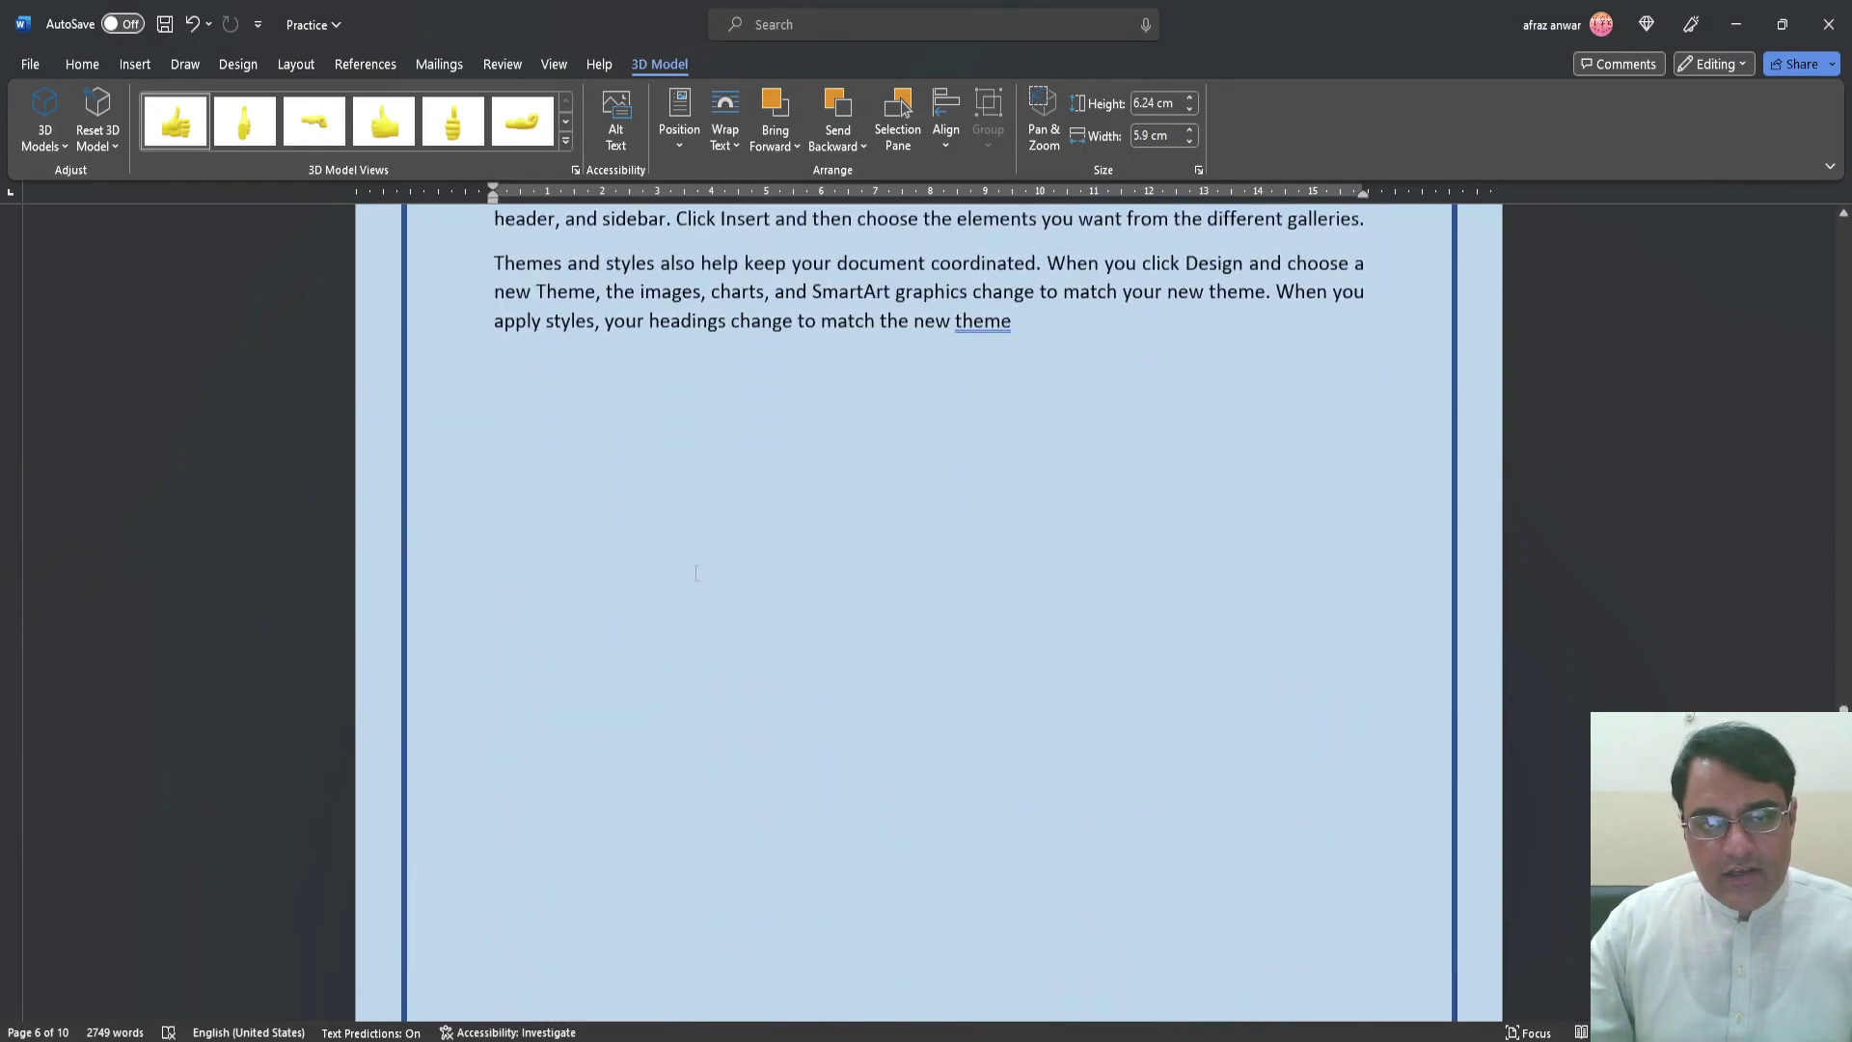
click(736, 525)
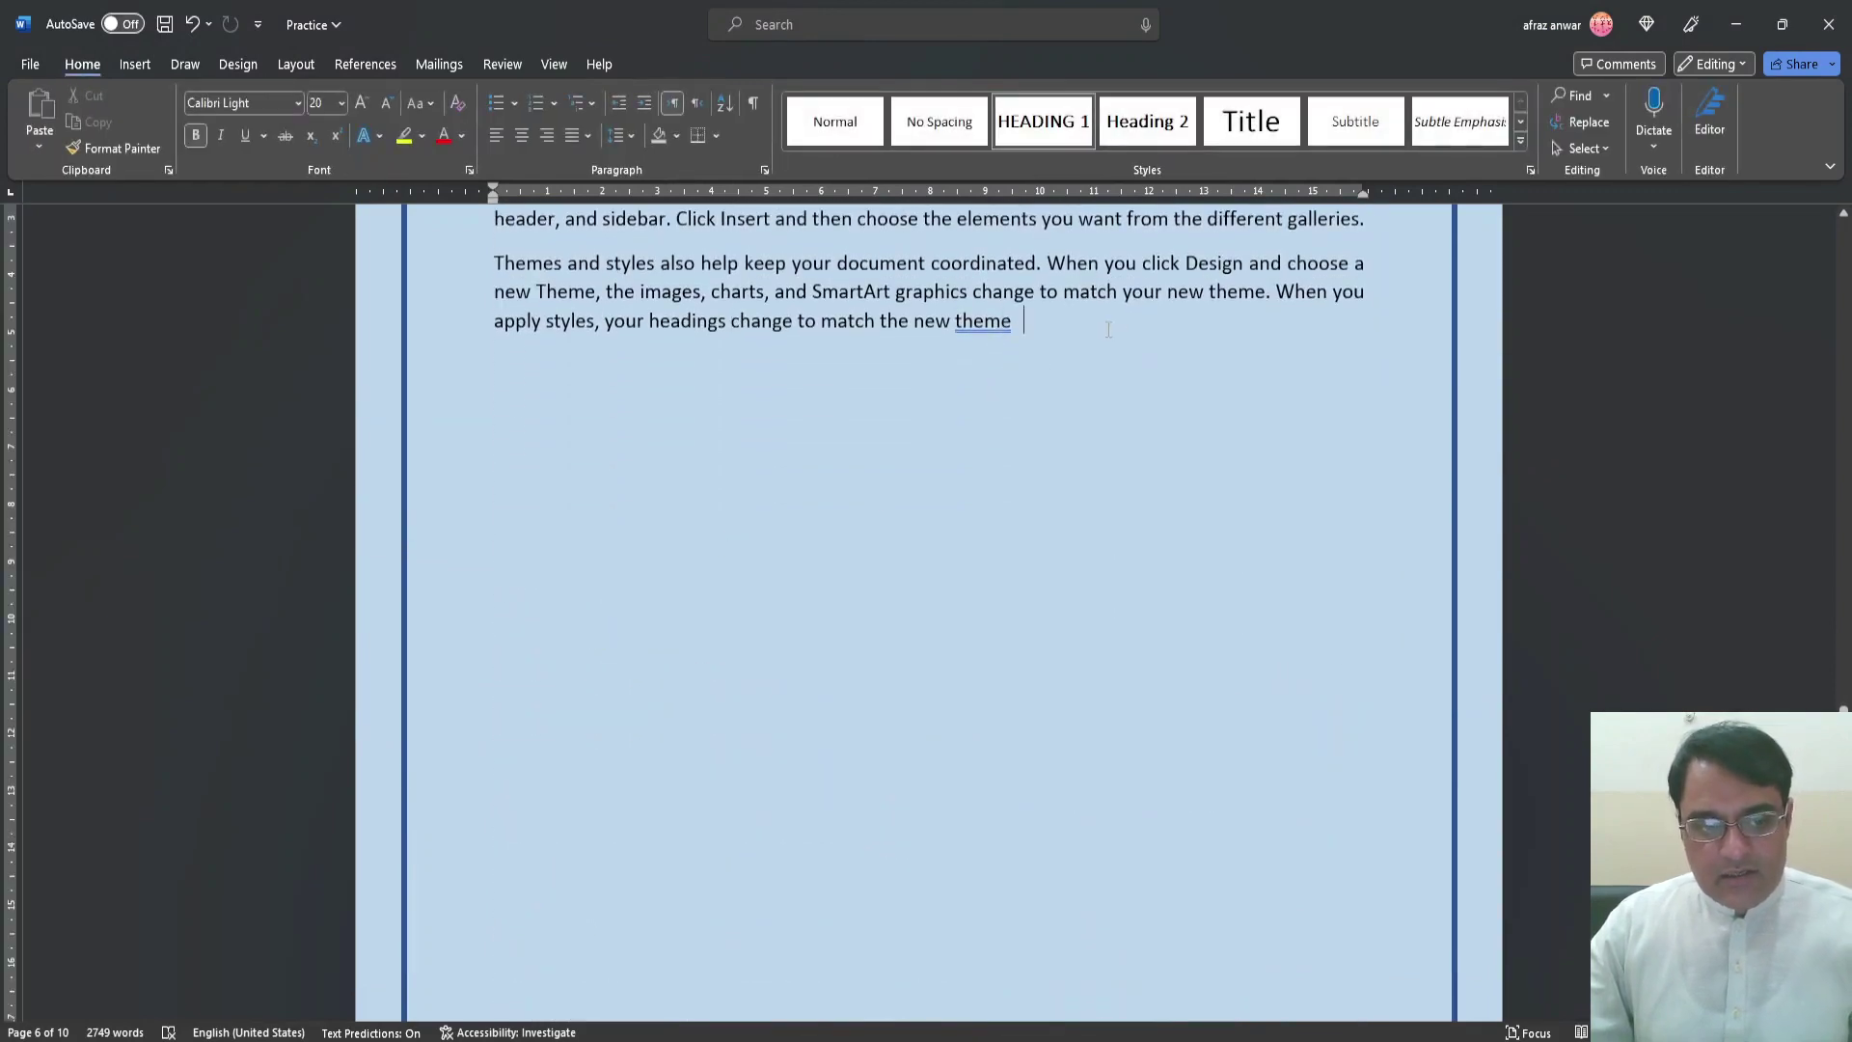
click(859, 428)
scroll(599, 482, down, 12)
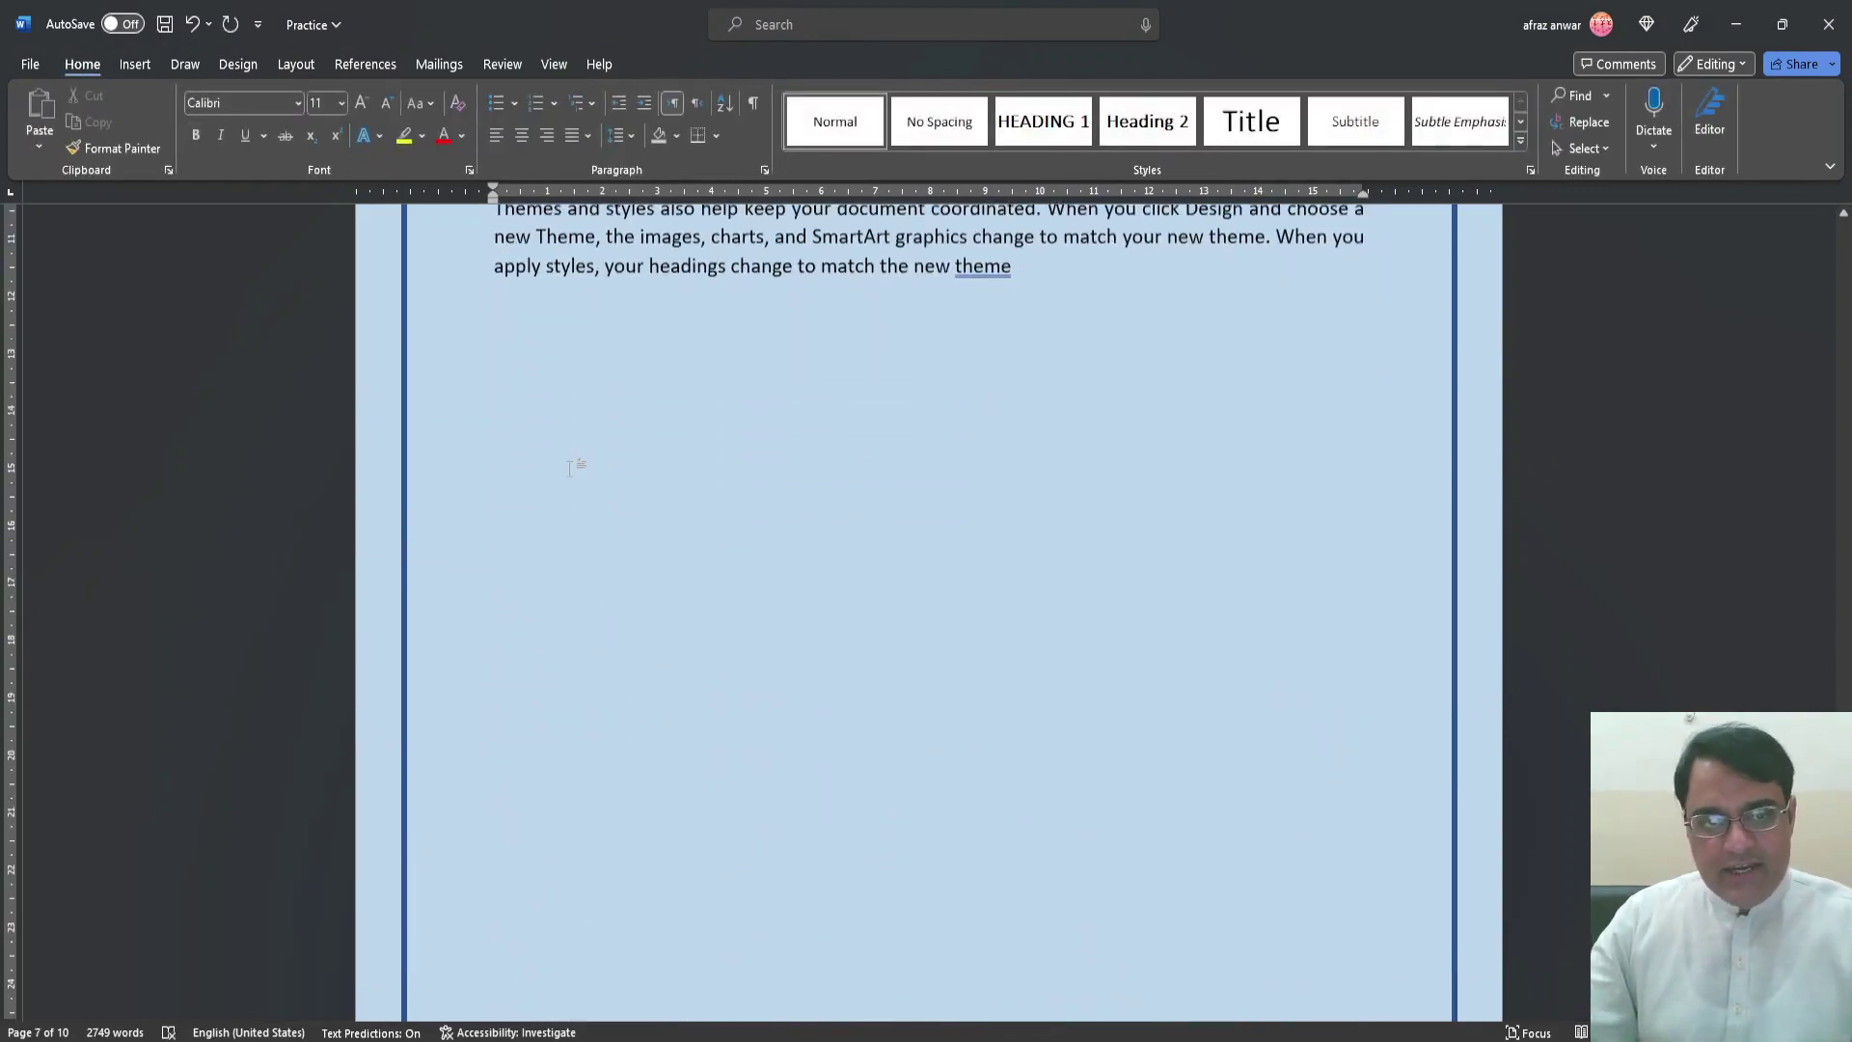
scroll(573, 472, up, 6)
scroll(573, 473, up, 10)
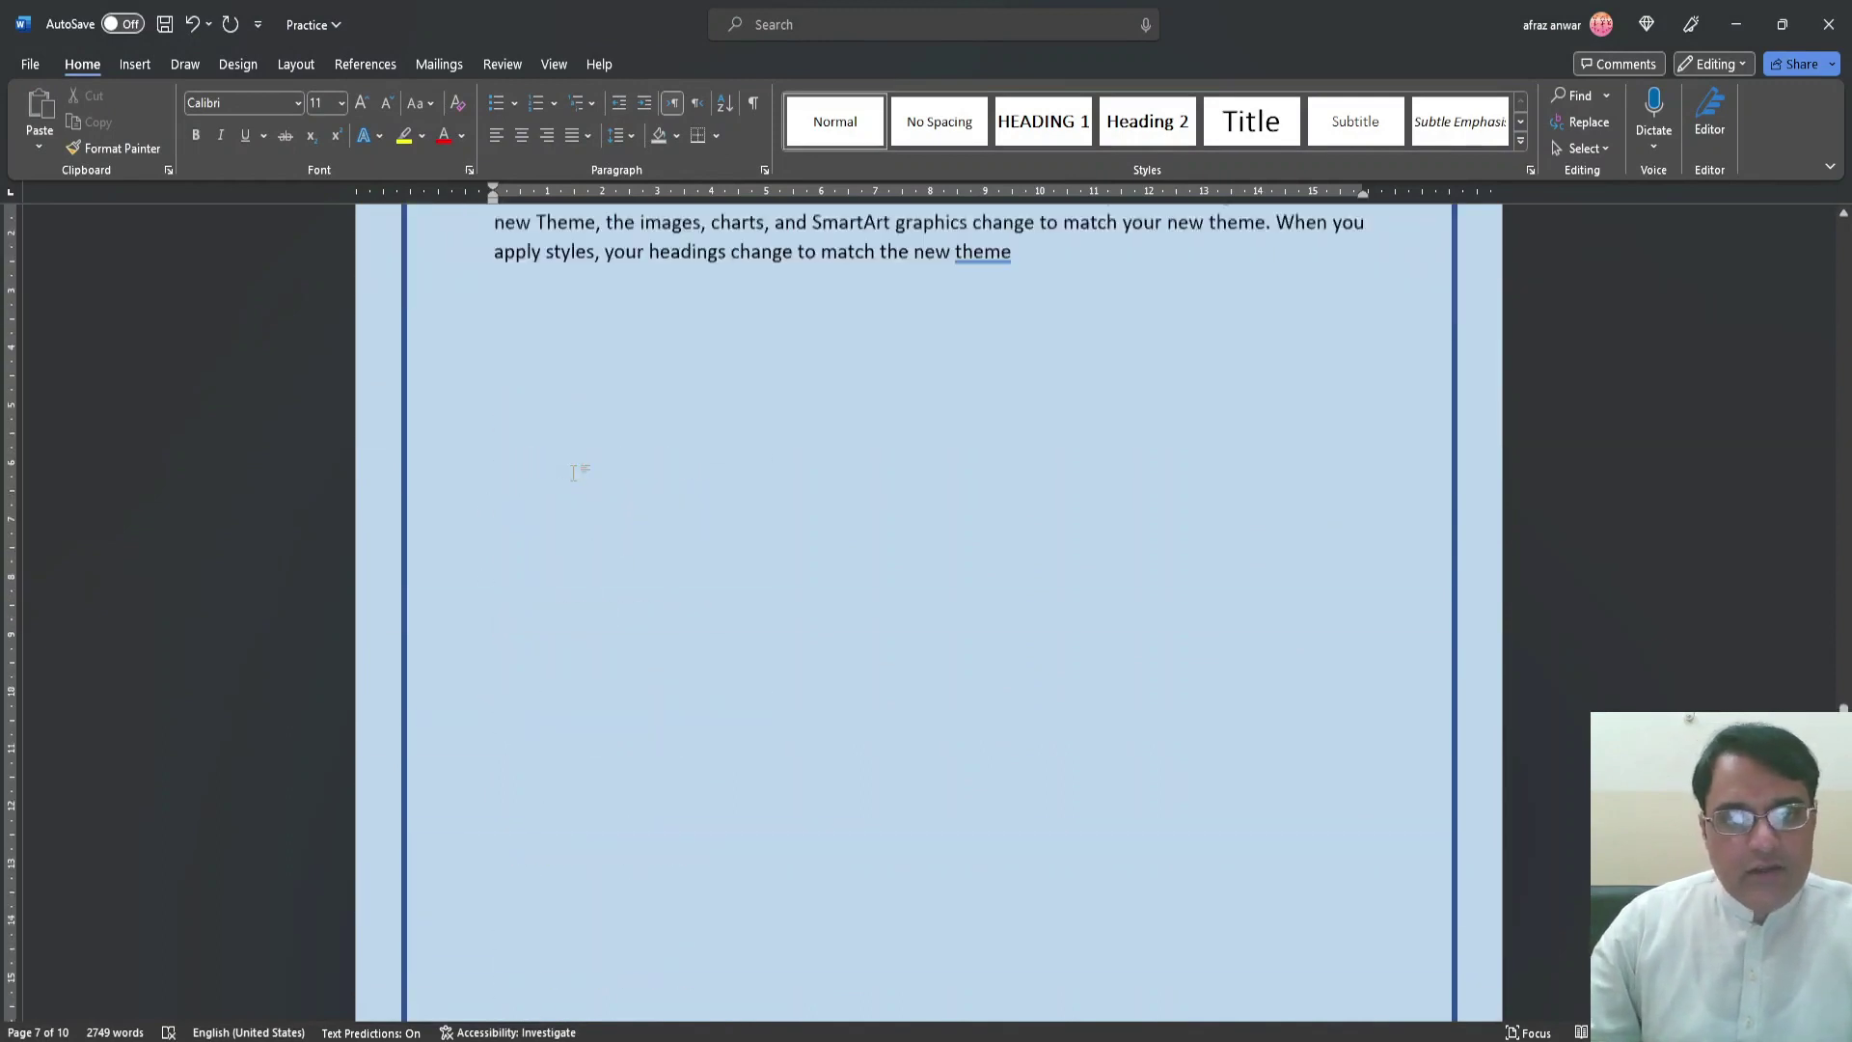
scroll(668, 750, down, 2)
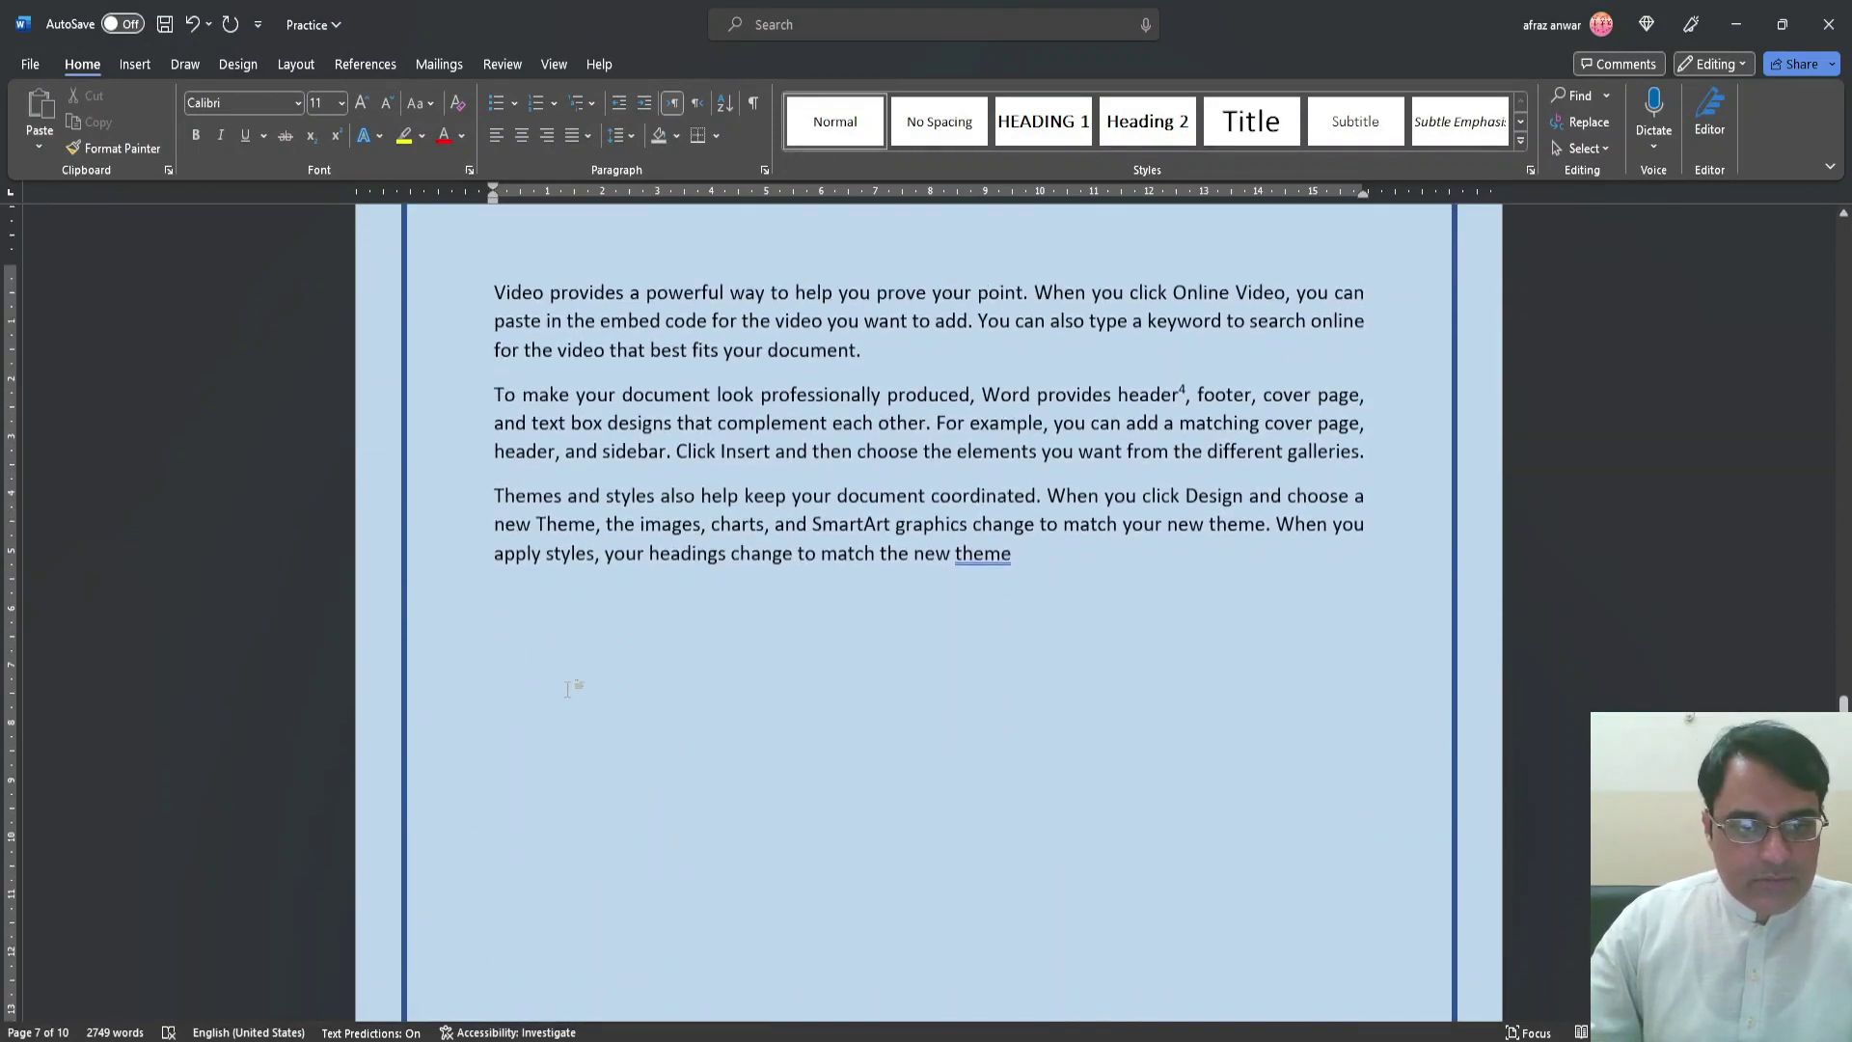
key(BackSpace)
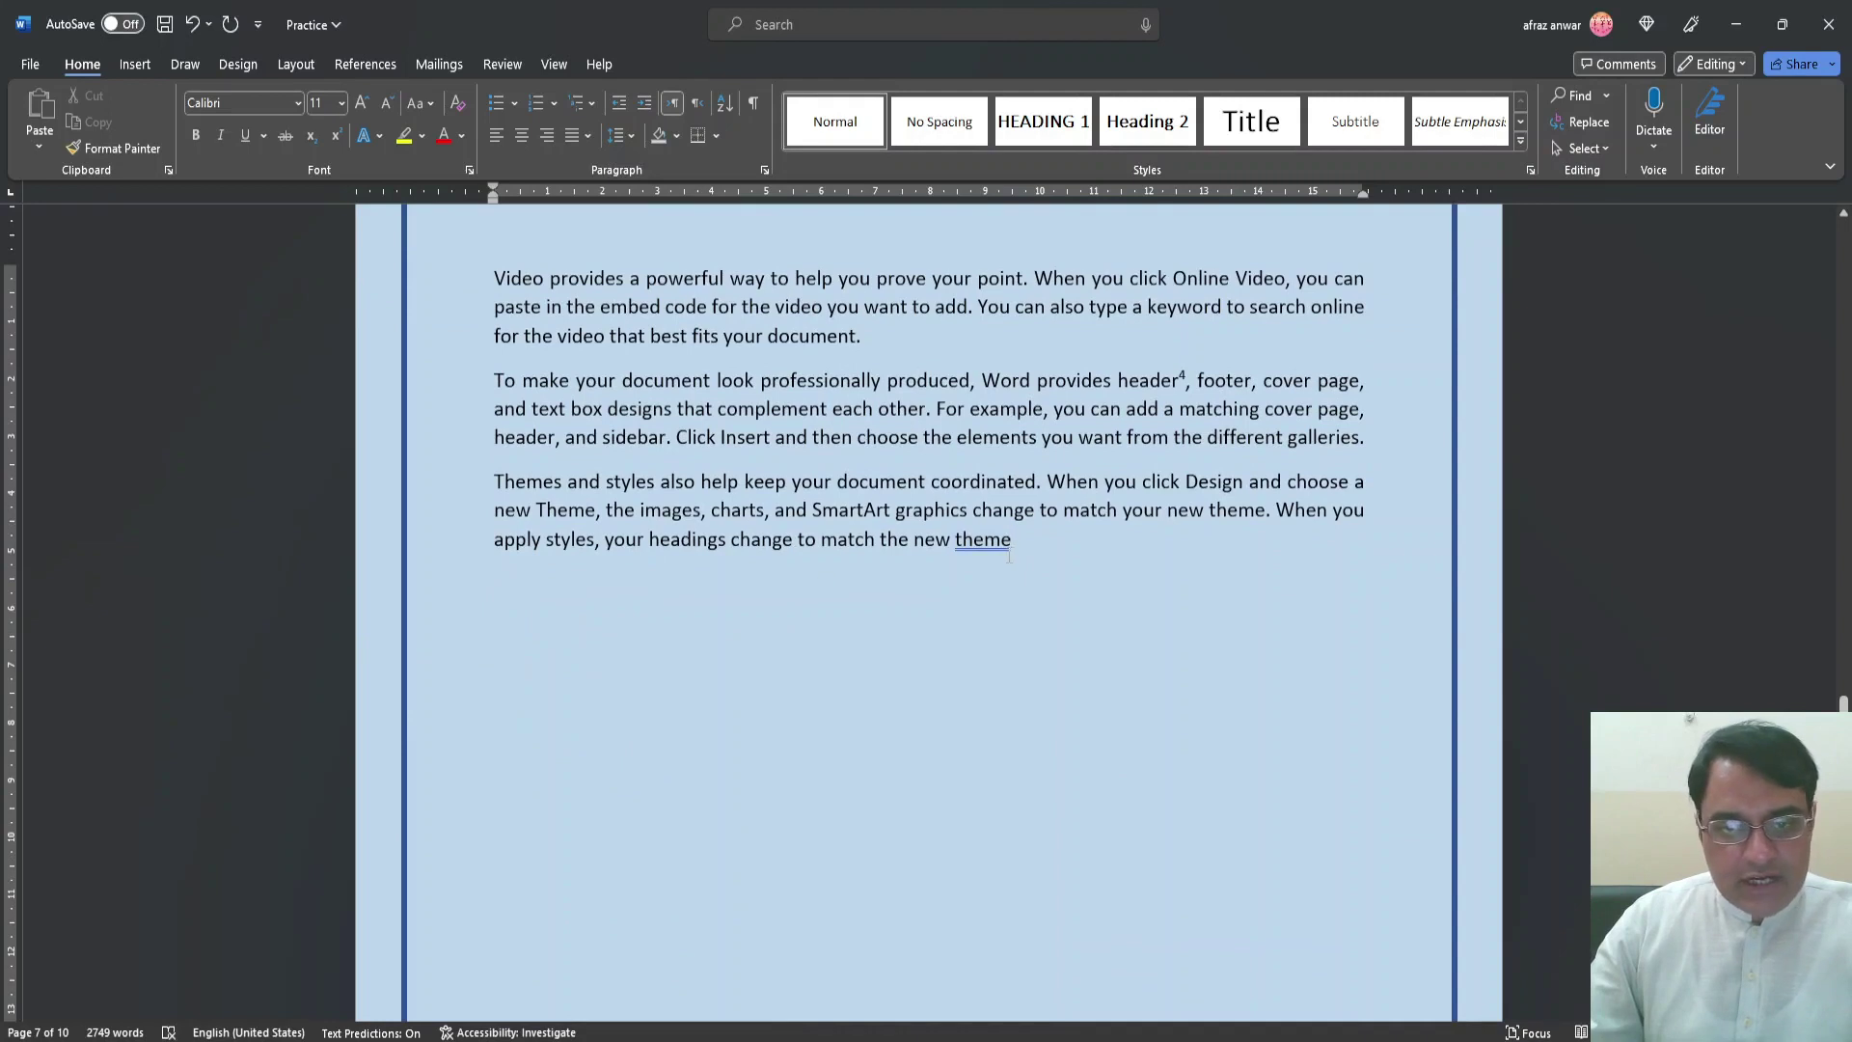
text(.)
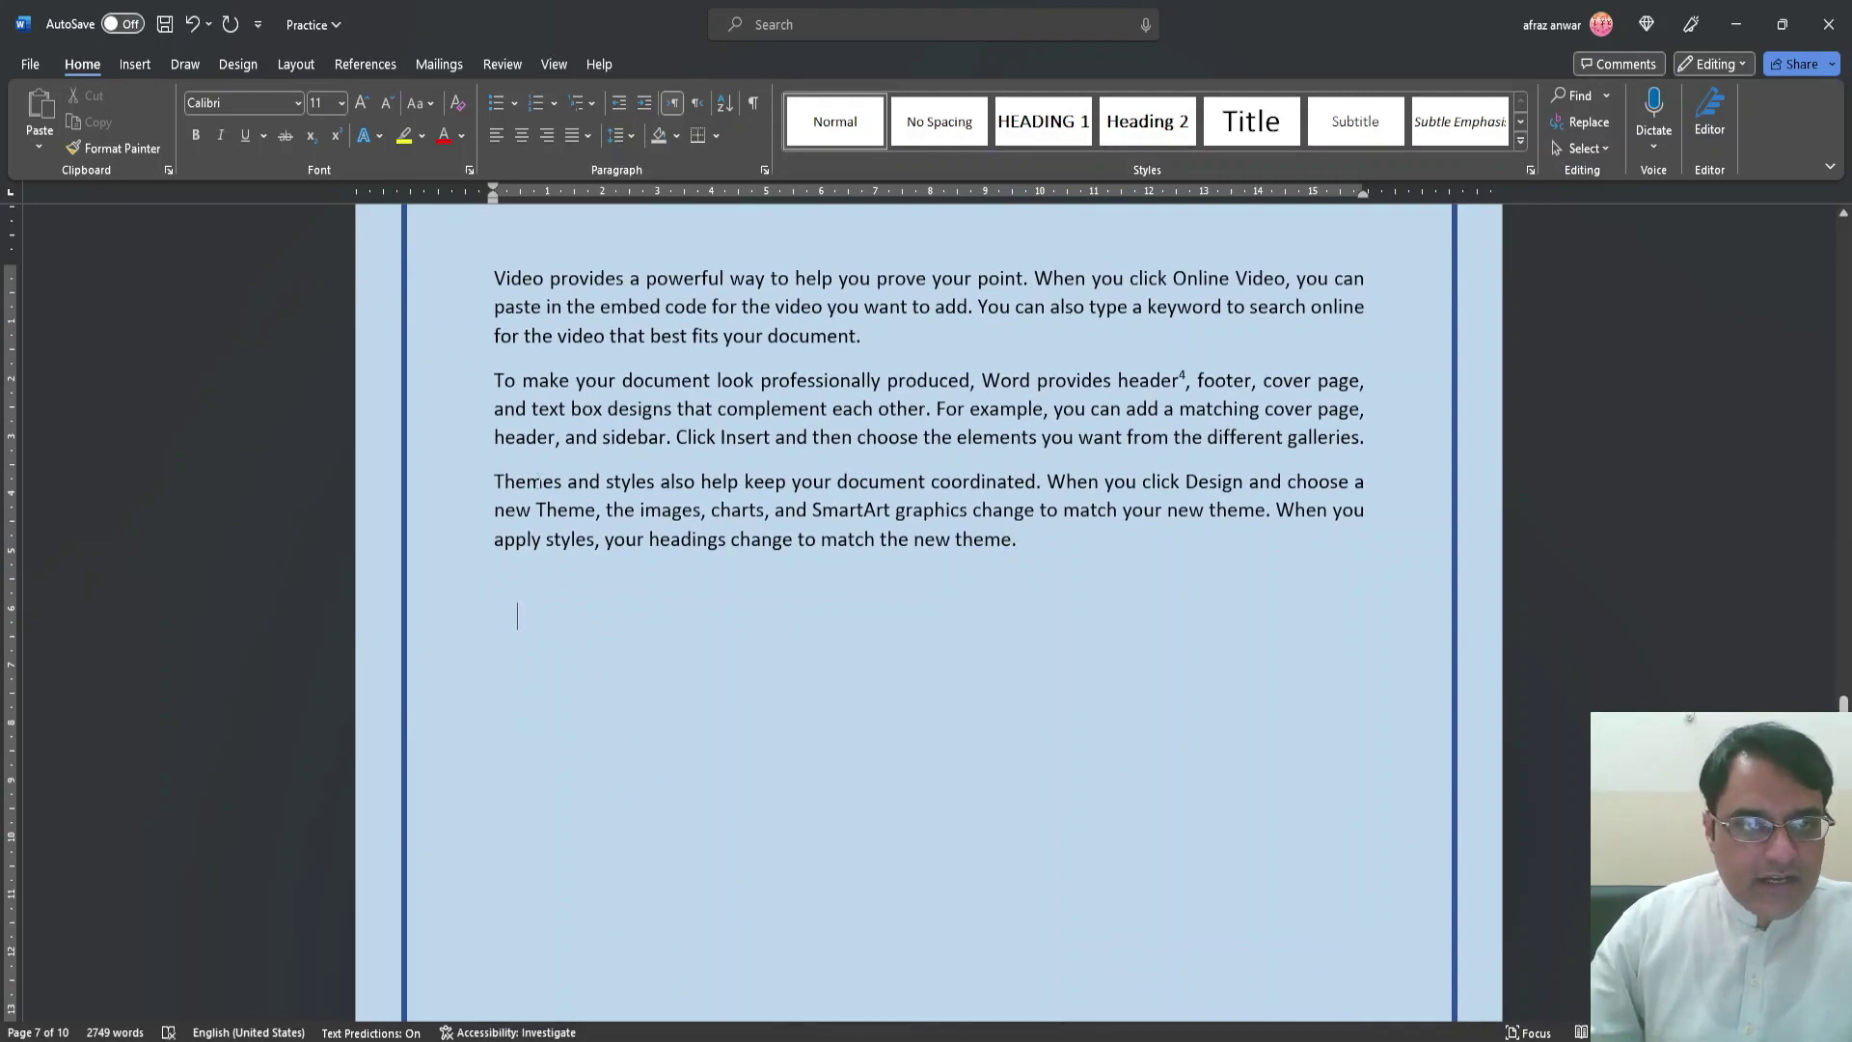
Examine the List, Process, Cycle, Hierarchy and Relationship layouts offered for a SmartArt graphic
click(137, 64)
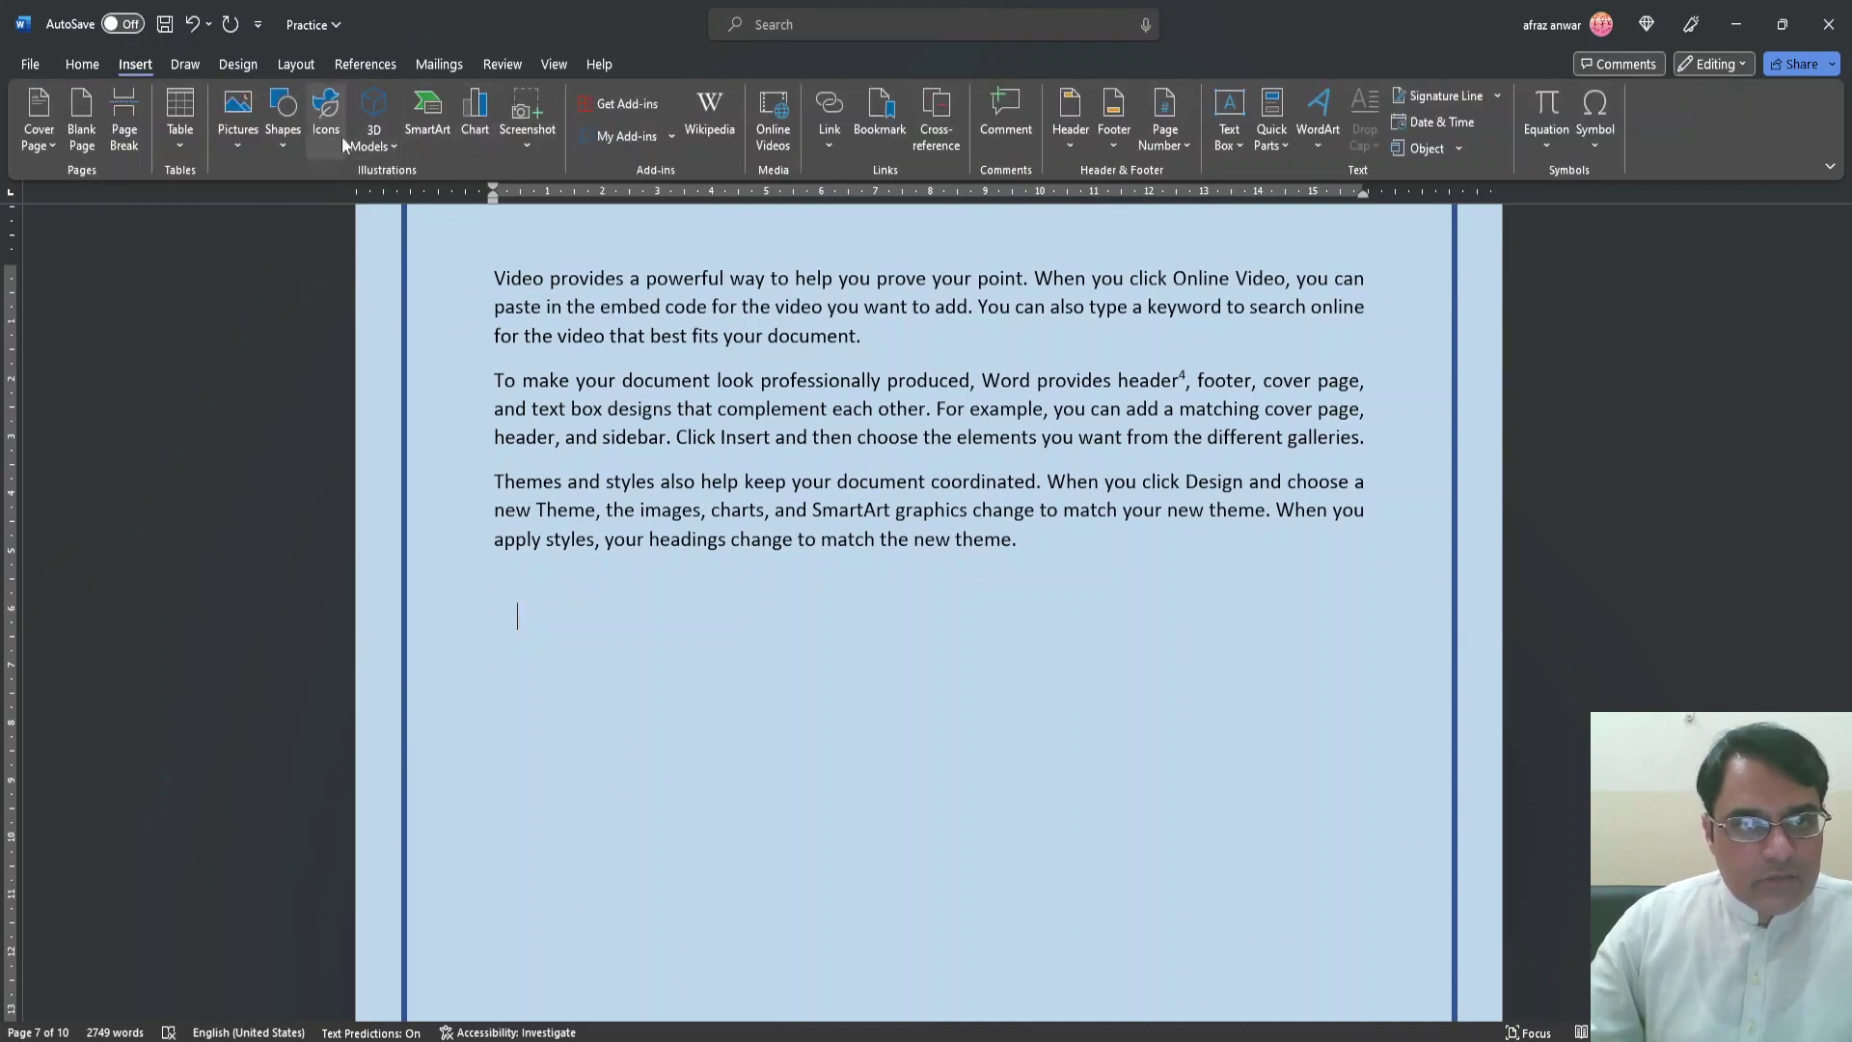
click(430, 121)
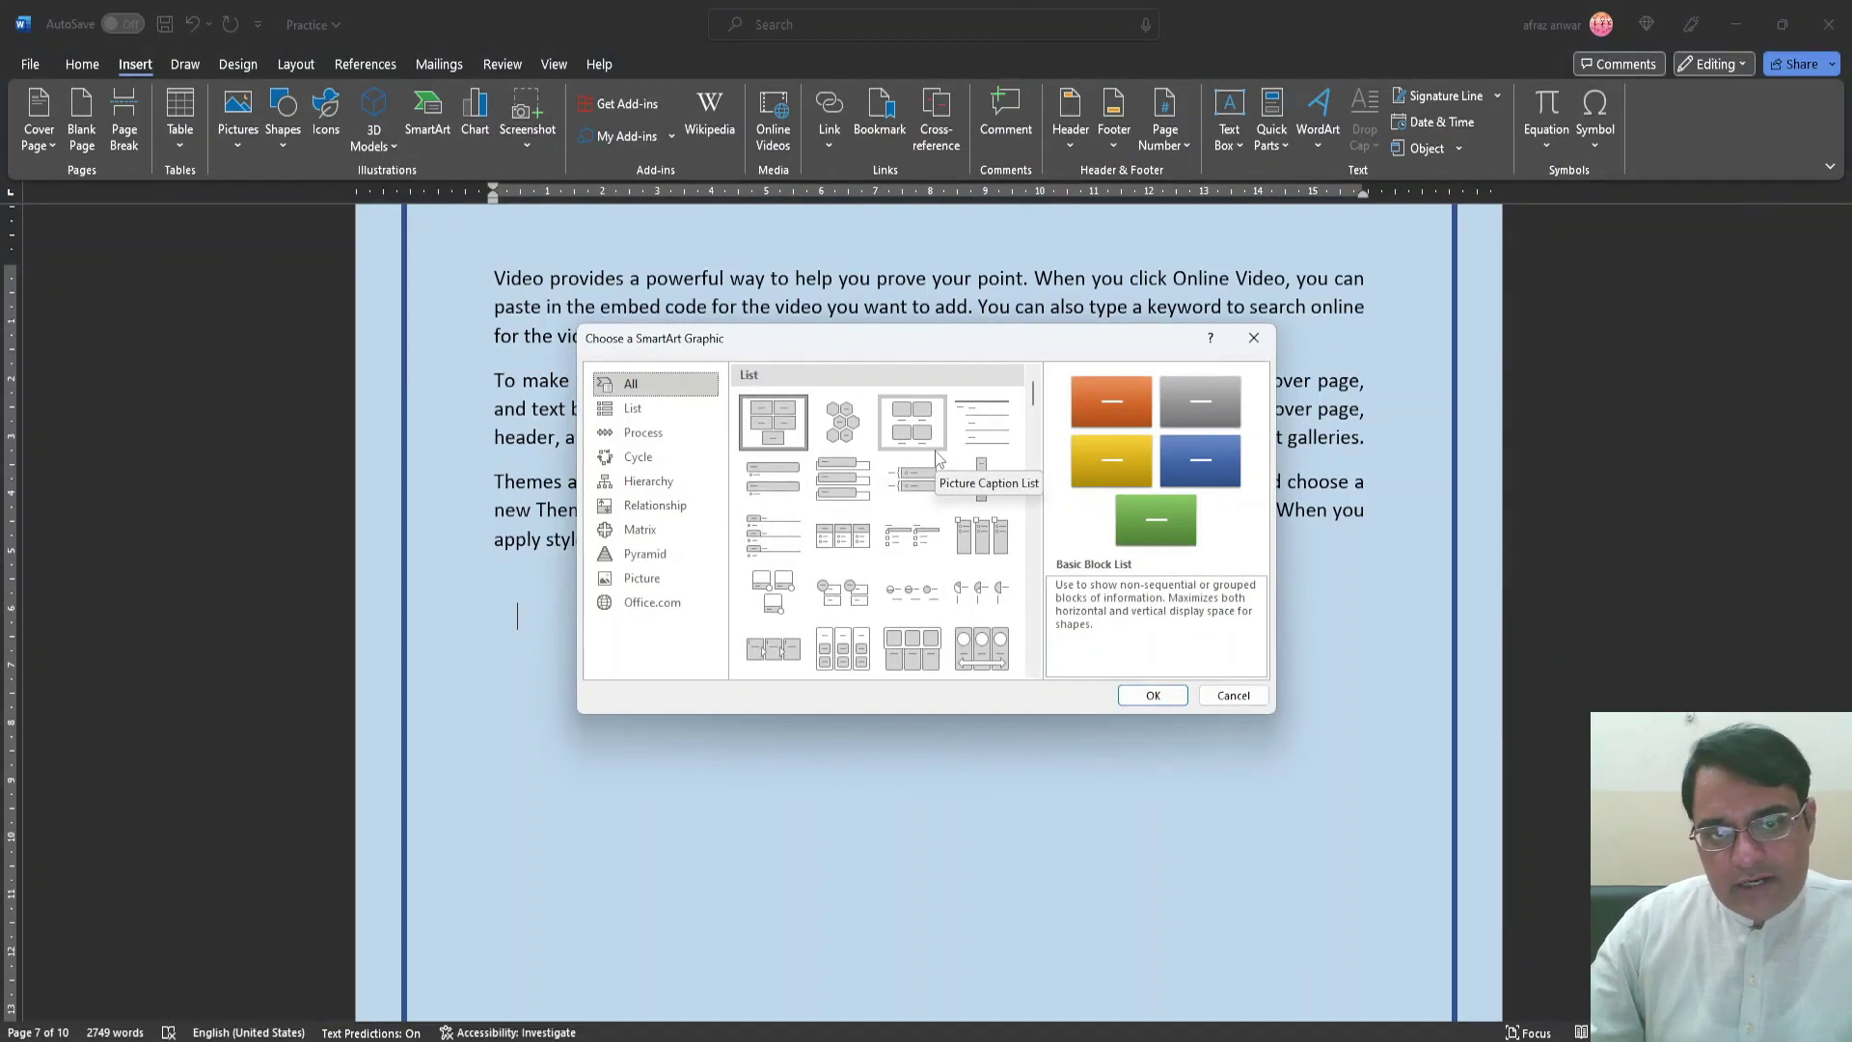
click(636, 408)
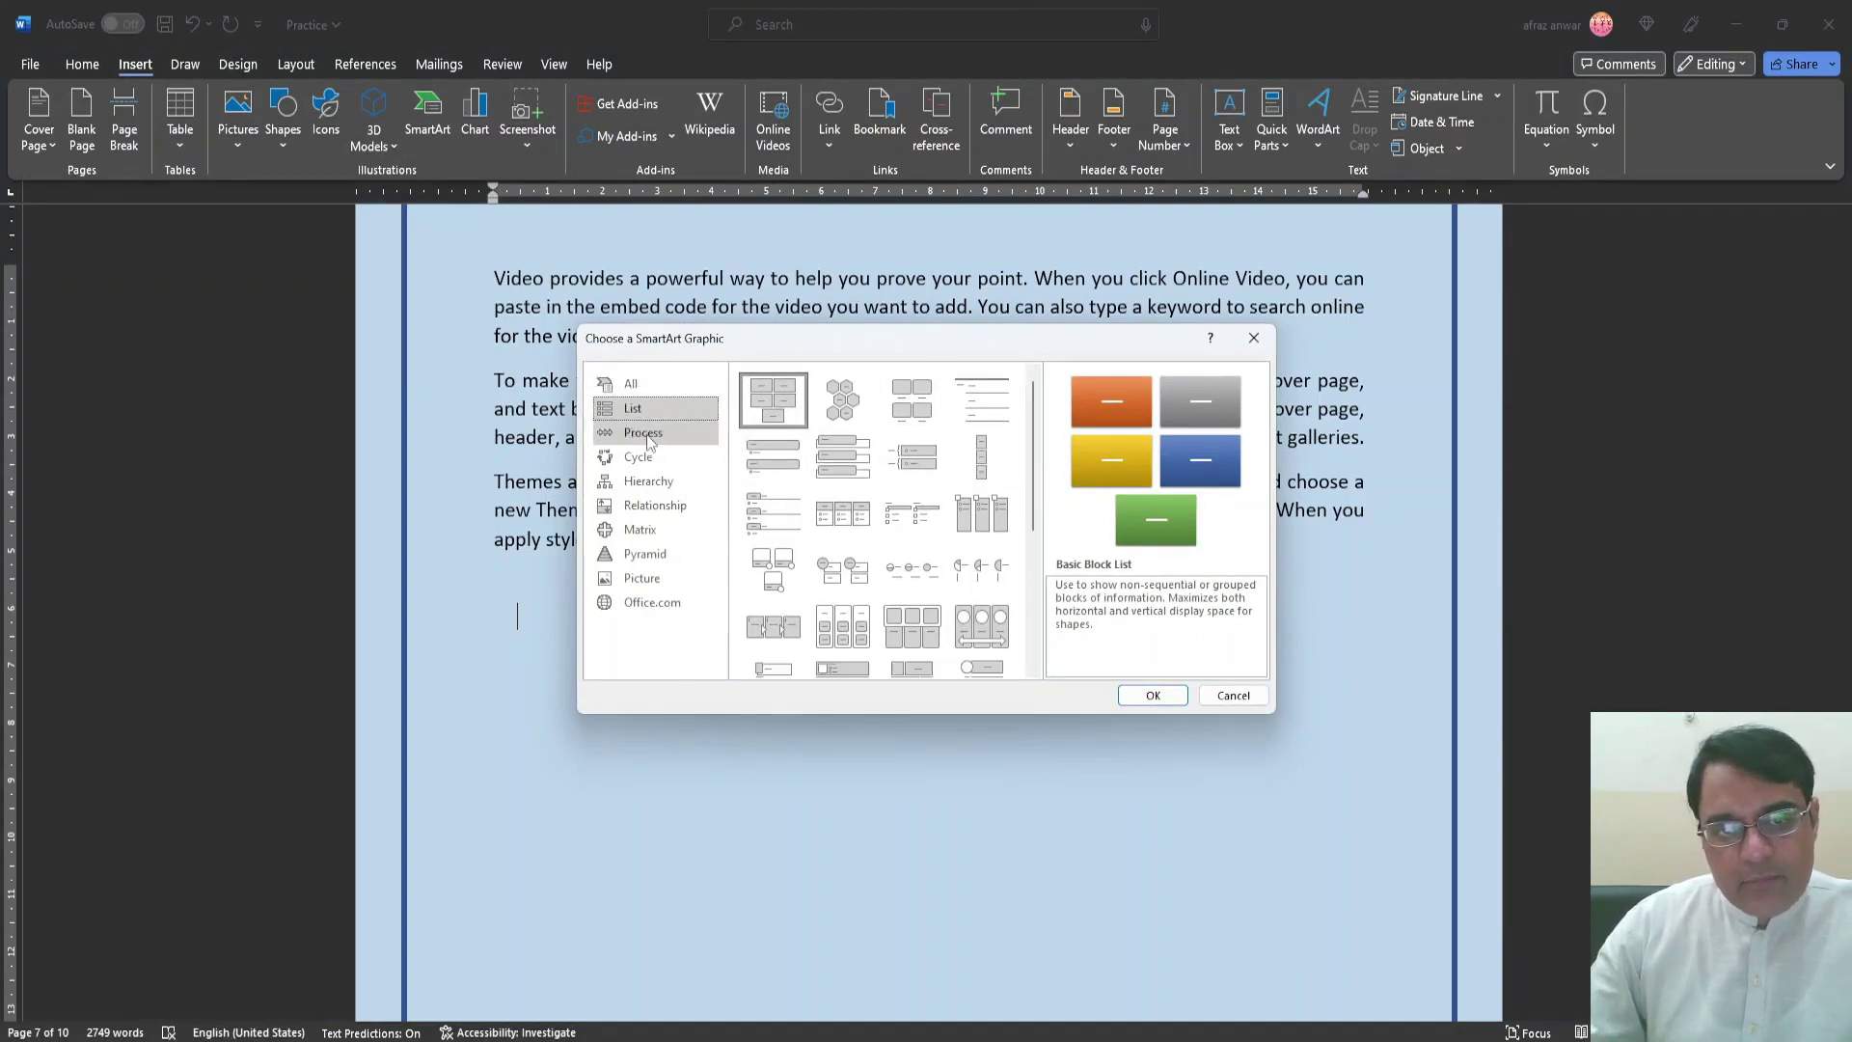
click(646, 436)
click(643, 459)
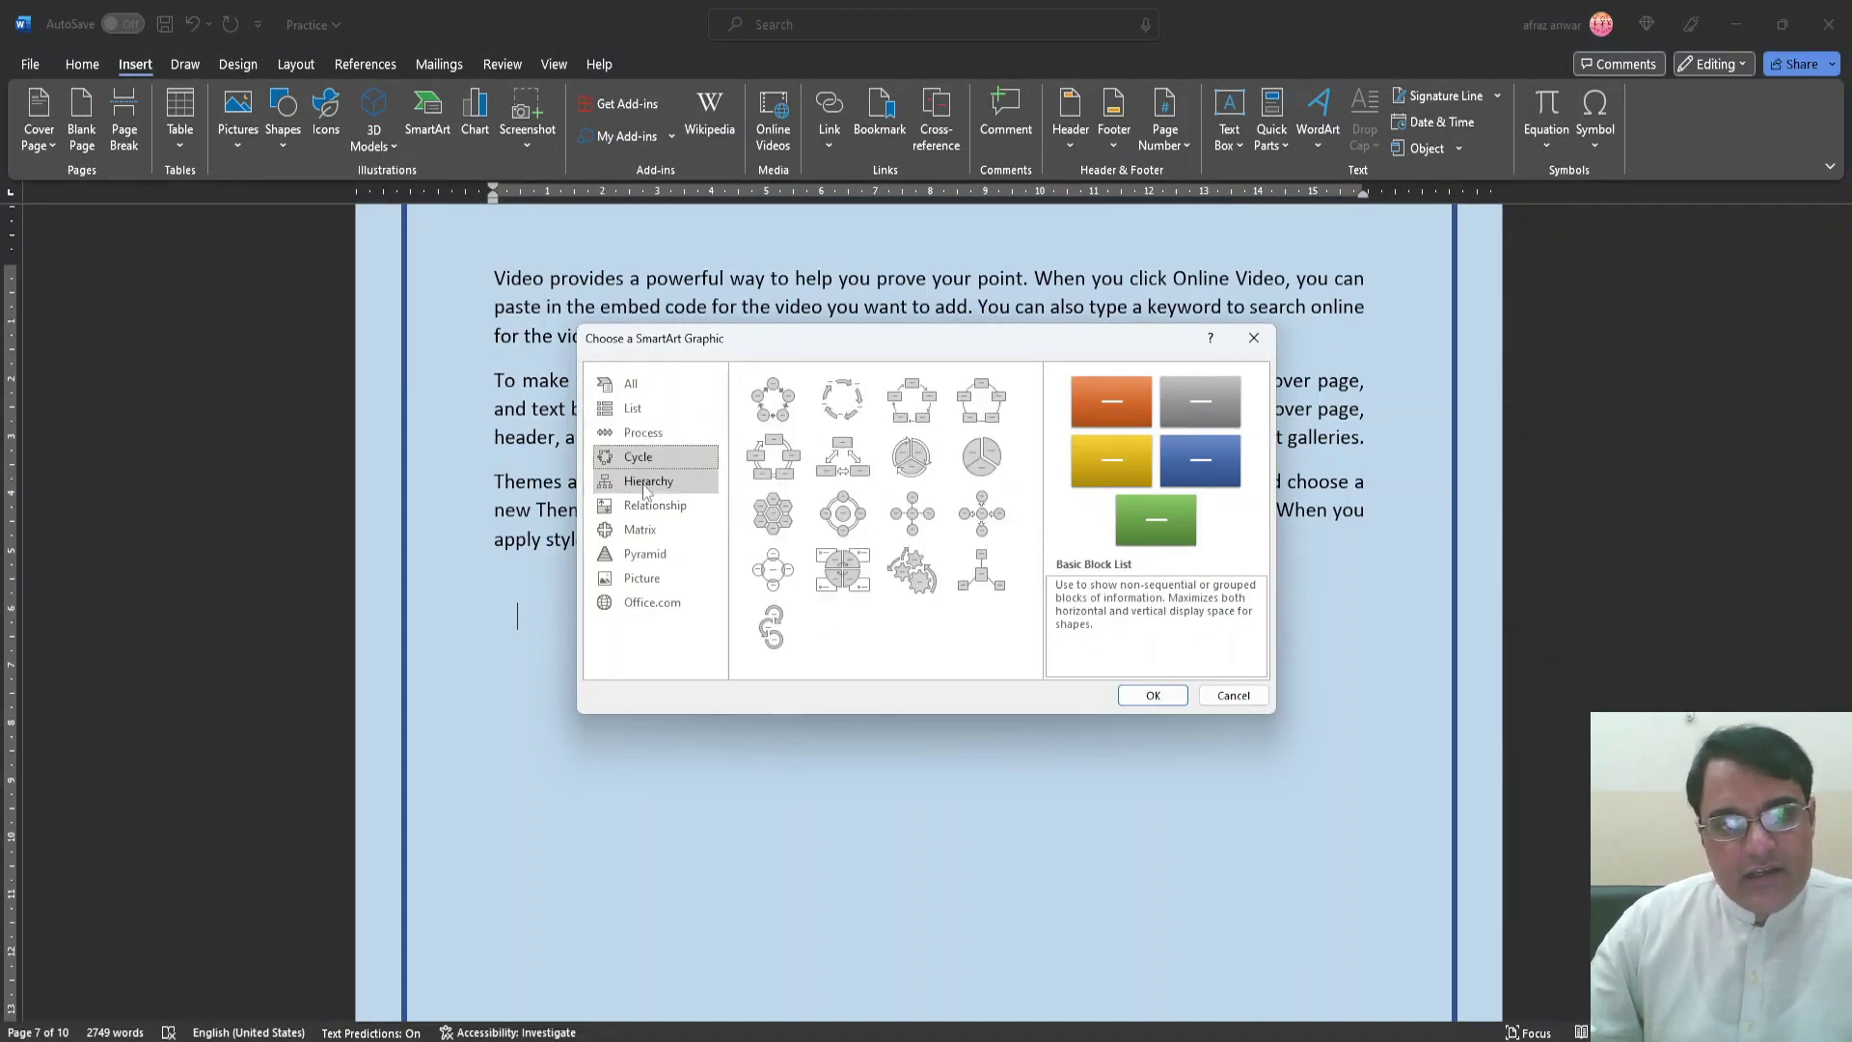
click(646, 485)
click(656, 507)
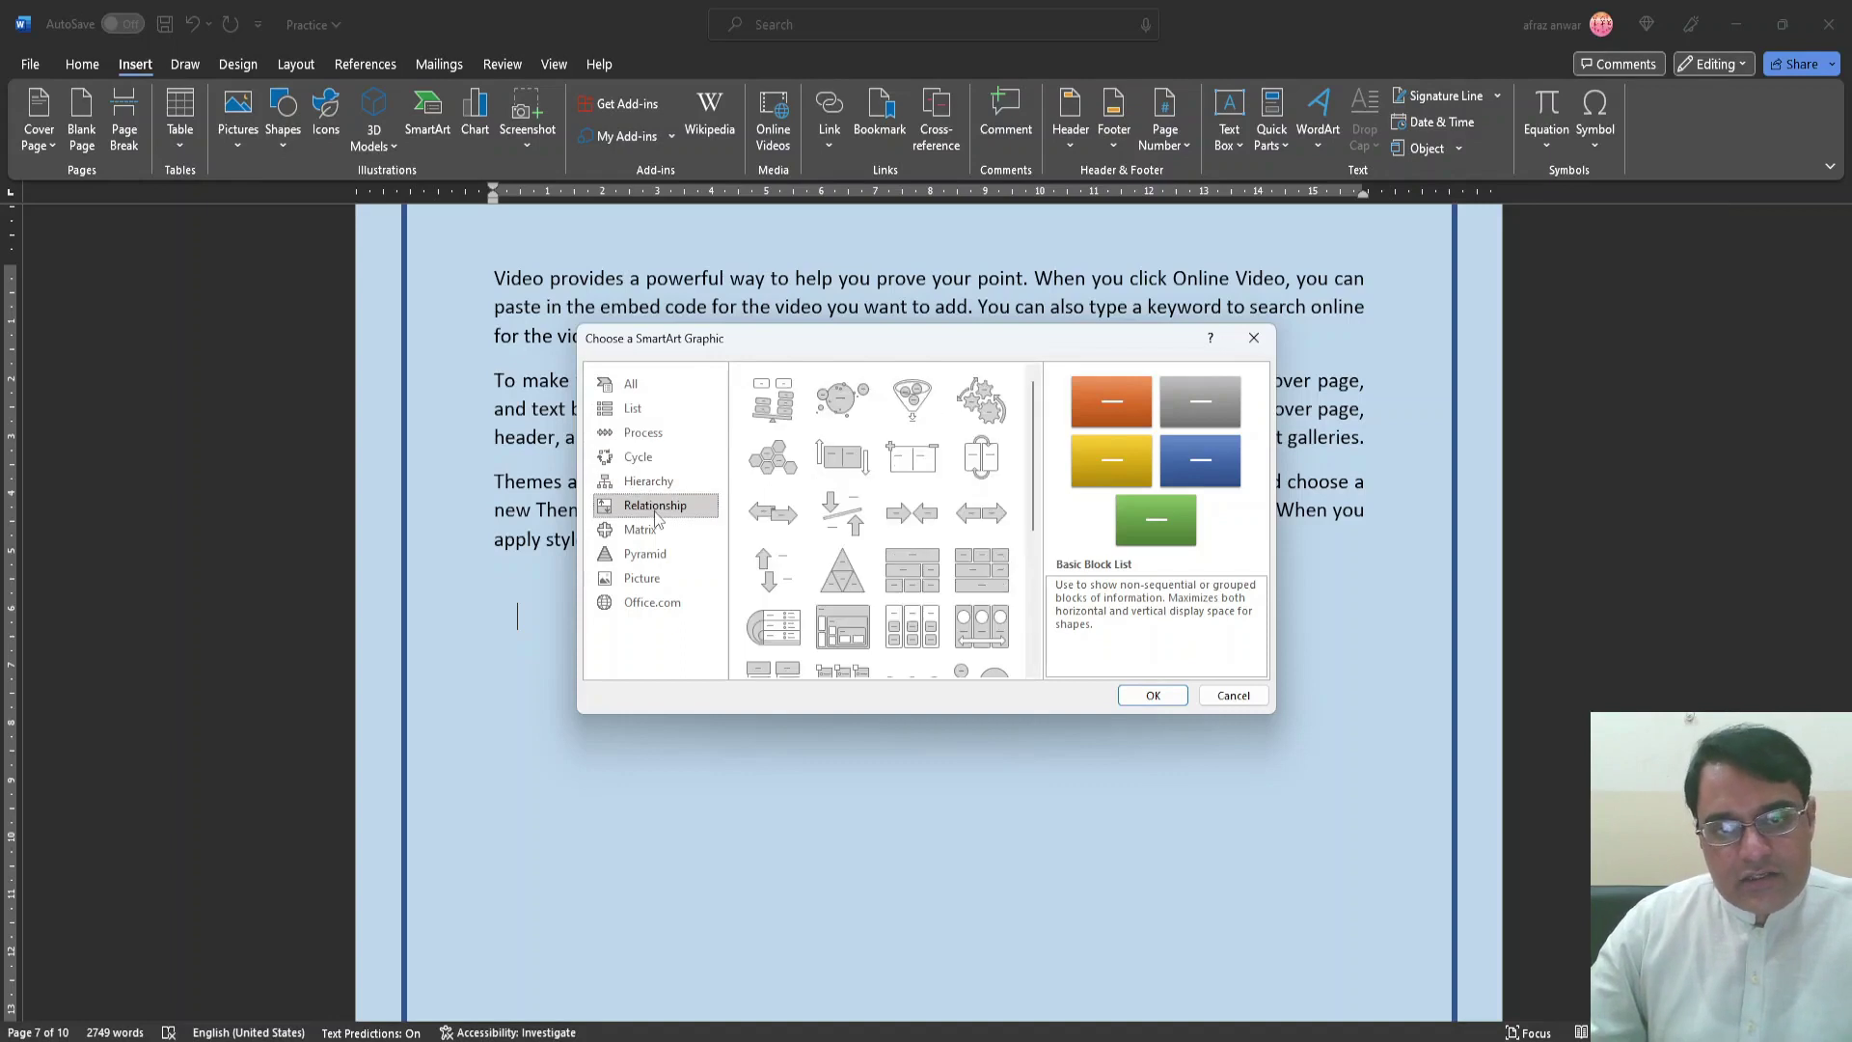
click(643, 432)
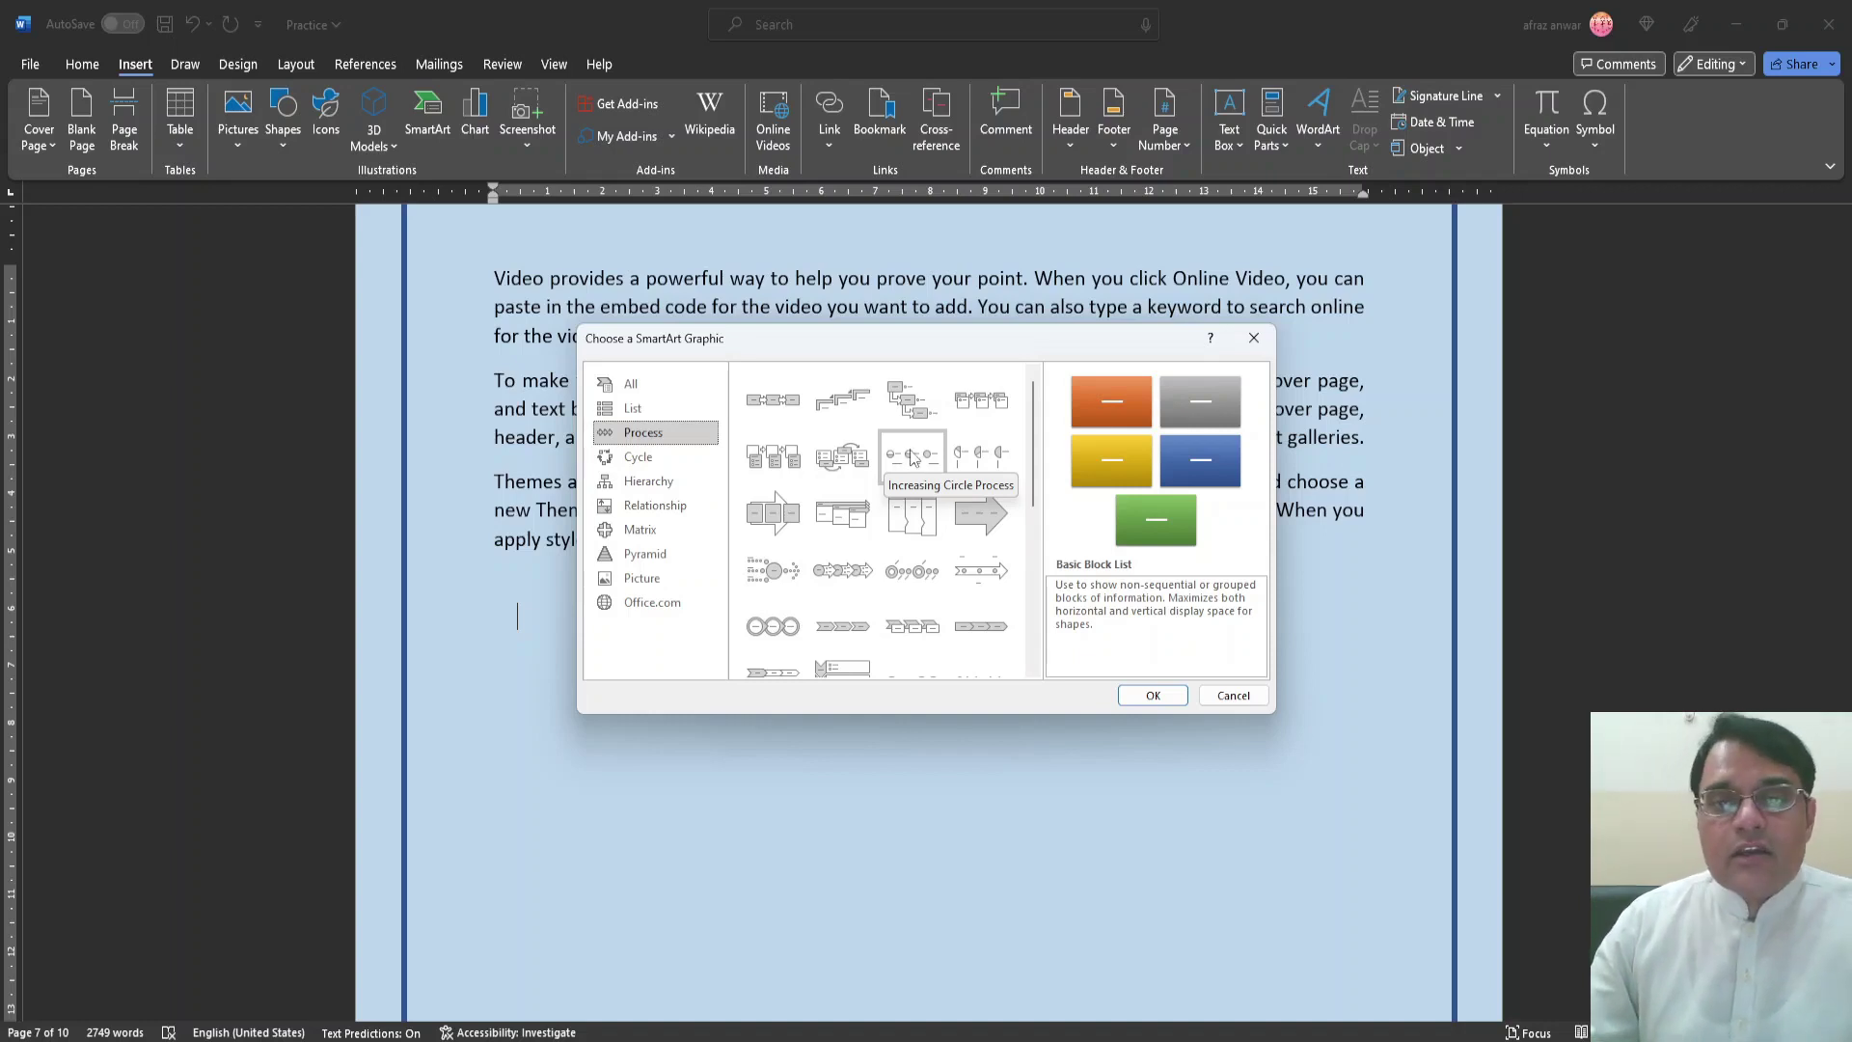
click(628, 409)
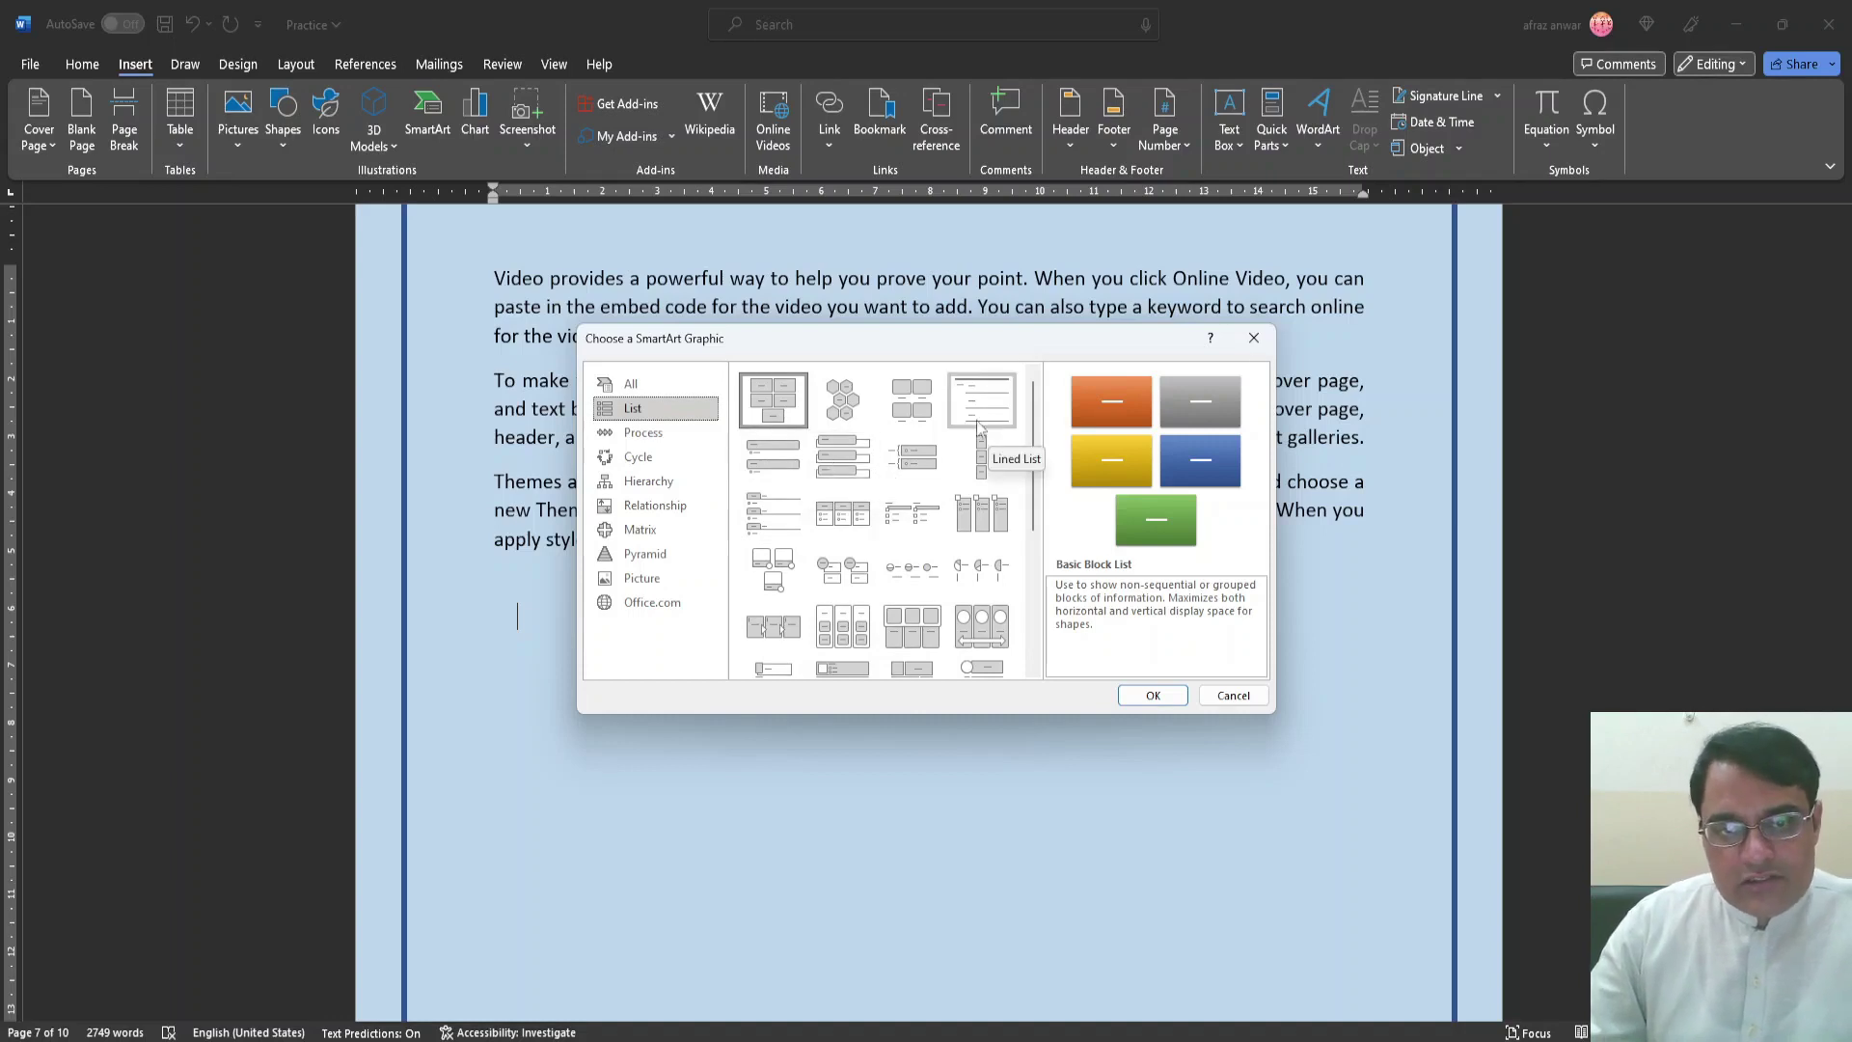
Insert a Continuous Block Process SmartArt graphic from the Process category below the last paragraph on page 7
click(648, 435)
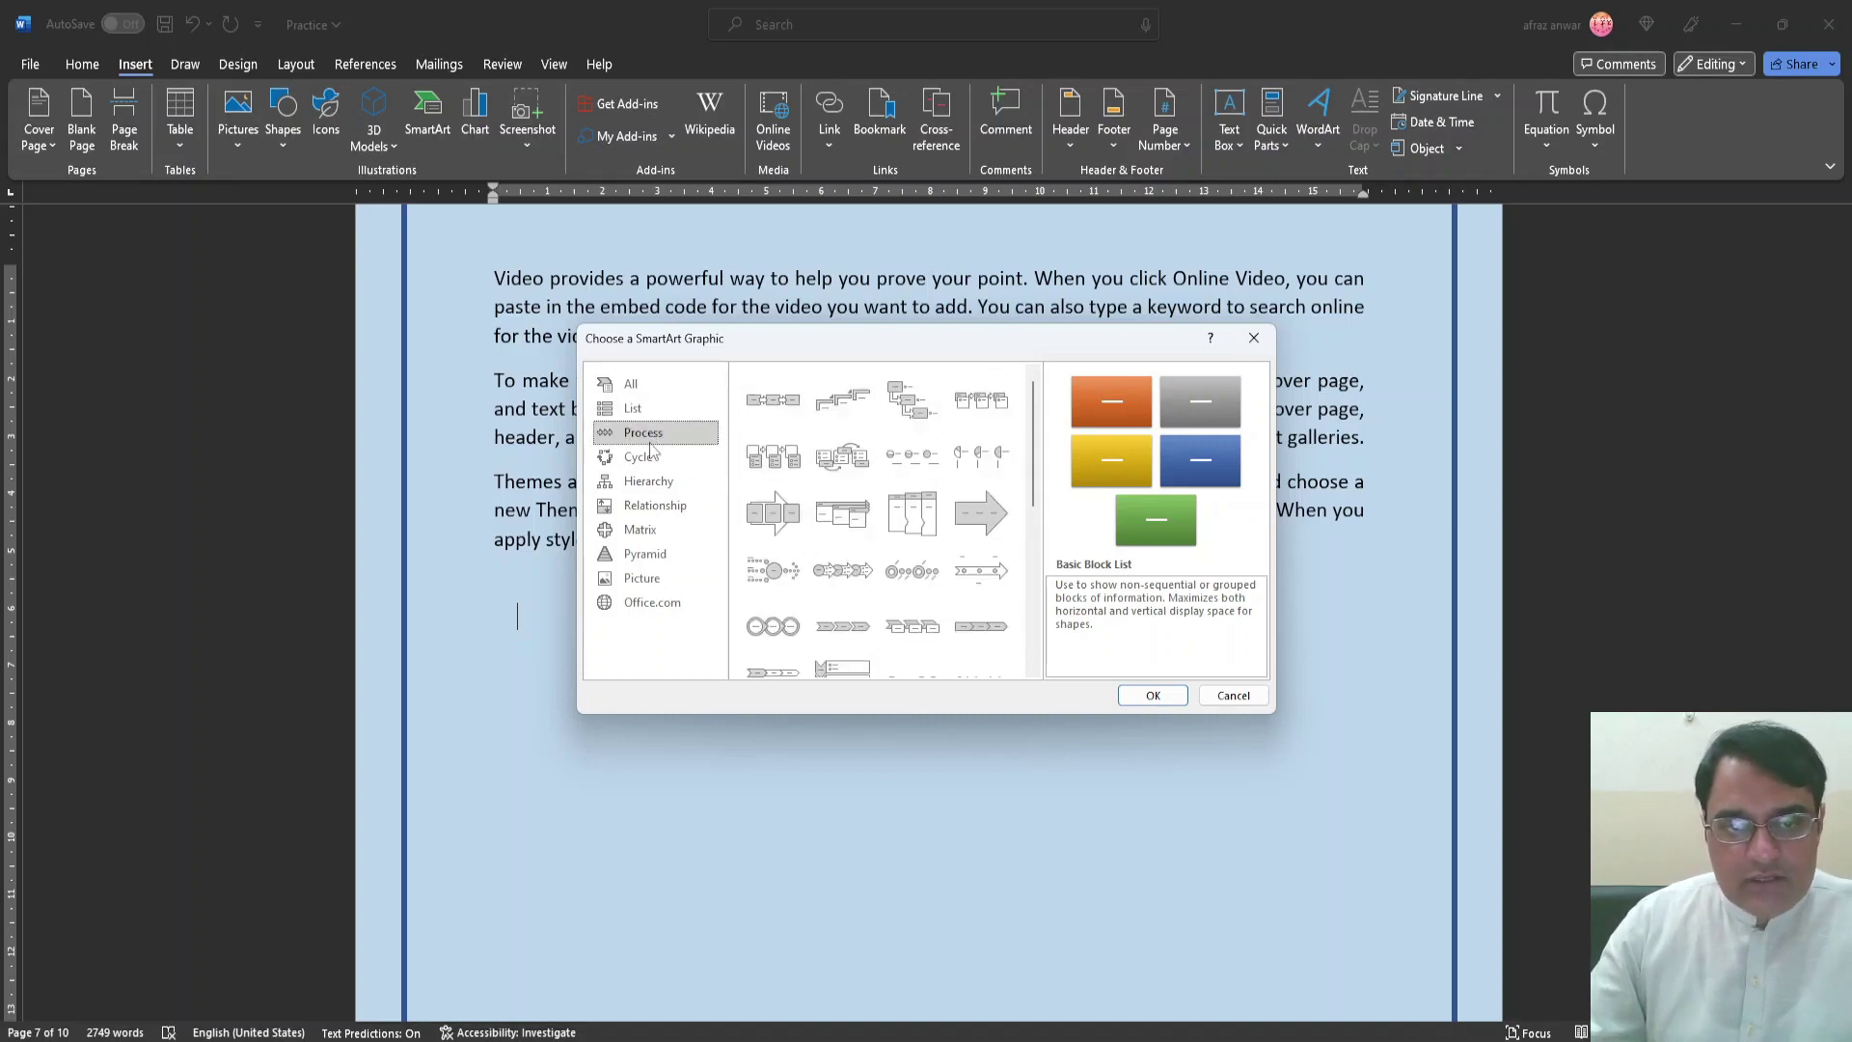
click(769, 524)
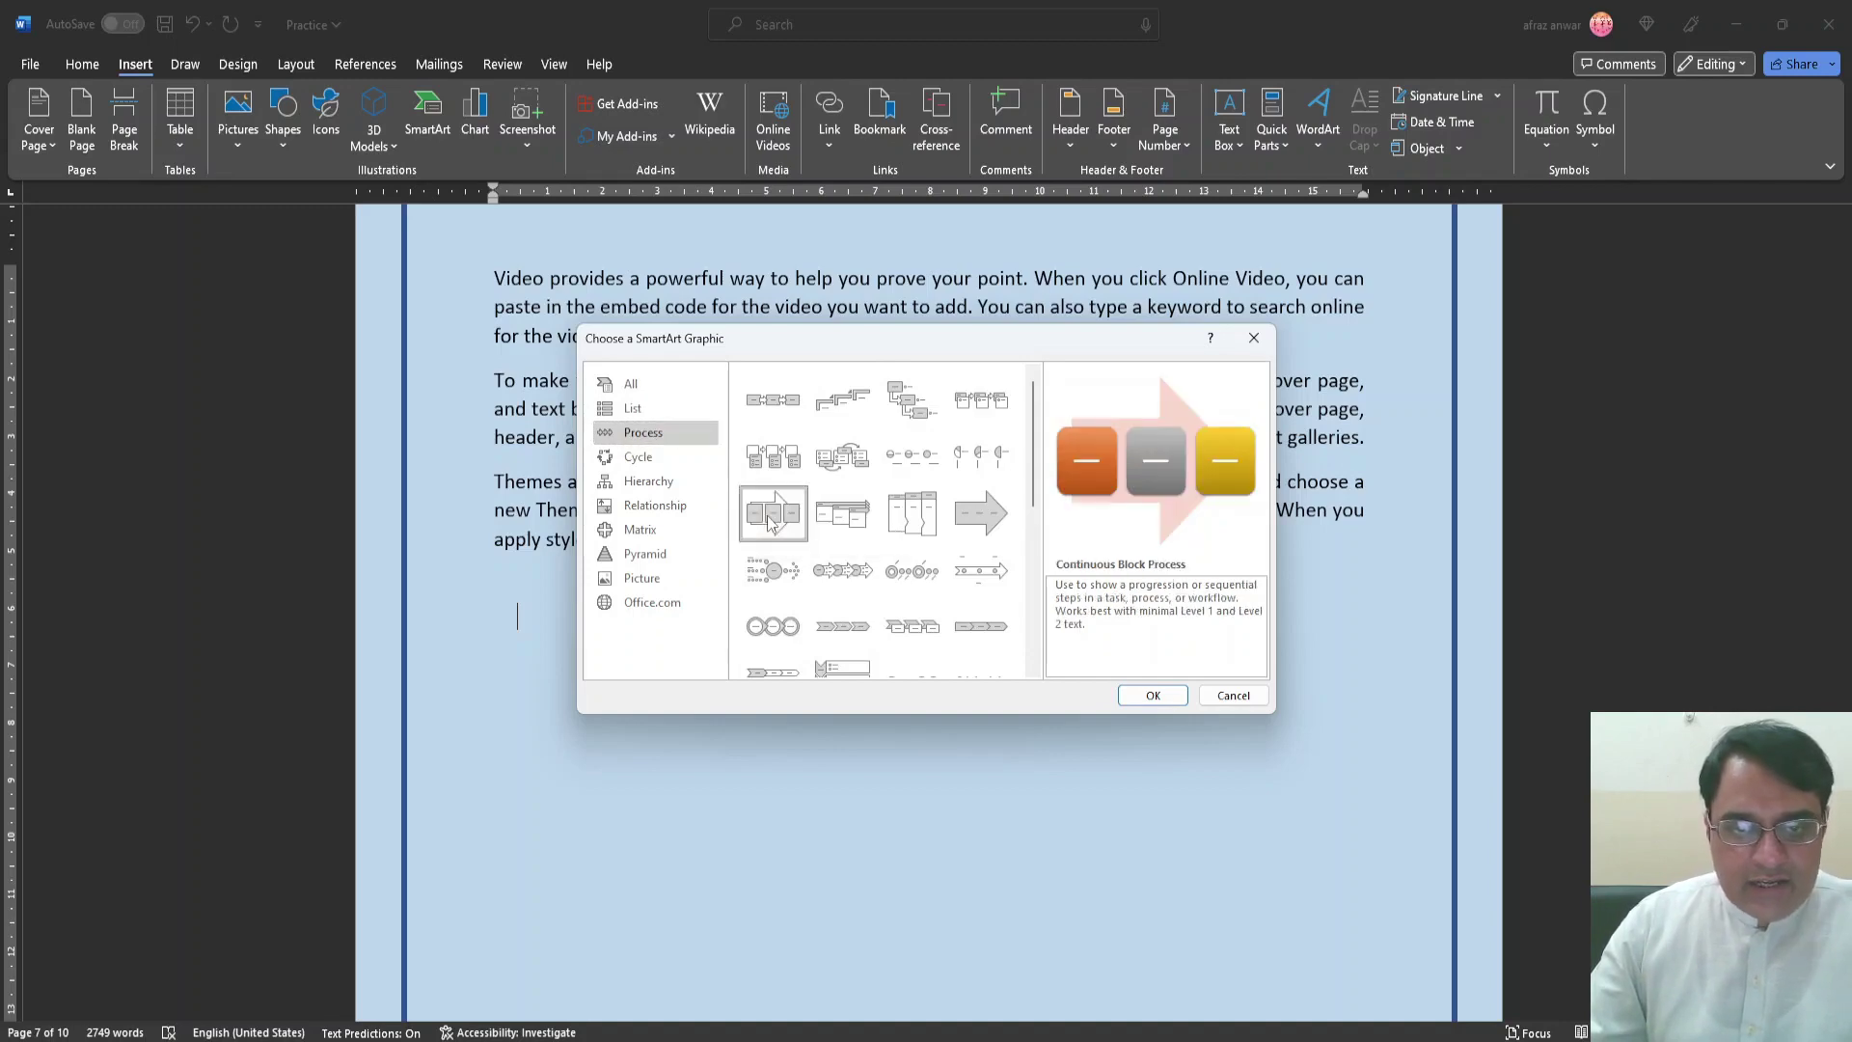
click(1153, 695)
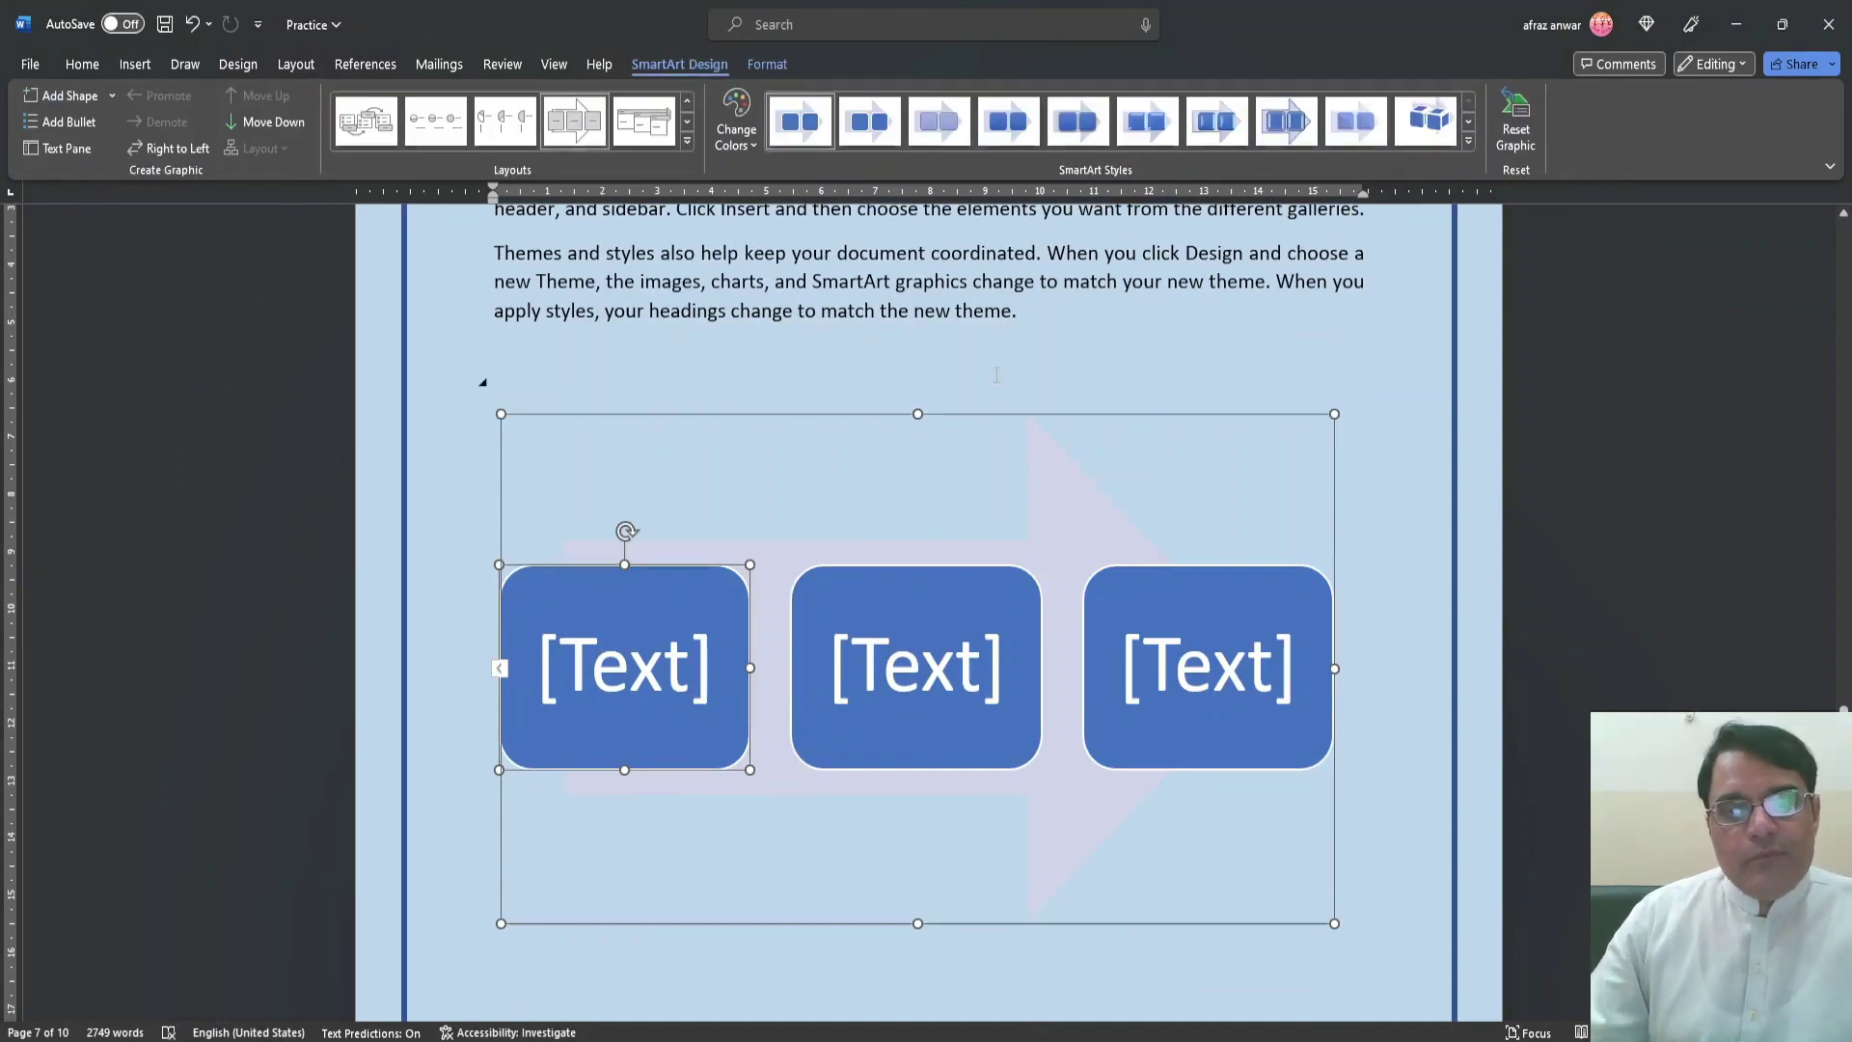
Try moving the SmartArt graphic up against the paragraph above, undo the move and deselect the graphic
drag(958, 417, 984, 332)
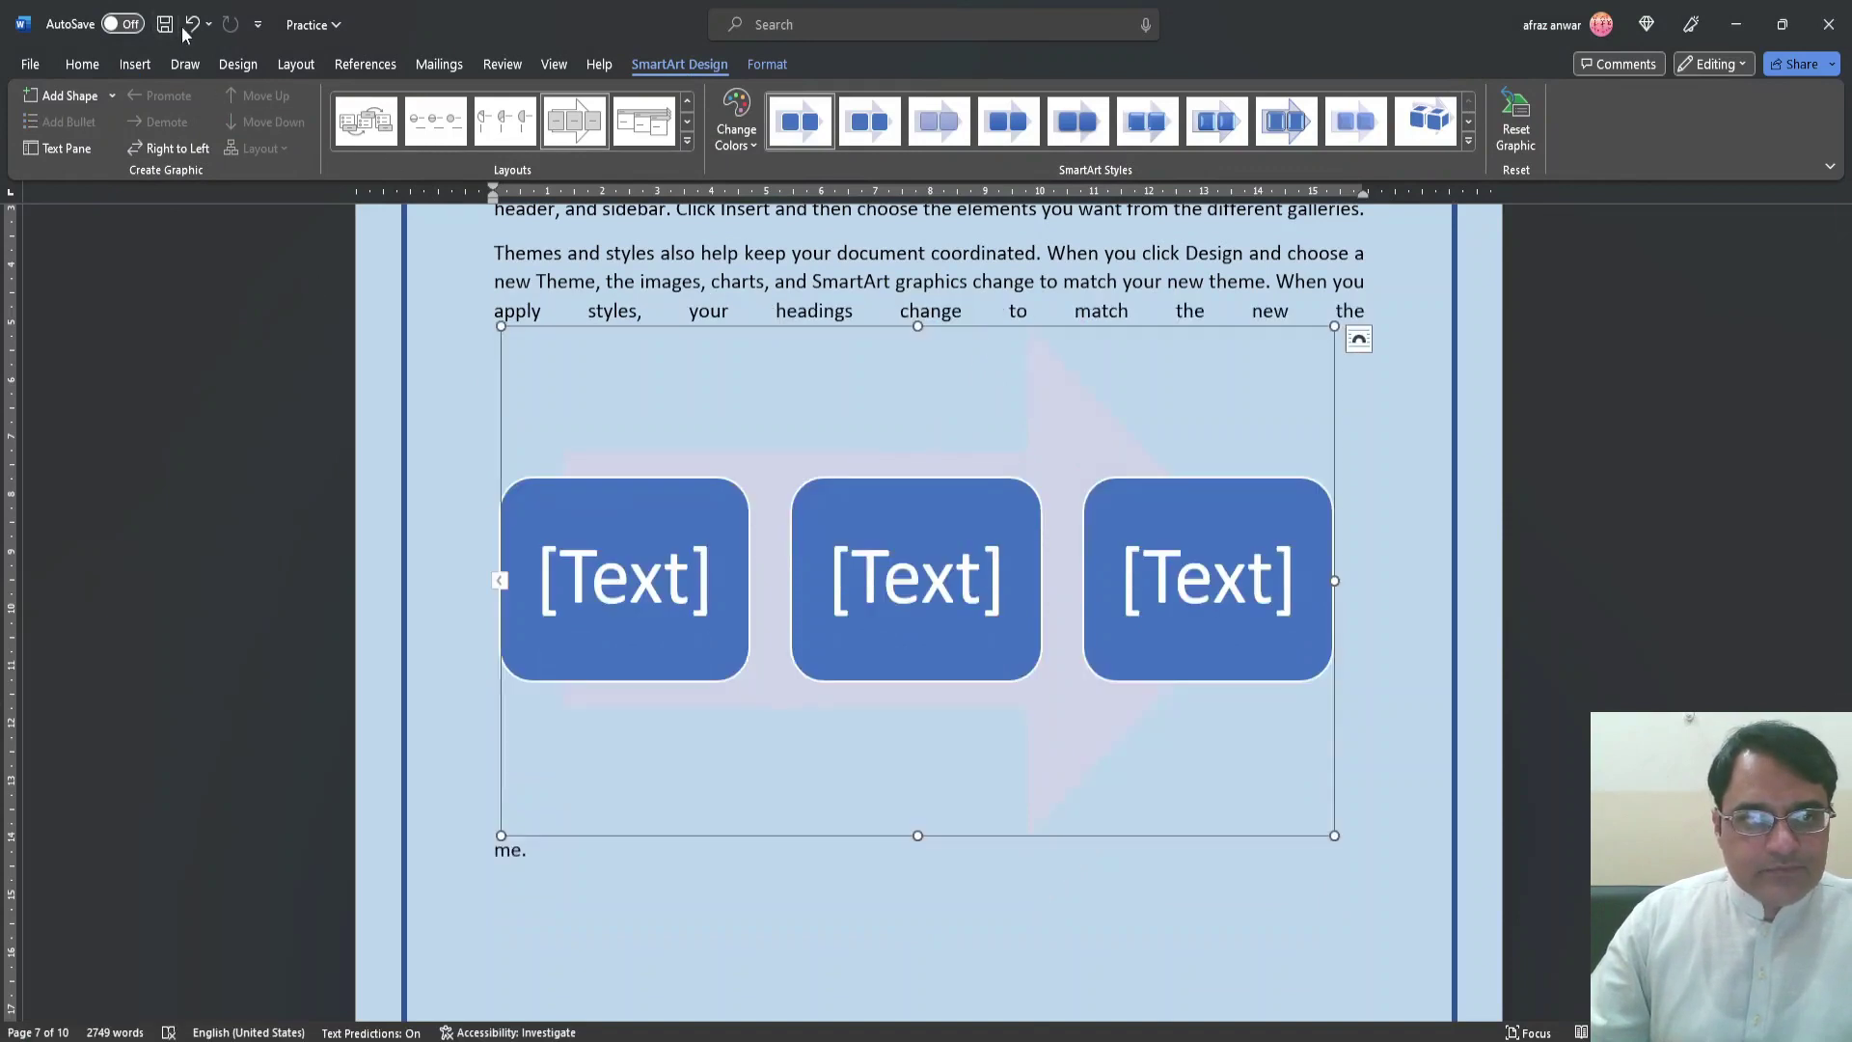
click(191, 26)
click(1374, 728)
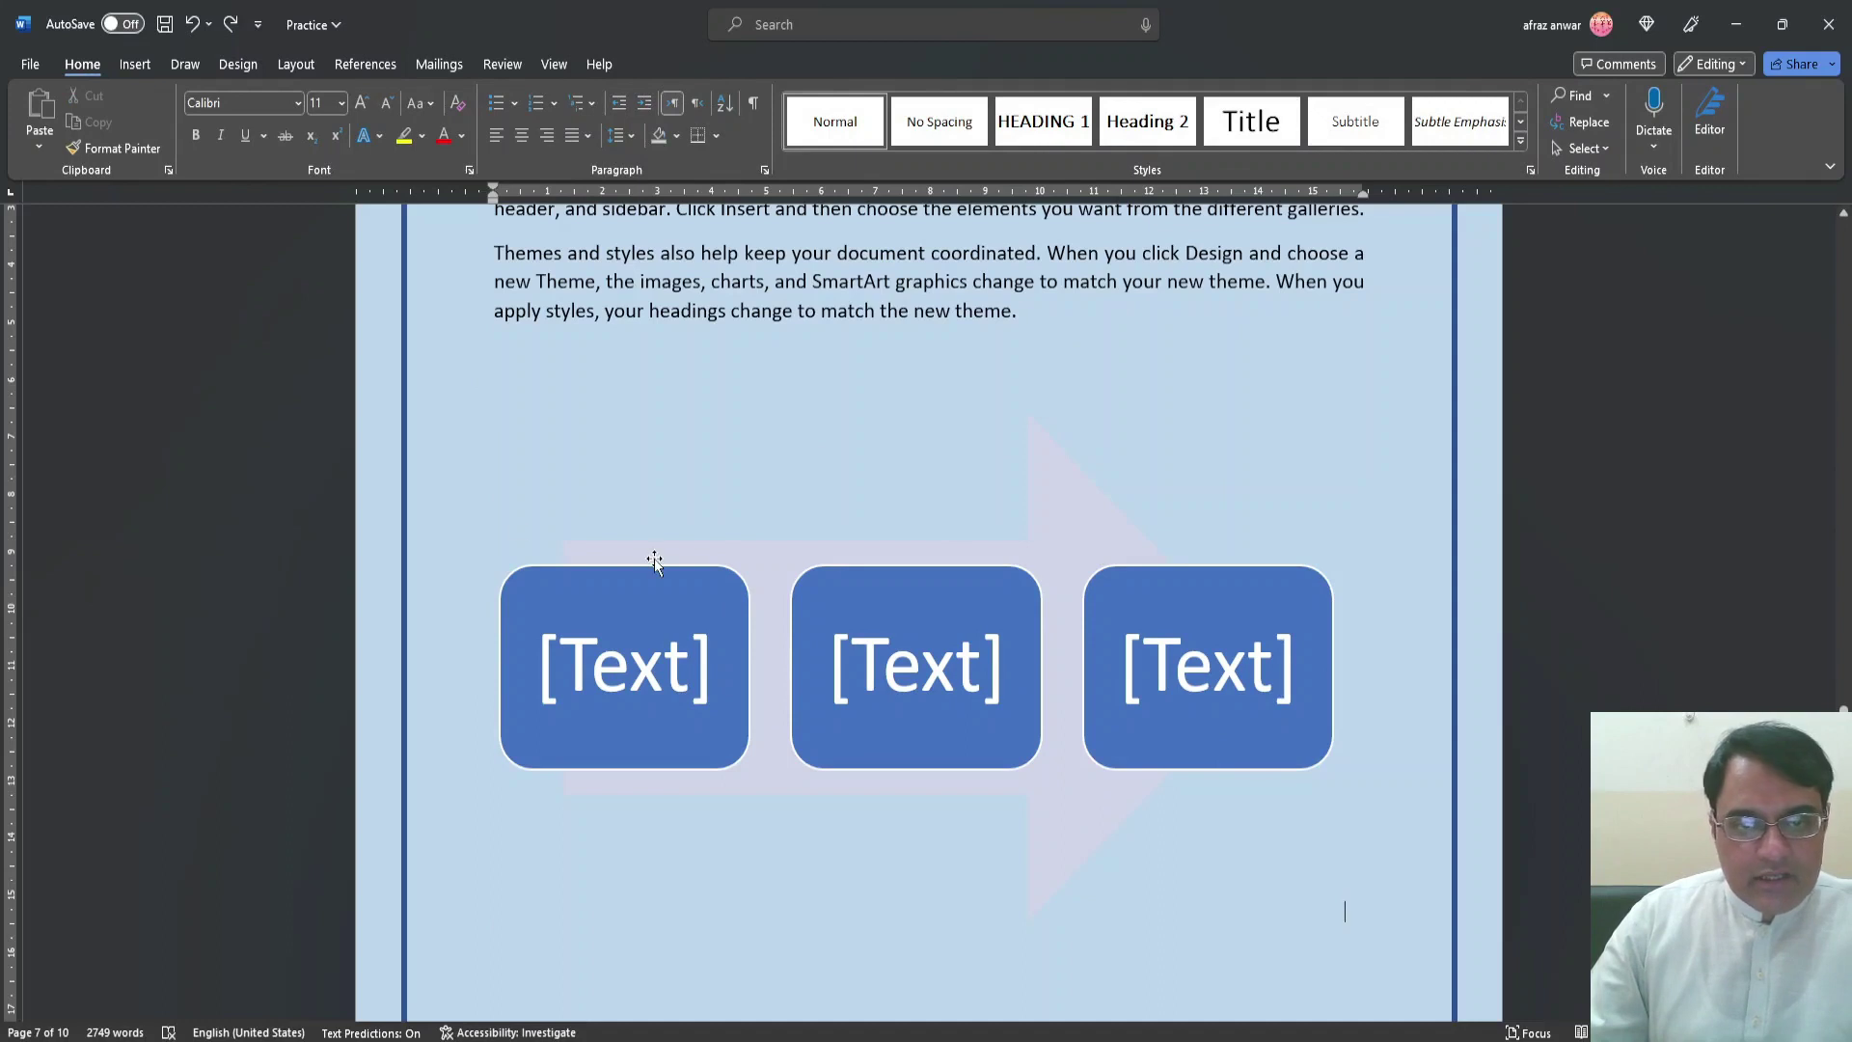
Insert an Organization Chart SmartArt graphic from the Hierarchy category below the Continuous Block Process graphic and deselect it
drag(654, 562, 1392, 773)
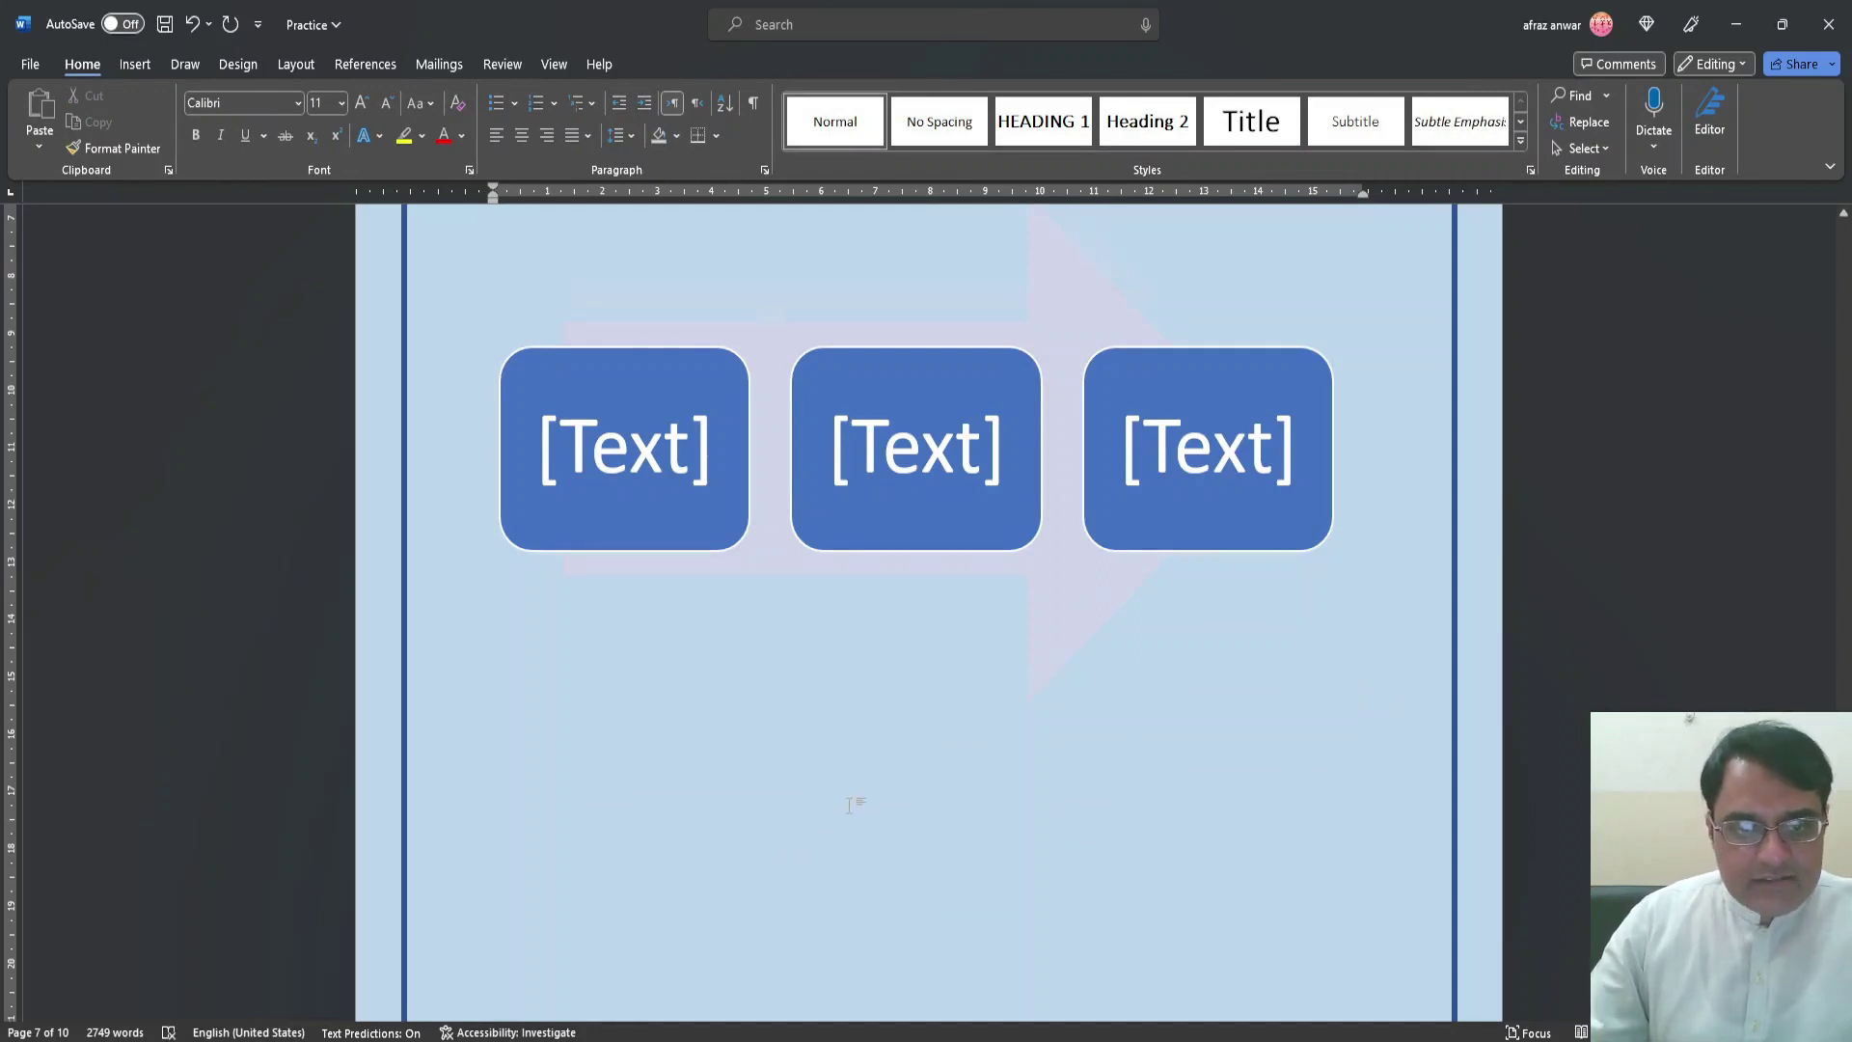
scroll(856, 799, down, 3)
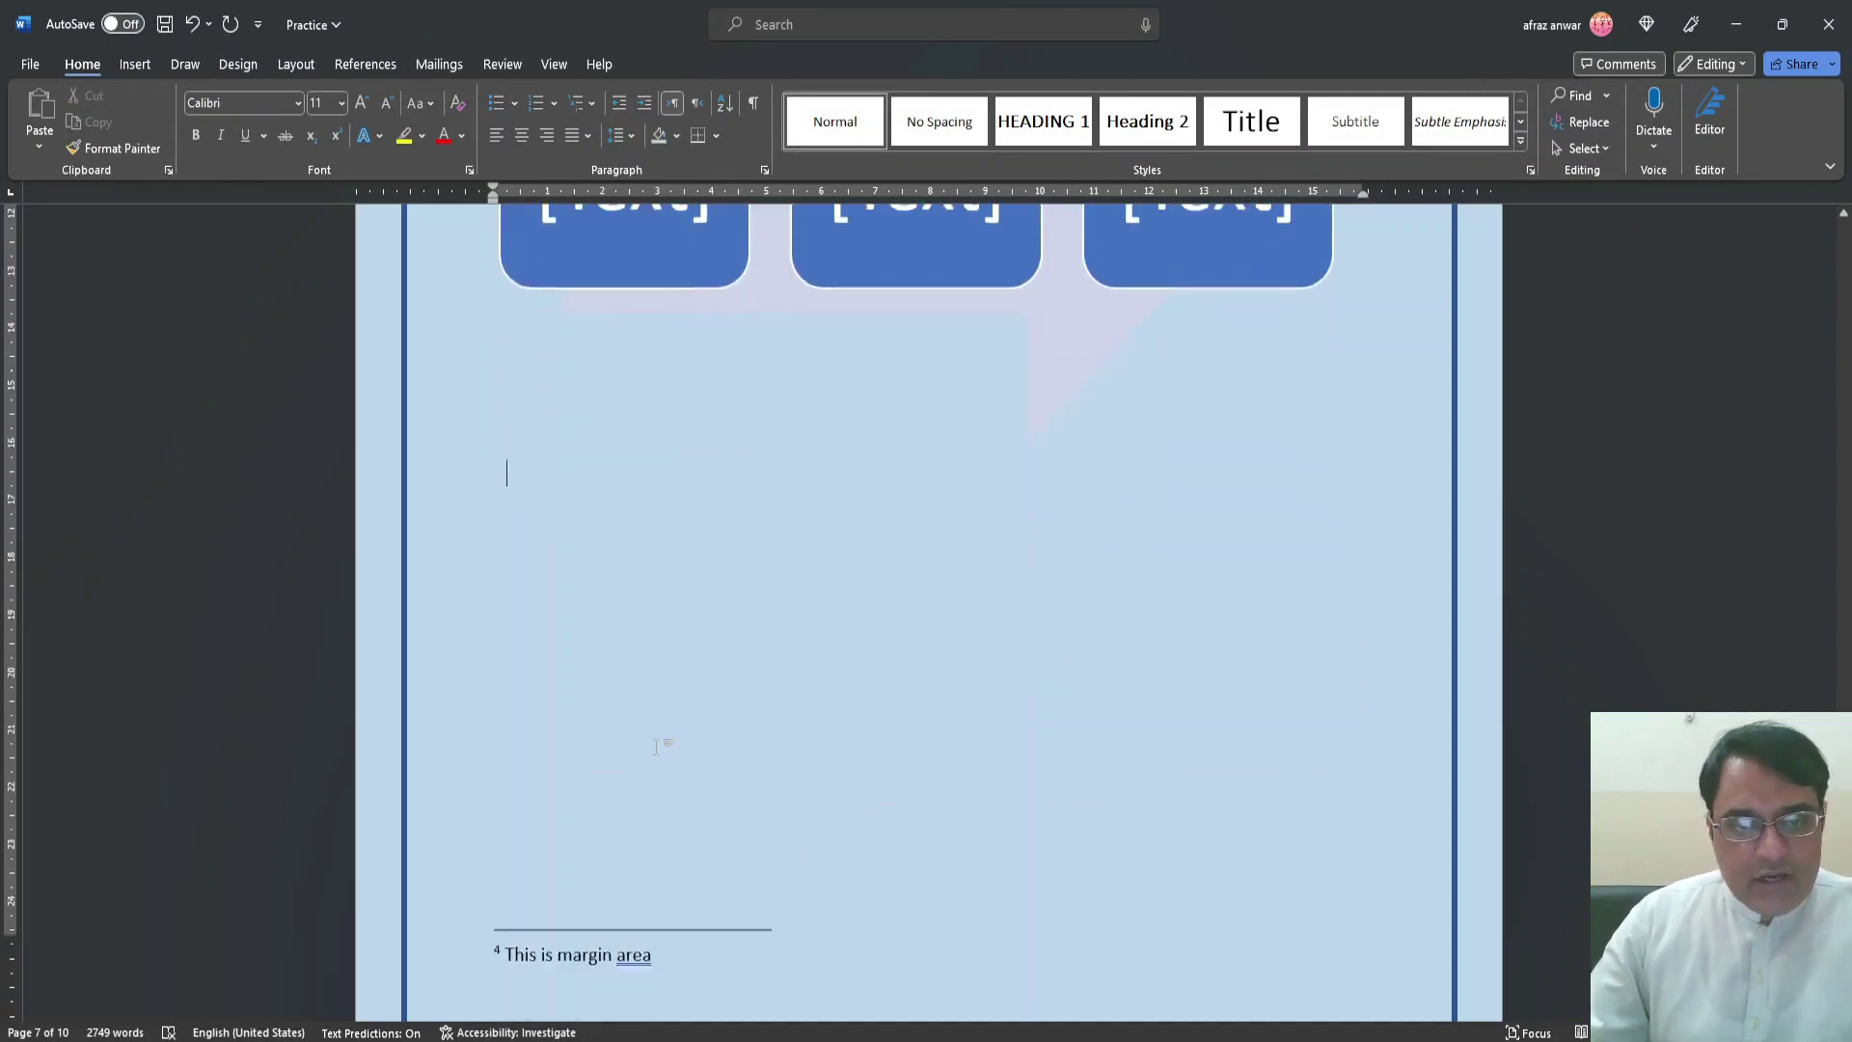
click(136, 65)
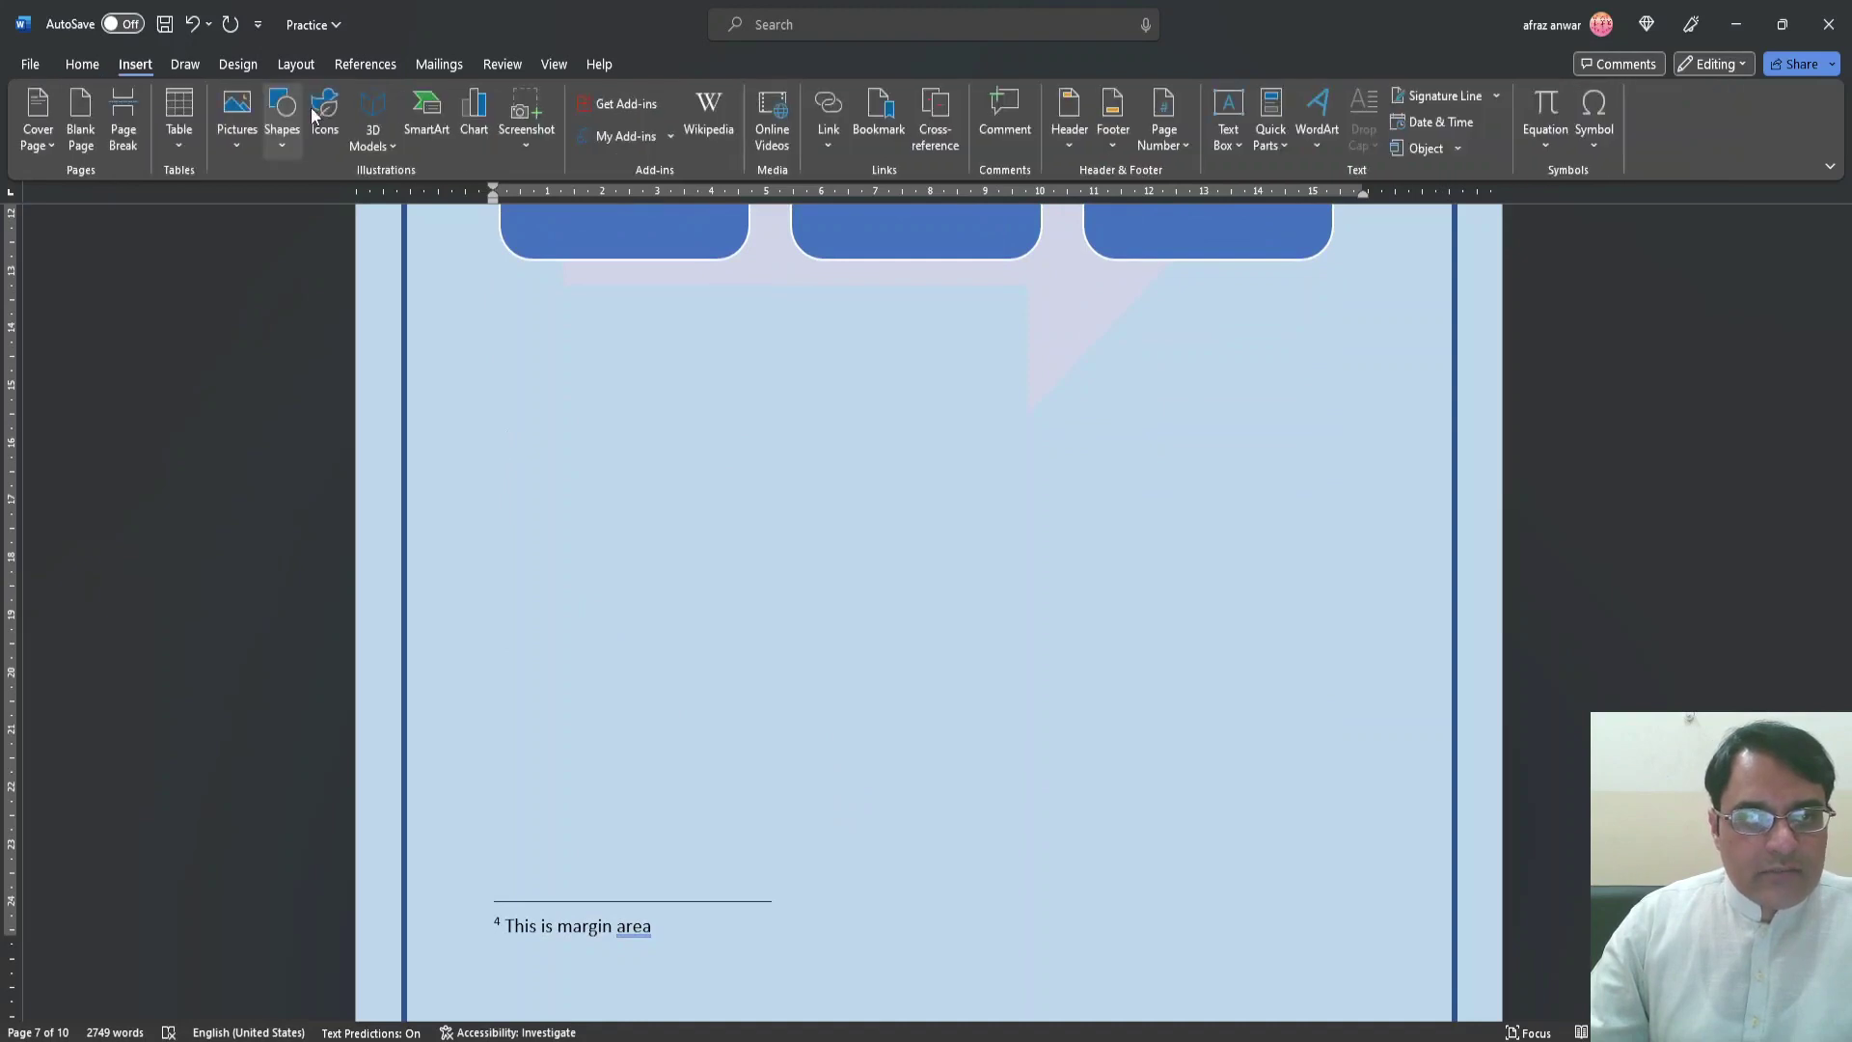
click(425, 117)
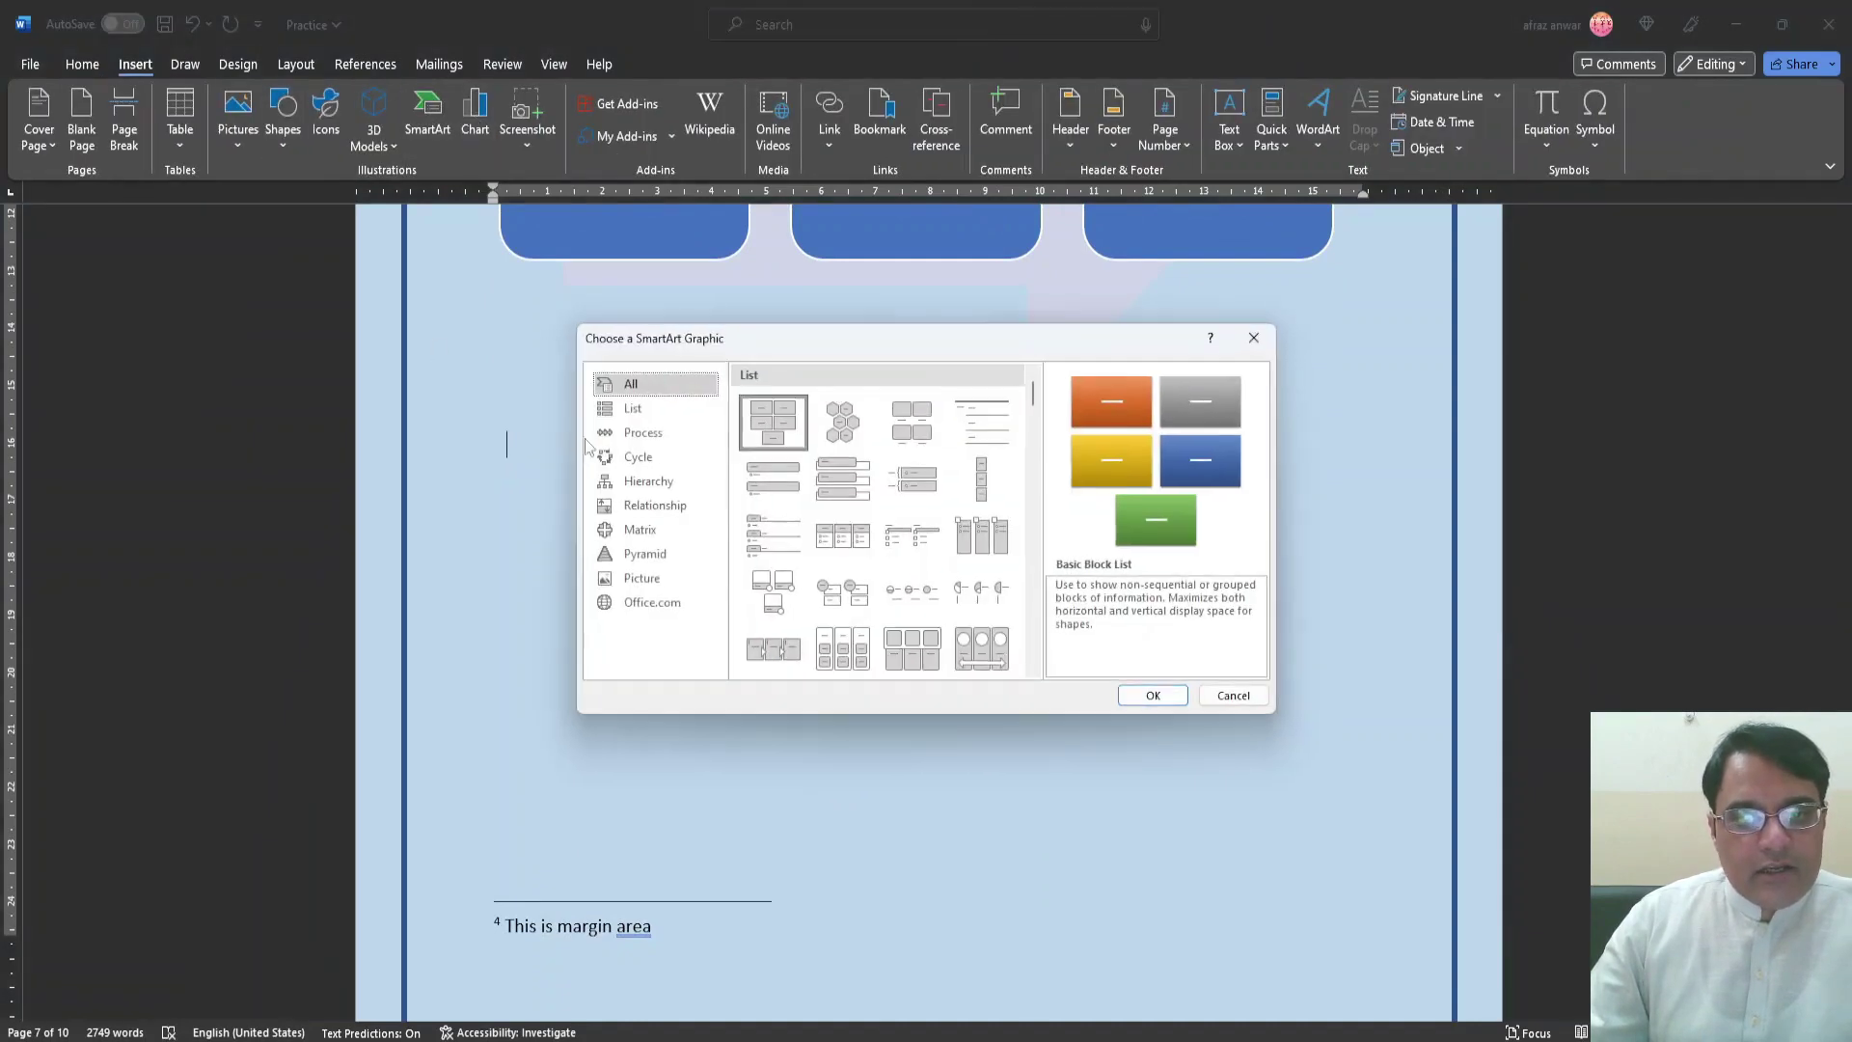
click(637, 412)
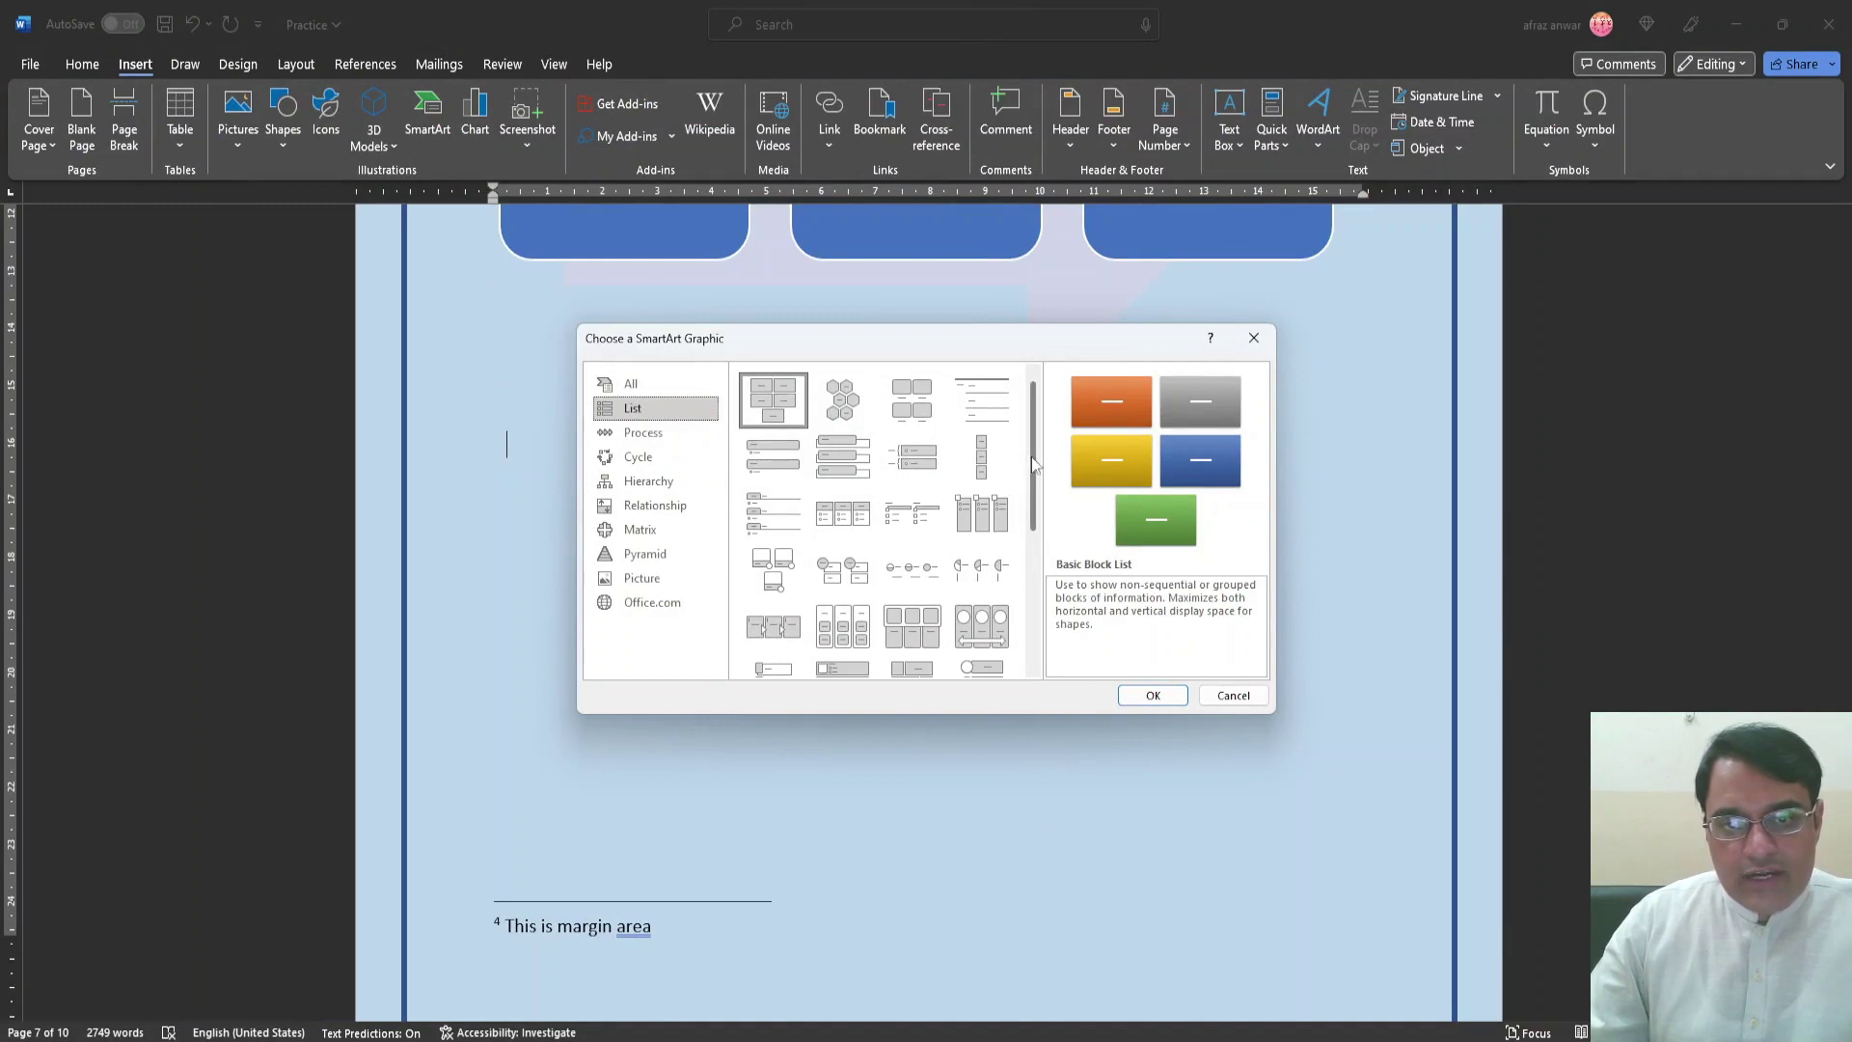
click(664, 481)
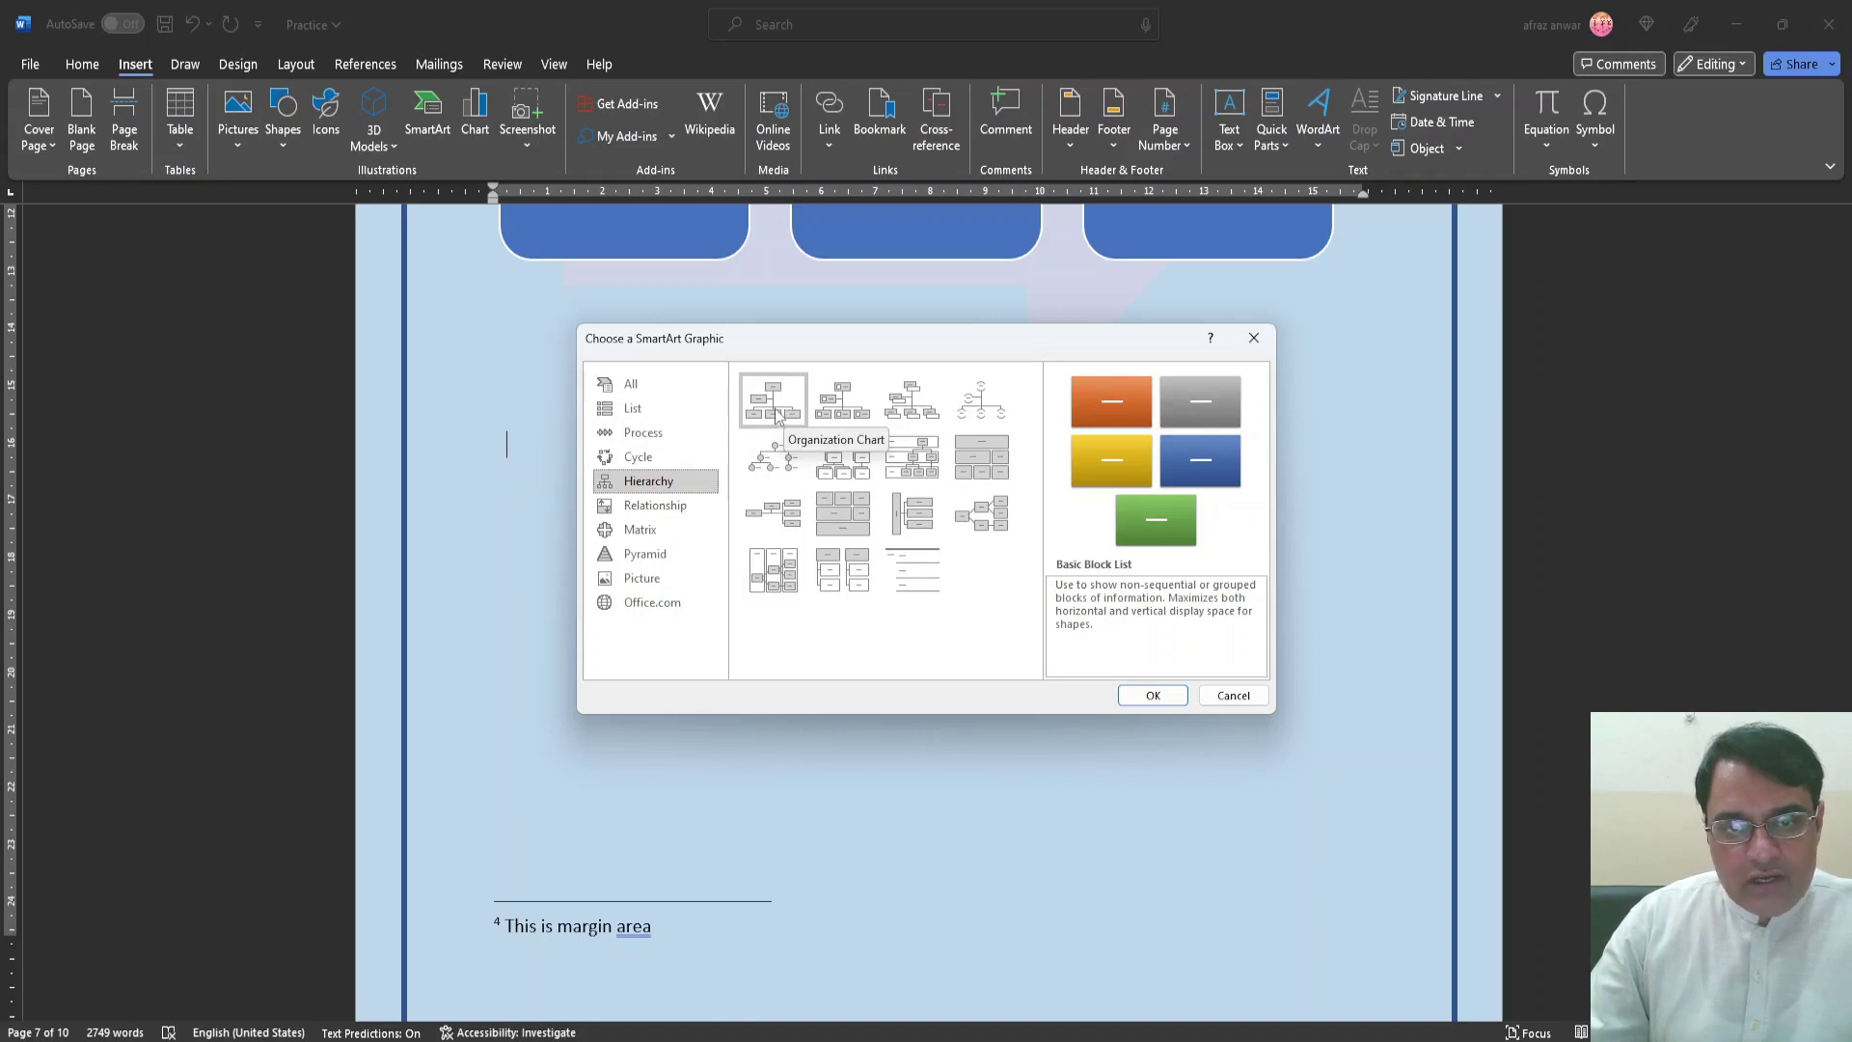
click(776, 415)
click(1155, 696)
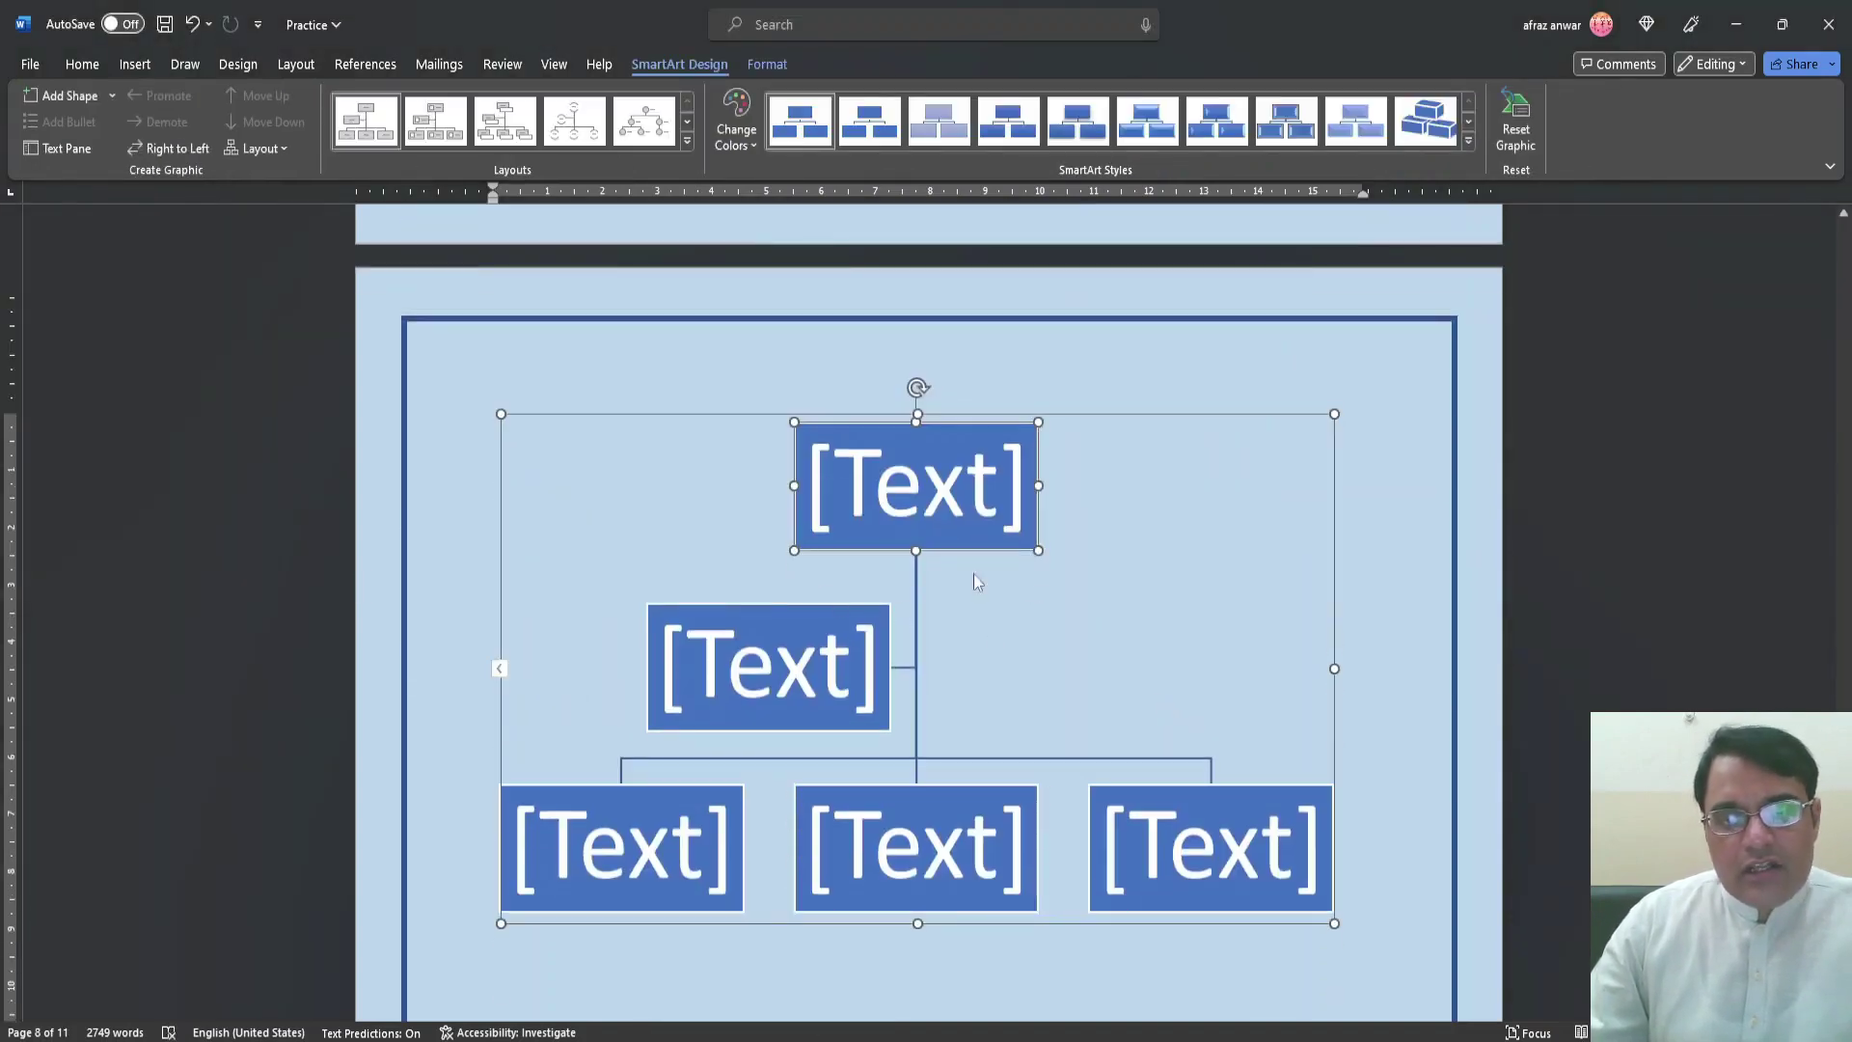
click(1094, 966)
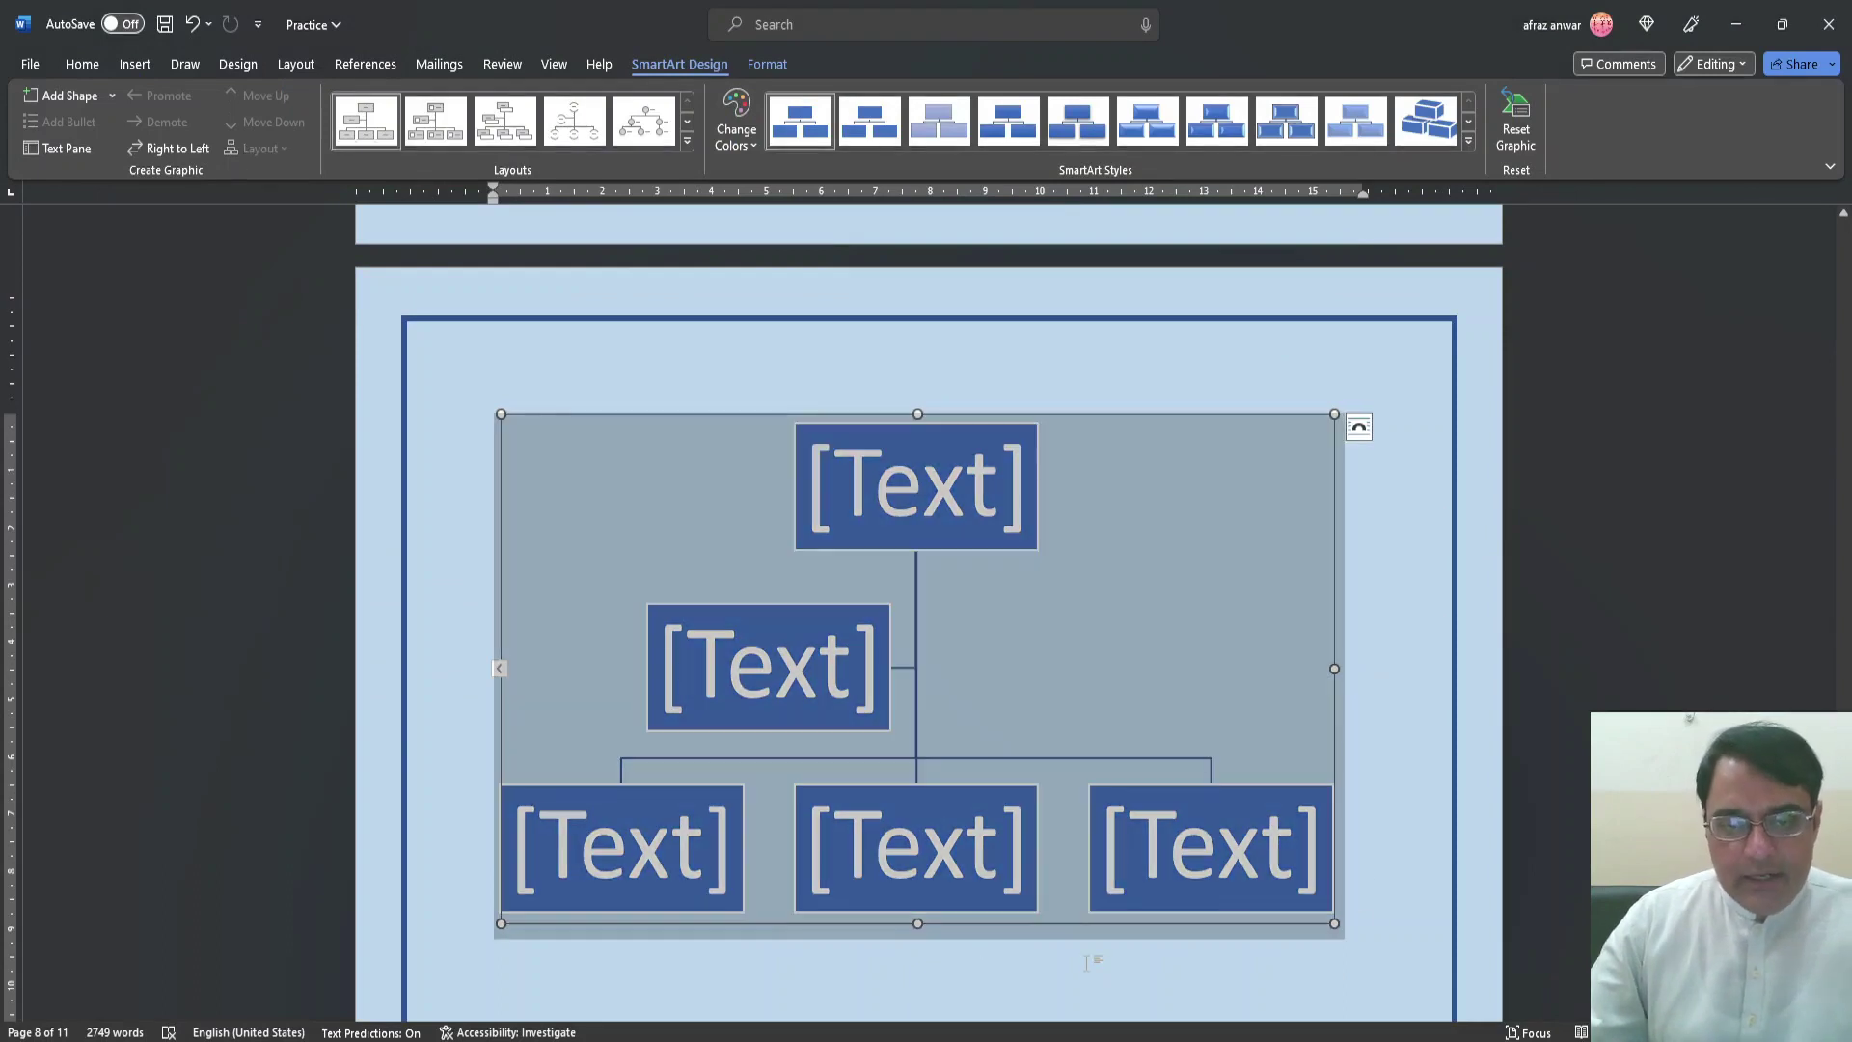
click(1399, 791)
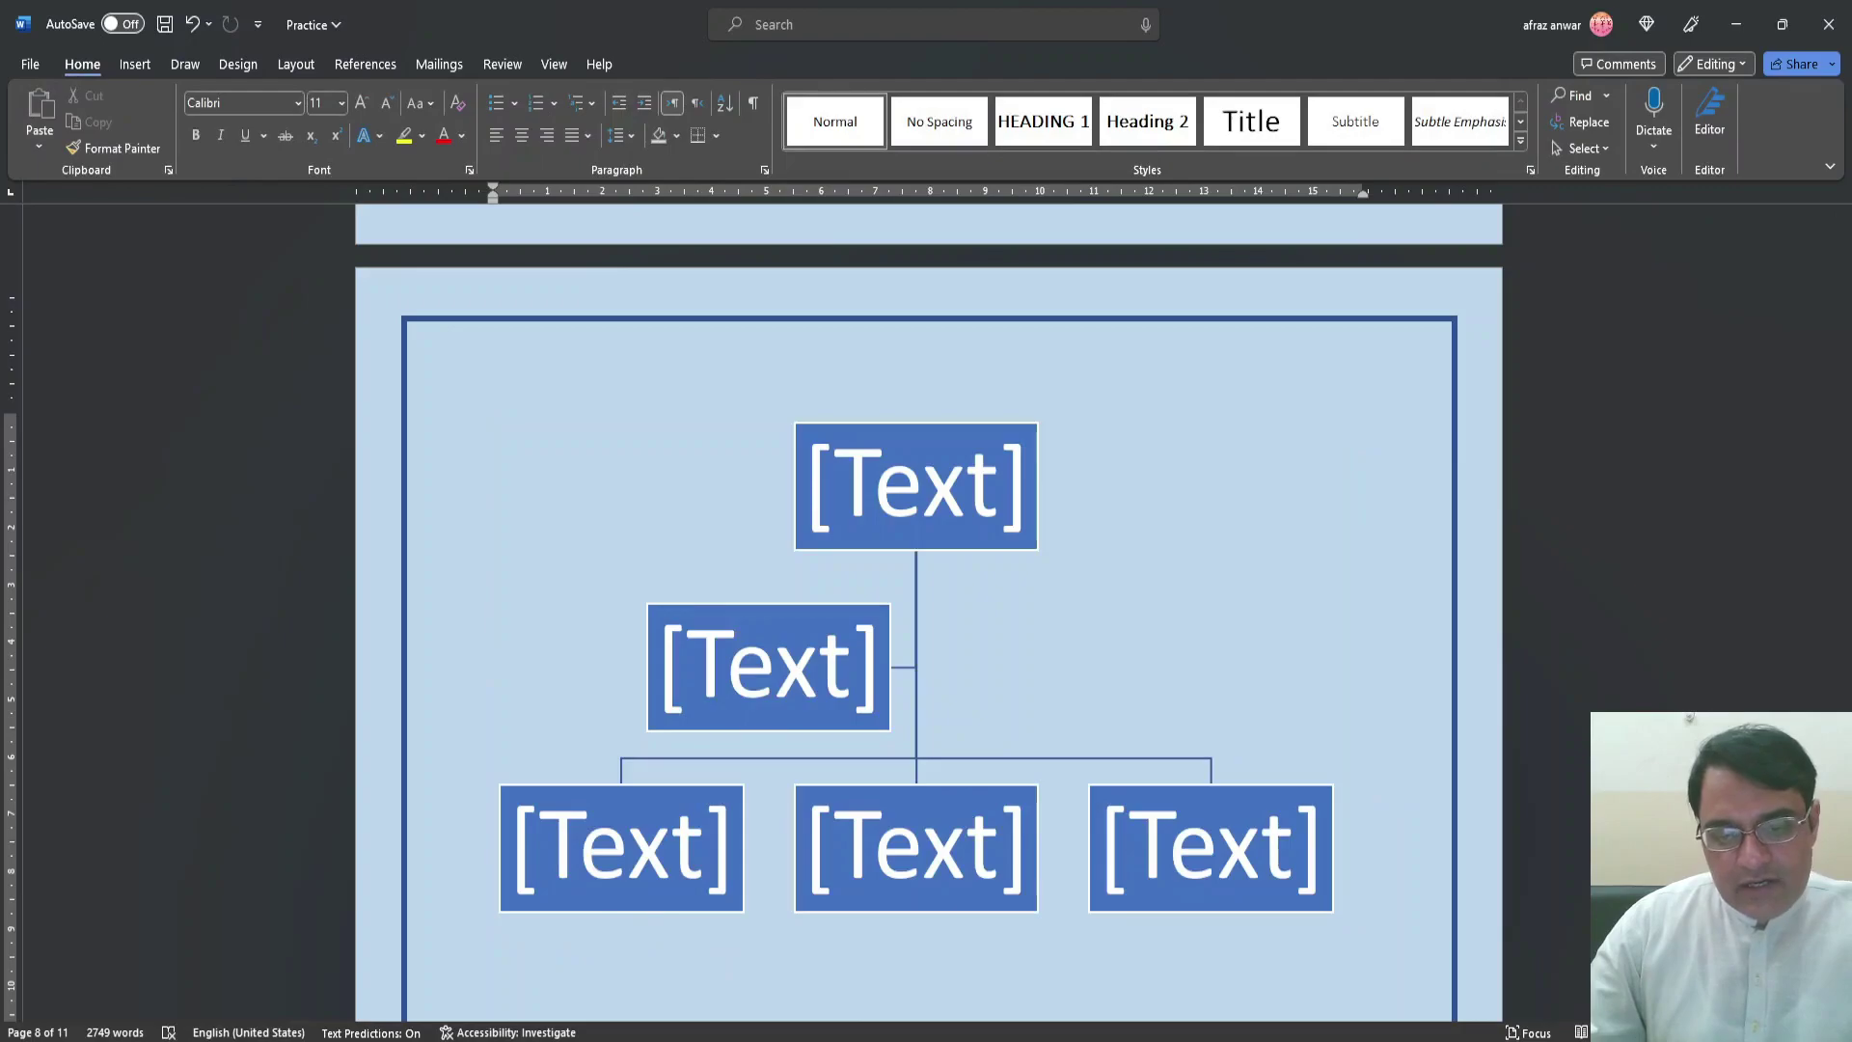
Switch to the skills-measured PDF in Edge, underline "screenshots" and "screen clippings" in the skills list, and return to Word
key(alt+Tab)
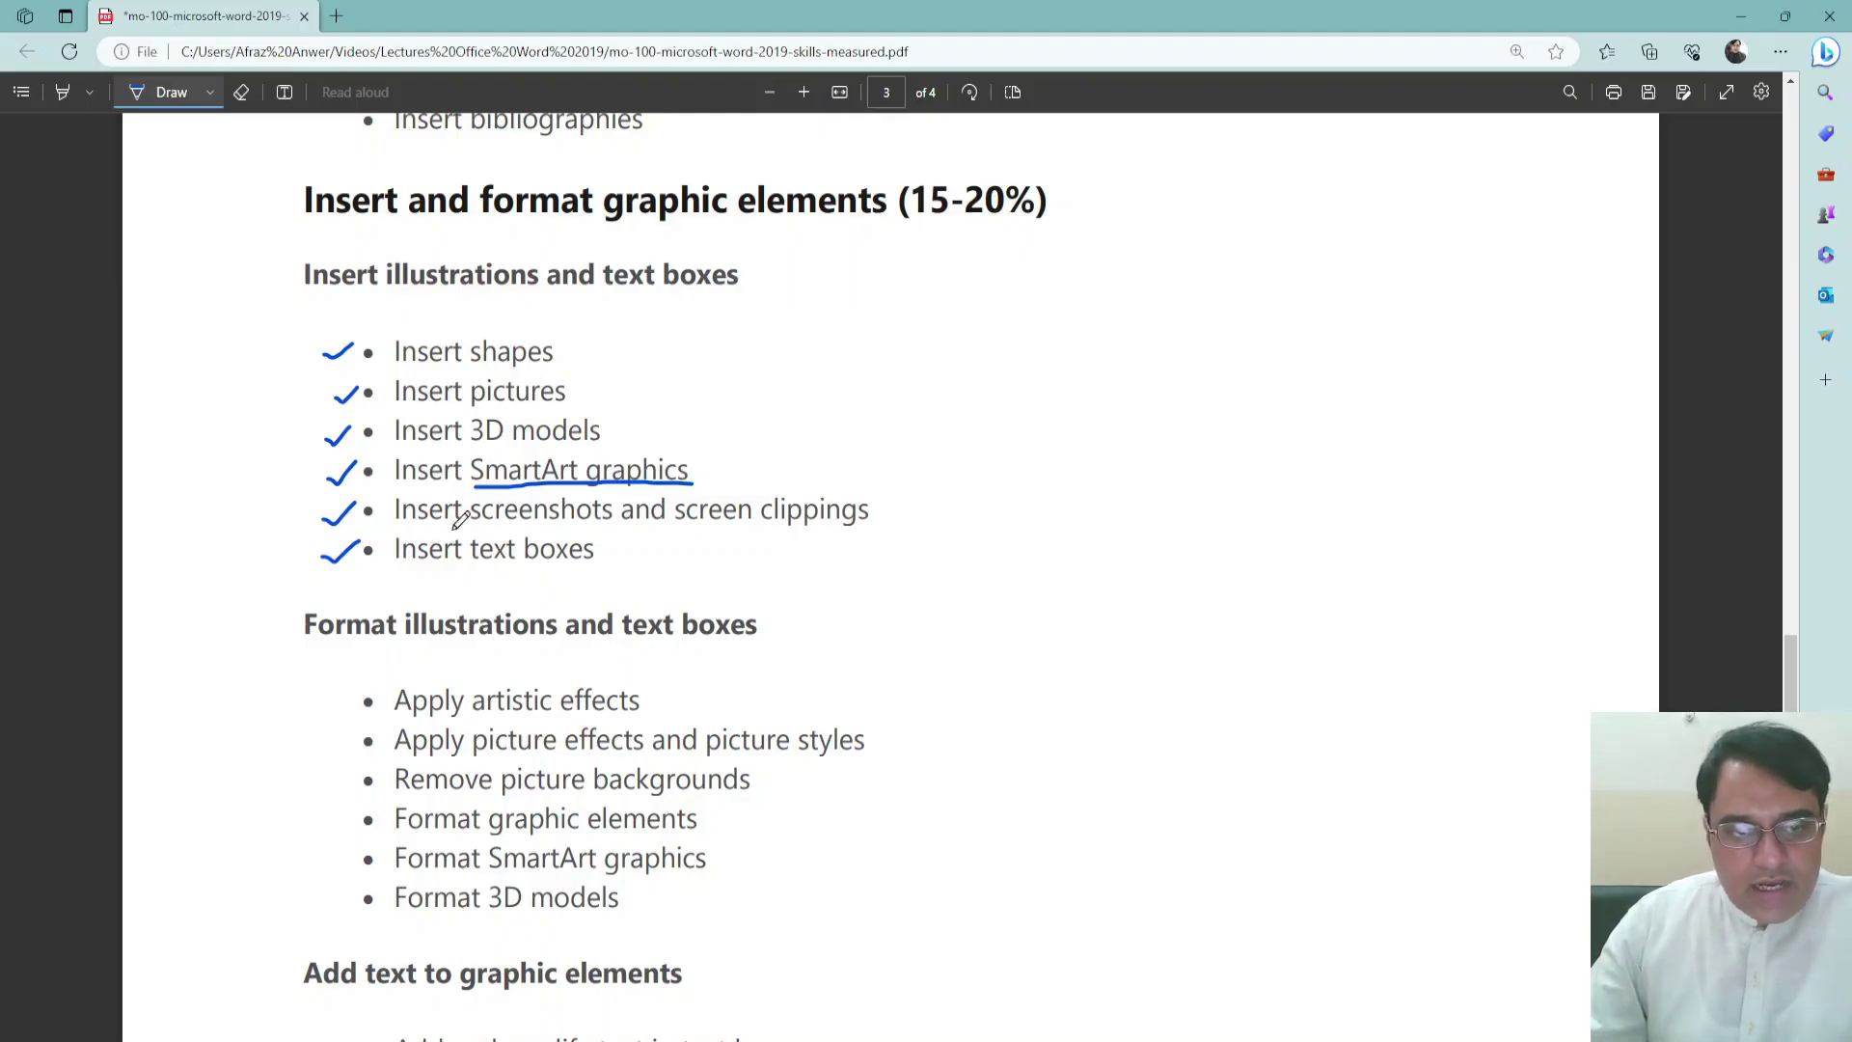
drag(471, 528, 906, 523)
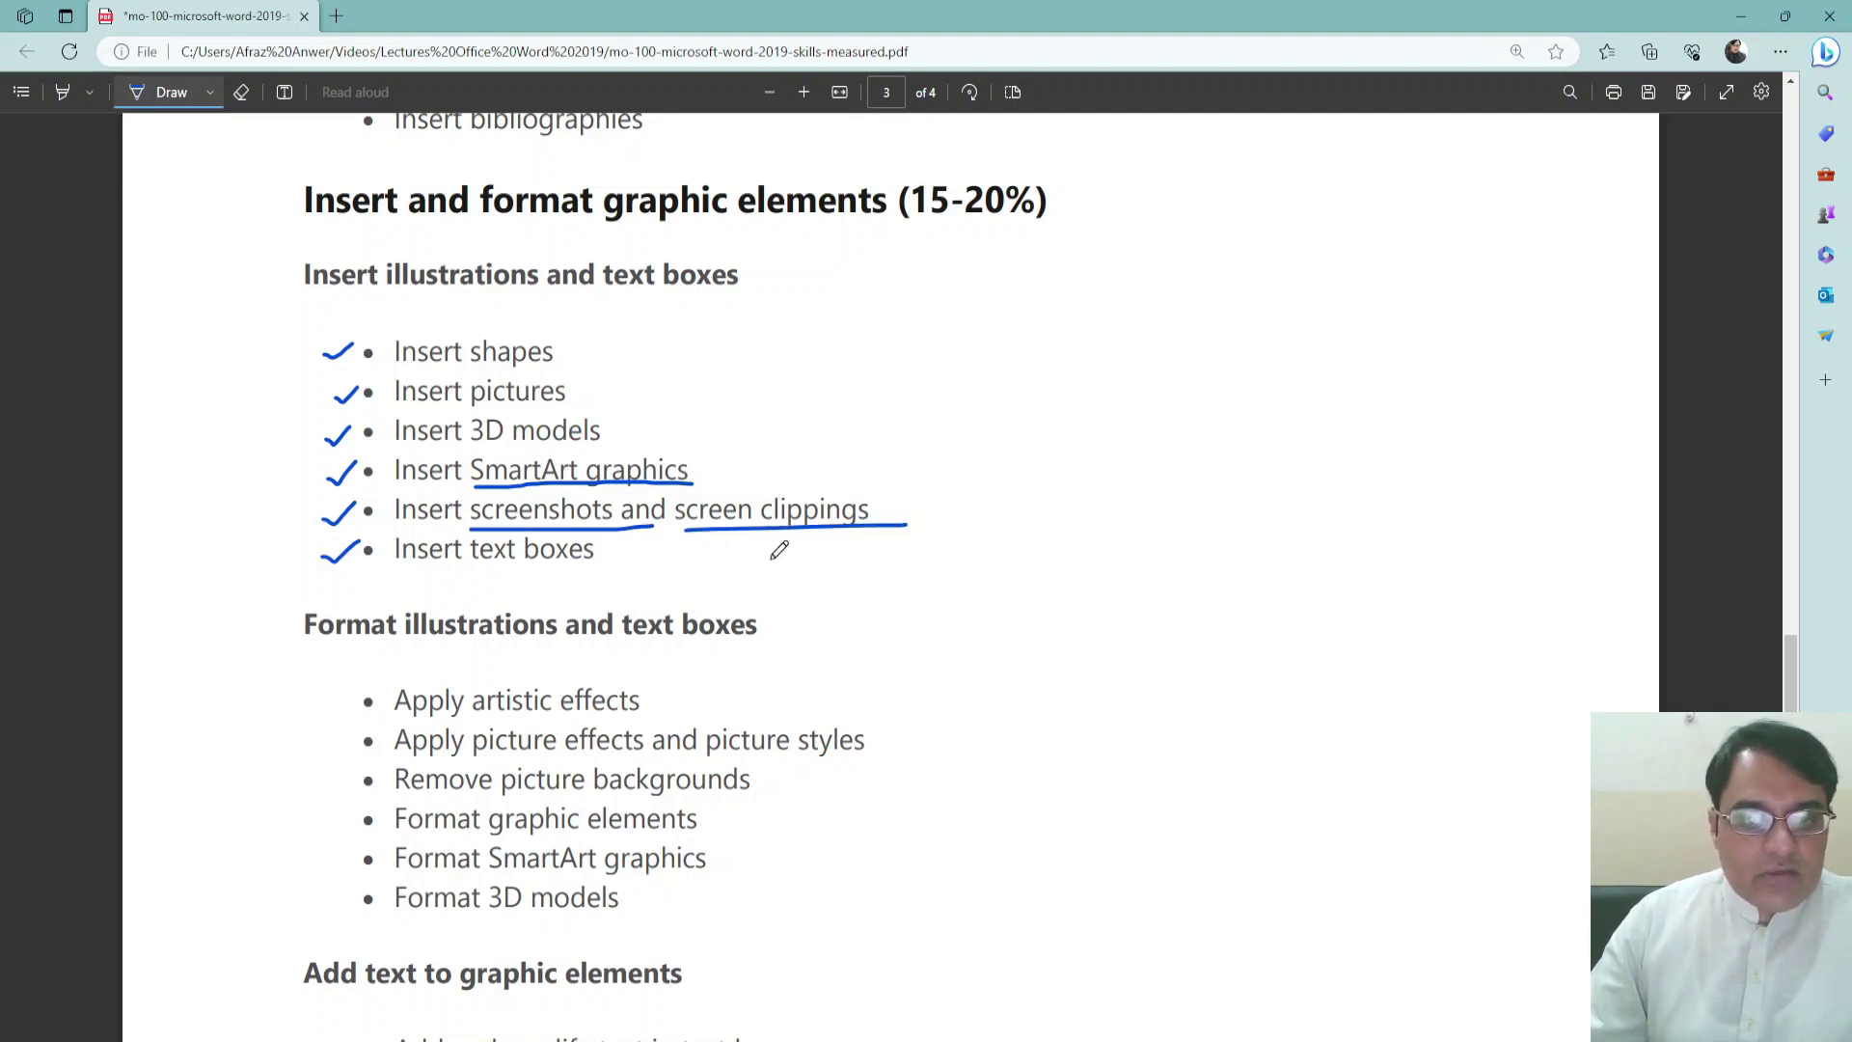
key(alt+Tab)
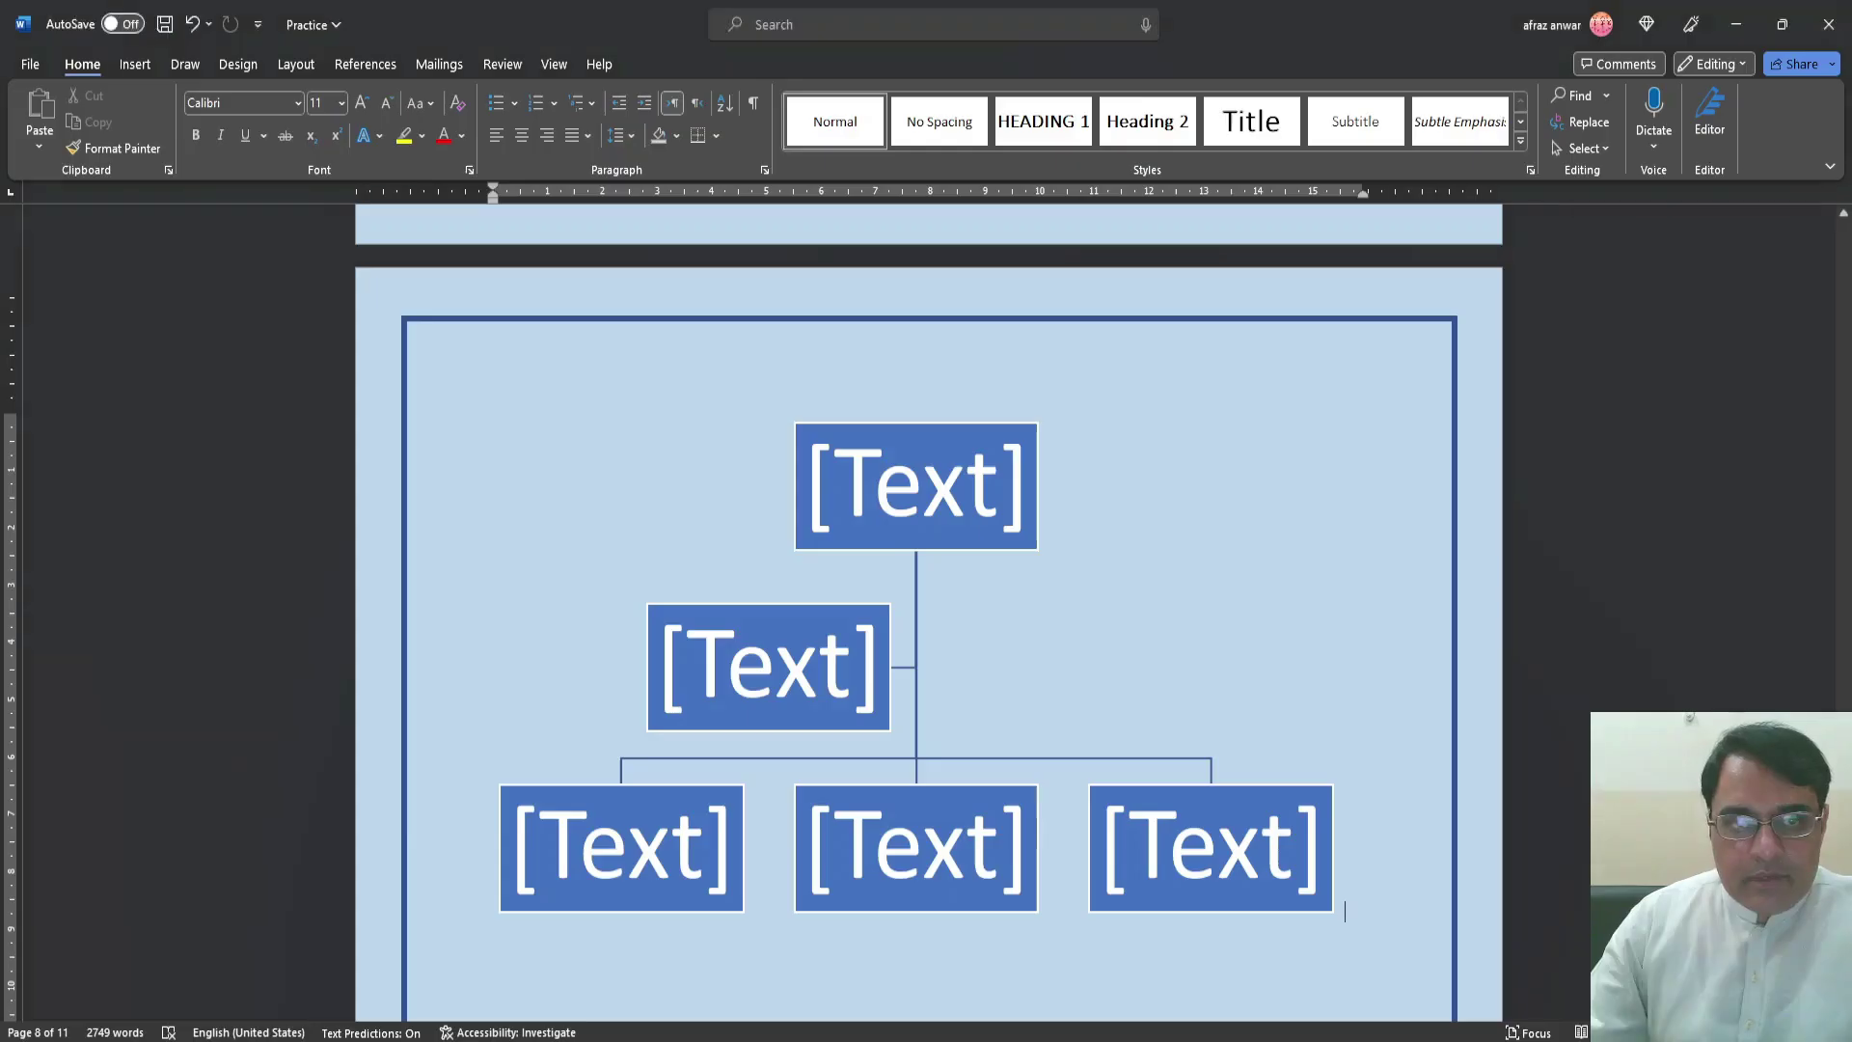
Add a blank paragraph below the last text paragraph on page 7, above the Continuous Block Process graphic
scroll(923, 645, down, 5)
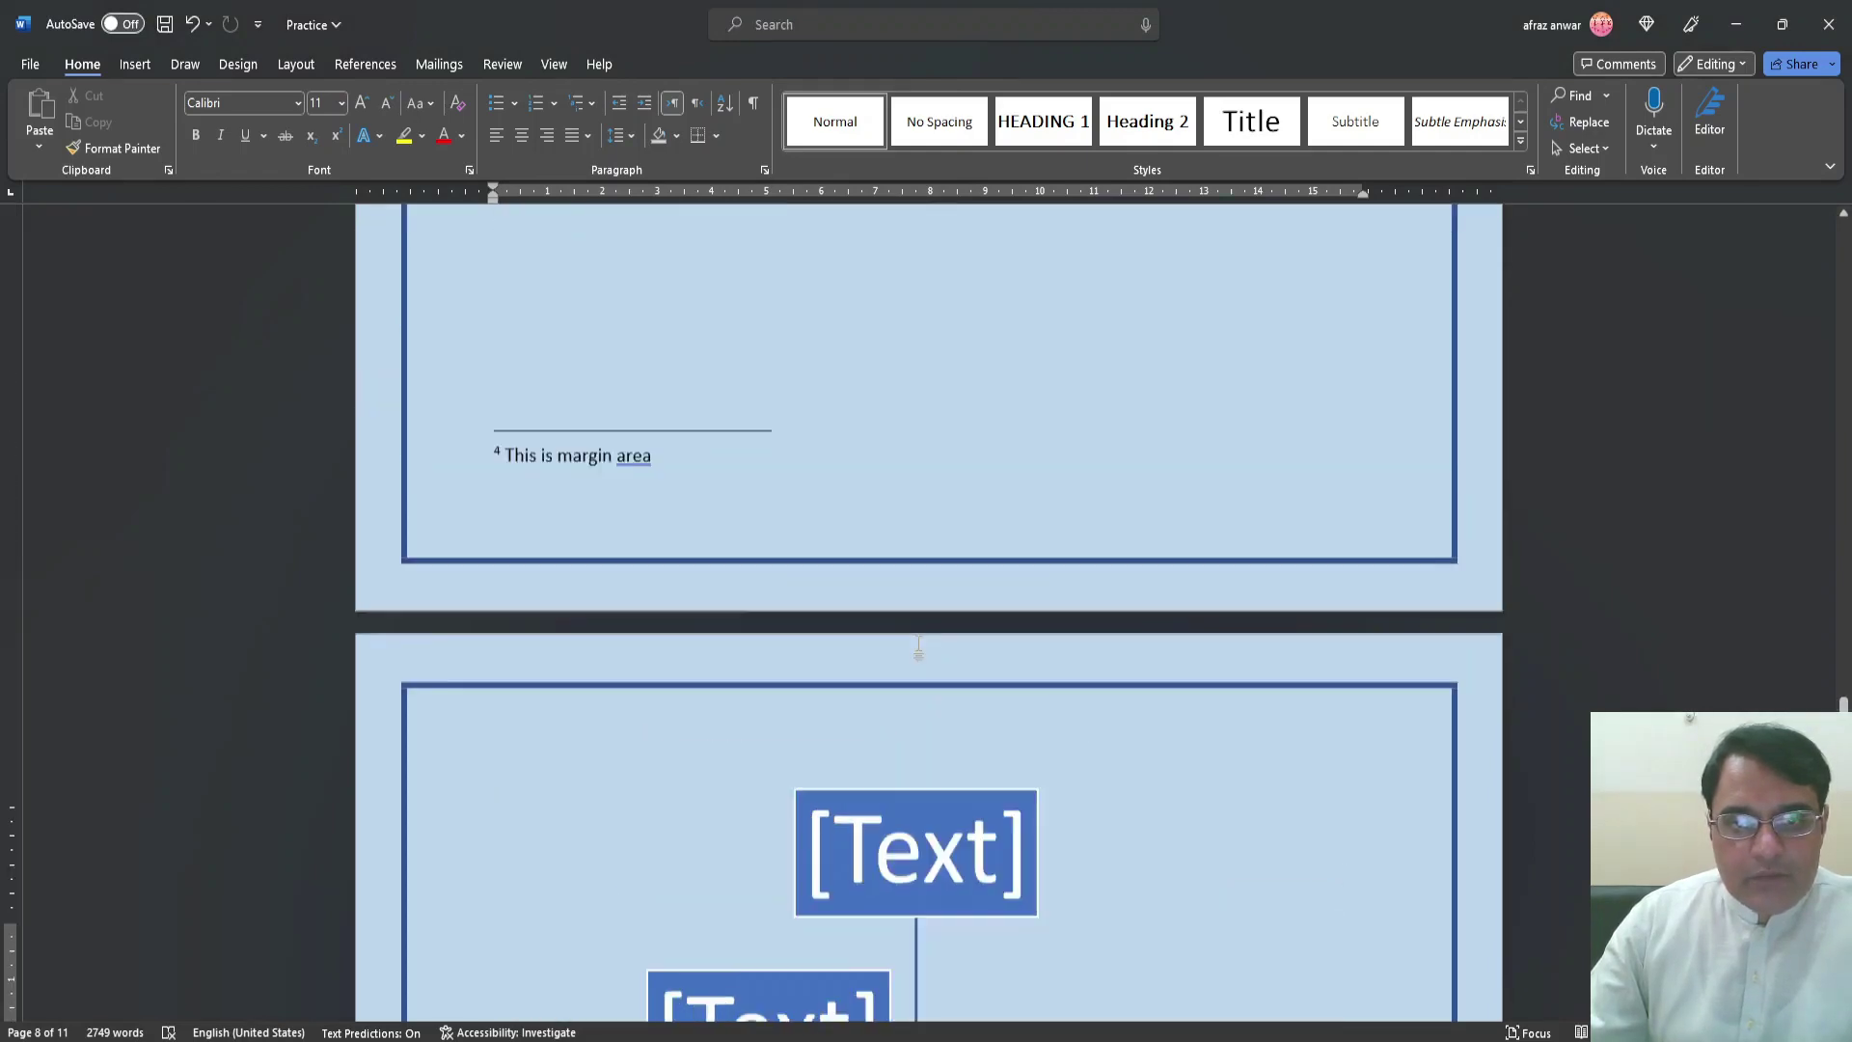
scroll(918, 644, down, 3)
scroll(916, 642, up, 15)
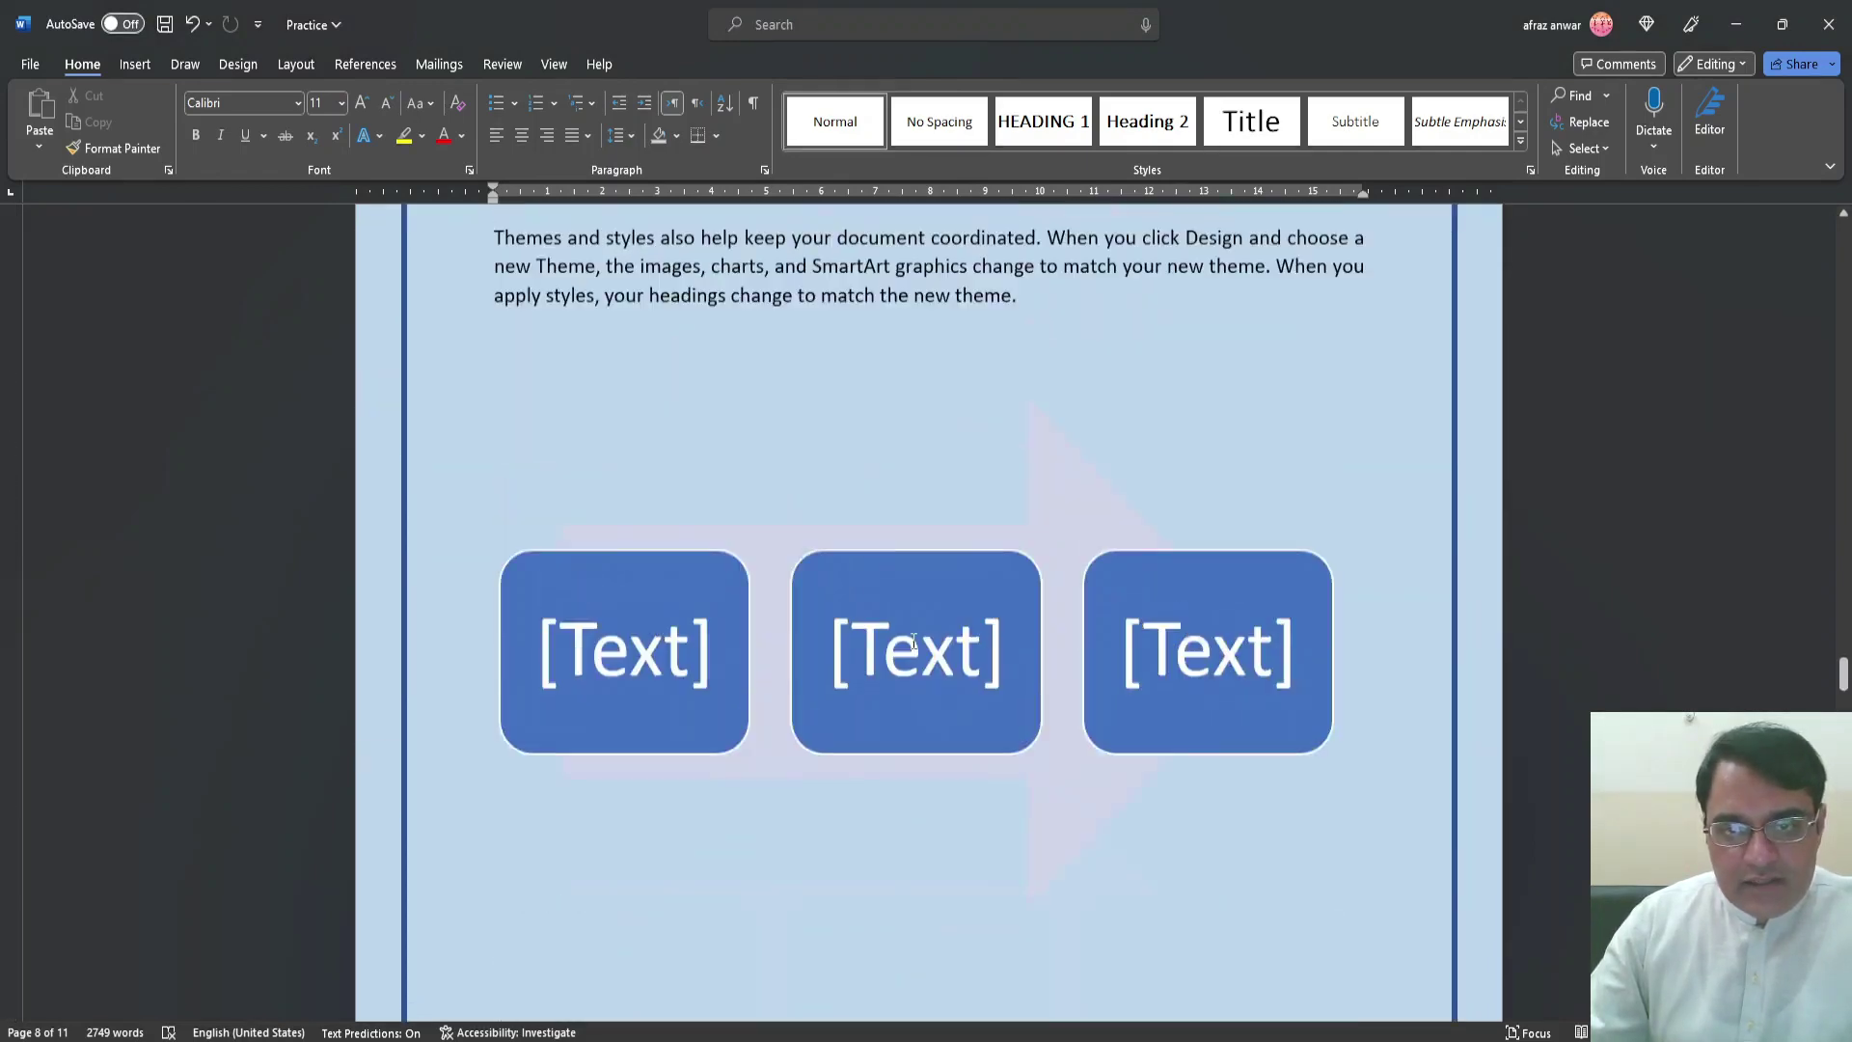
scroll(913, 640, up, 10)
scroll(925, 675, down, 9)
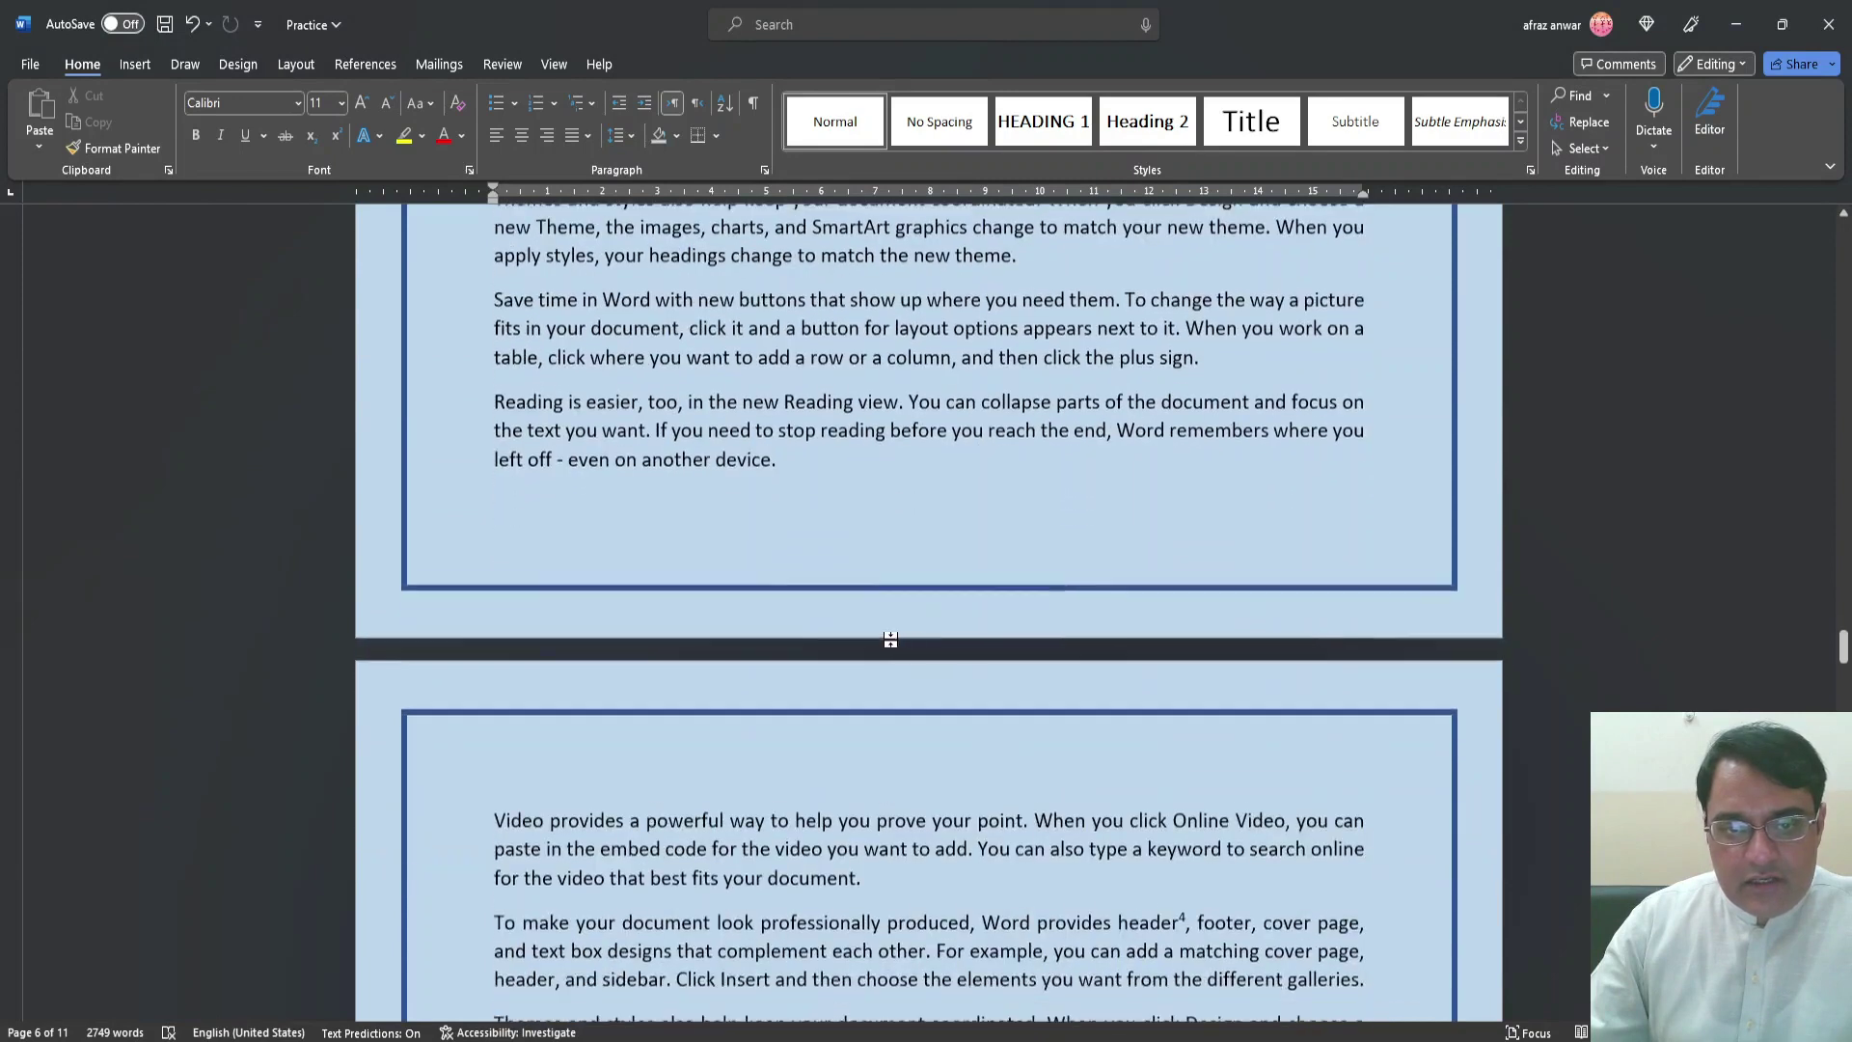
scroll(1061, 781, down, 3)
scroll(1066, 773, up, 3)
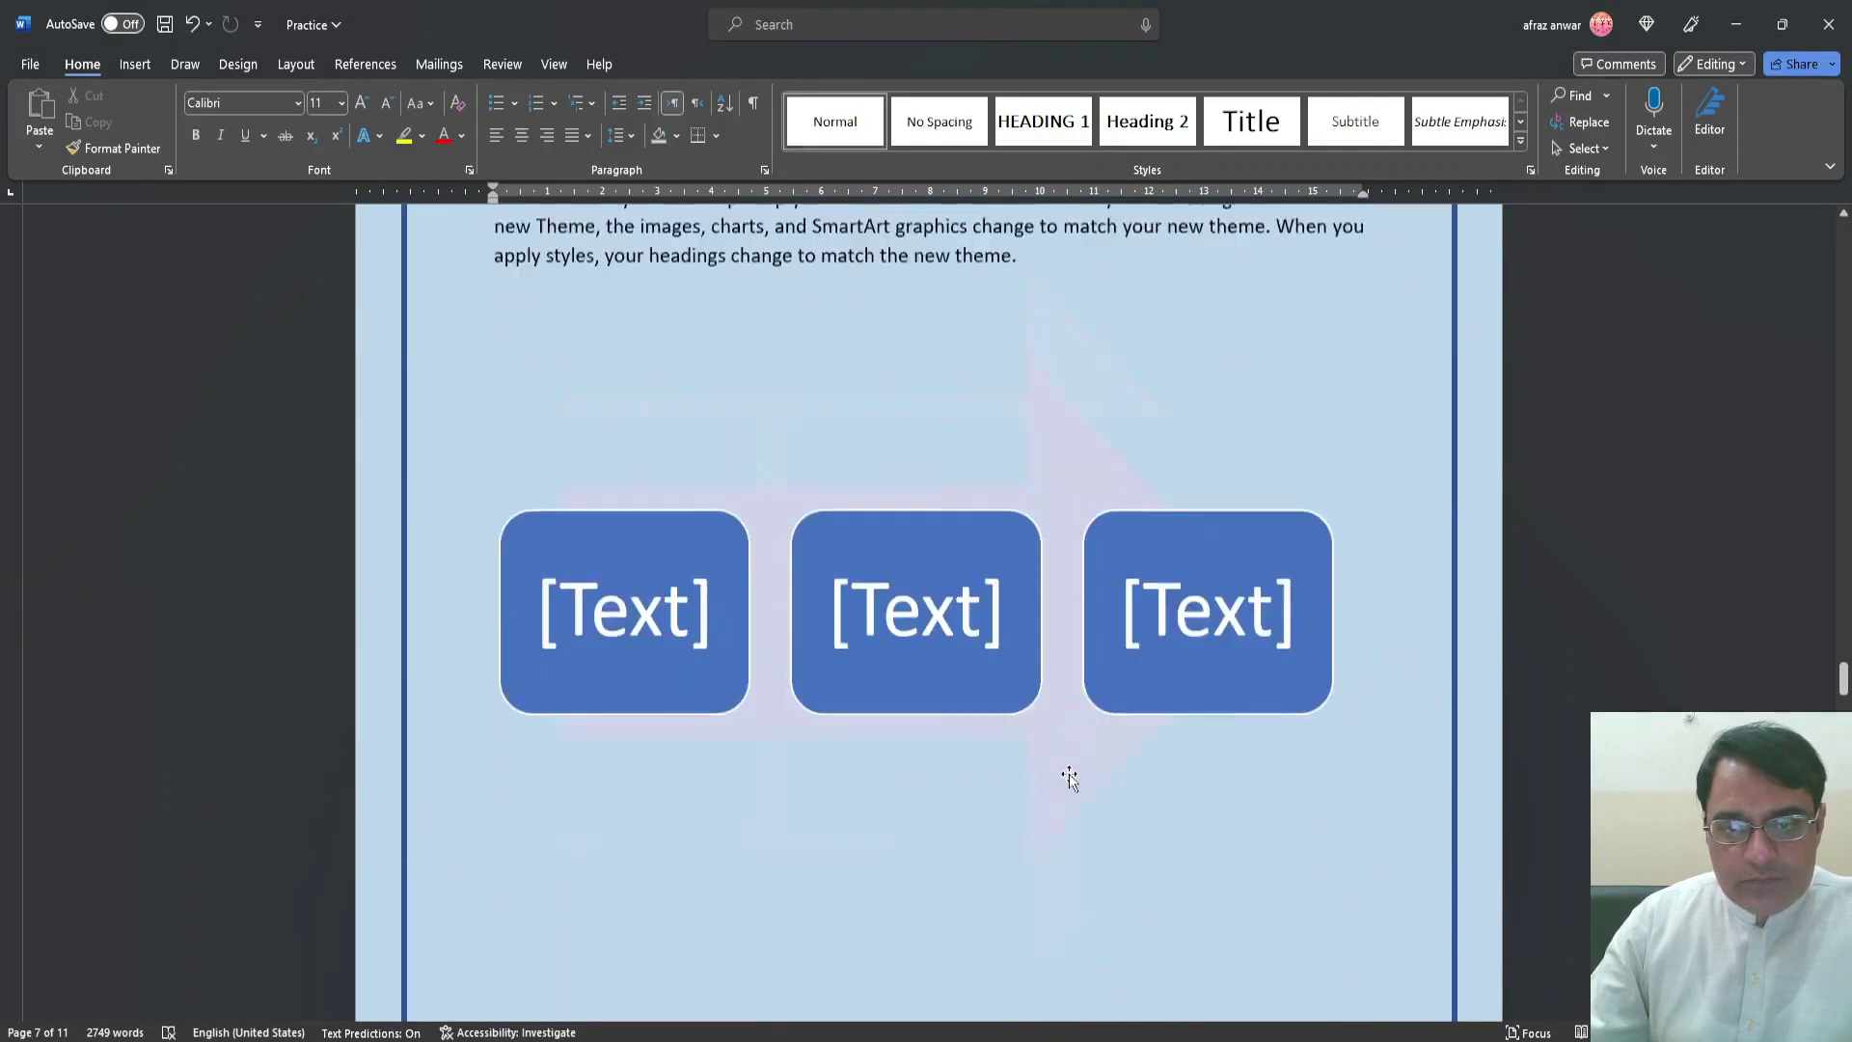
click(1085, 442)
key(Return)
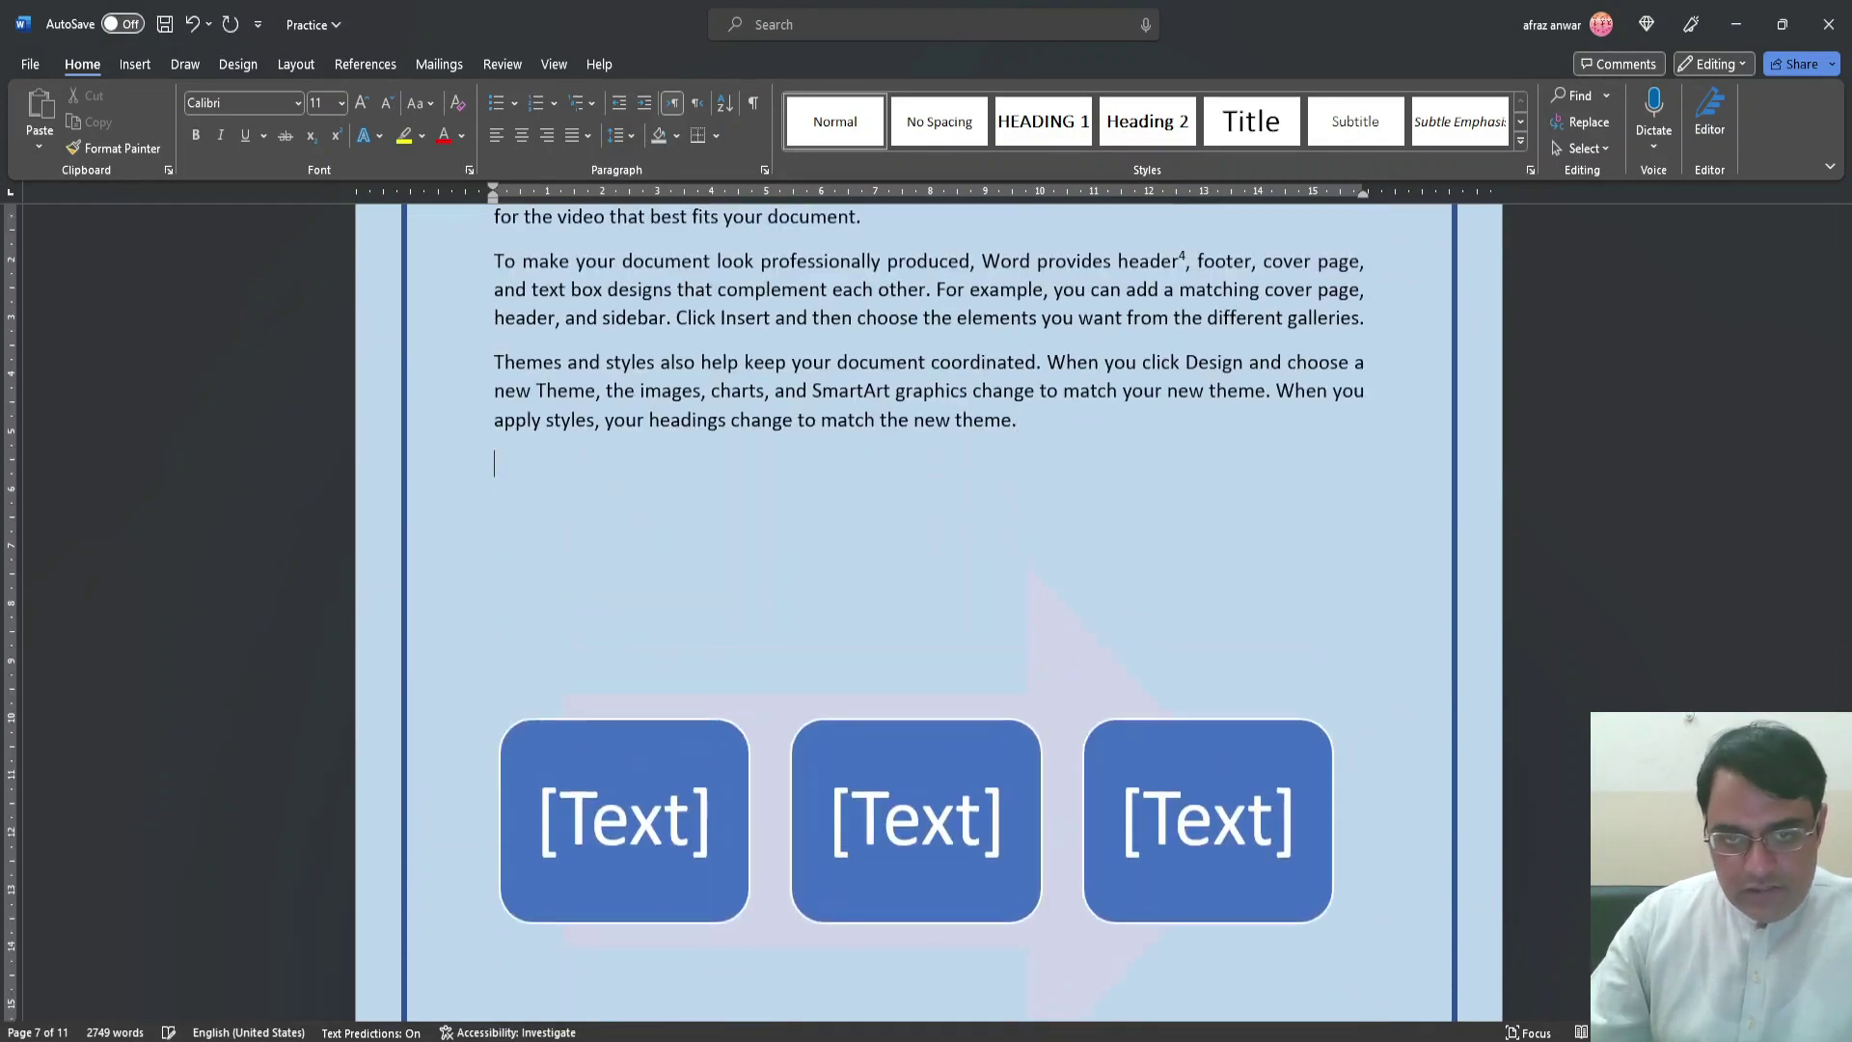
Insert a screenshot of the skills-measured PDF window in the blank paragraph and compare it with the open PDF
click(131, 65)
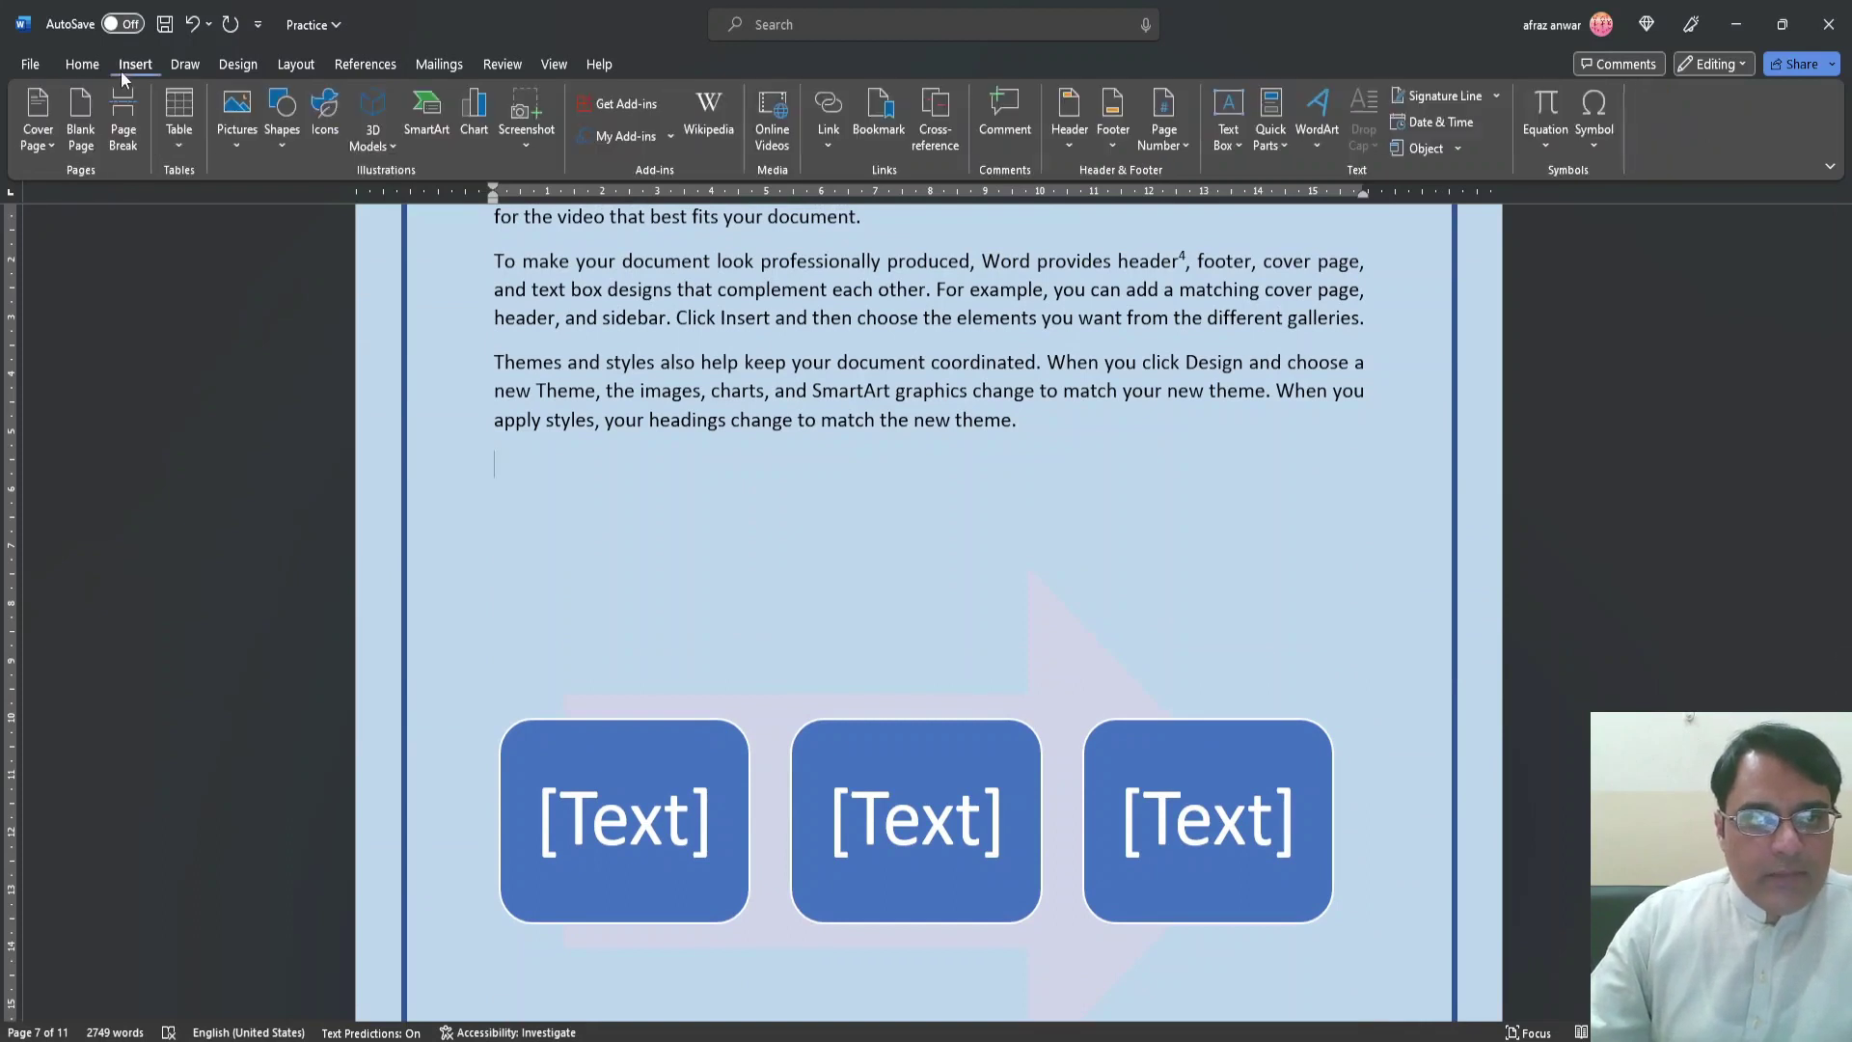
click(525, 144)
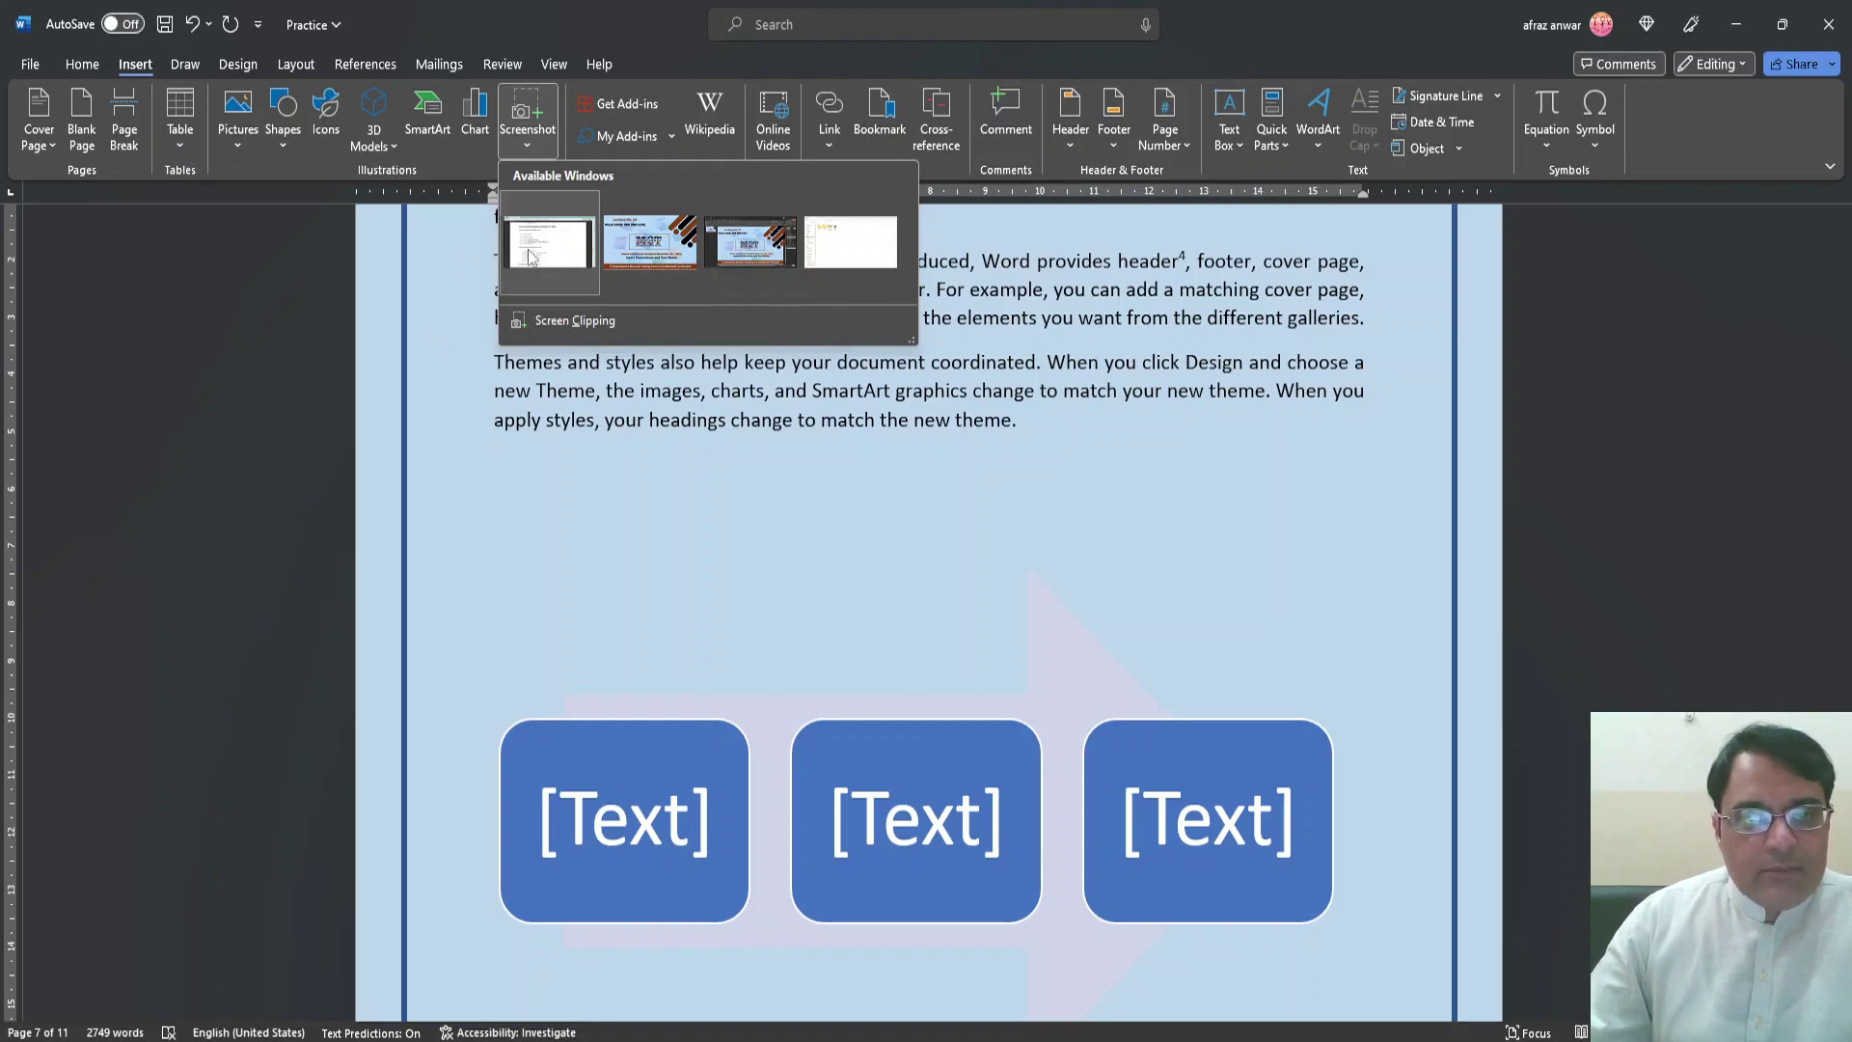
key(Escape)
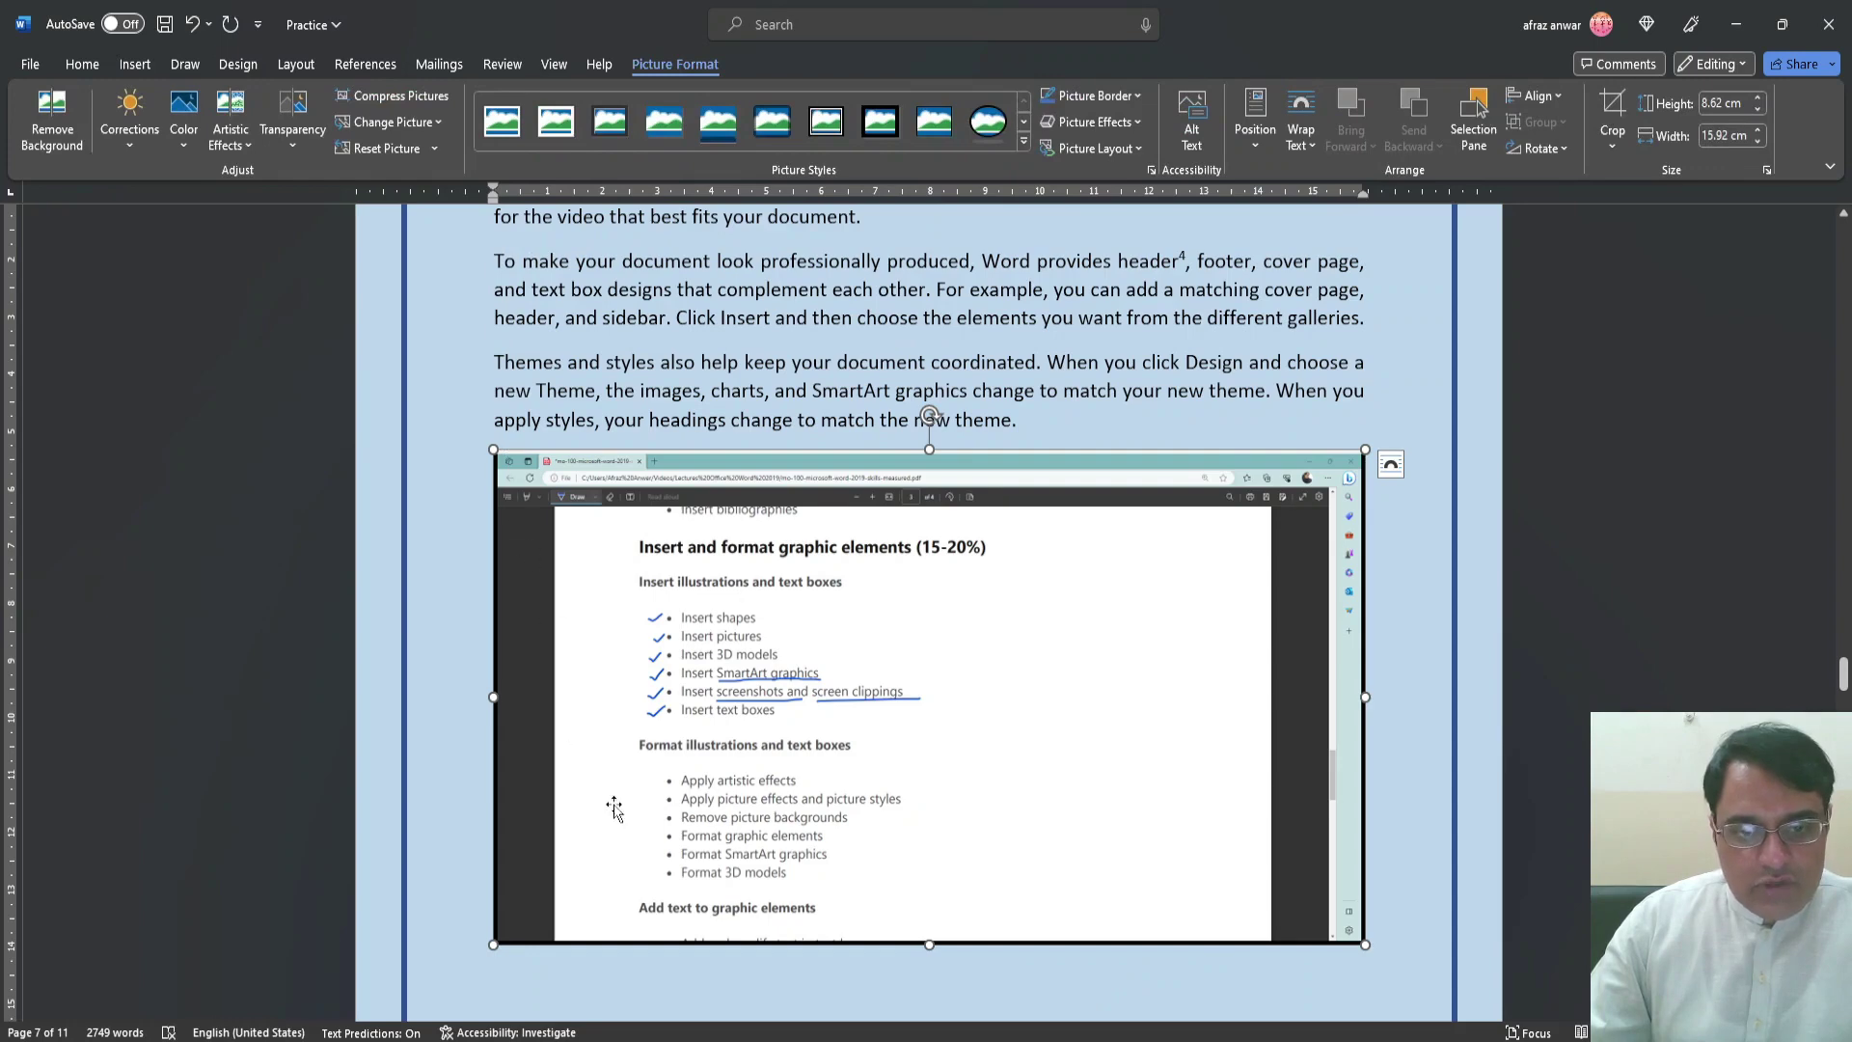
mouse_move(1099, 1040)
key(alt+Tab)
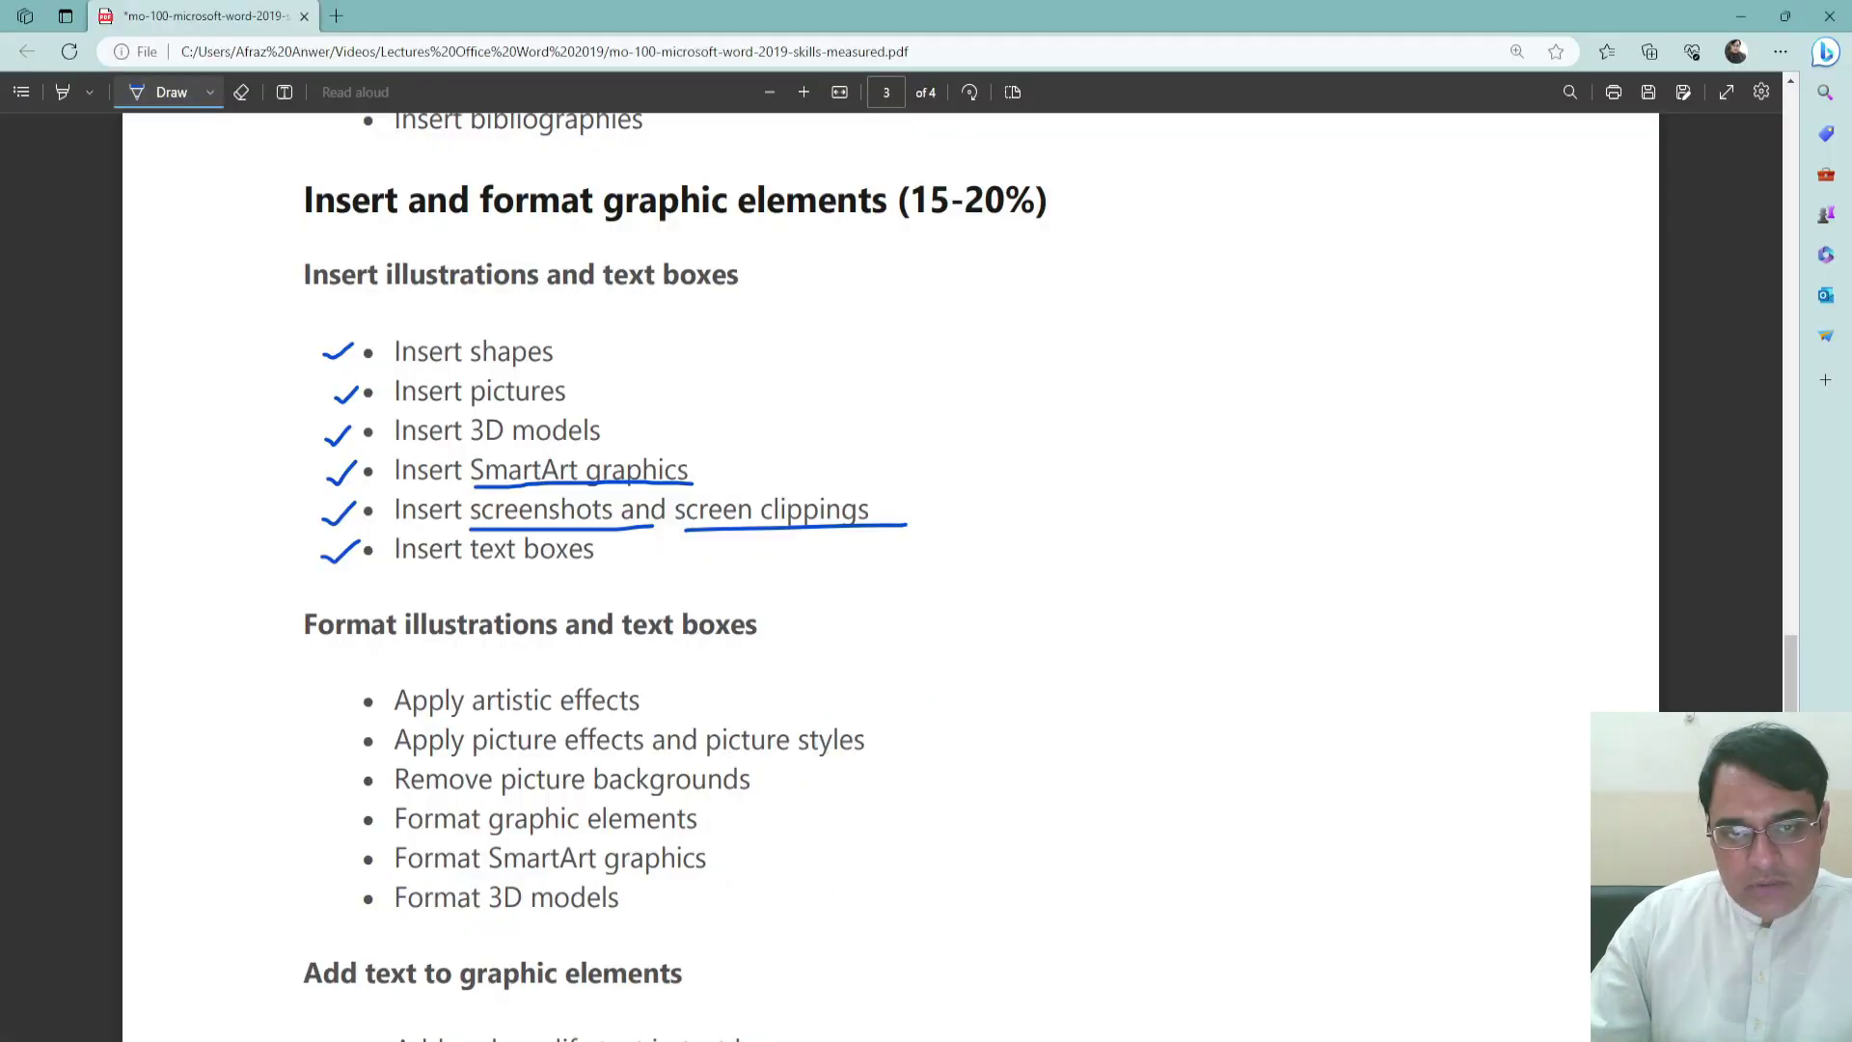
click(1244, 1037)
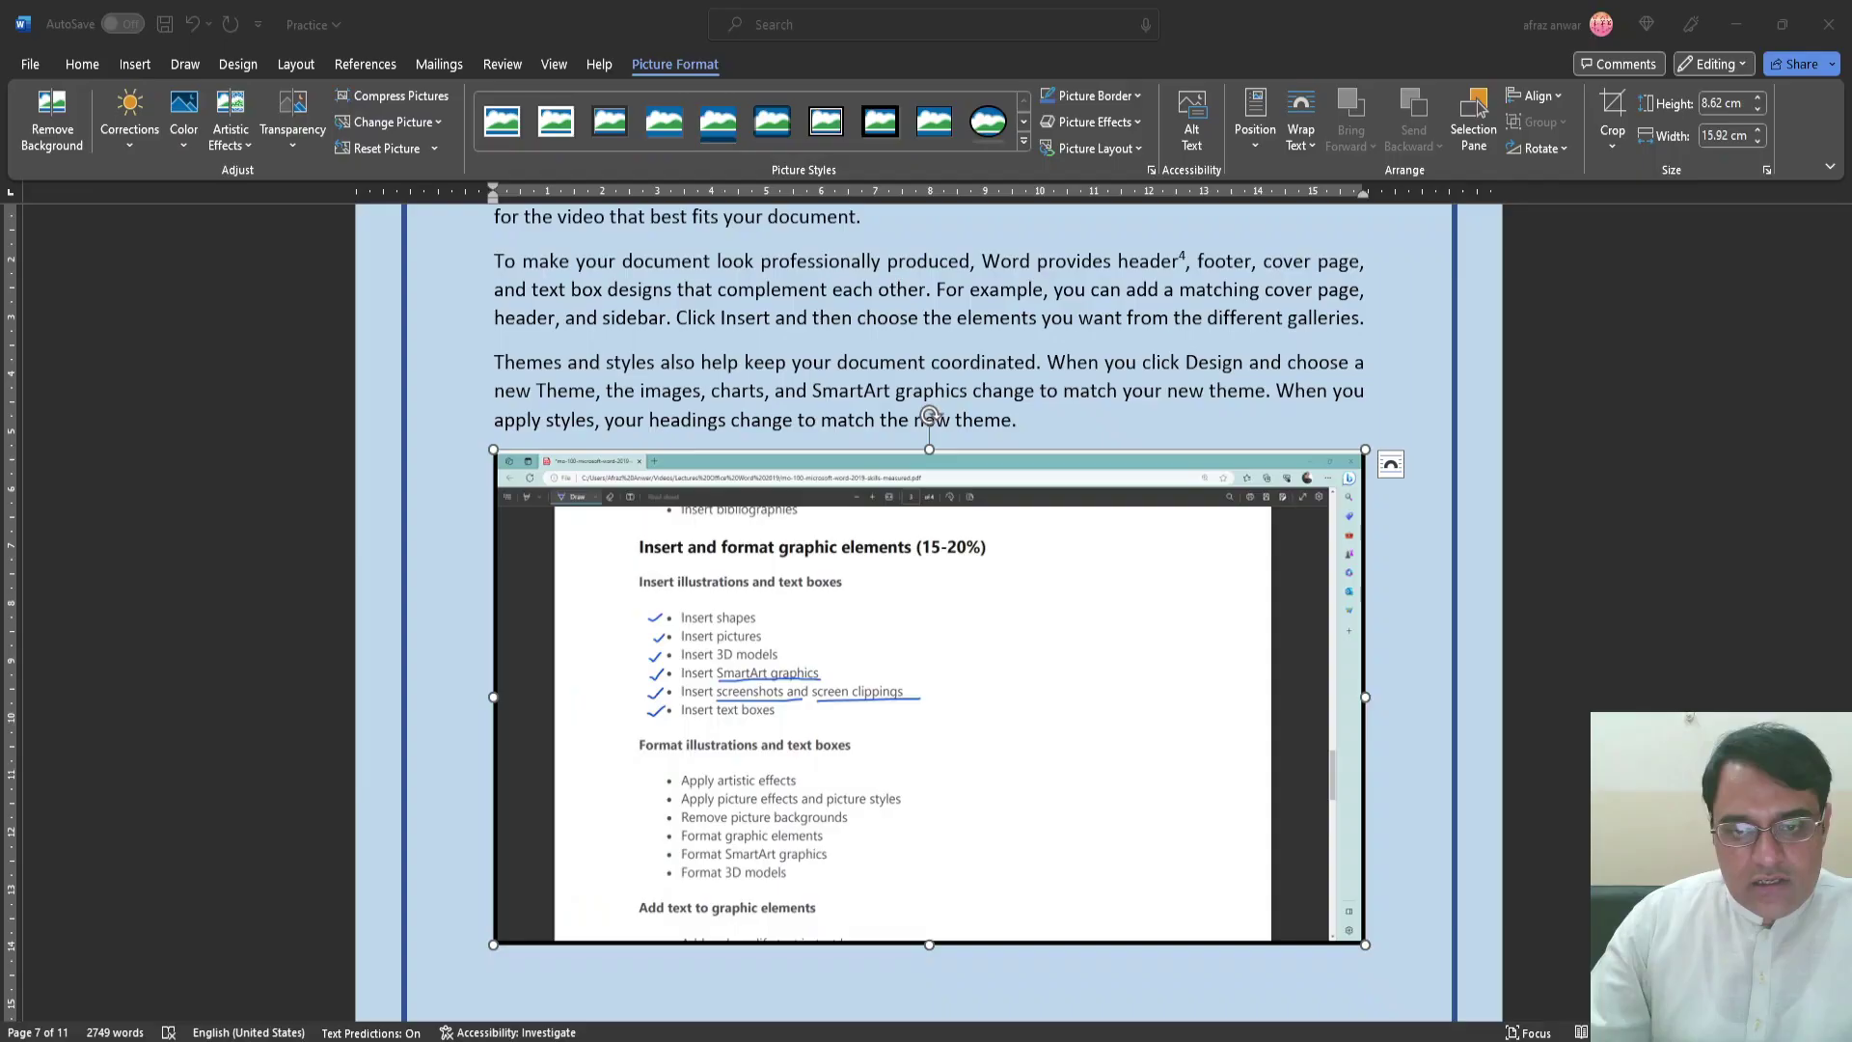
click(1143, 1037)
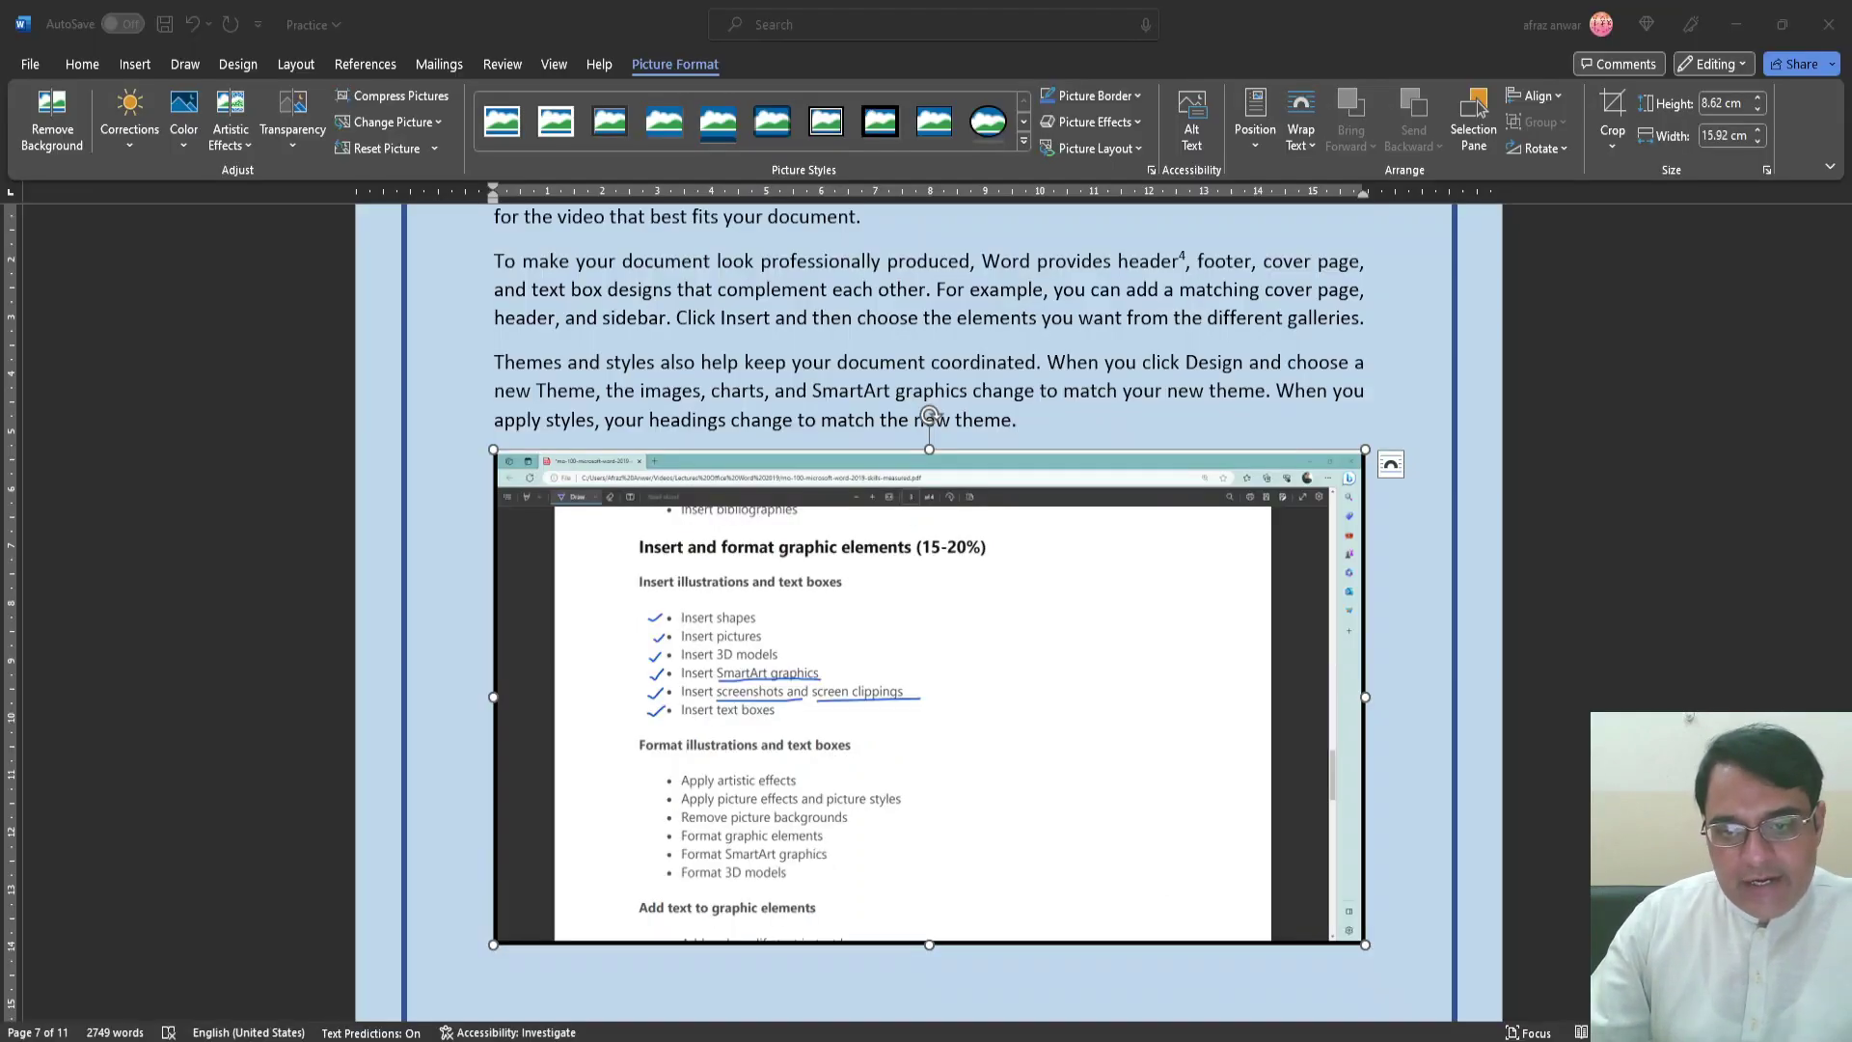
Insert a screenshot of the "Lecture No. 13" title slide window below the PDF screenshot on page 7
scroll(991, 721, down, 9)
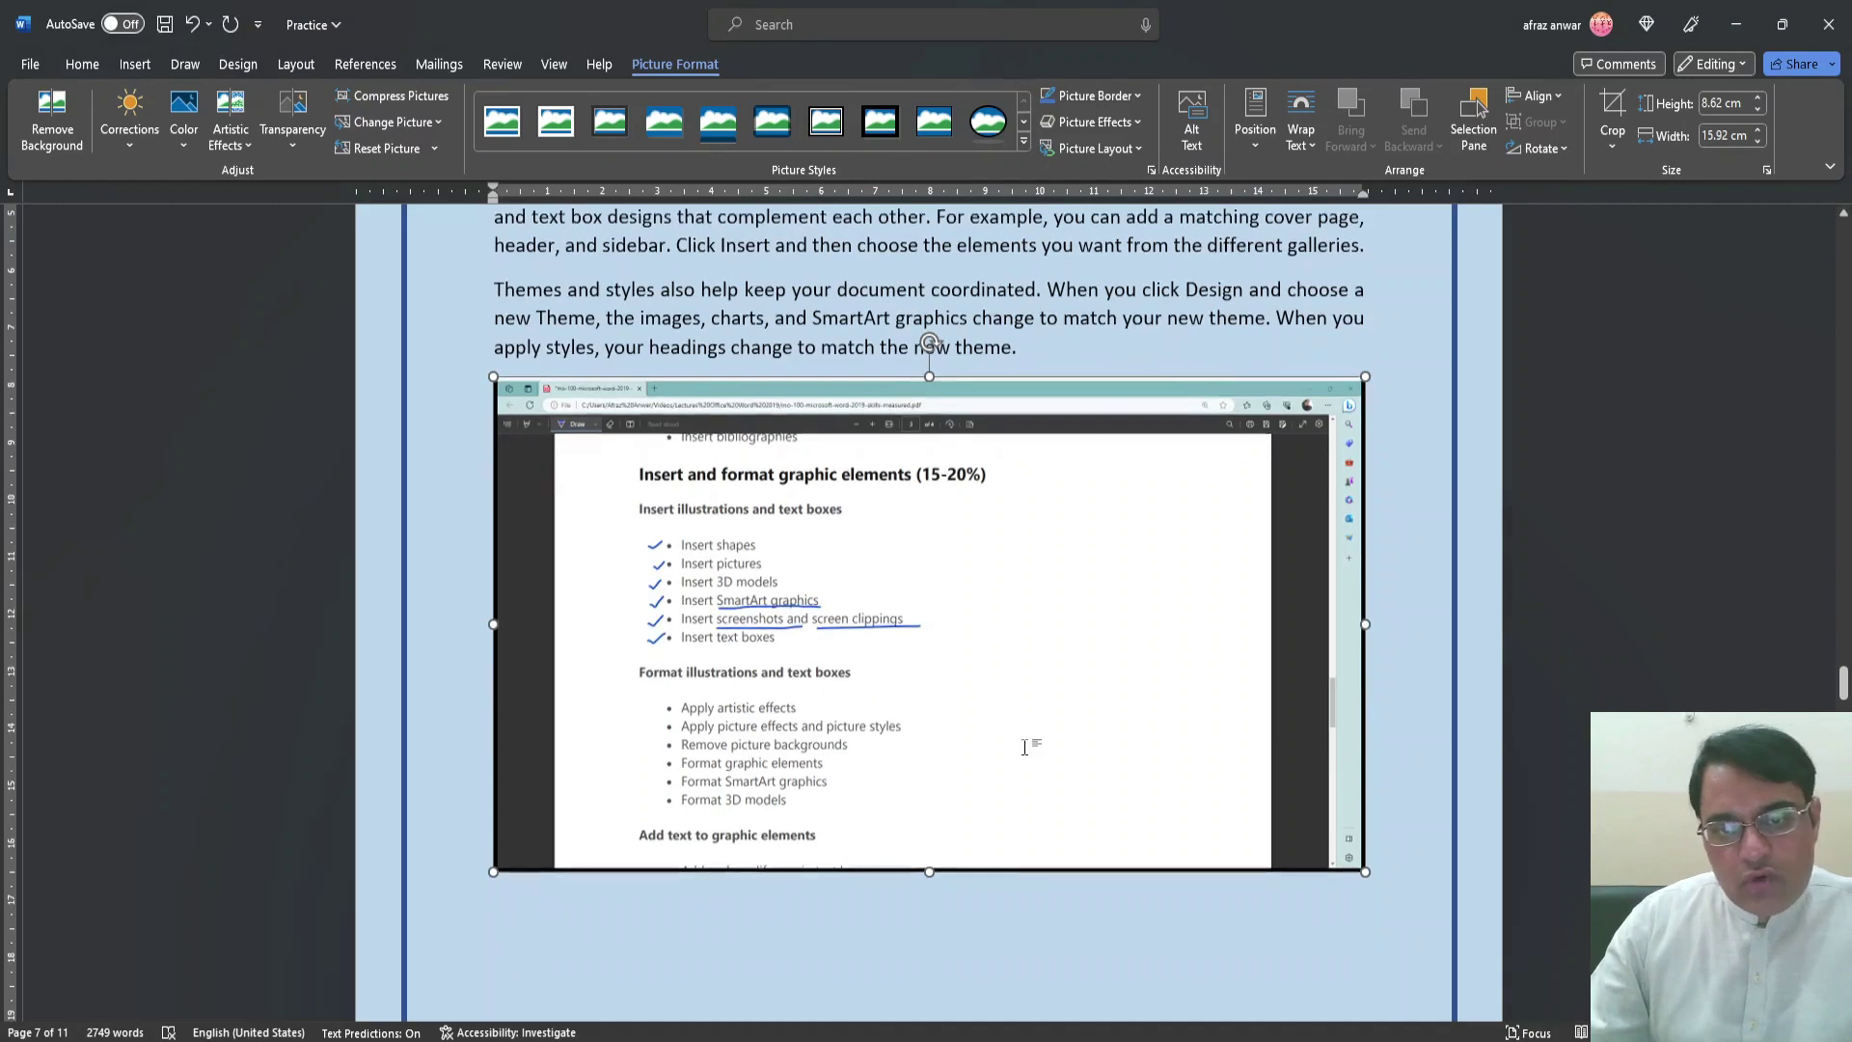
scroll(1008, 749, up, 2)
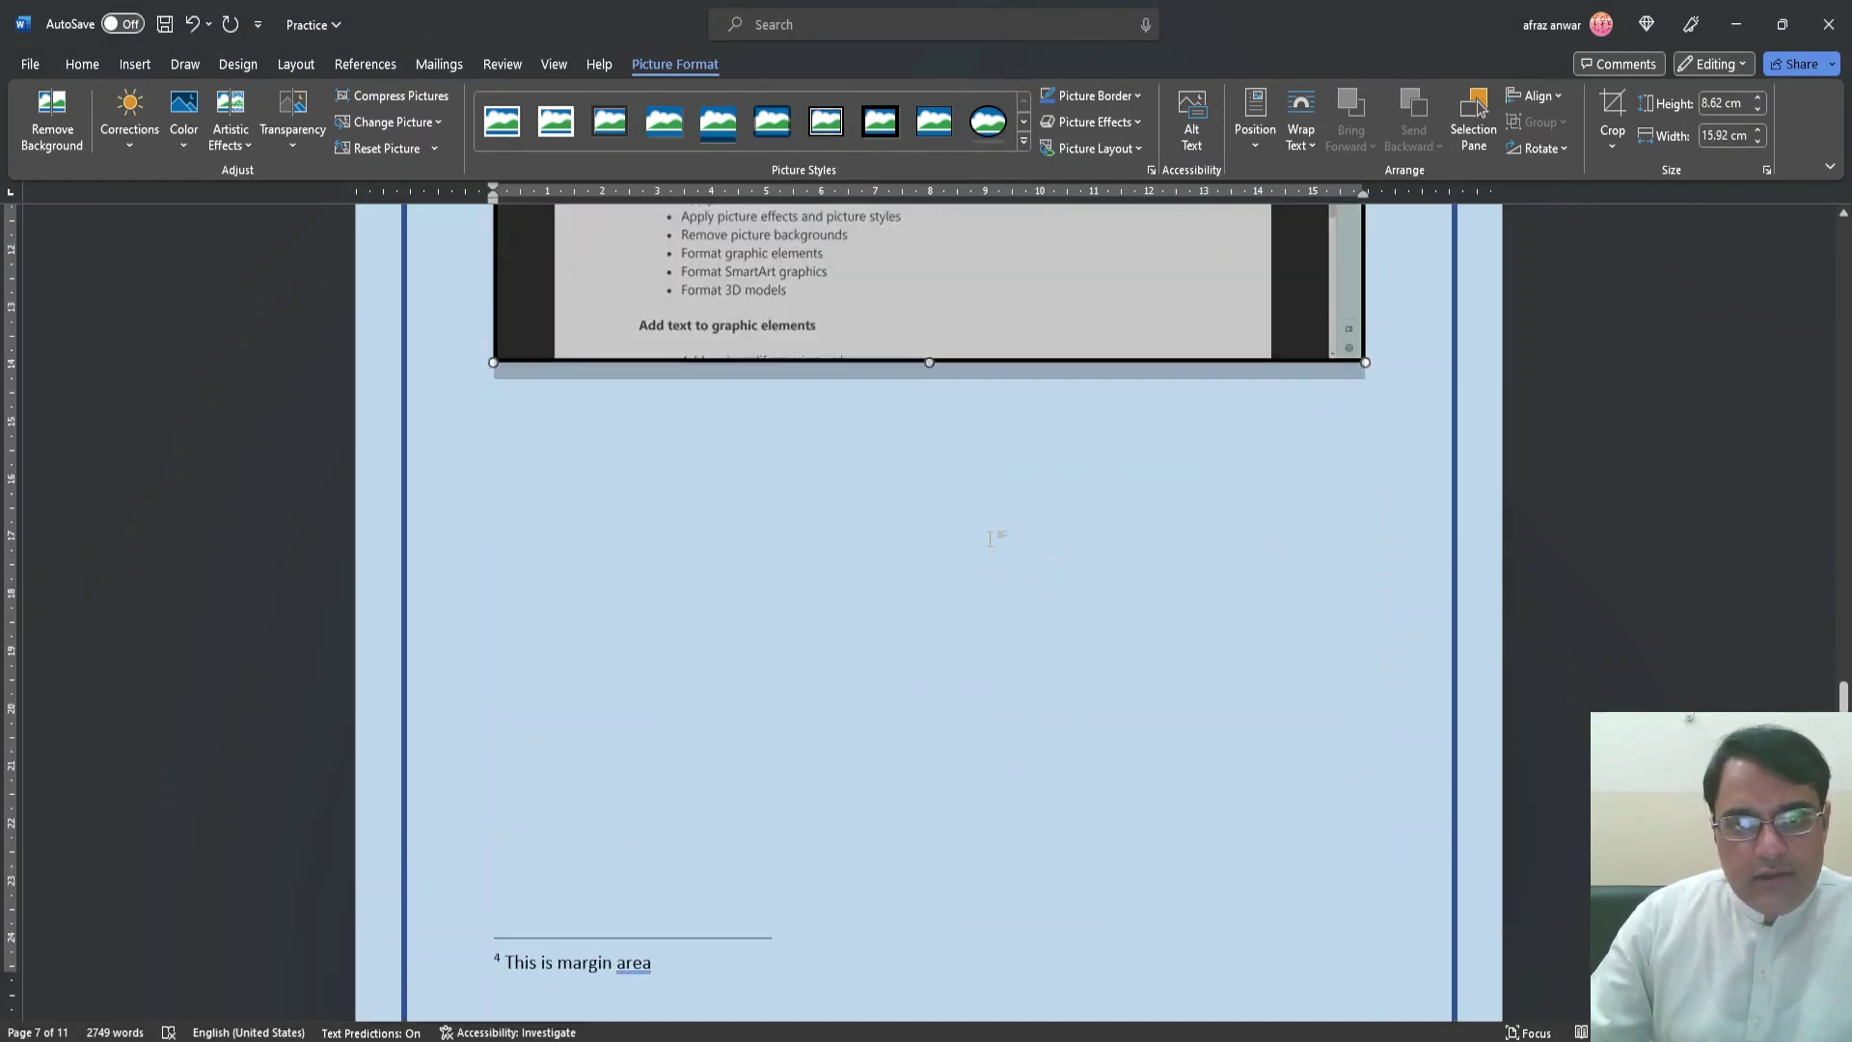
click(1408, 384)
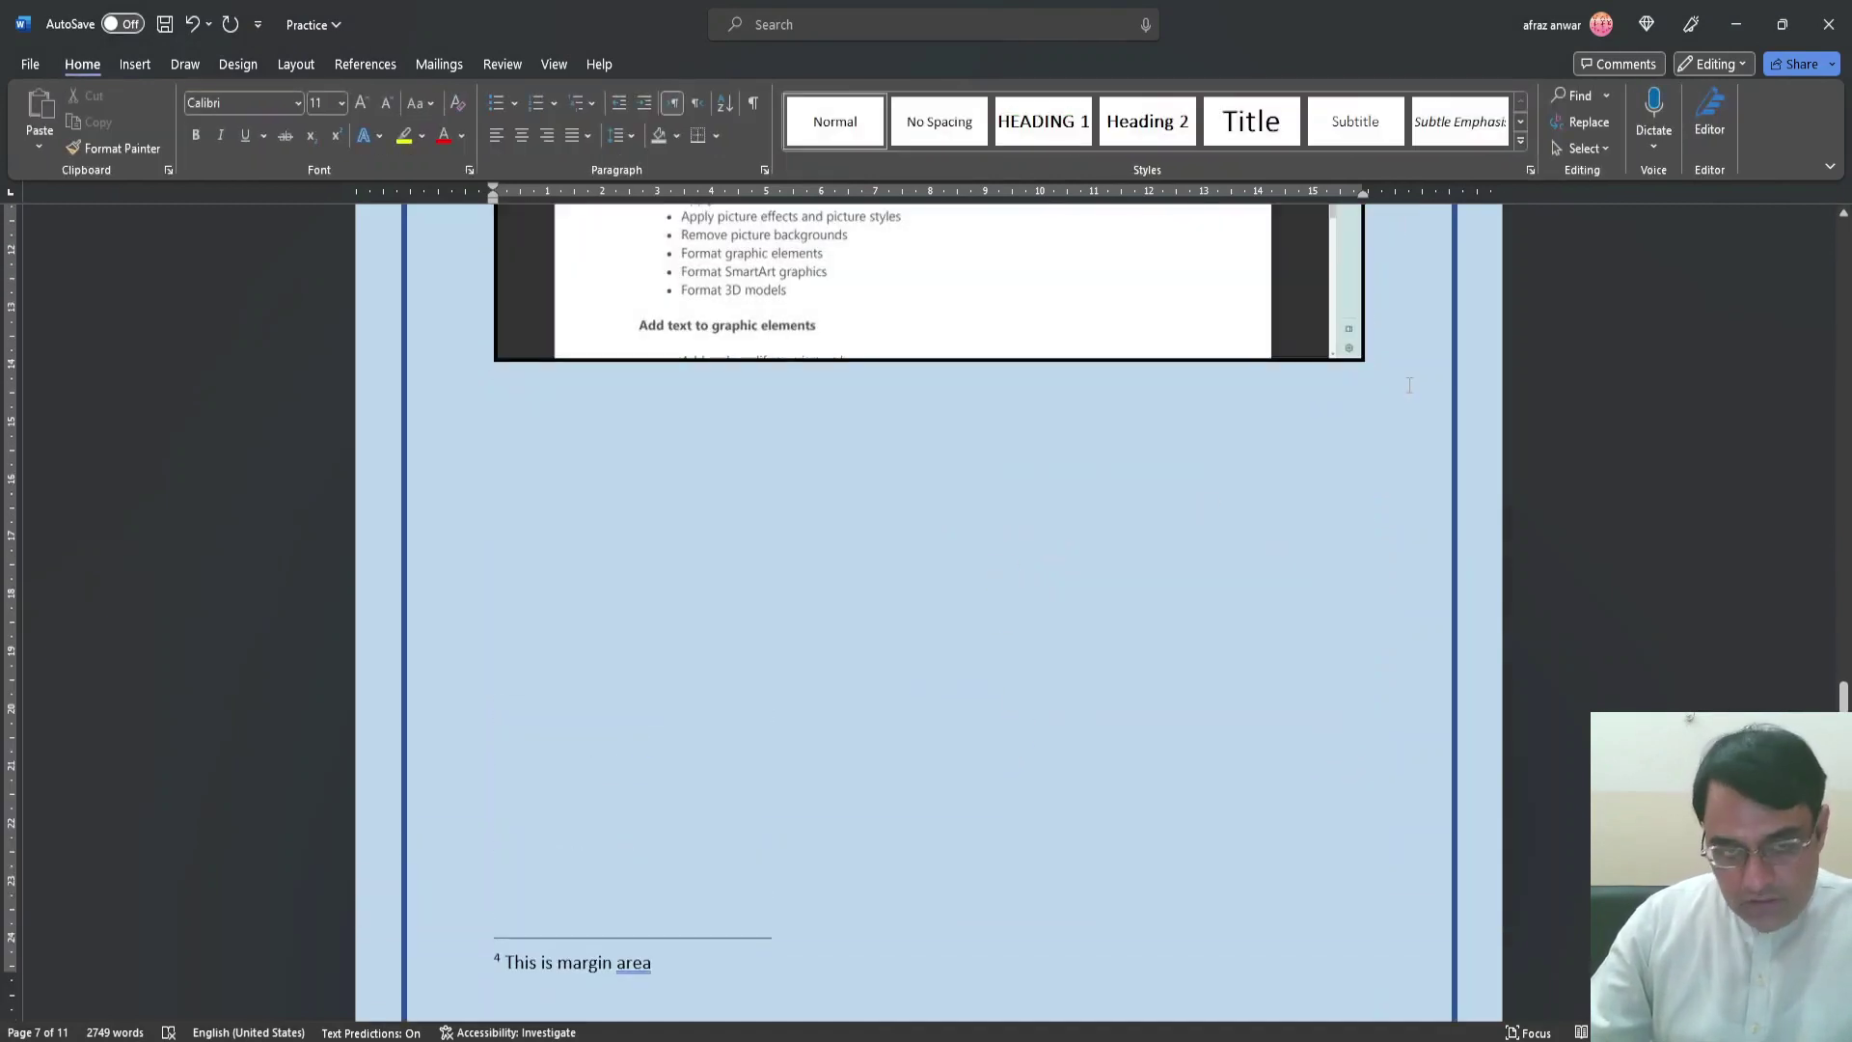
click(144, 68)
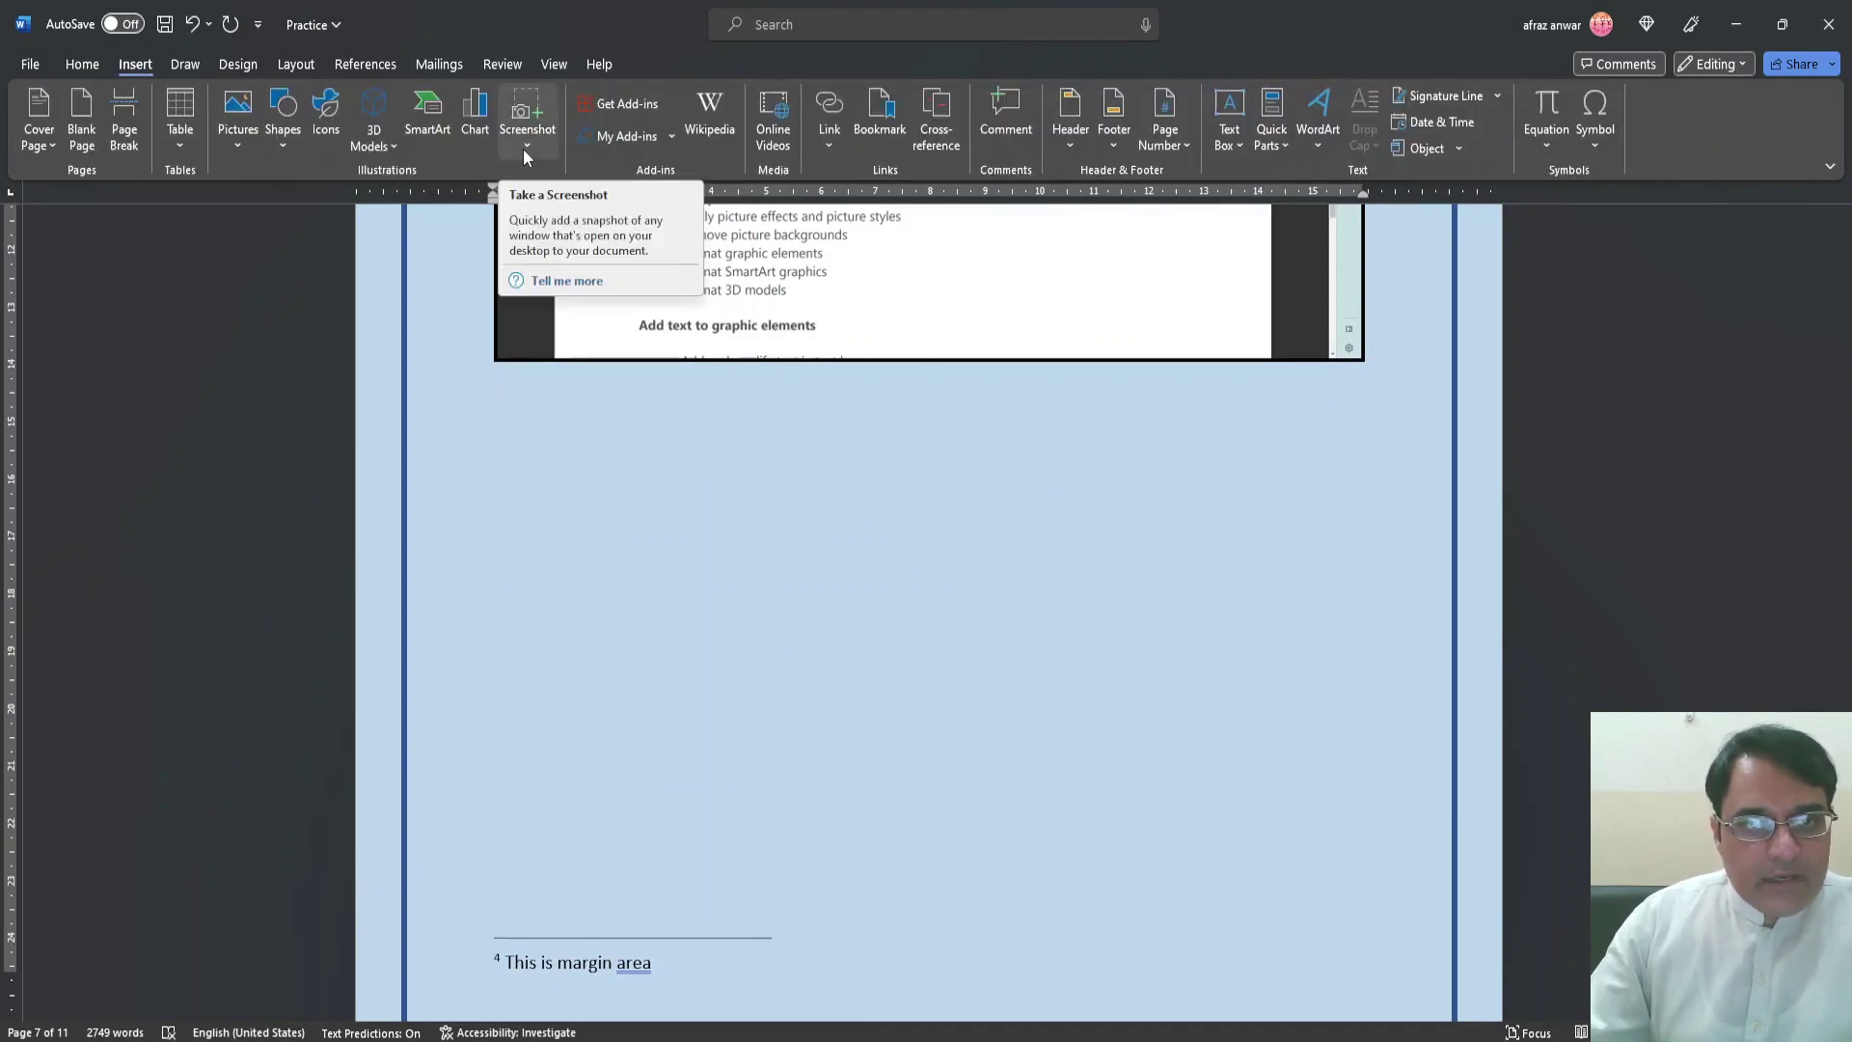
click(522, 146)
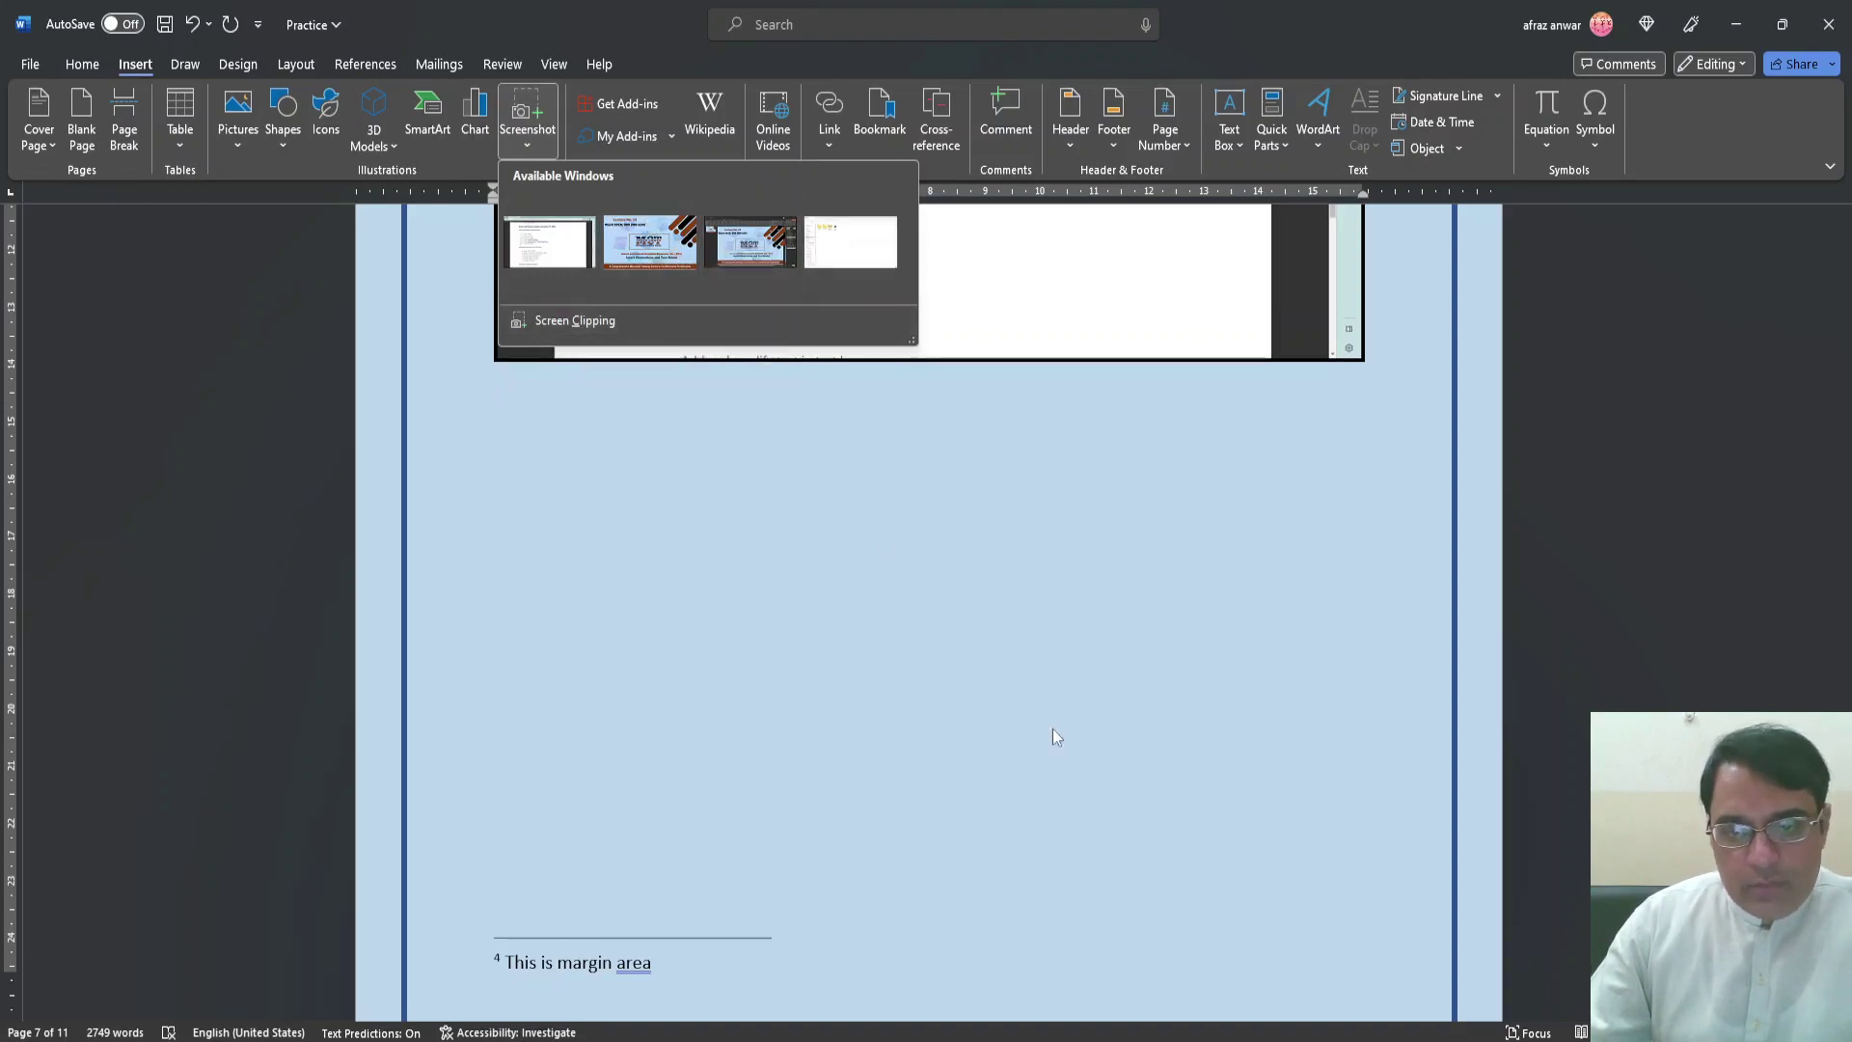
click(654, 246)
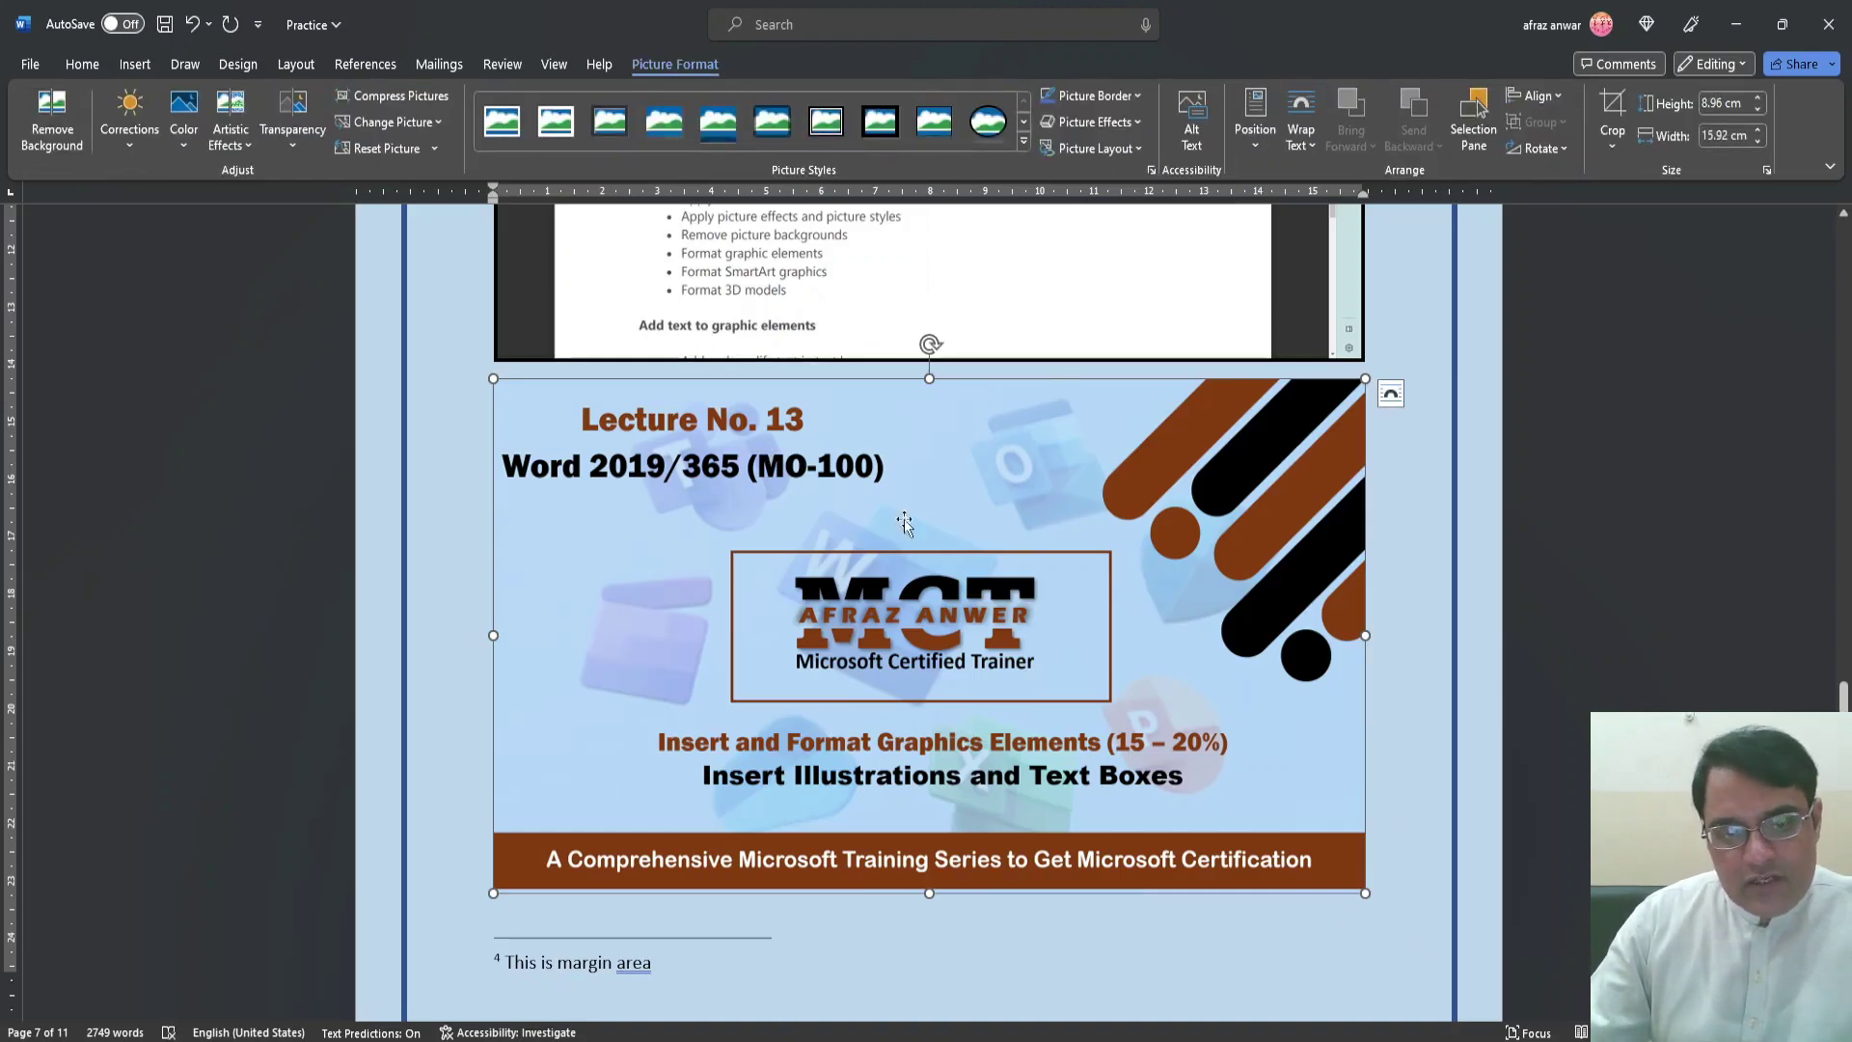
Delete both inserted window screenshots from page 7
key(Delete)
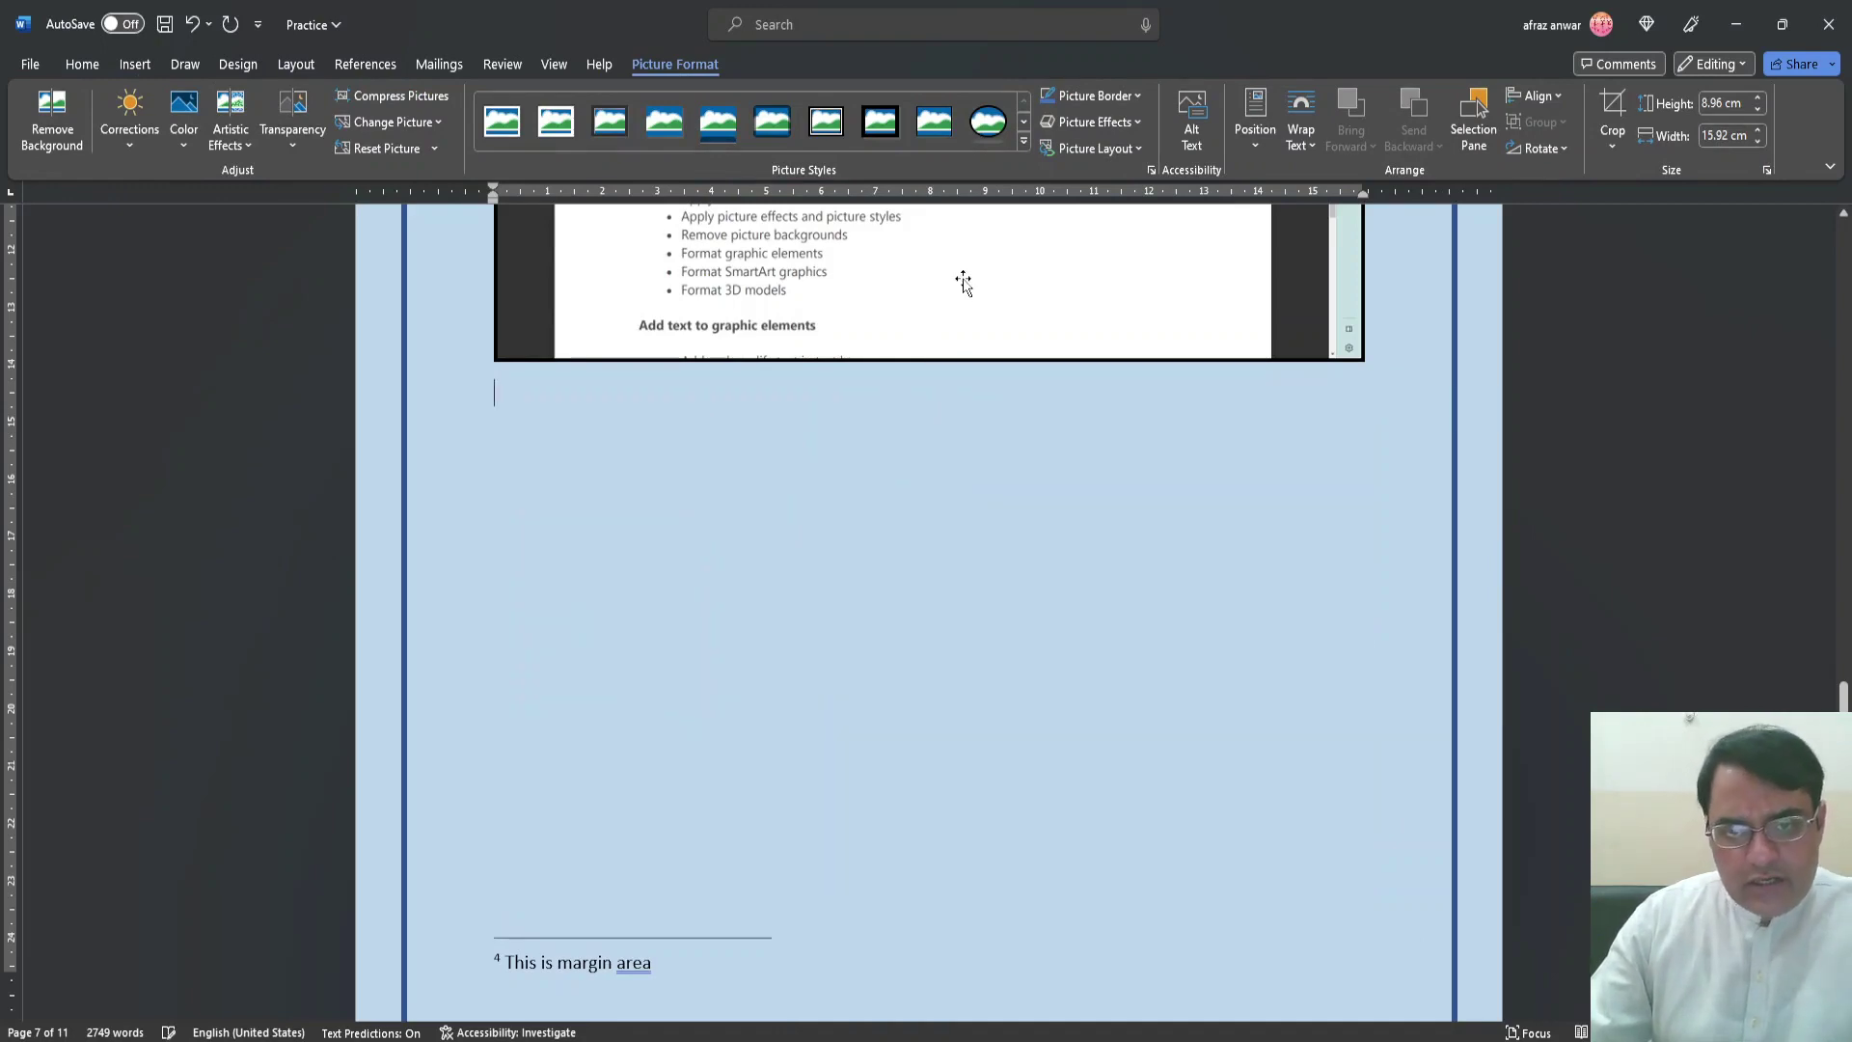
key(BackSpace)
key(BackSpace)
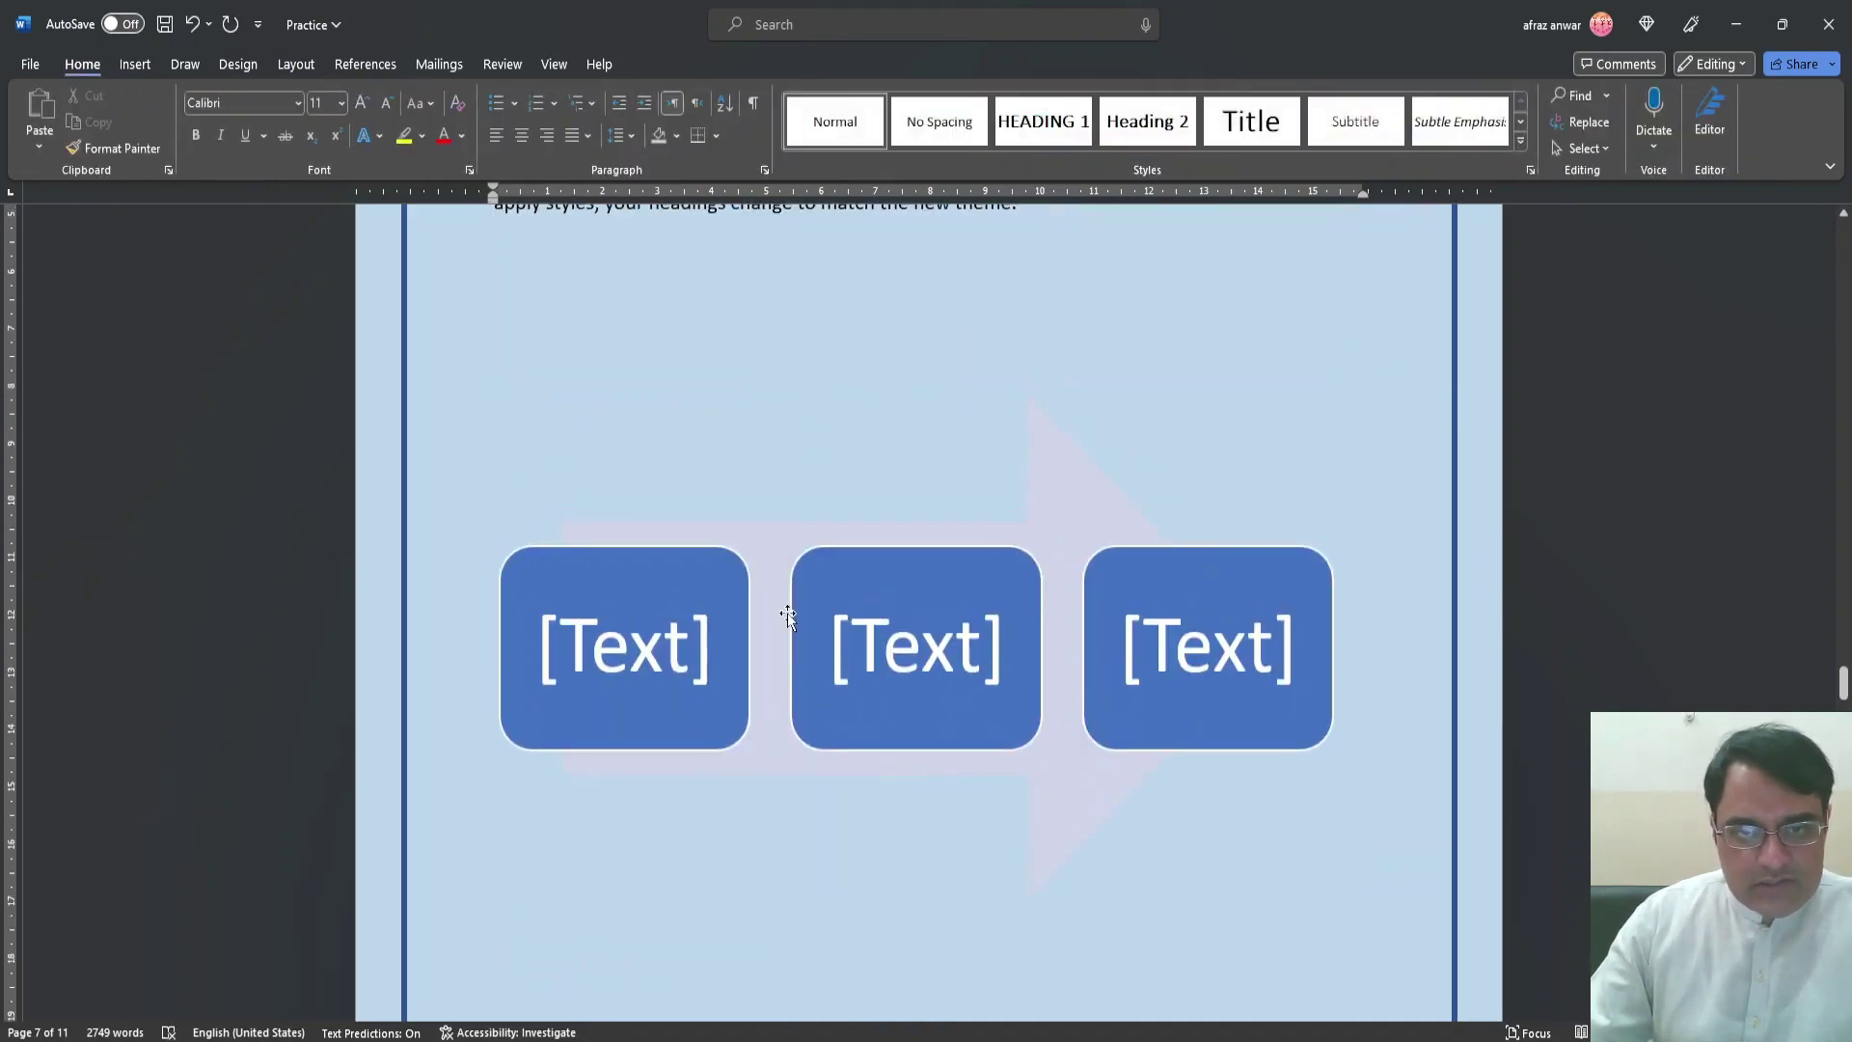
Insert a screen clipping of the PDF's ticked list from "Insert shapes" to "Insert text boxes" below the last text paragraph on page 7
scroll(785, 617, up, 3)
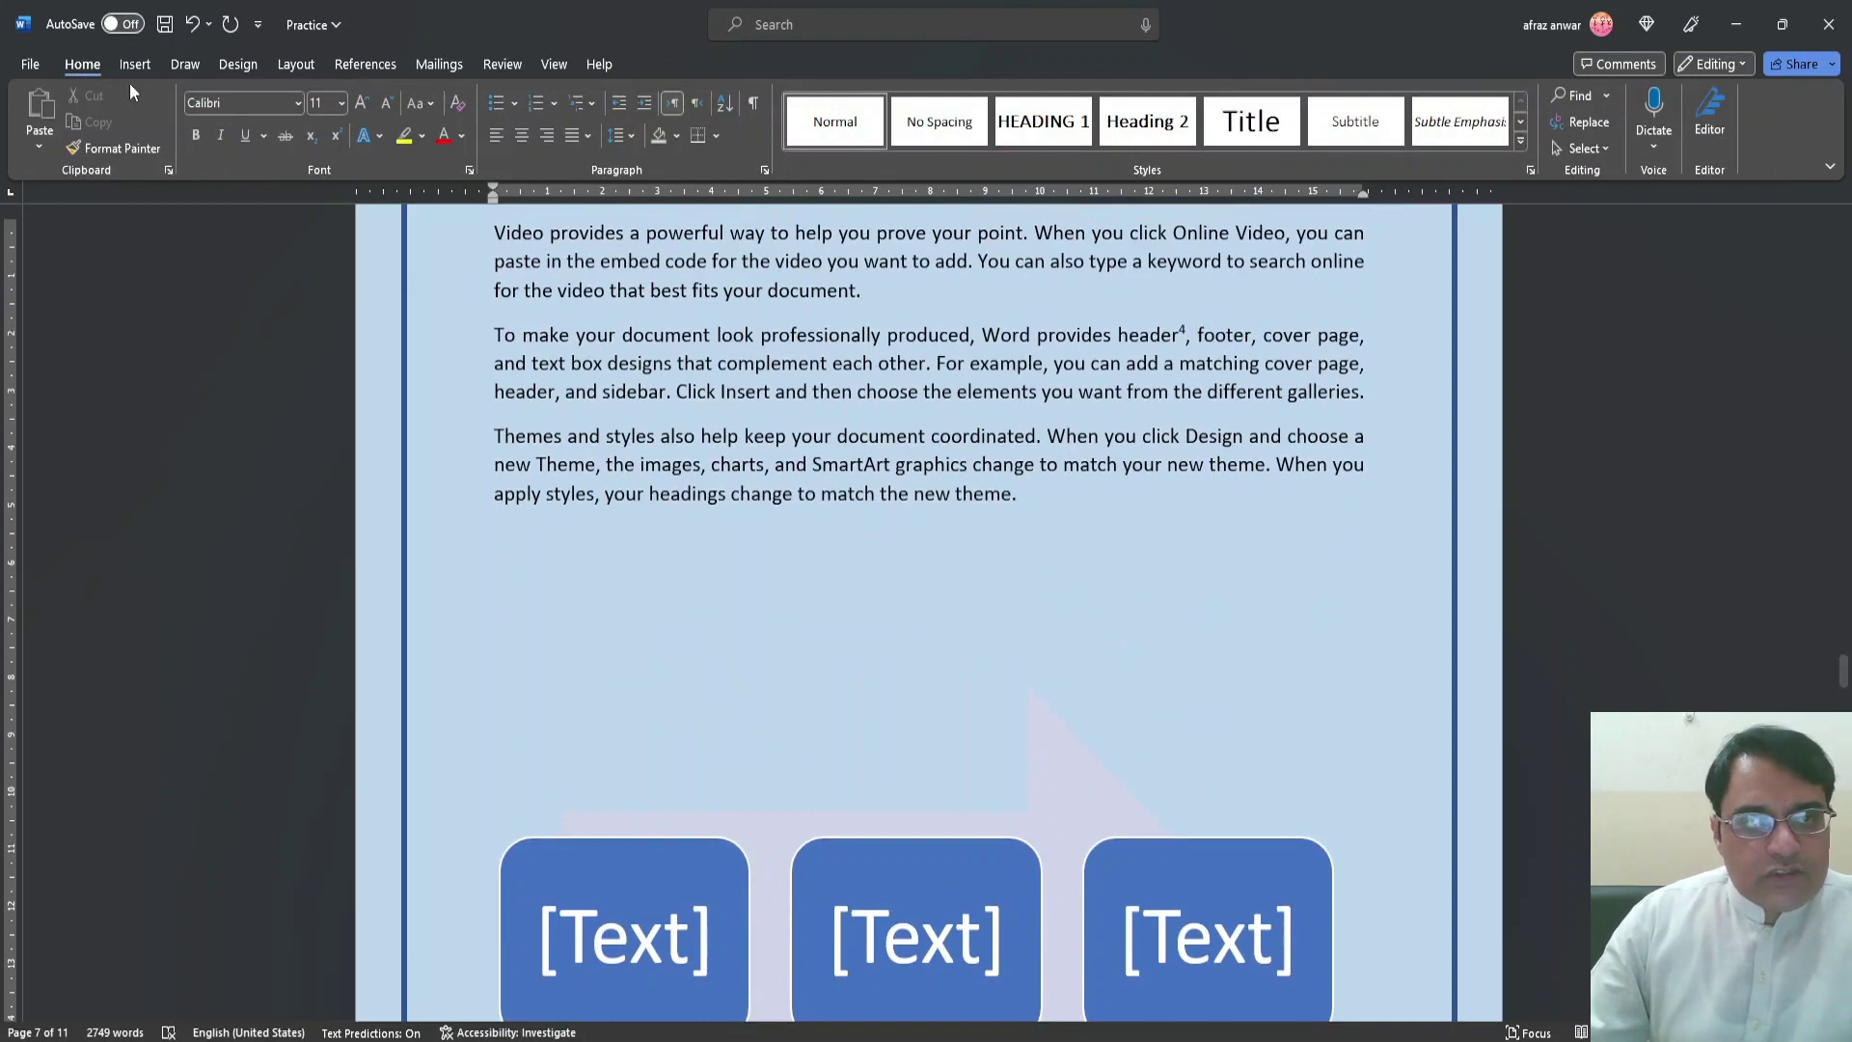
click(142, 68)
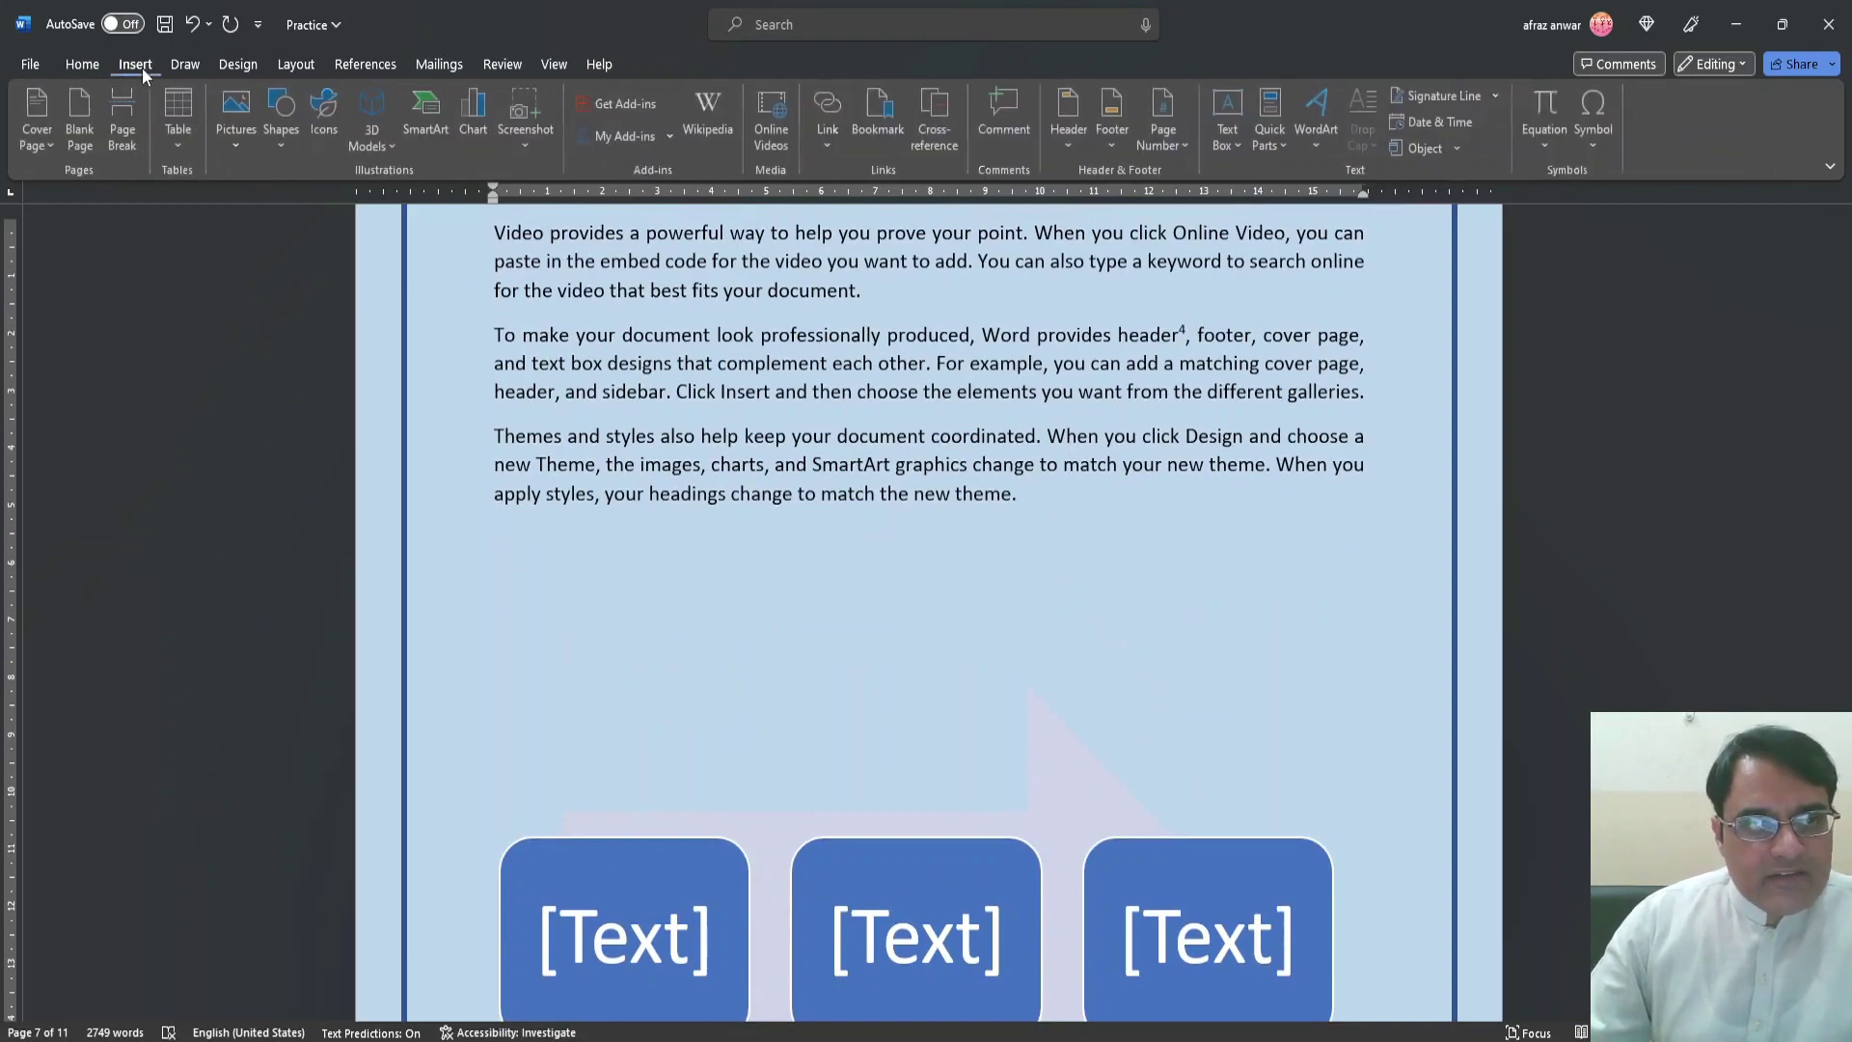
click(527, 142)
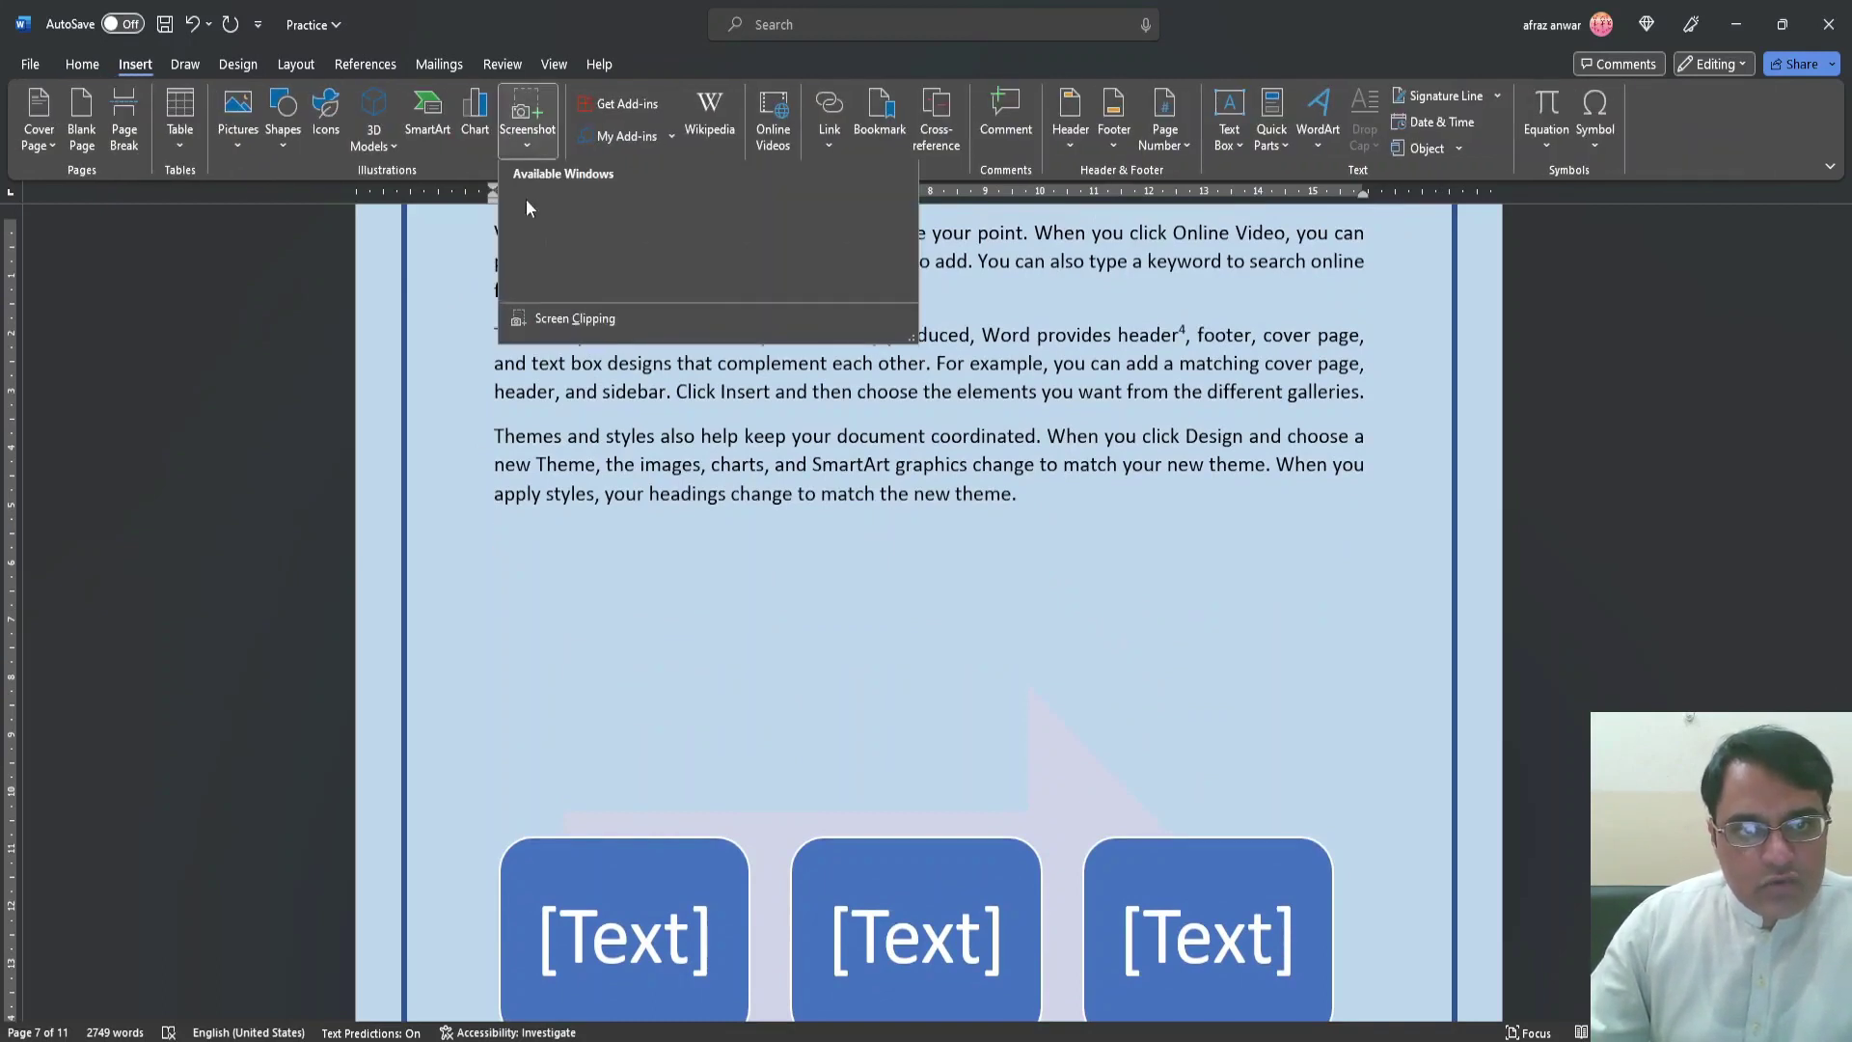
click(588, 322)
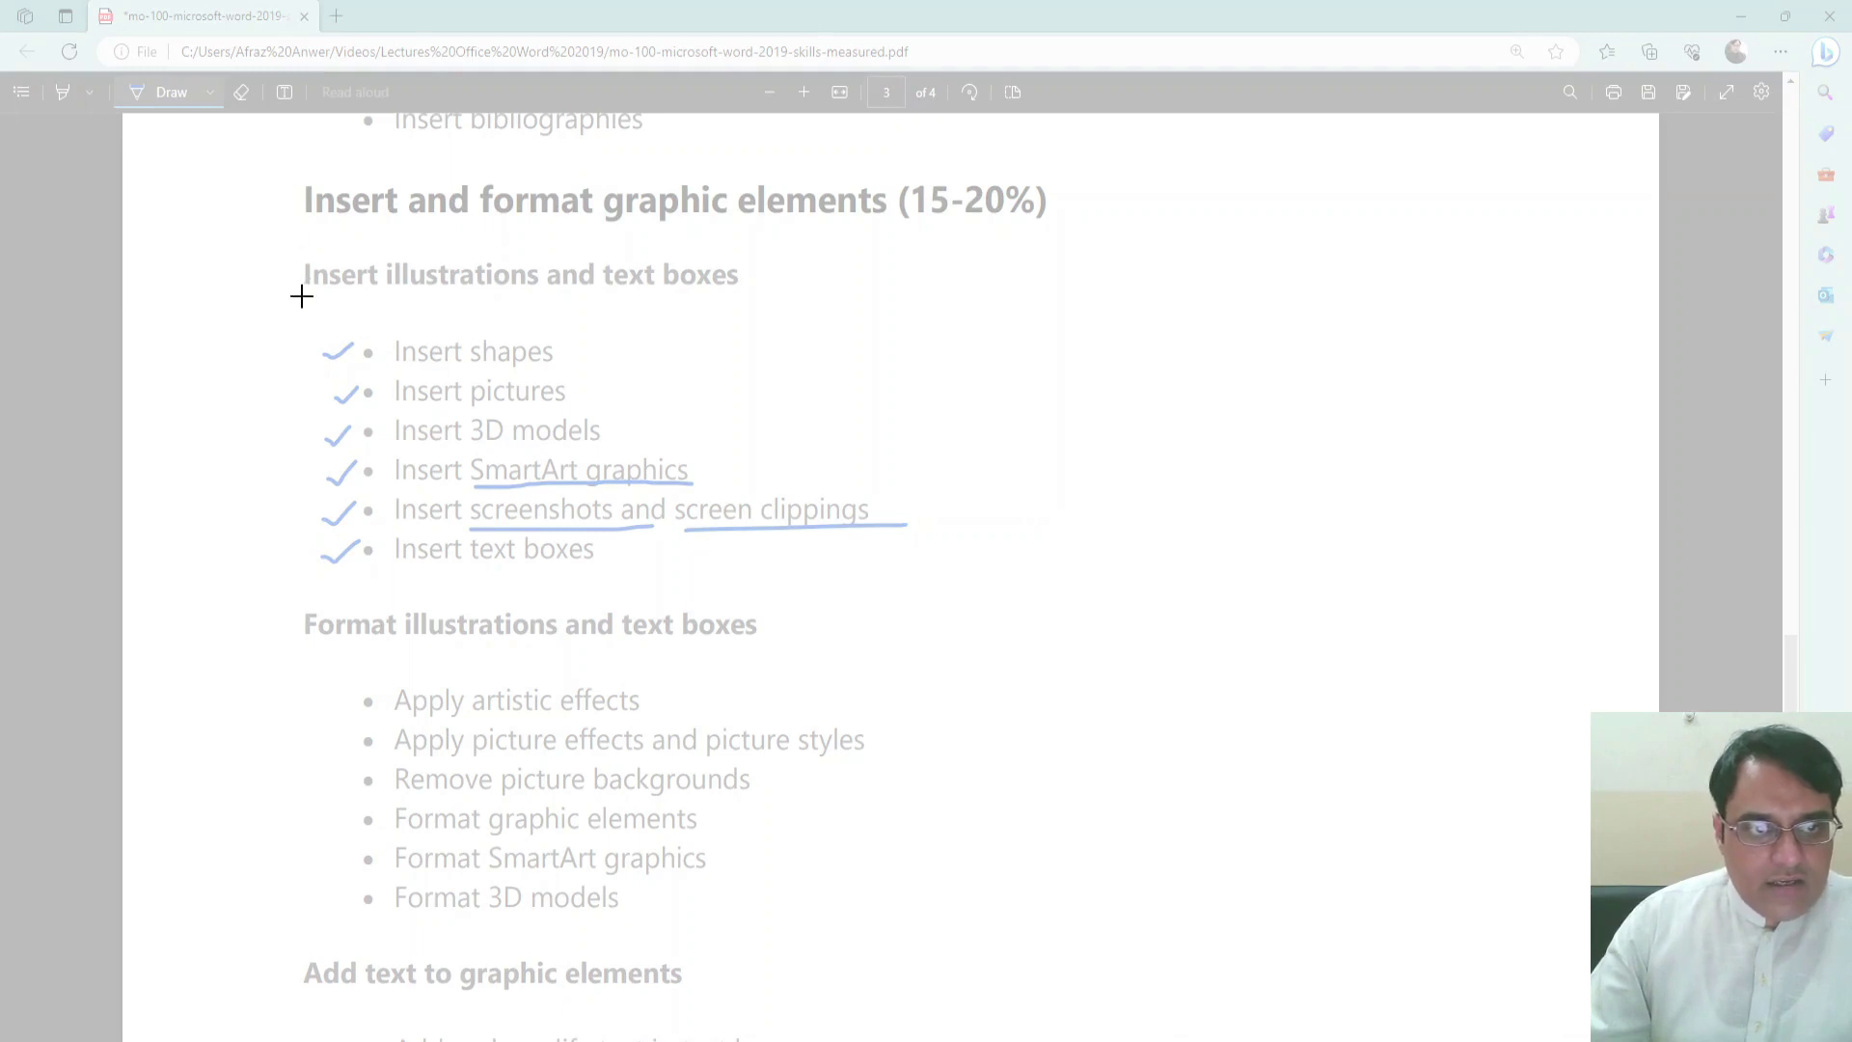
drag(310, 314, 935, 588)
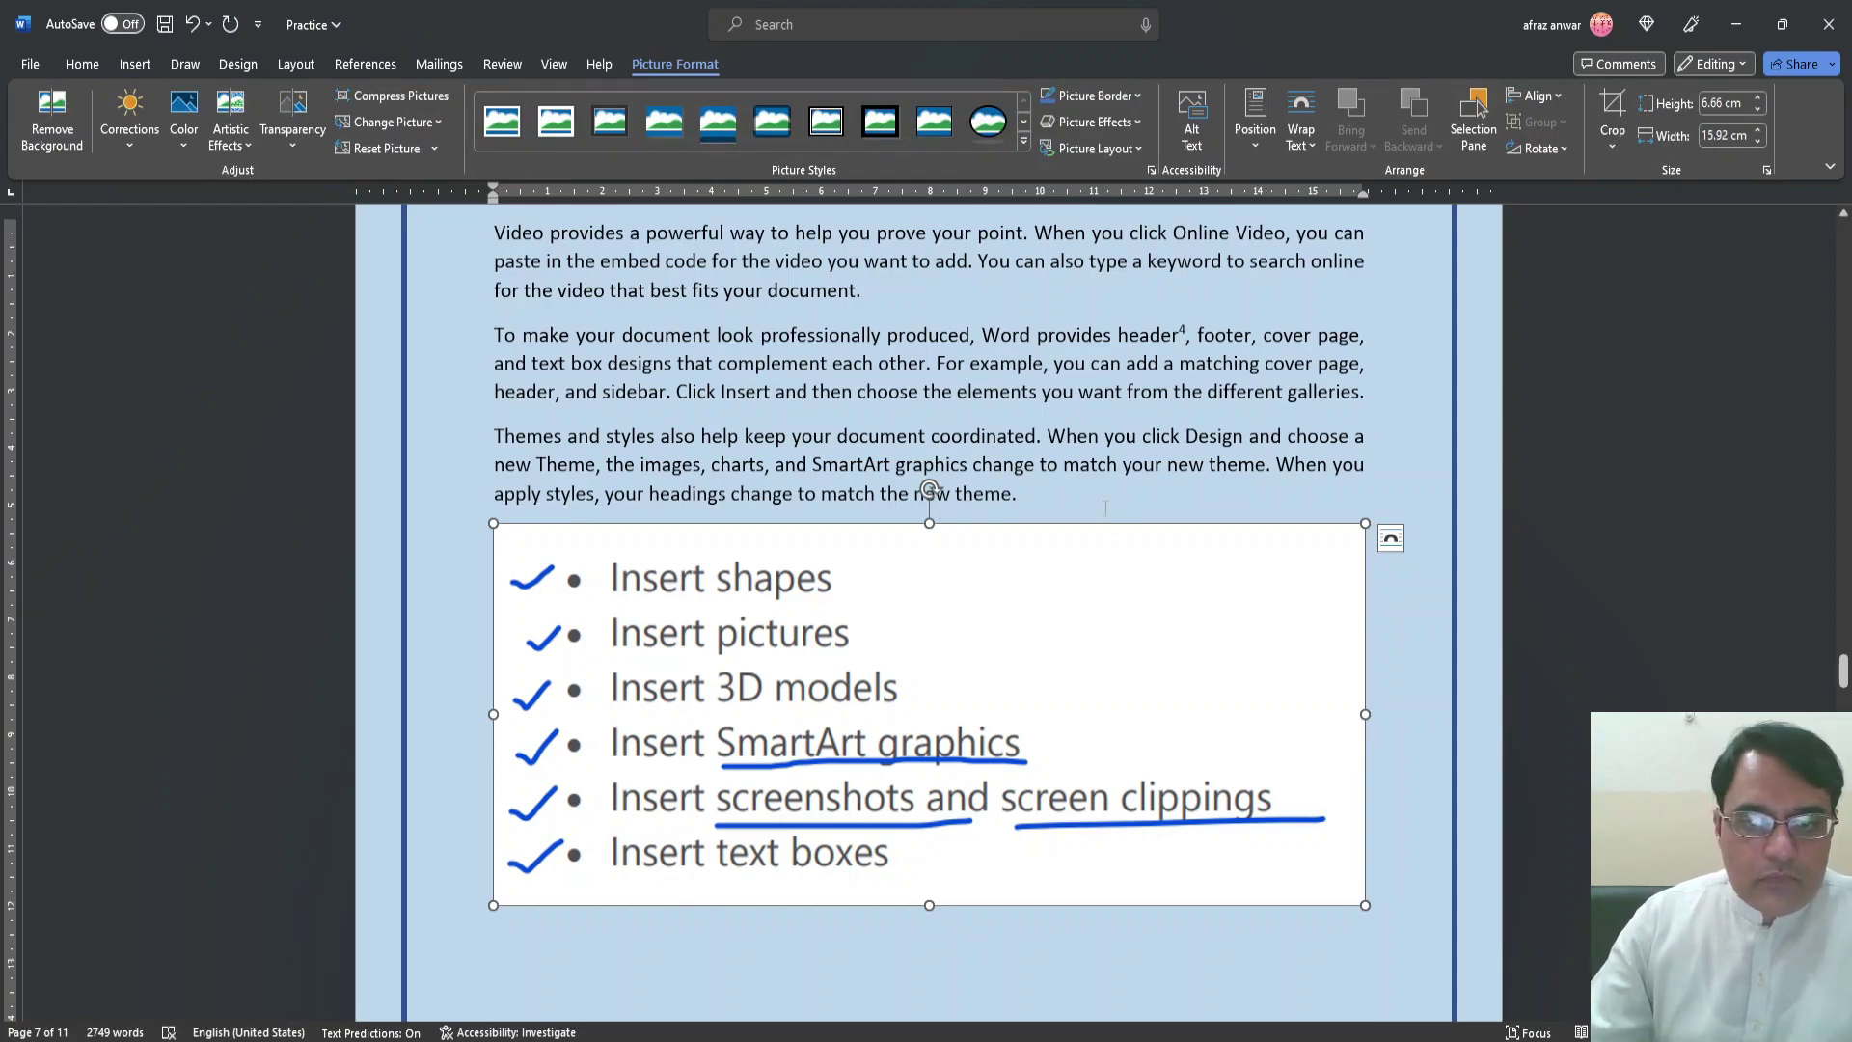
Delete the checklist clipping and insert a screen clipping of the PDF viewer's toolbar with Draw and Read aloud in its place
click(1134, 610)
key(Delete)
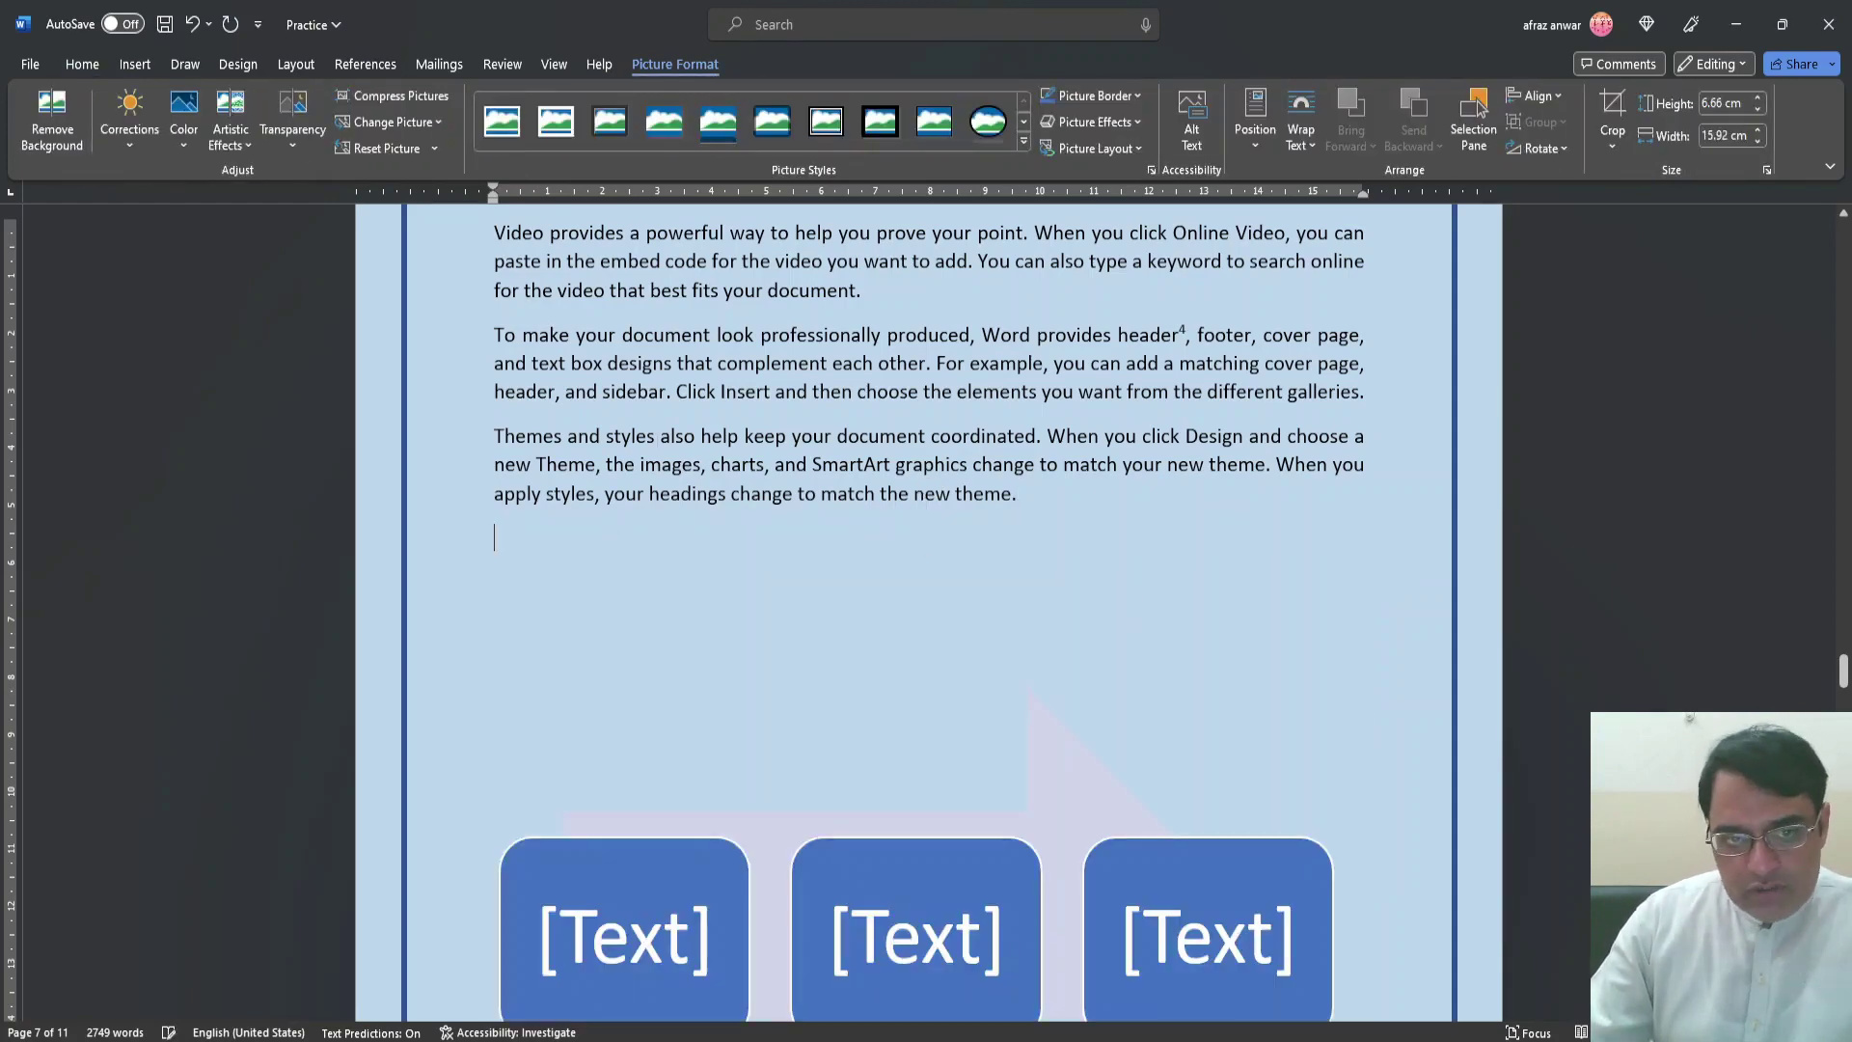
click(135, 65)
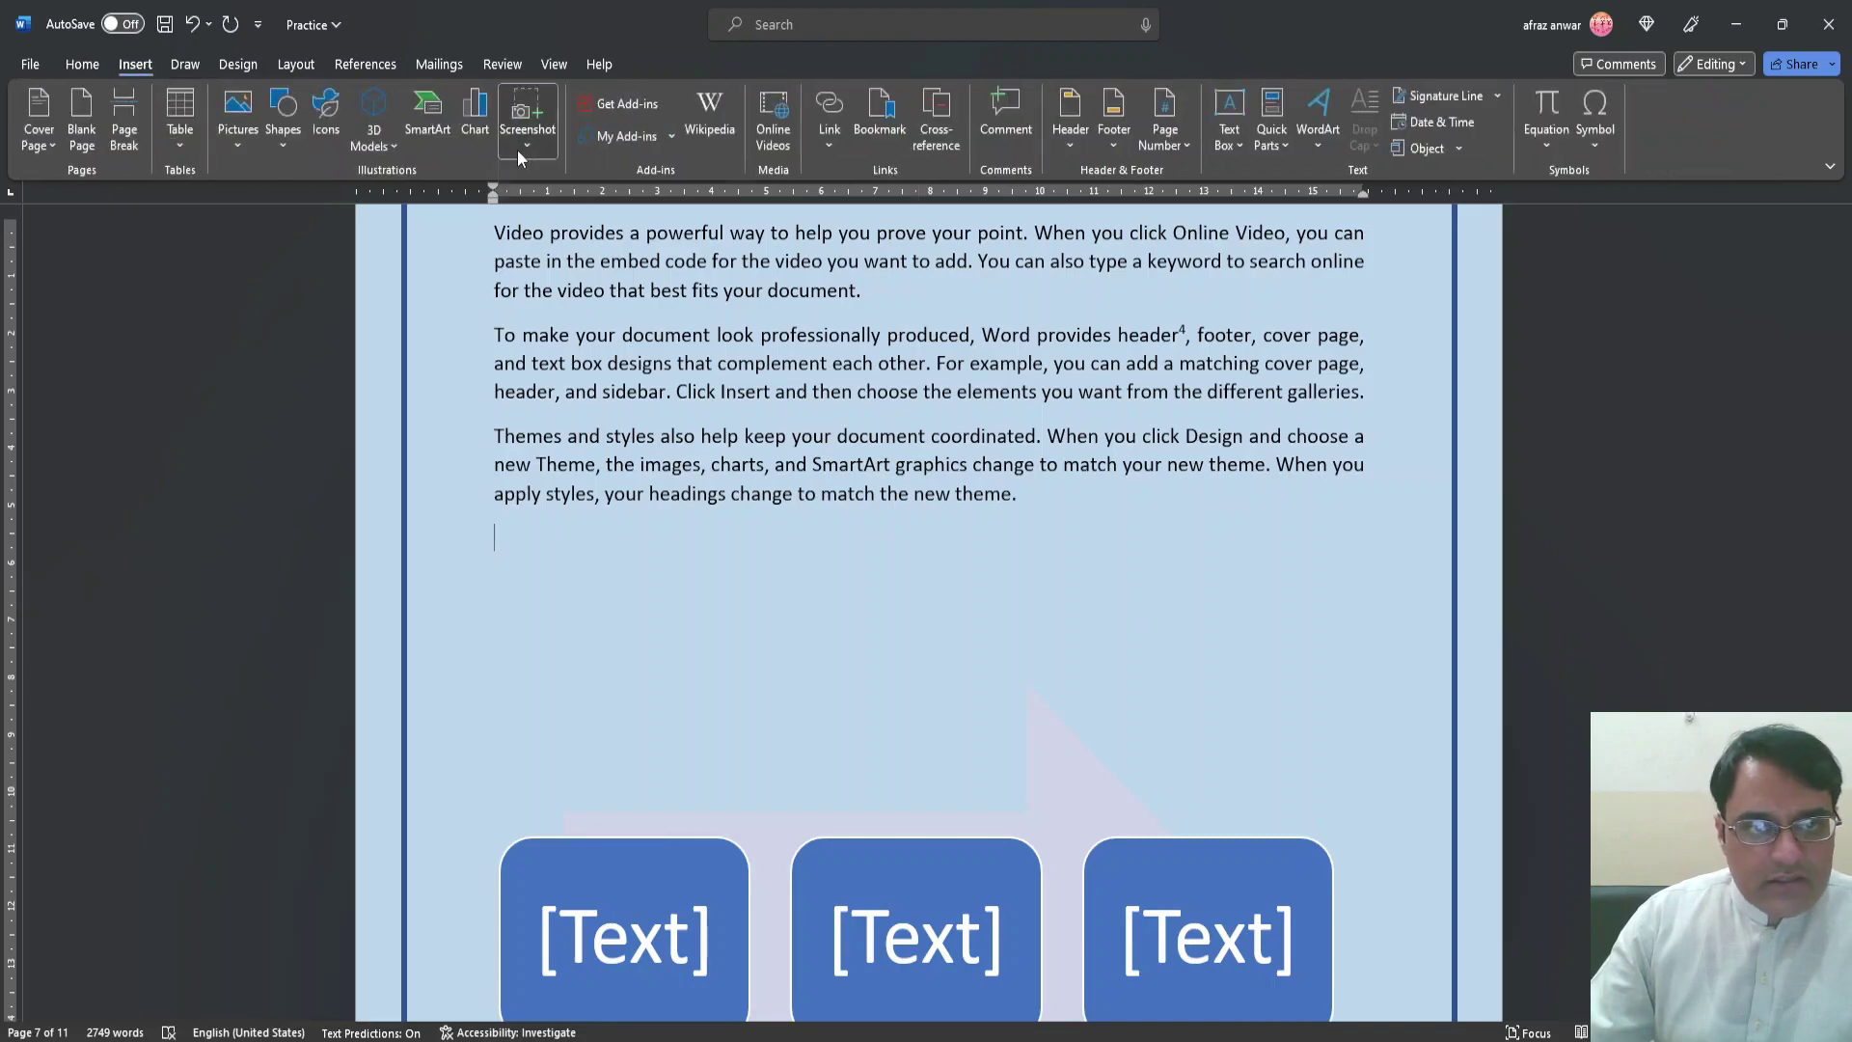
click(521, 144)
click(572, 322)
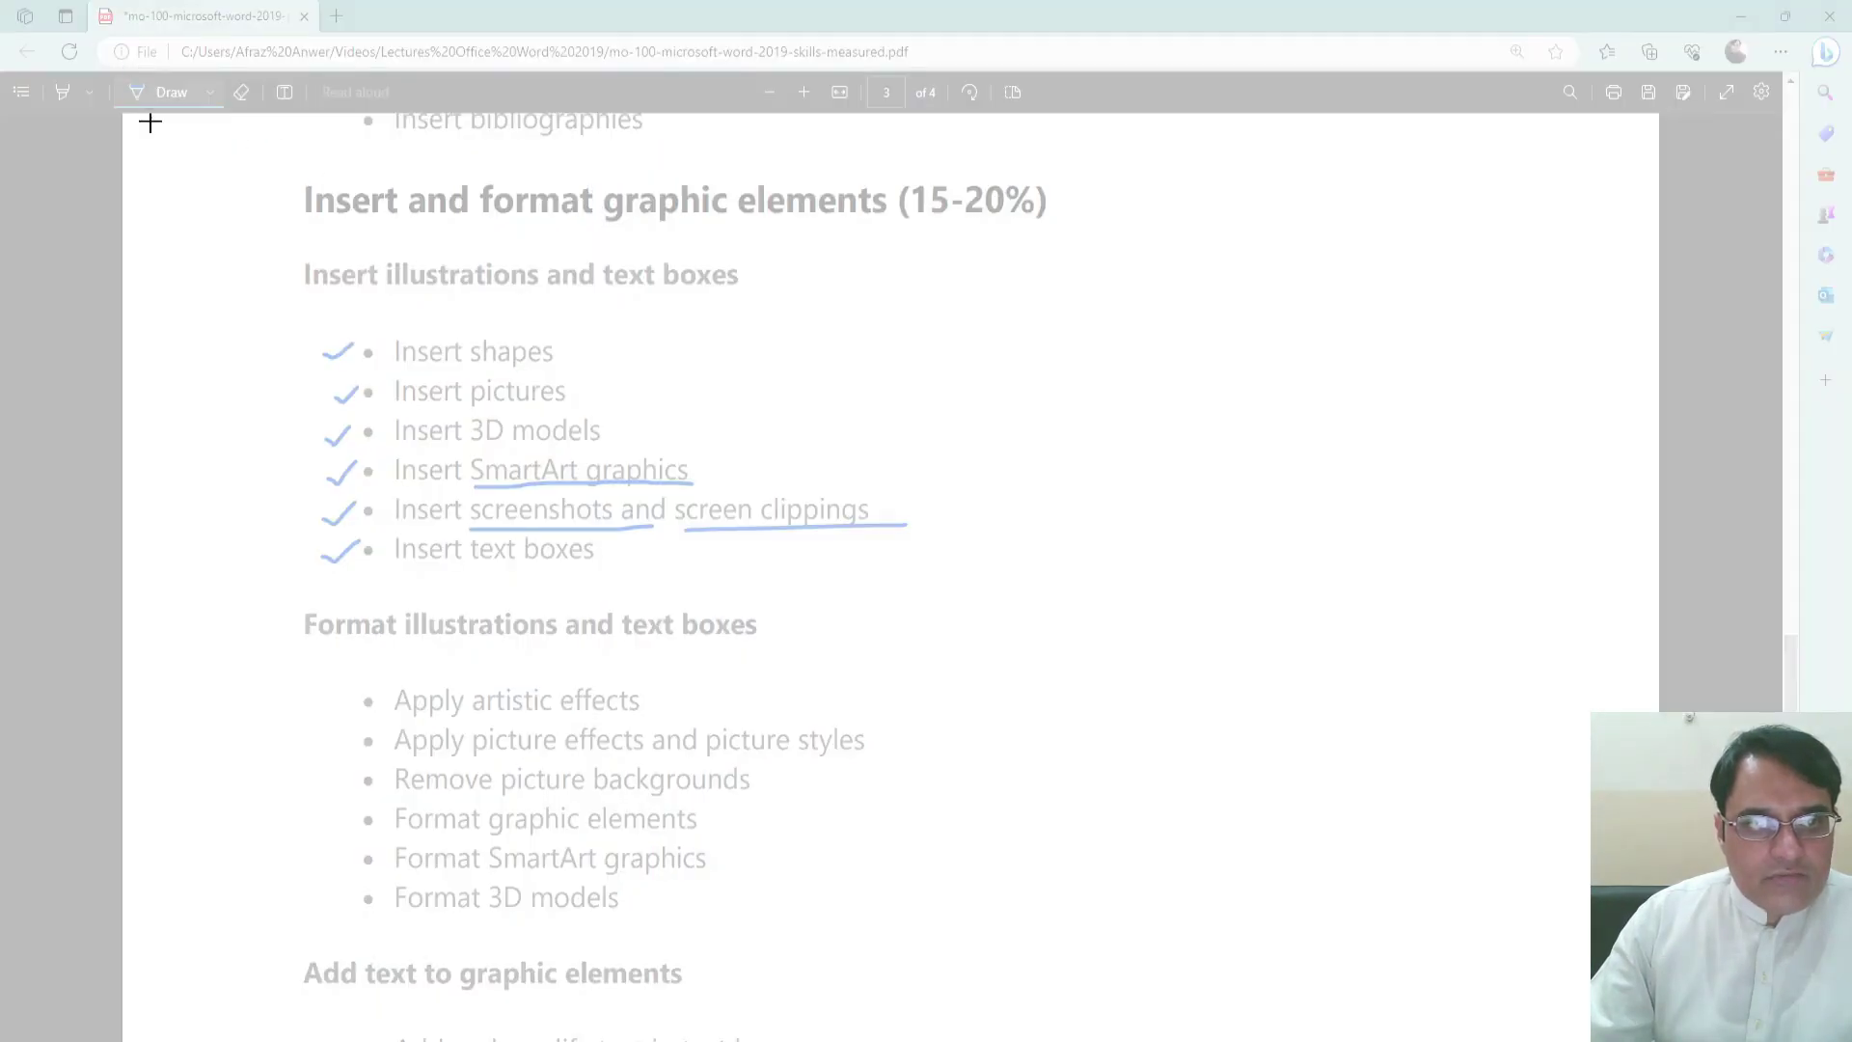
drag(3, 70, 395, 113)
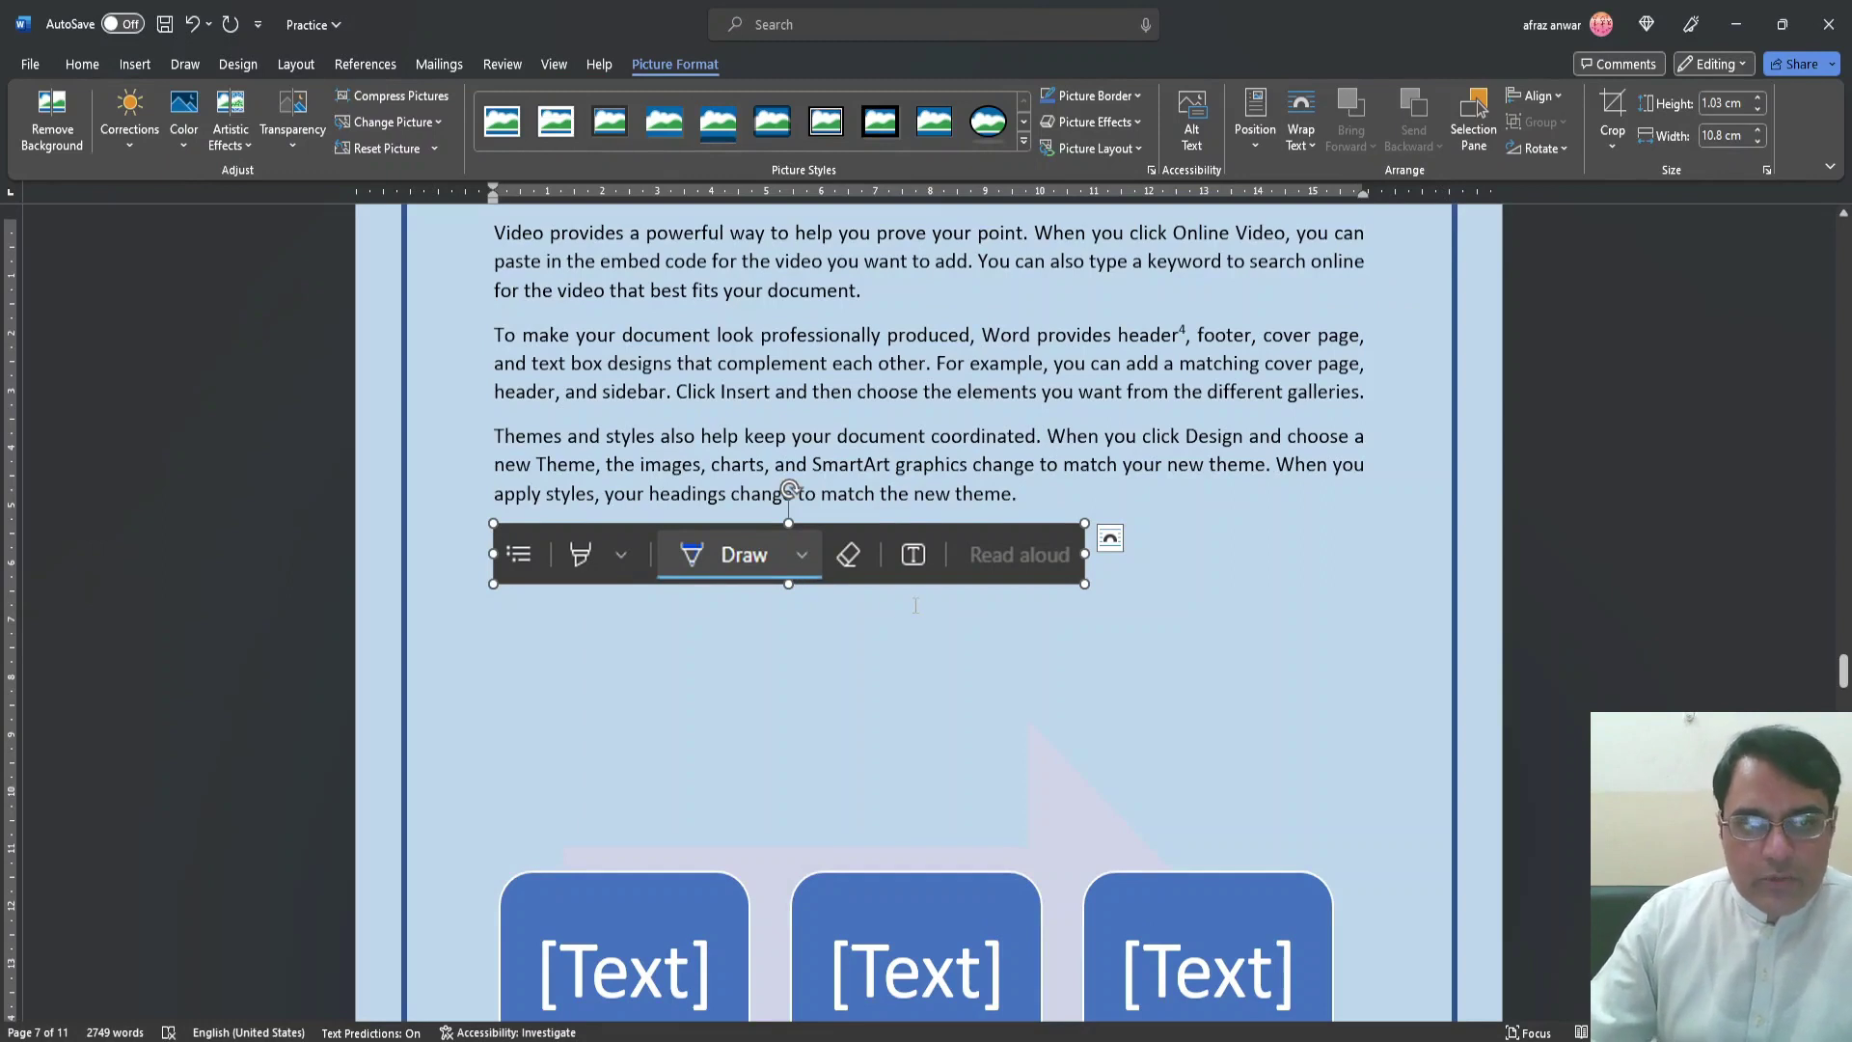
Switch to the skills-measured PDF and underline the "Insert text boxes" item
click(133, 66)
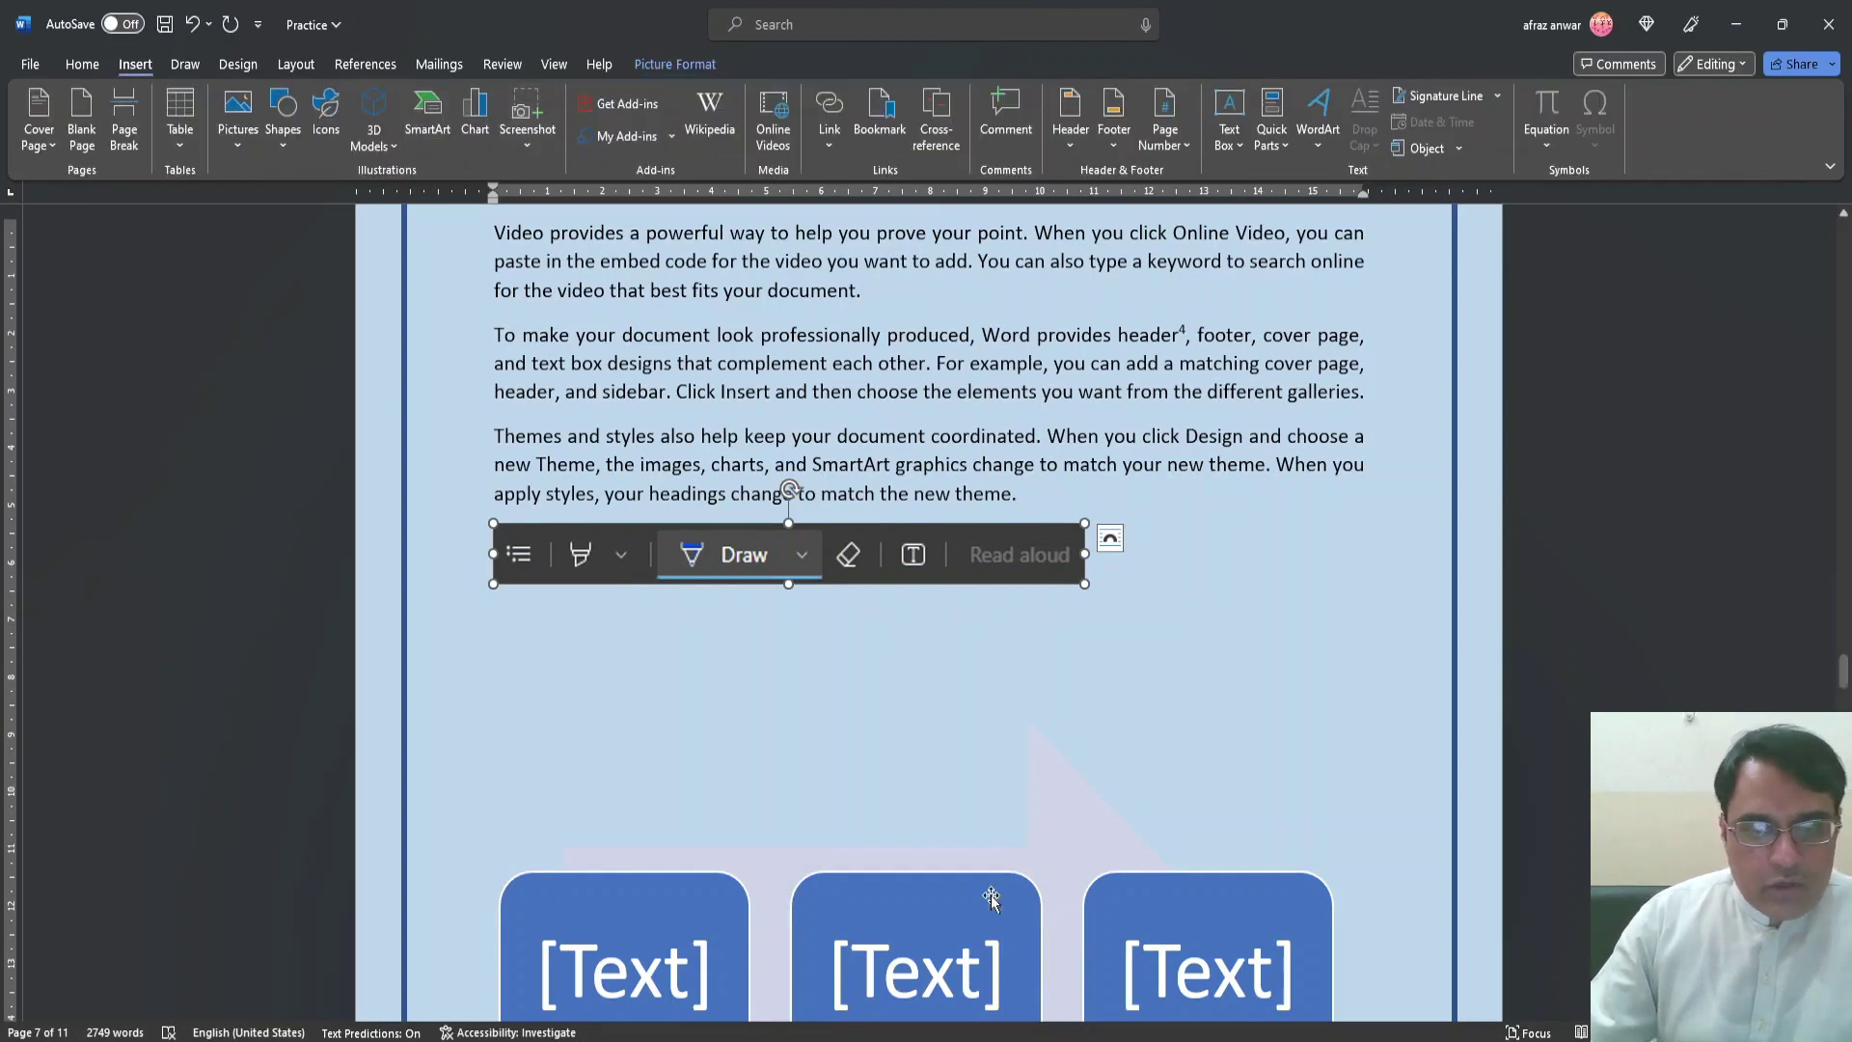
key(alt+Tab)
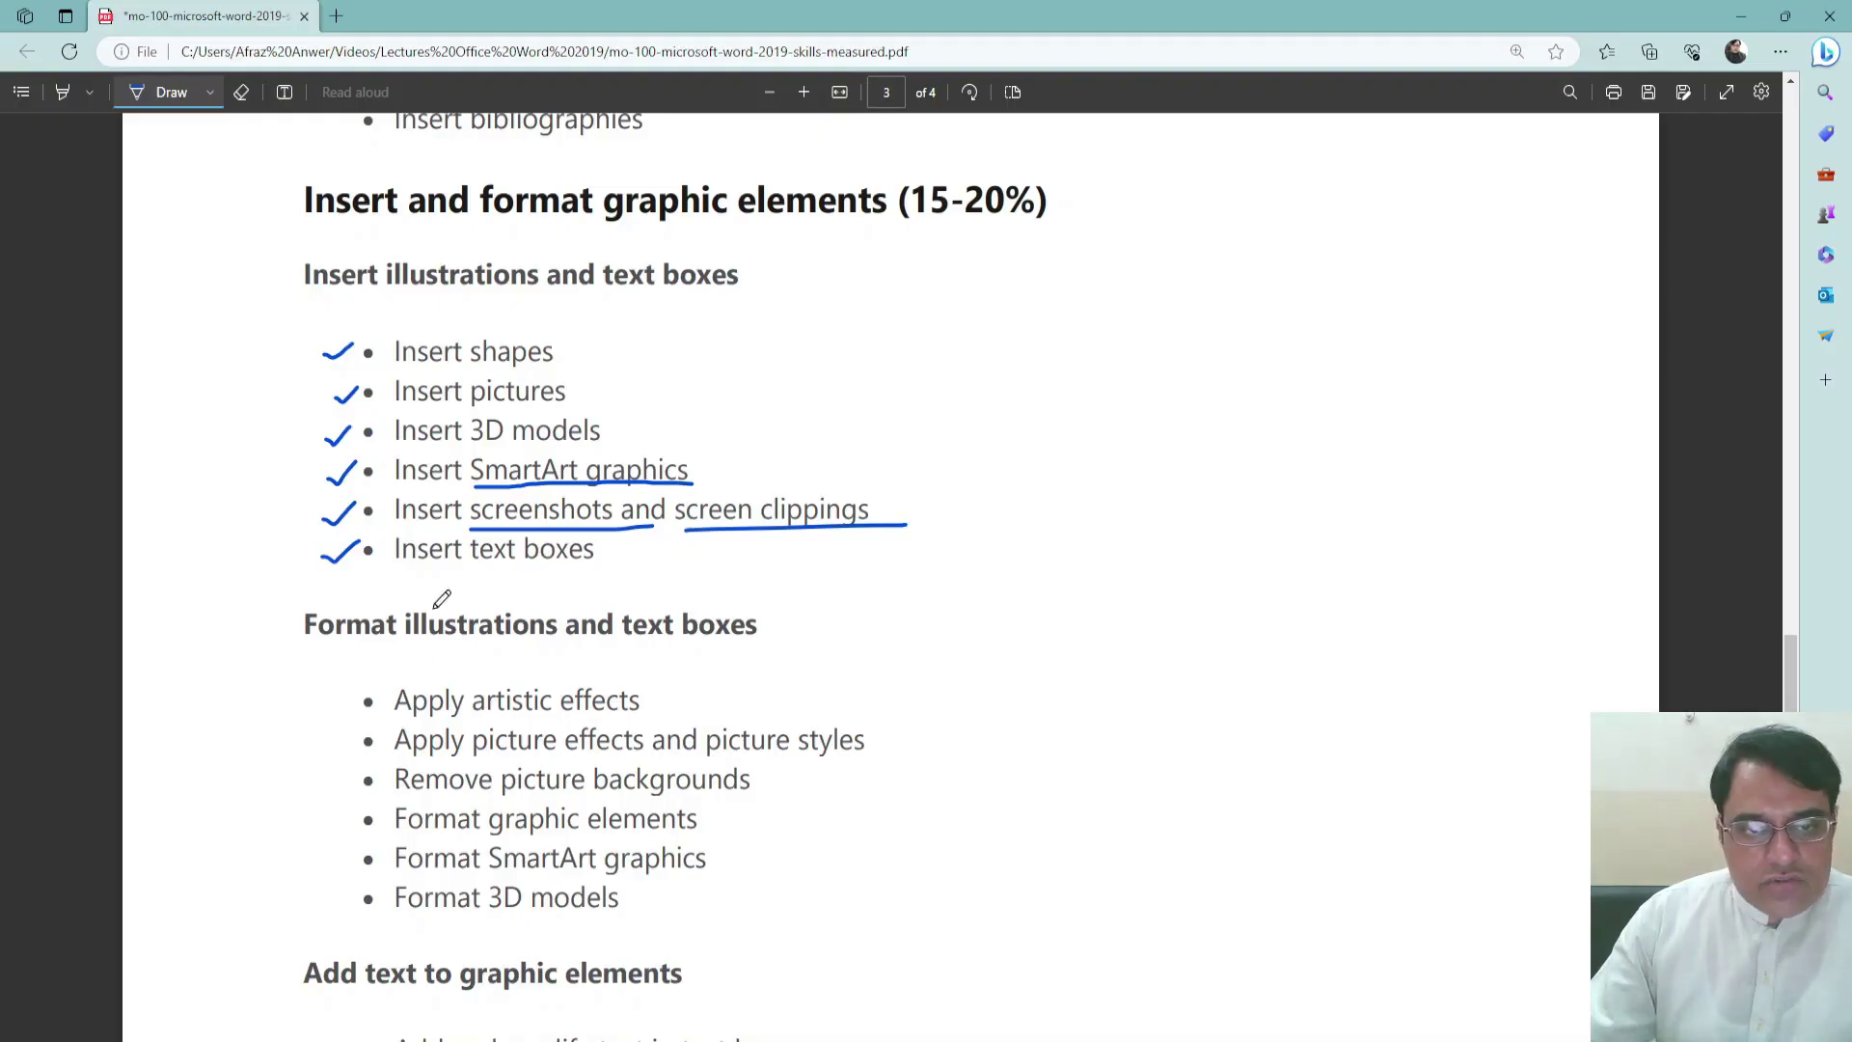
drag(400, 563, 594, 565)
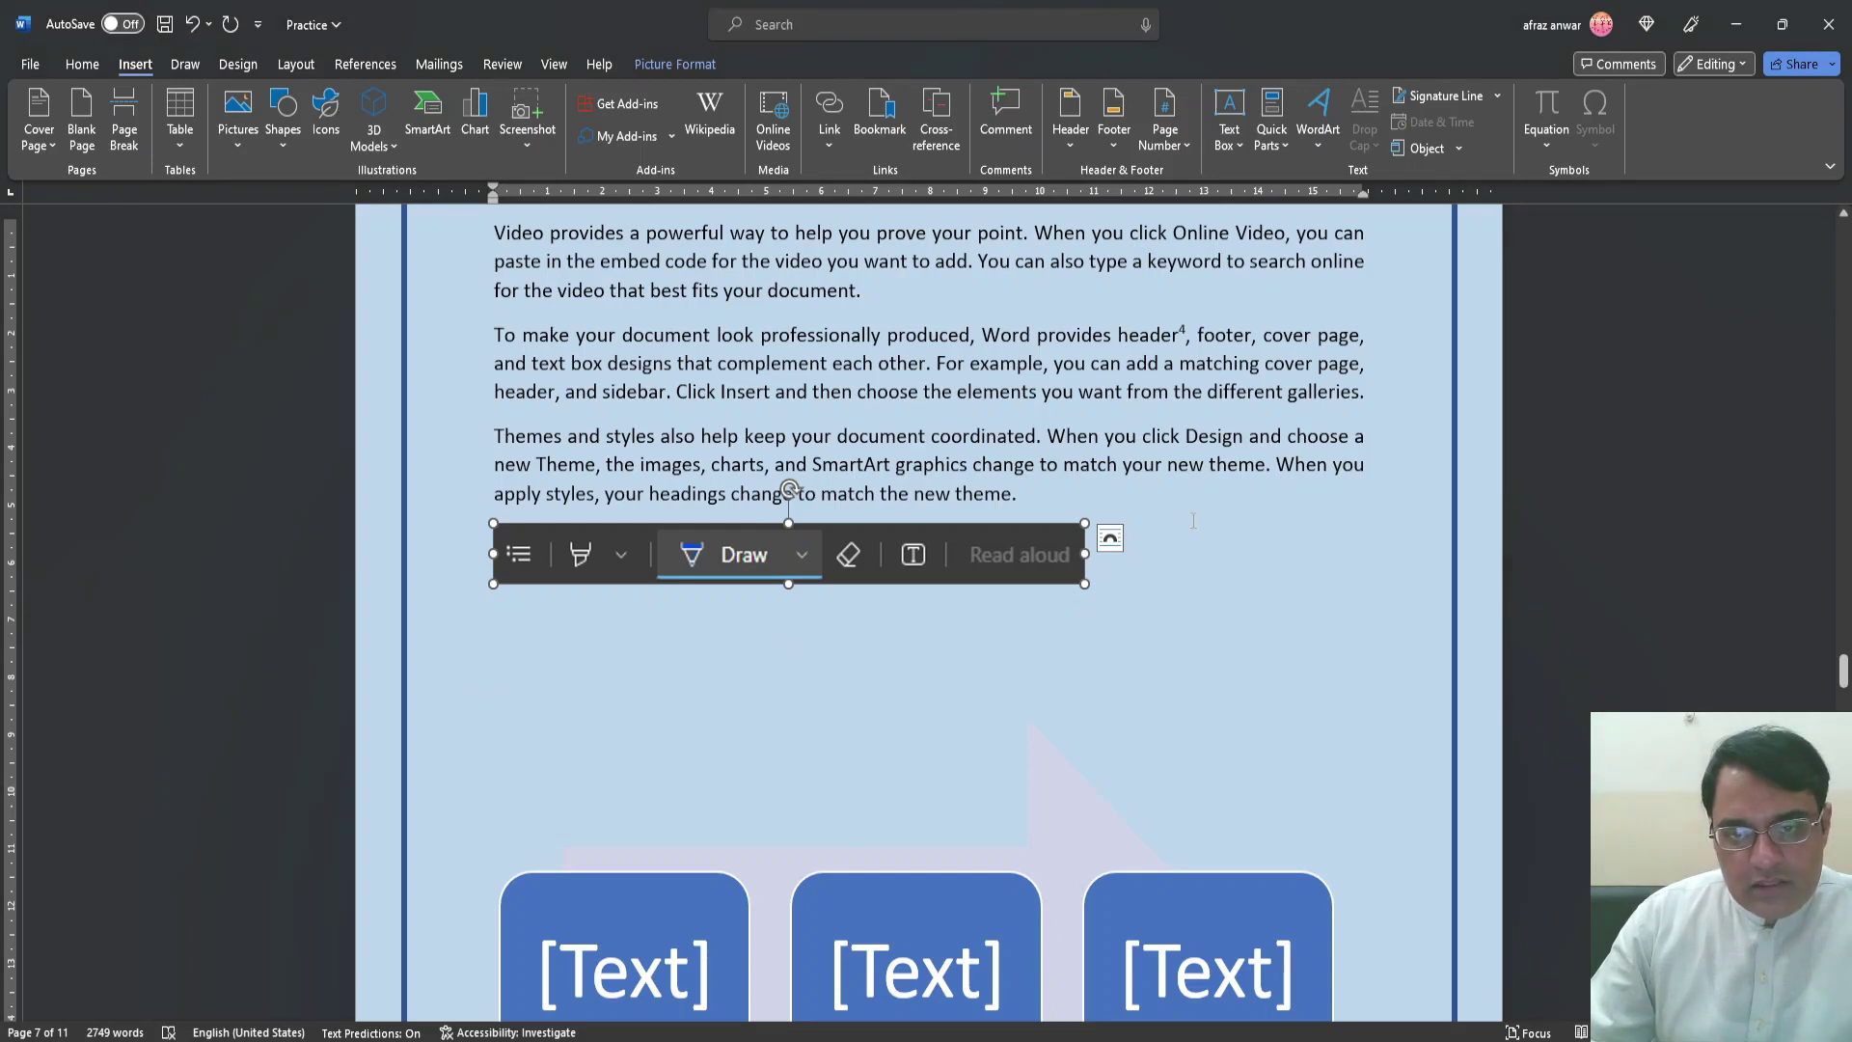
Return to the Practice document in Word and add a blank paragraph below the organization chart SmartArt on page 8
click(1193, 520)
click(845, 545)
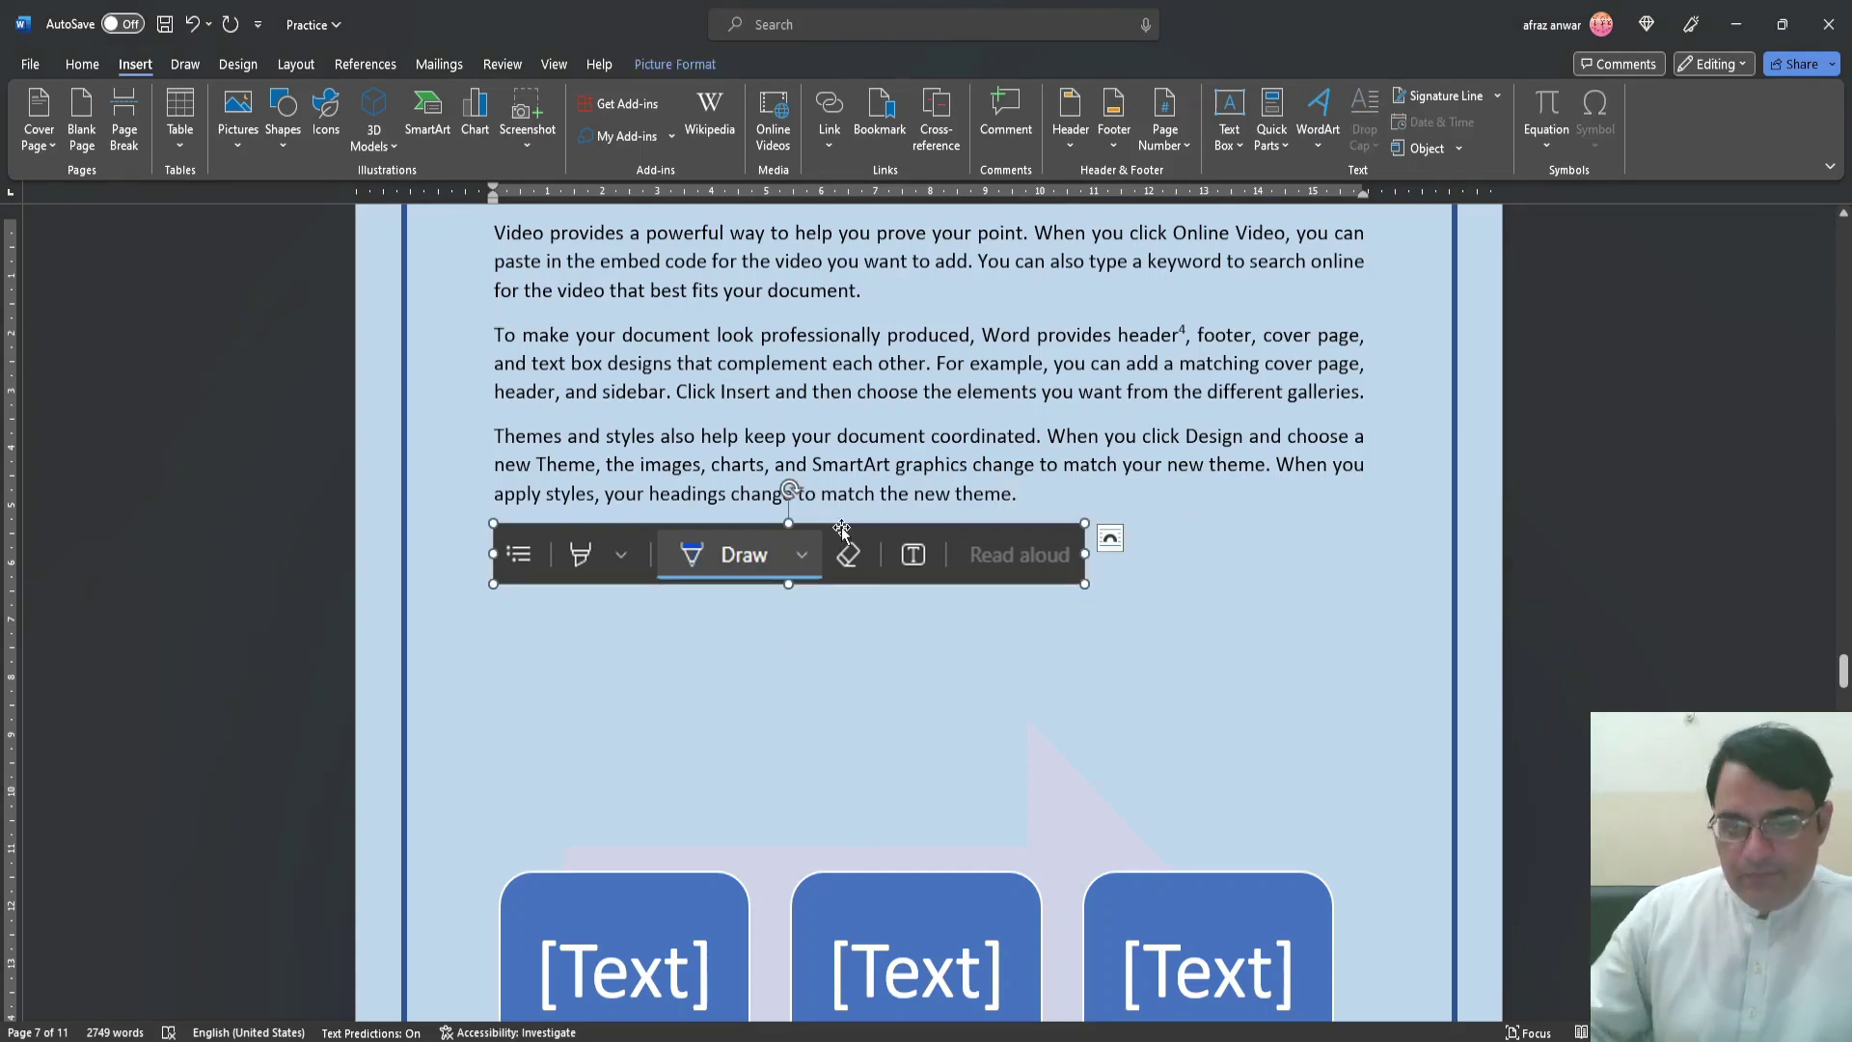
scroll(965, 579, down, 10)
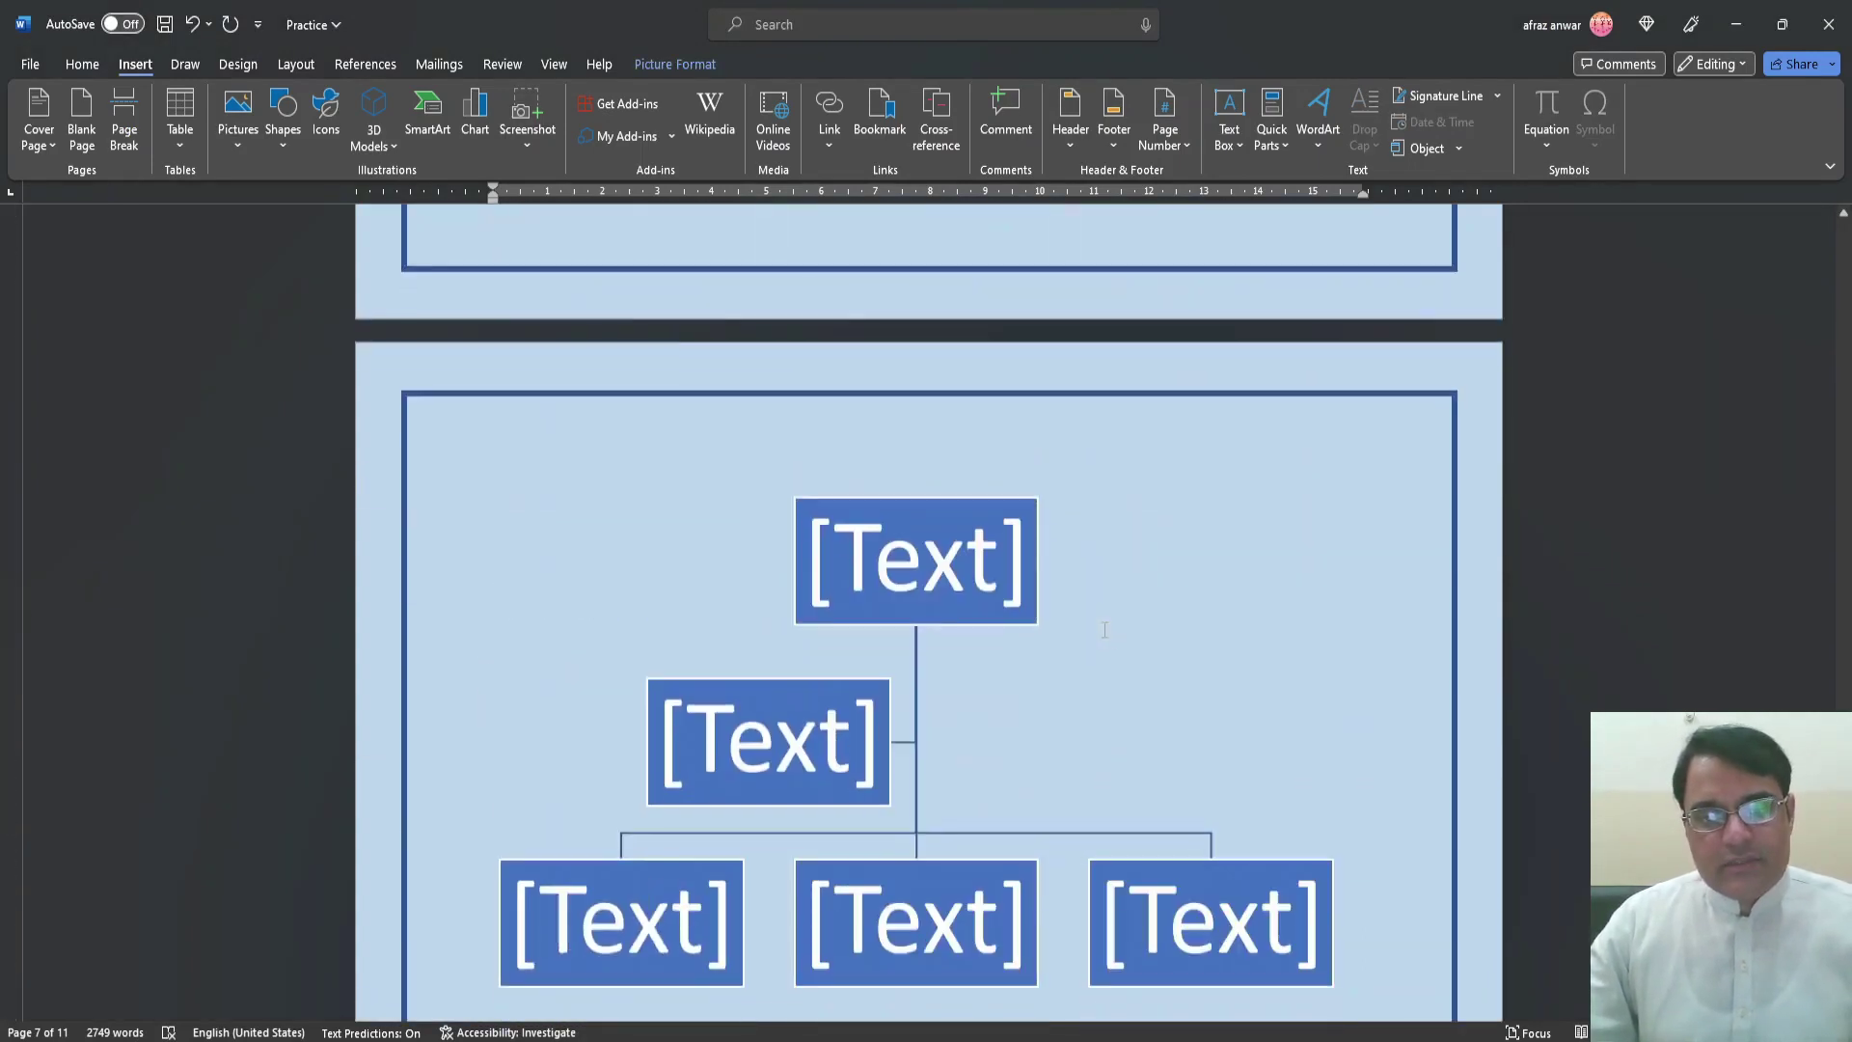
scroll(1104, 628, down, 8)
scroll(1104, 629, up, 4)
click(1052, 627)
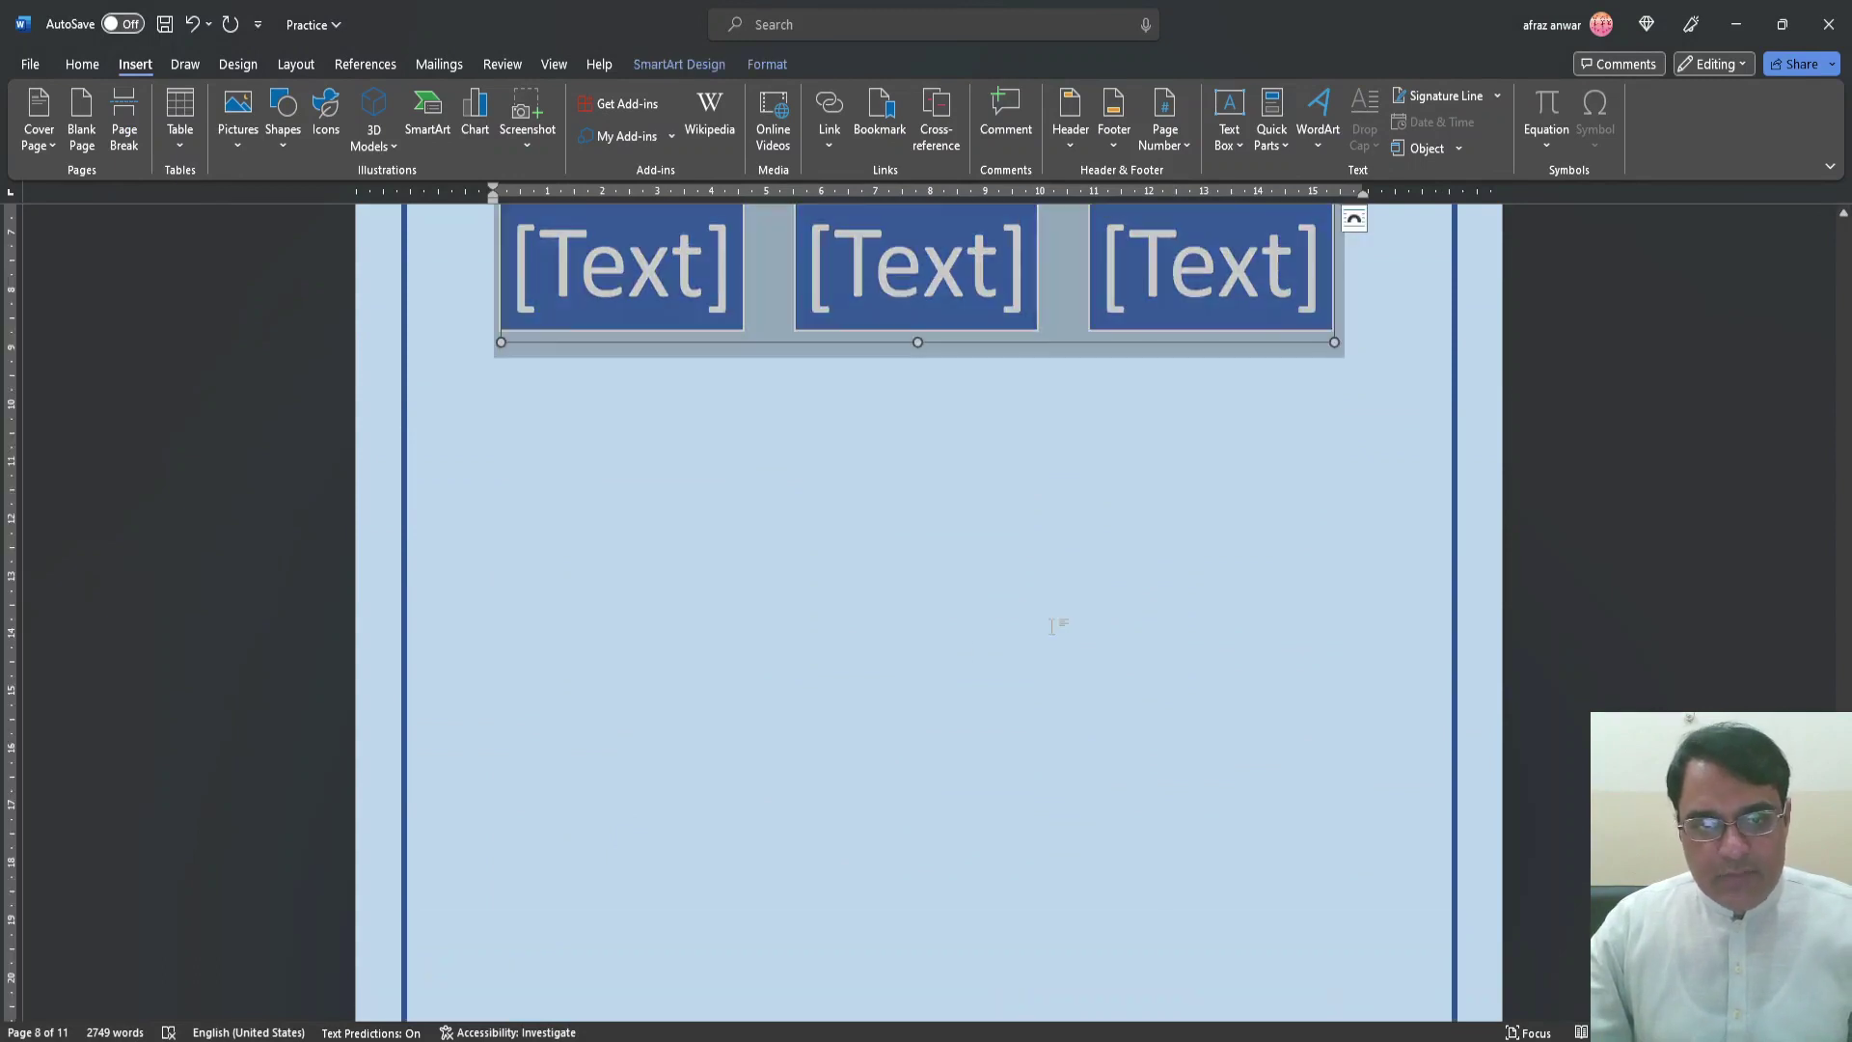
click(1408, 365)
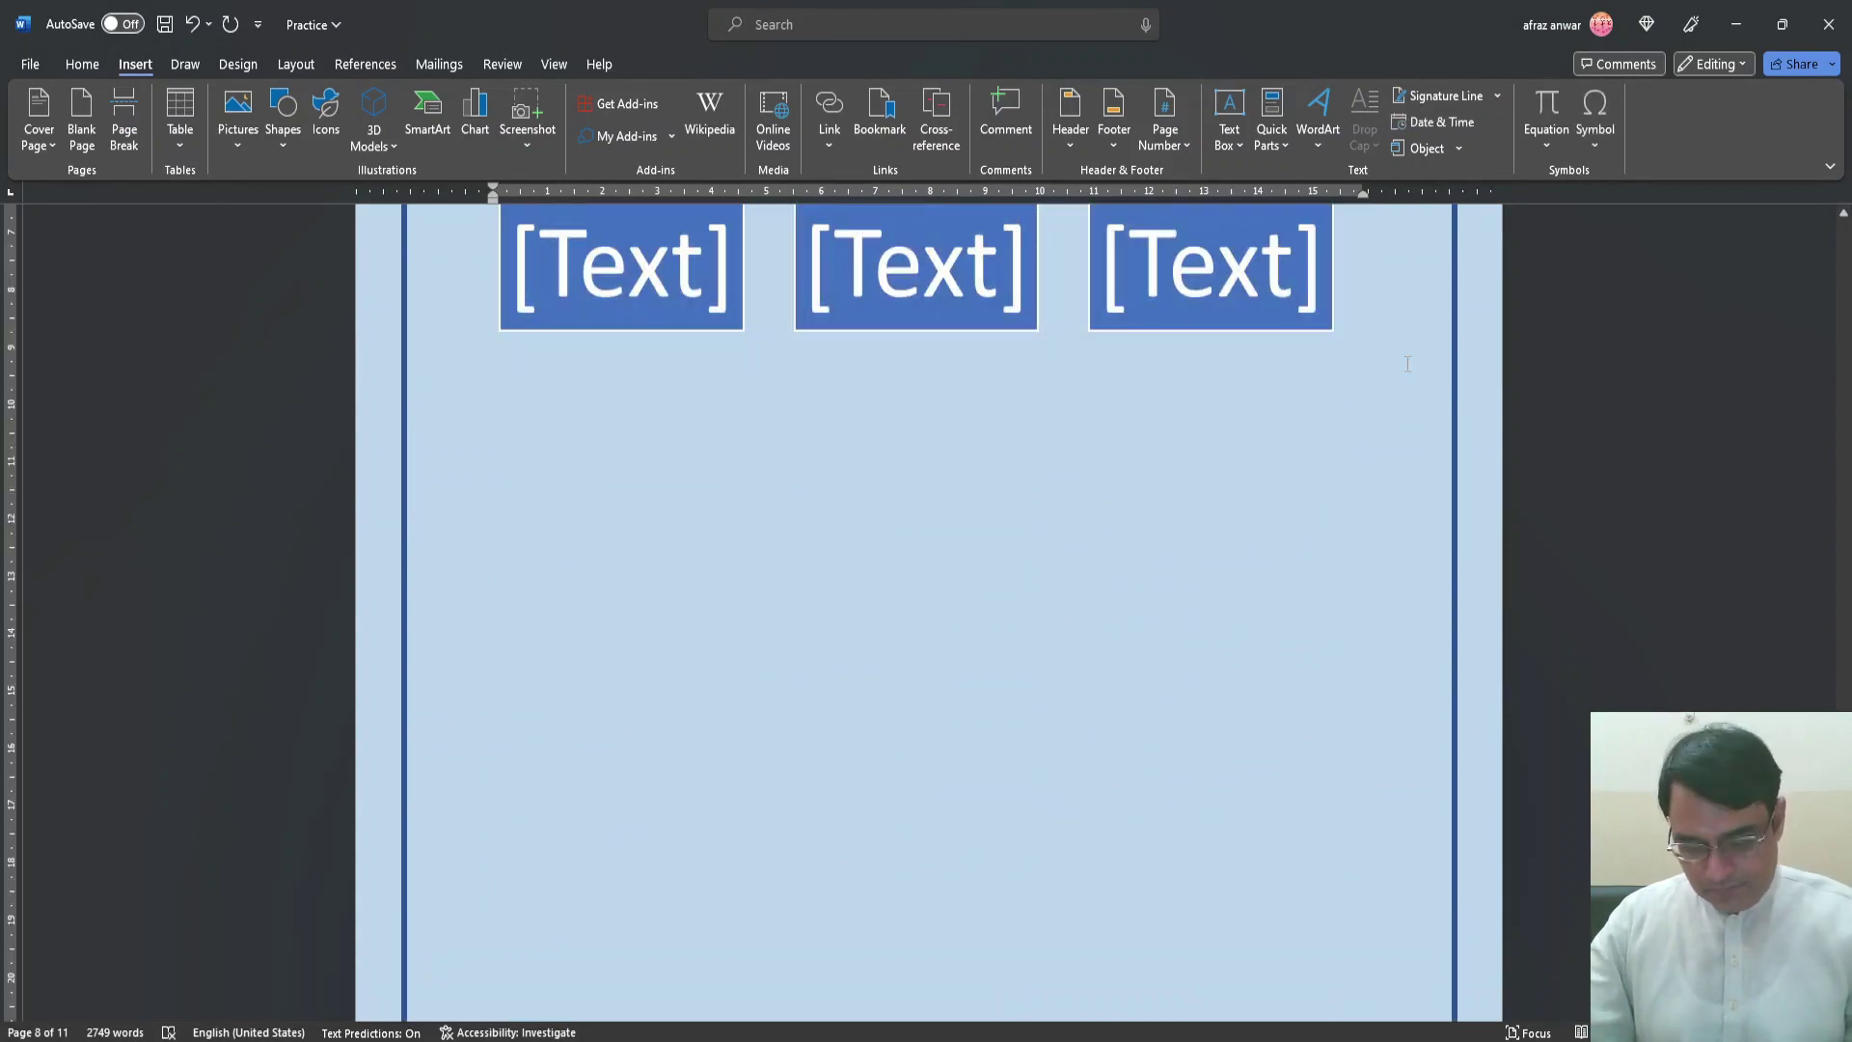
key(Return)
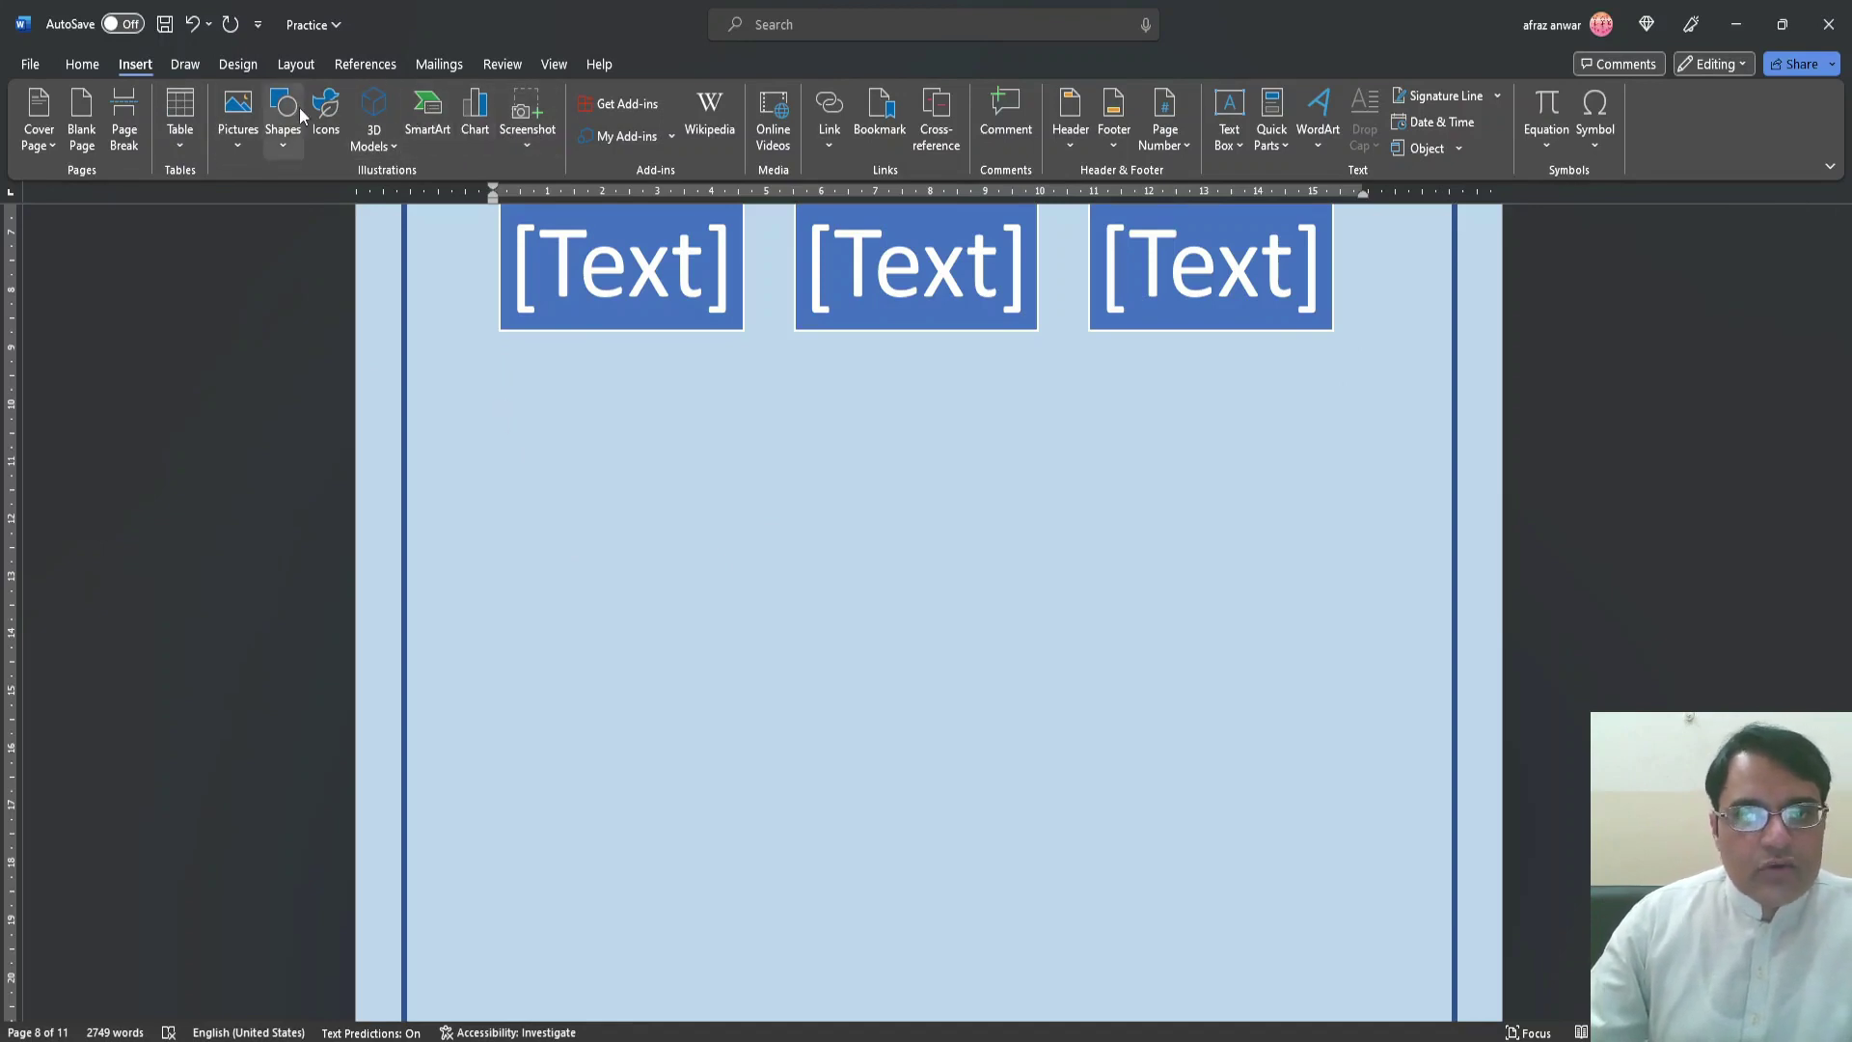
Insert the built-in Integral Quote text box from the text box gallery on page 8
click(1241, 145)
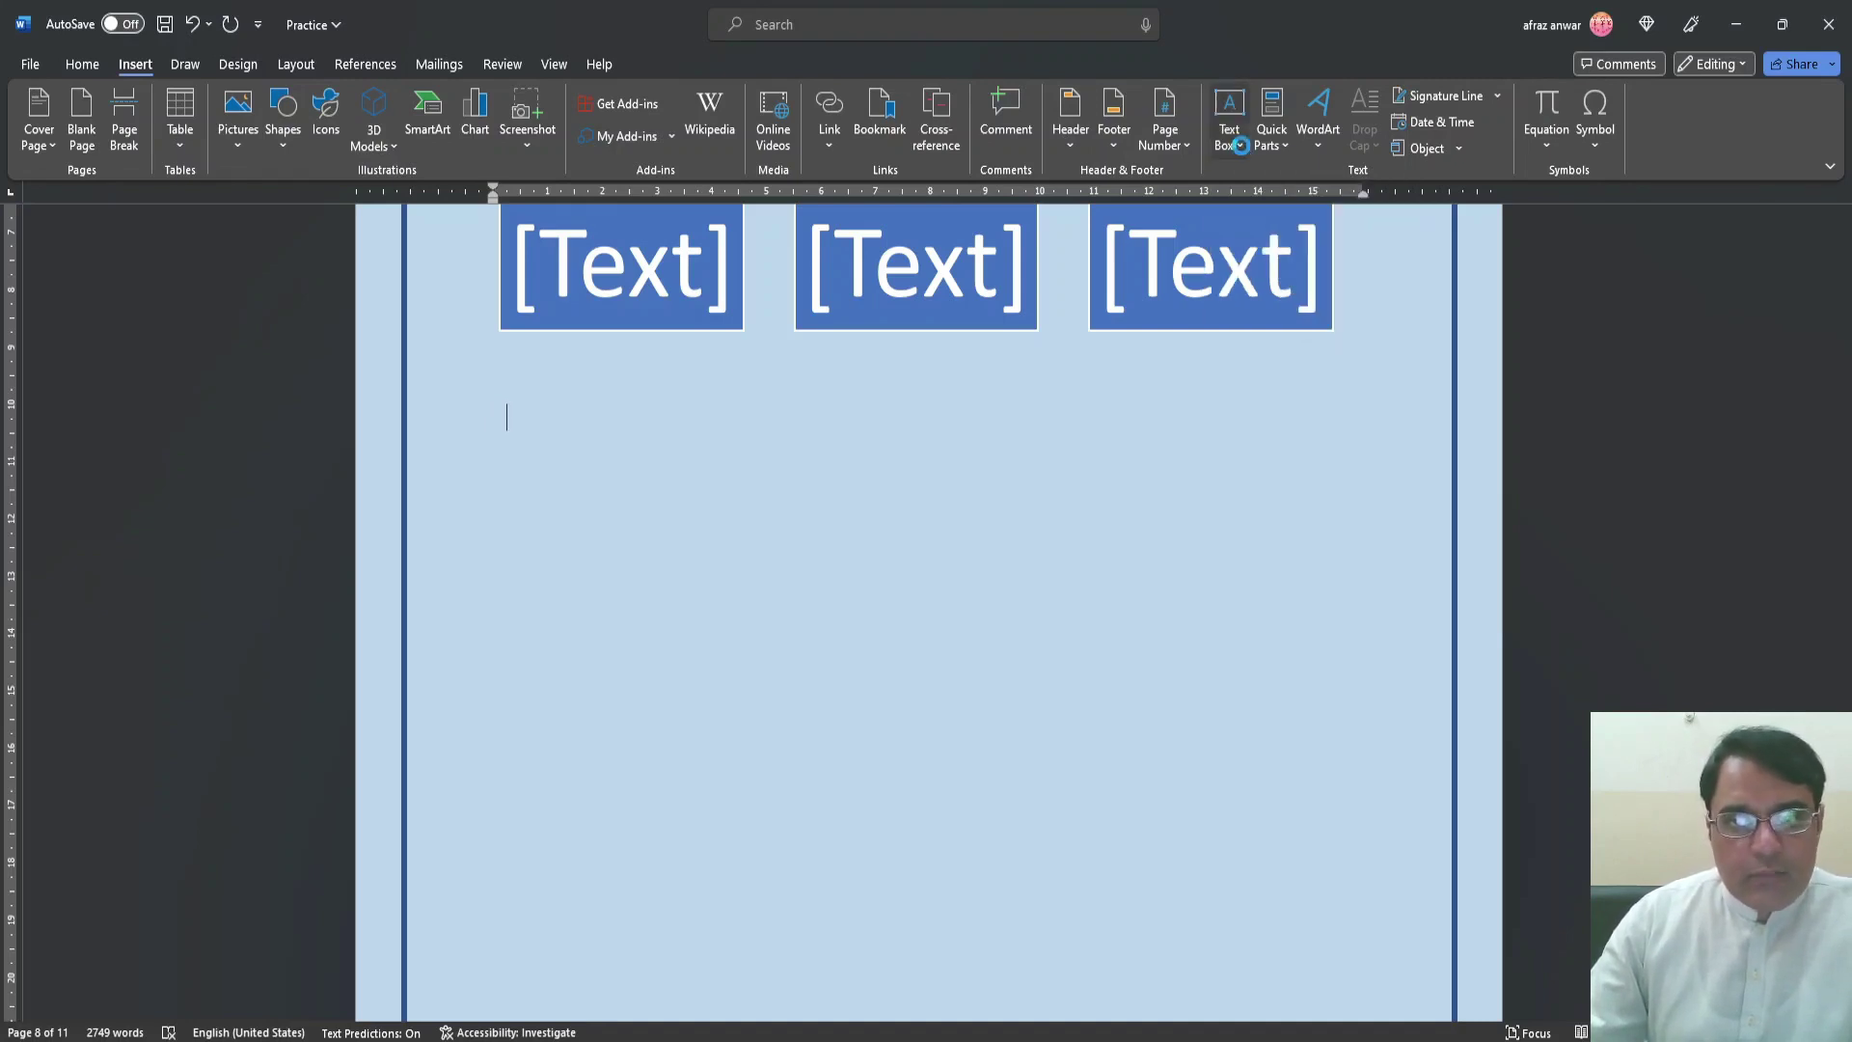
click(1241, 146)
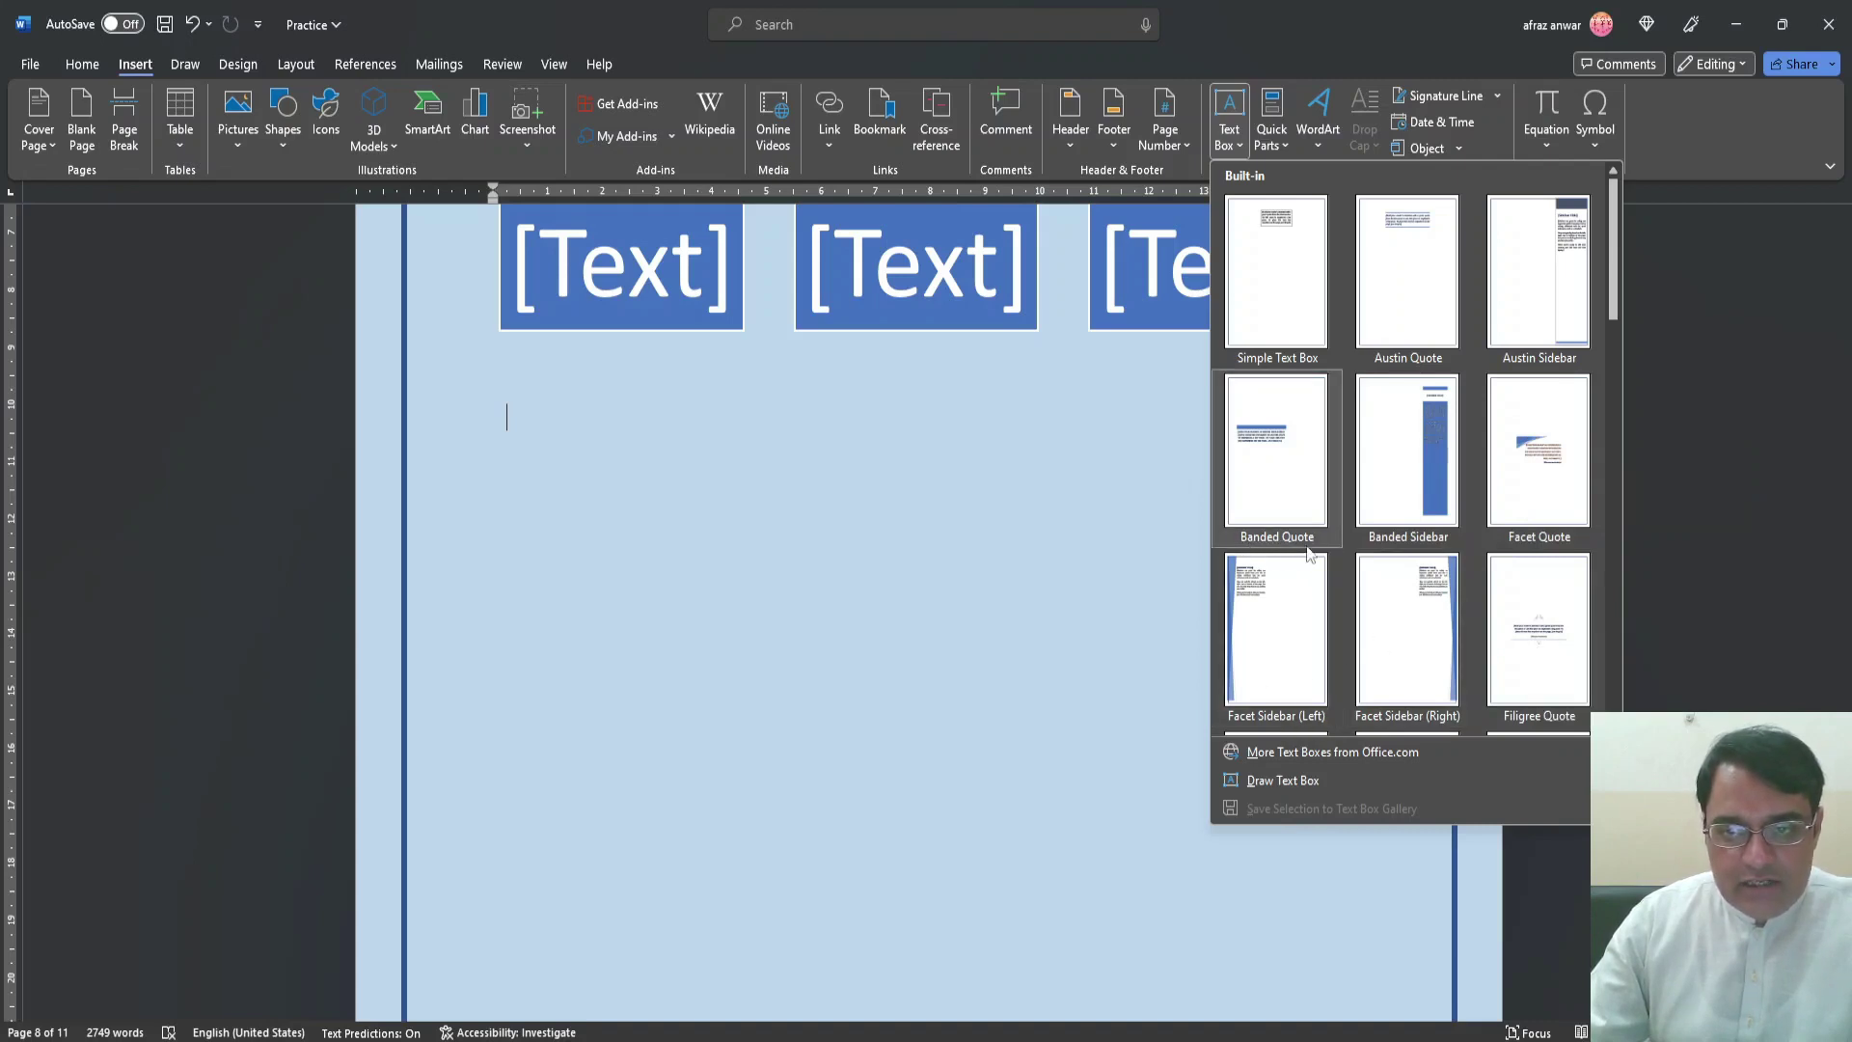
drag(1619, 297, 1641, 439)
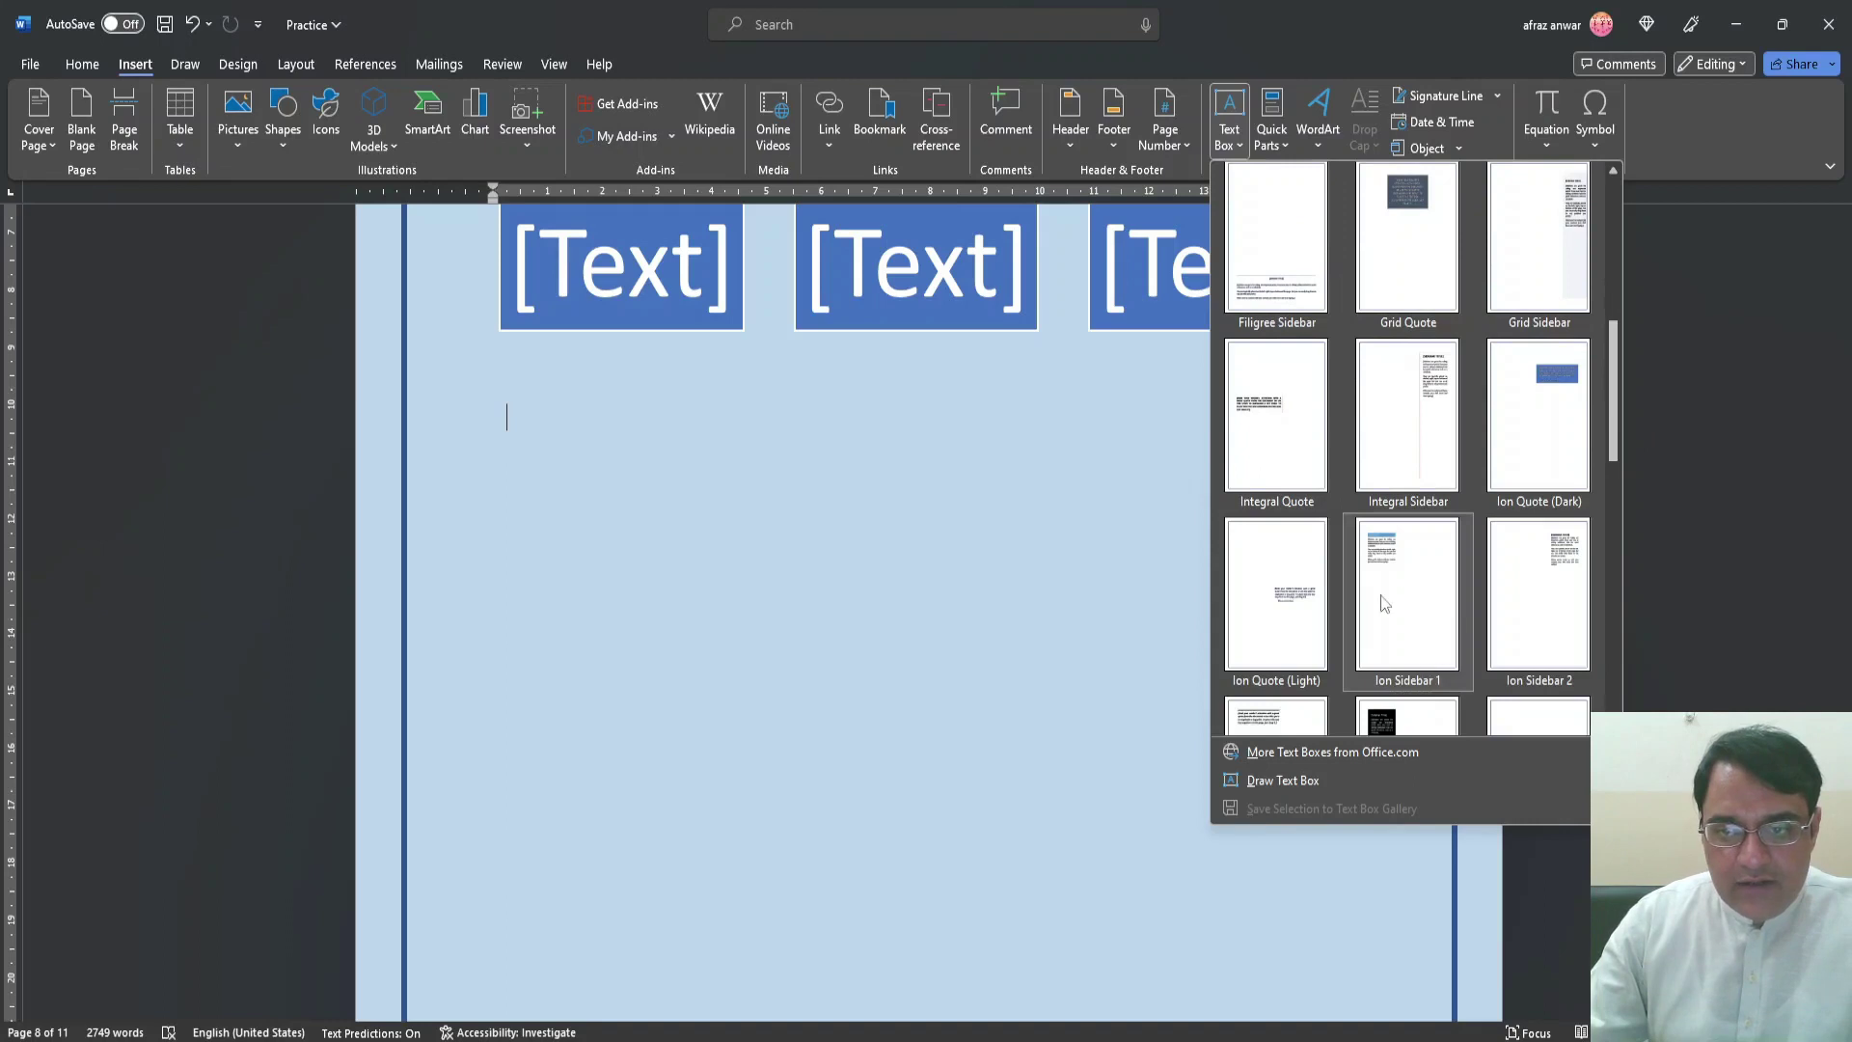
click(1266, 449)
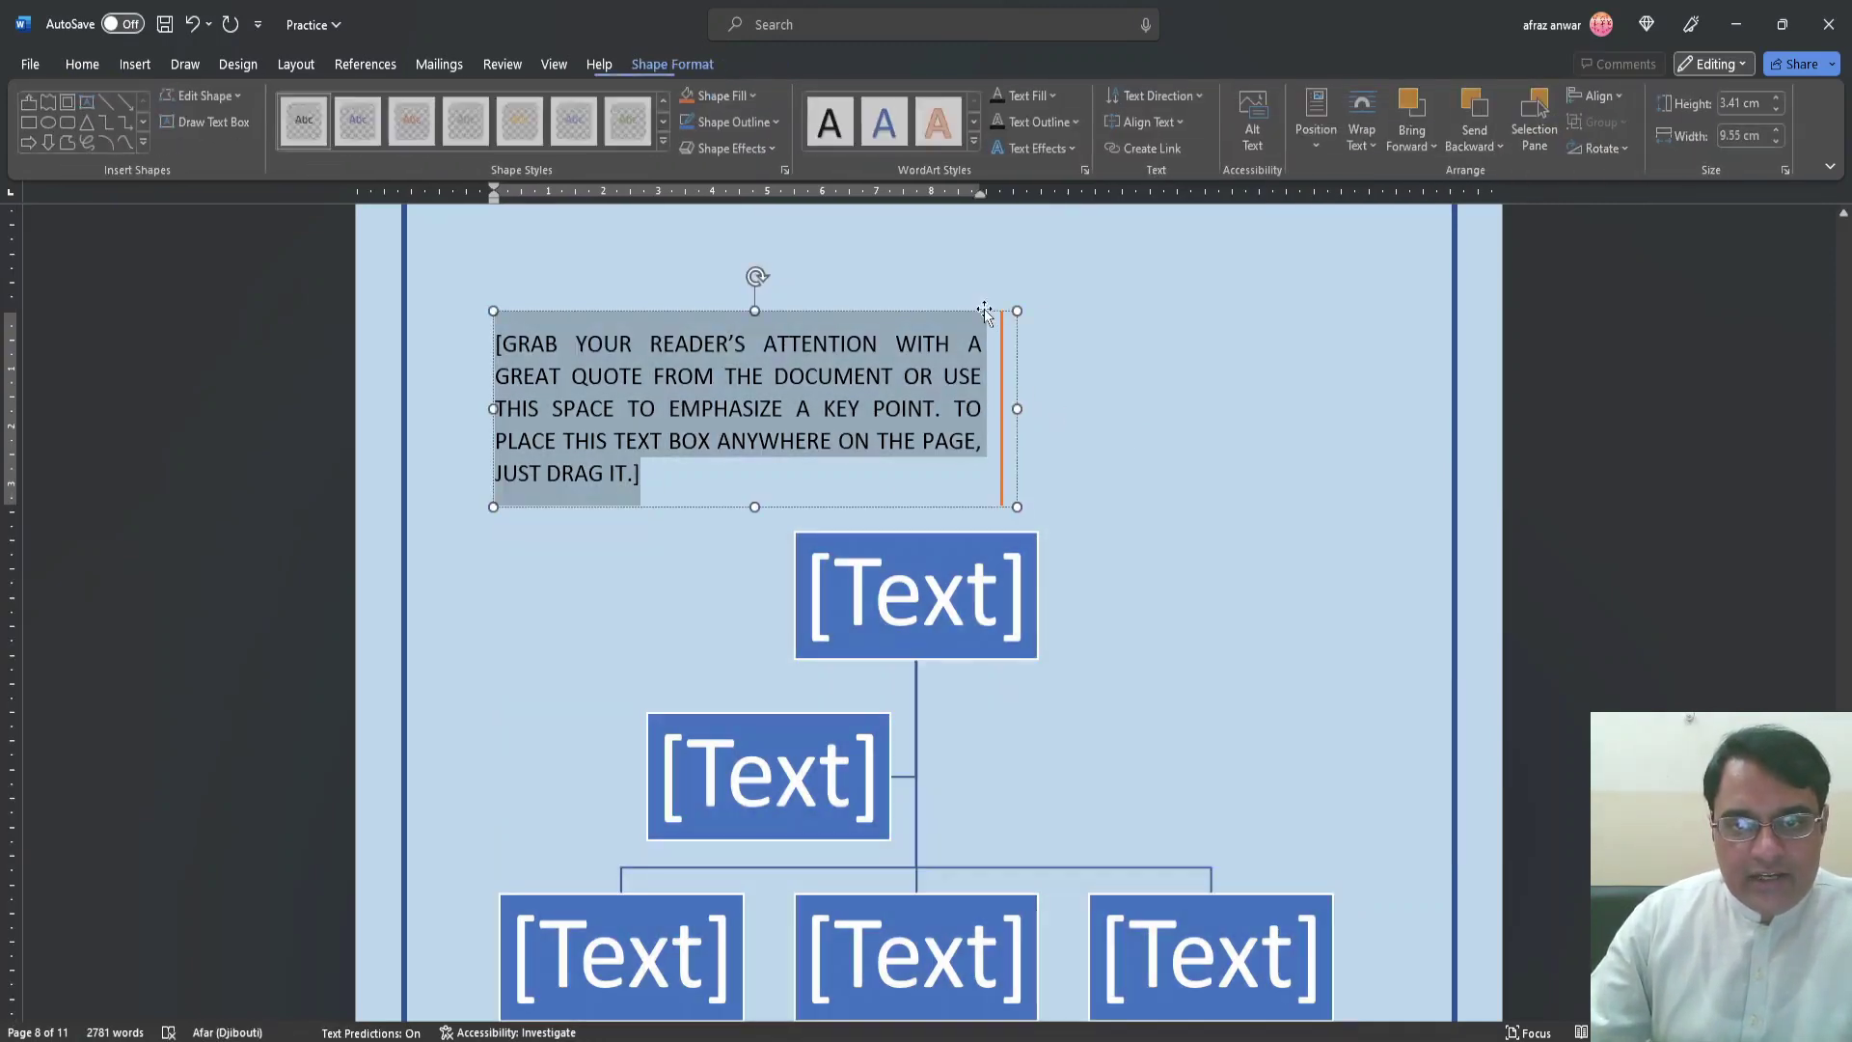
Move the Integral Quote text box to the upper middle of page 8, above the organization chart
click(1047, 307)
drag(982, 308, 1181, 288)
scroll(1055, 583, up, 3)
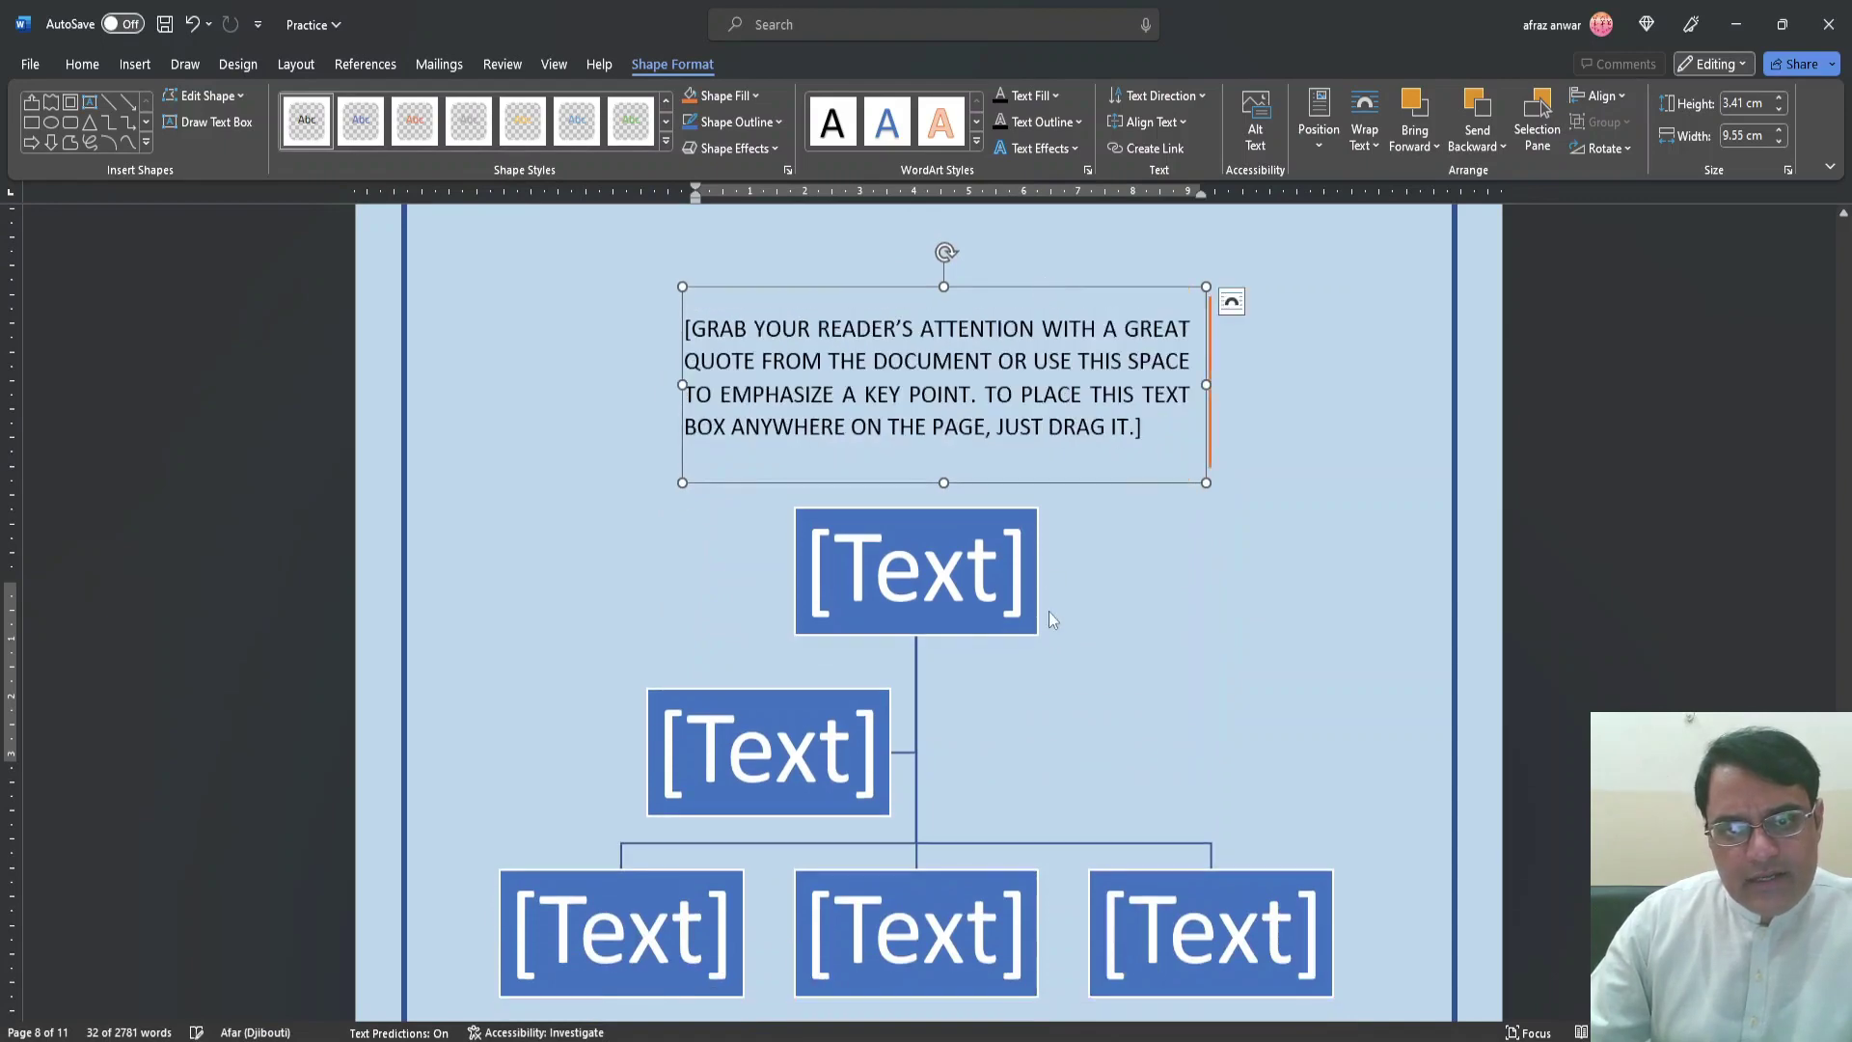
scroll(1049, 610, up, 3)
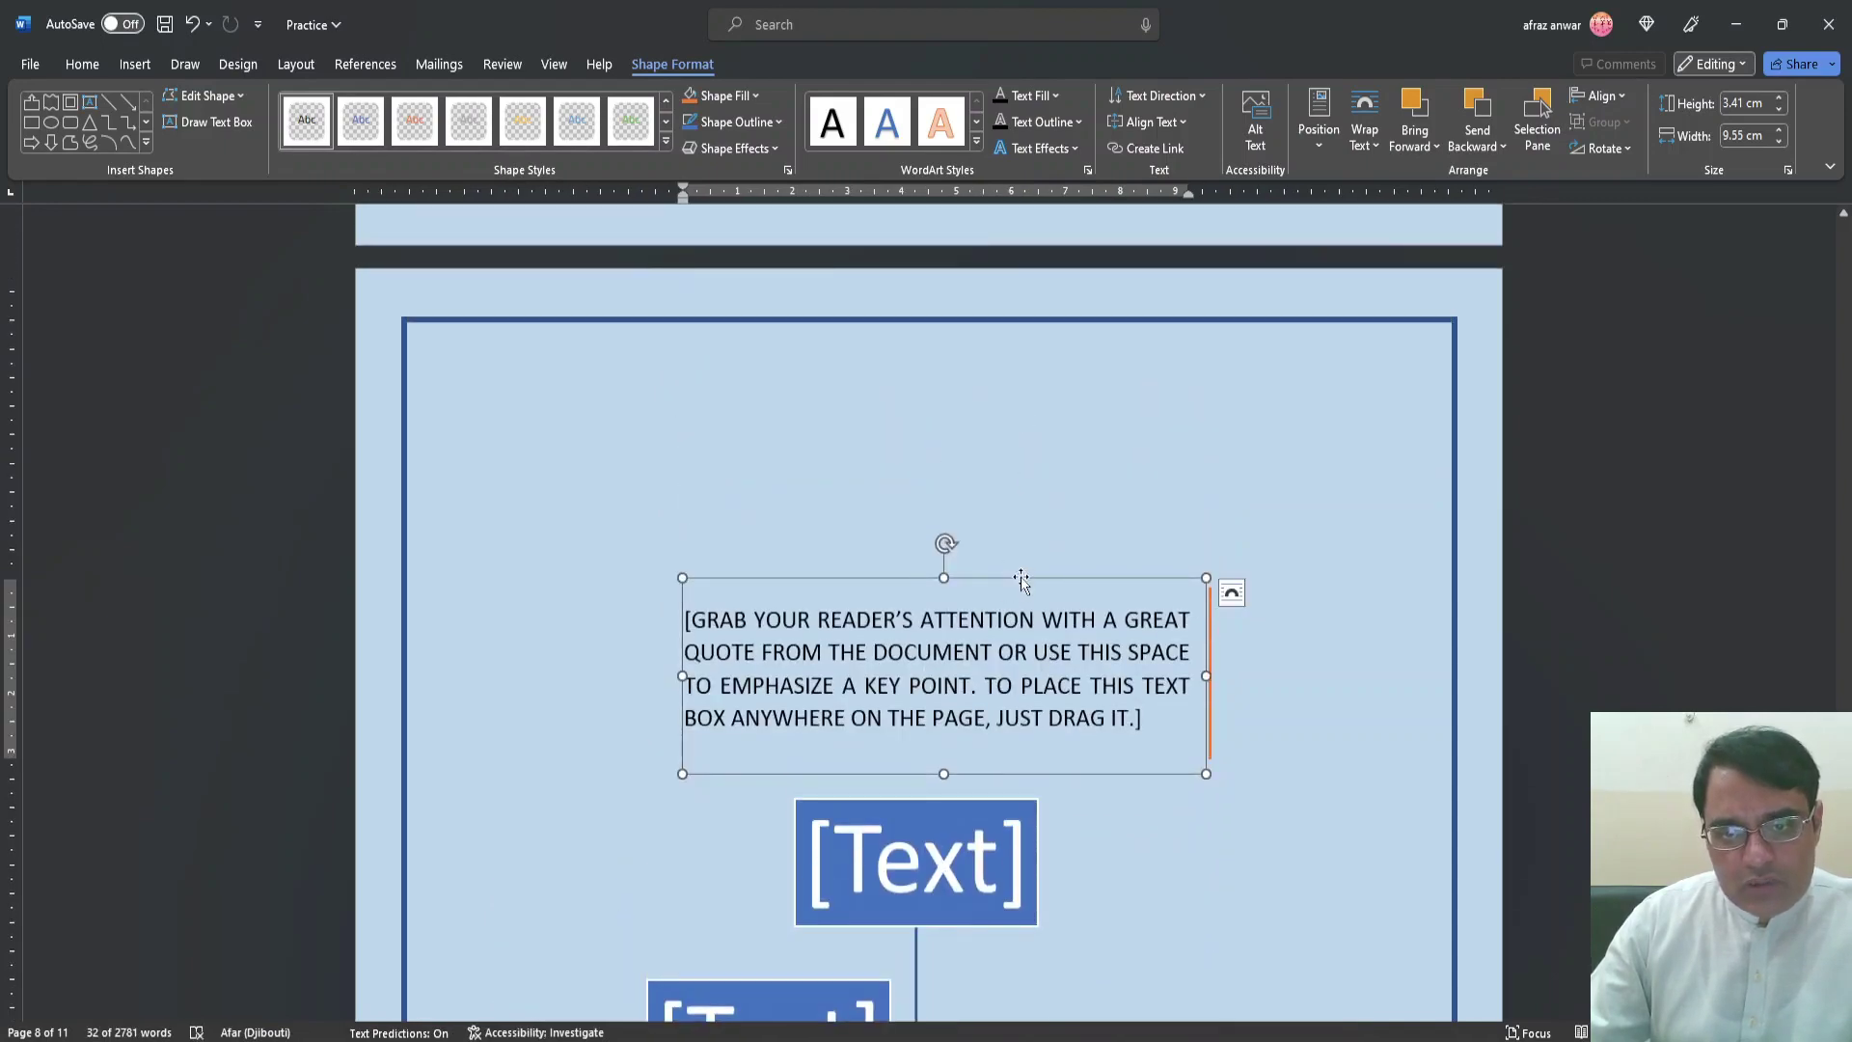
drag(1018, 586, 1006, 398)
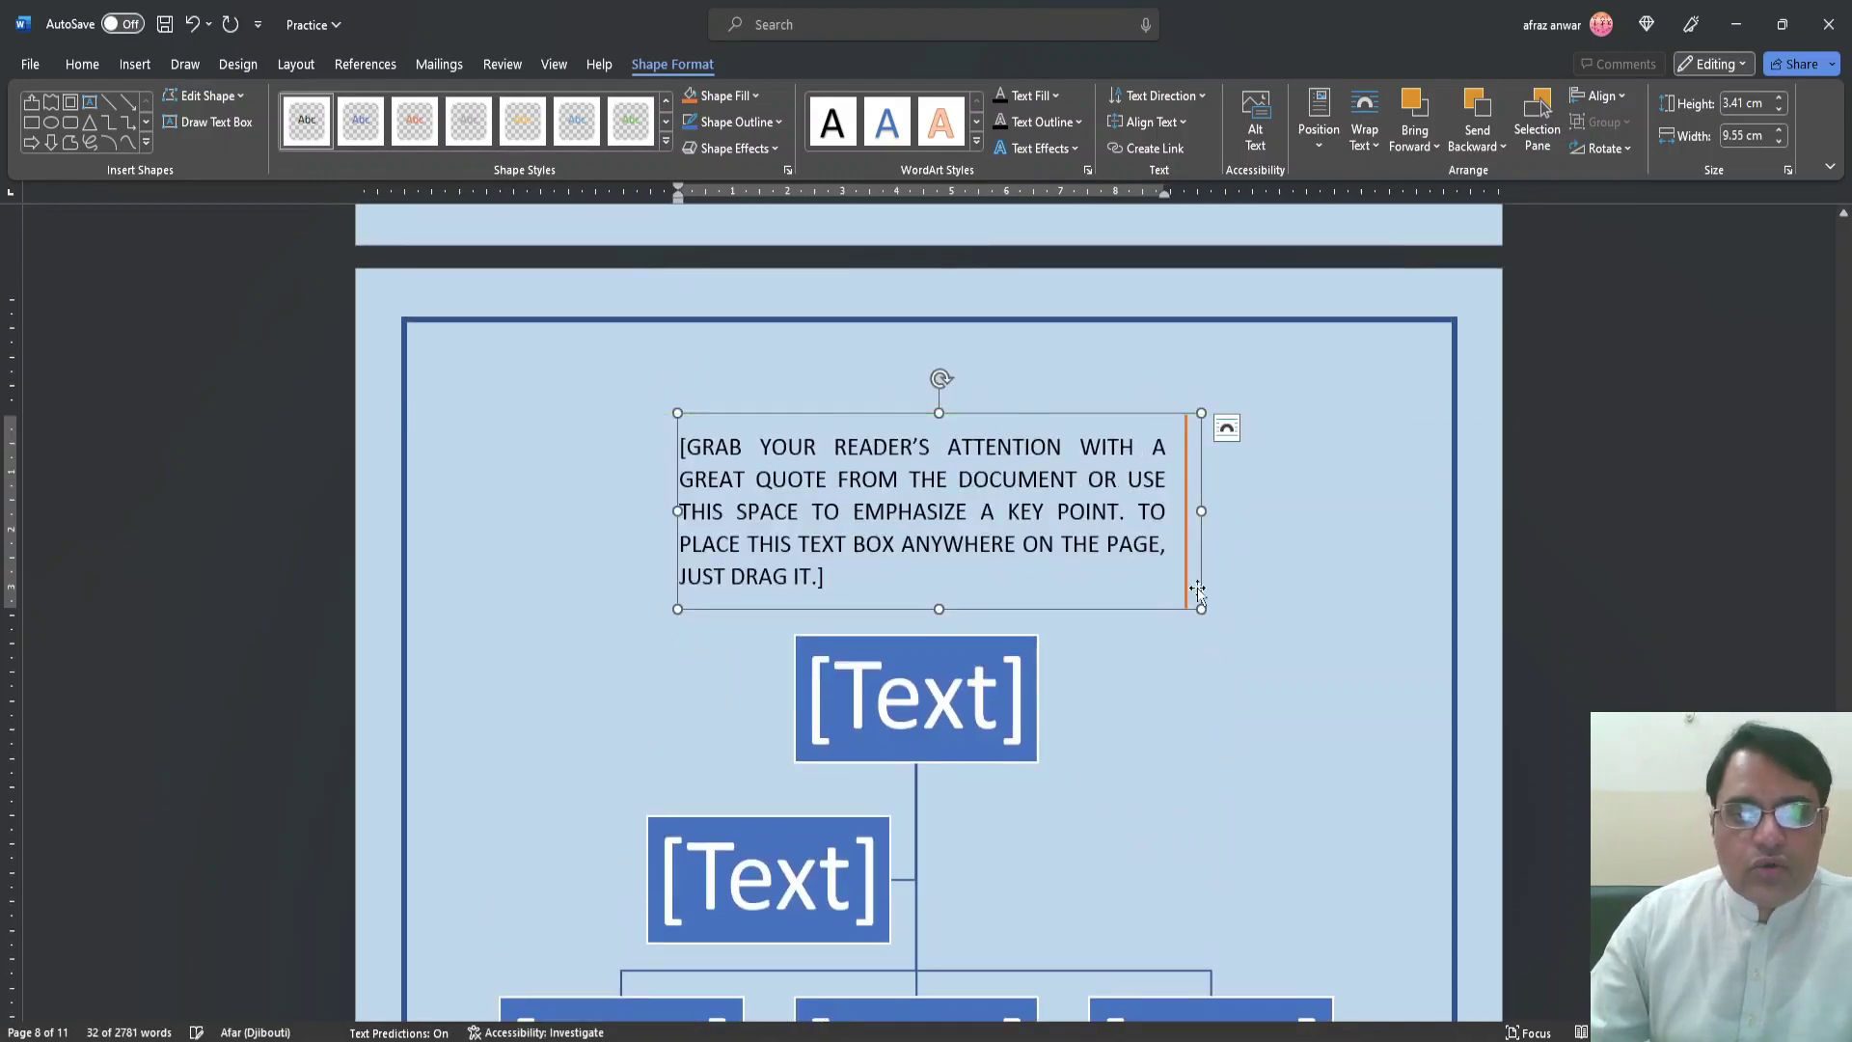
Insert the built-in ViewMaster Quote (Light) text box at the blank paragraph below the organization chart
click(1248, 725)
scroll(1244, 771, down, 5)
scroll(1236, 818, down, 4)
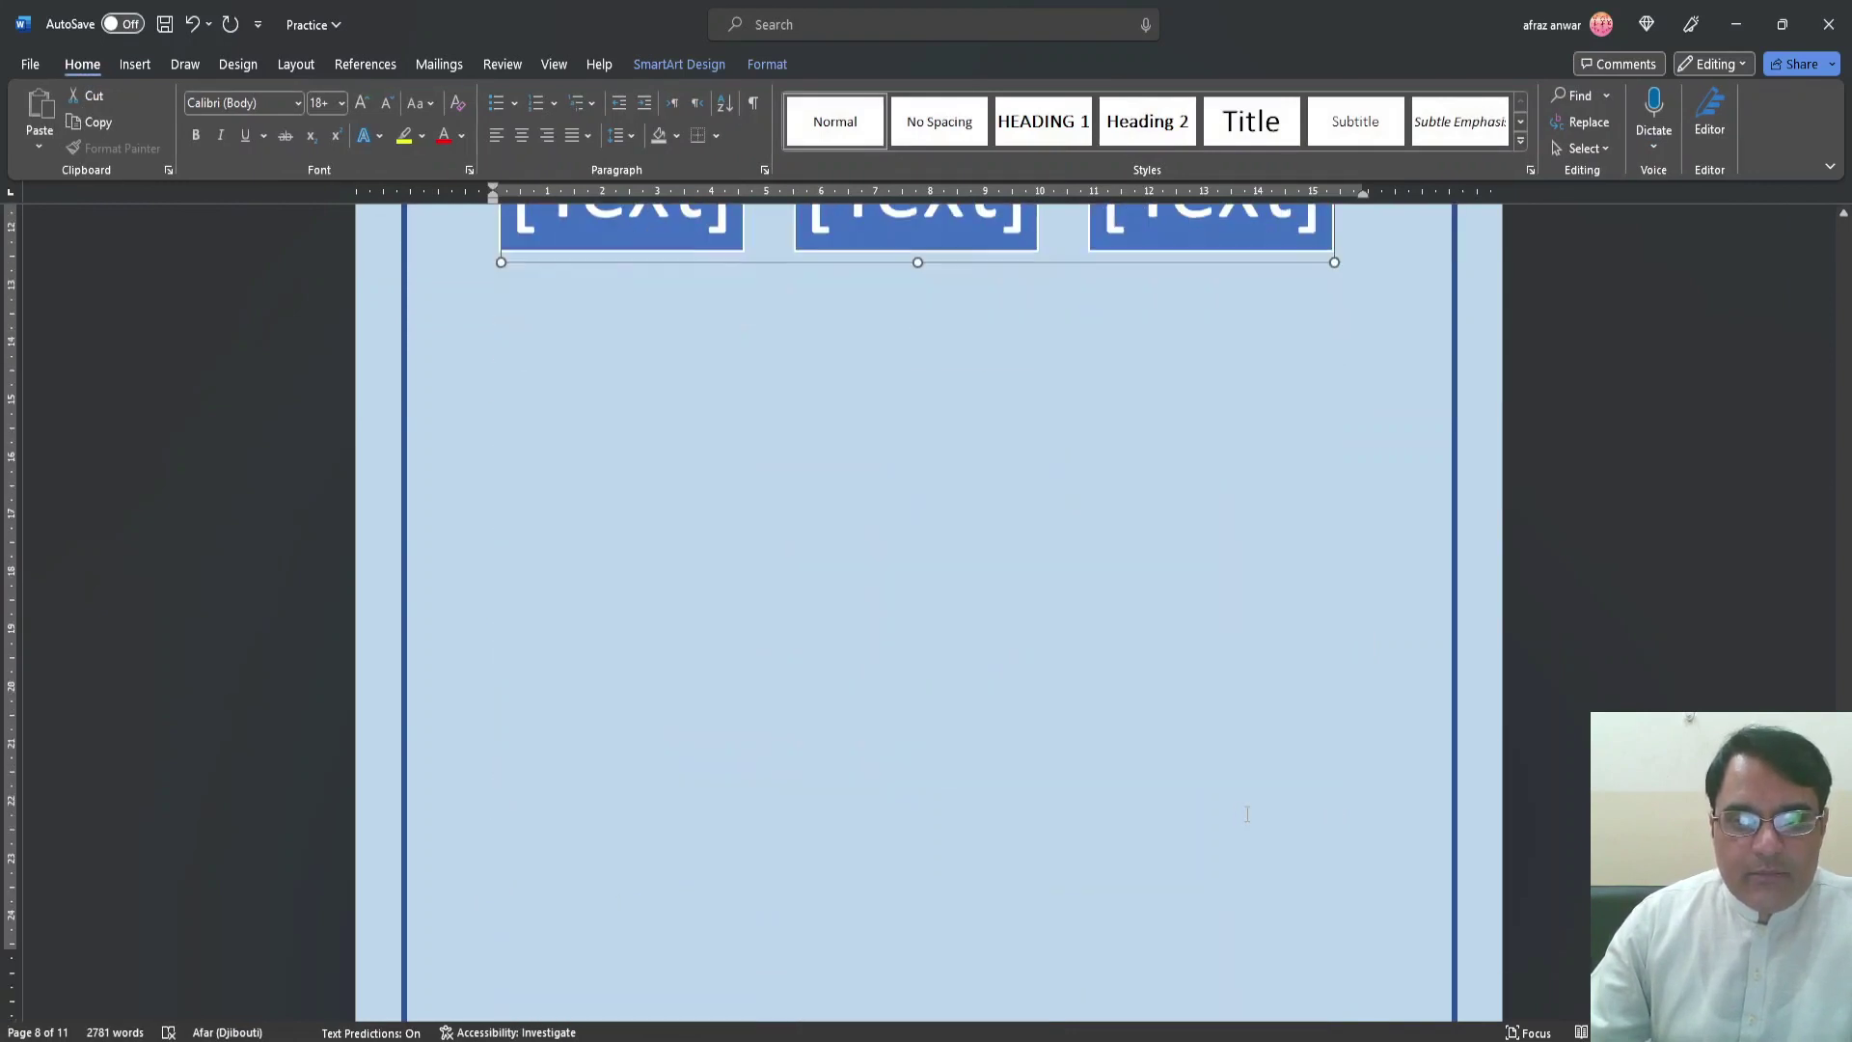
click(1242, 815)
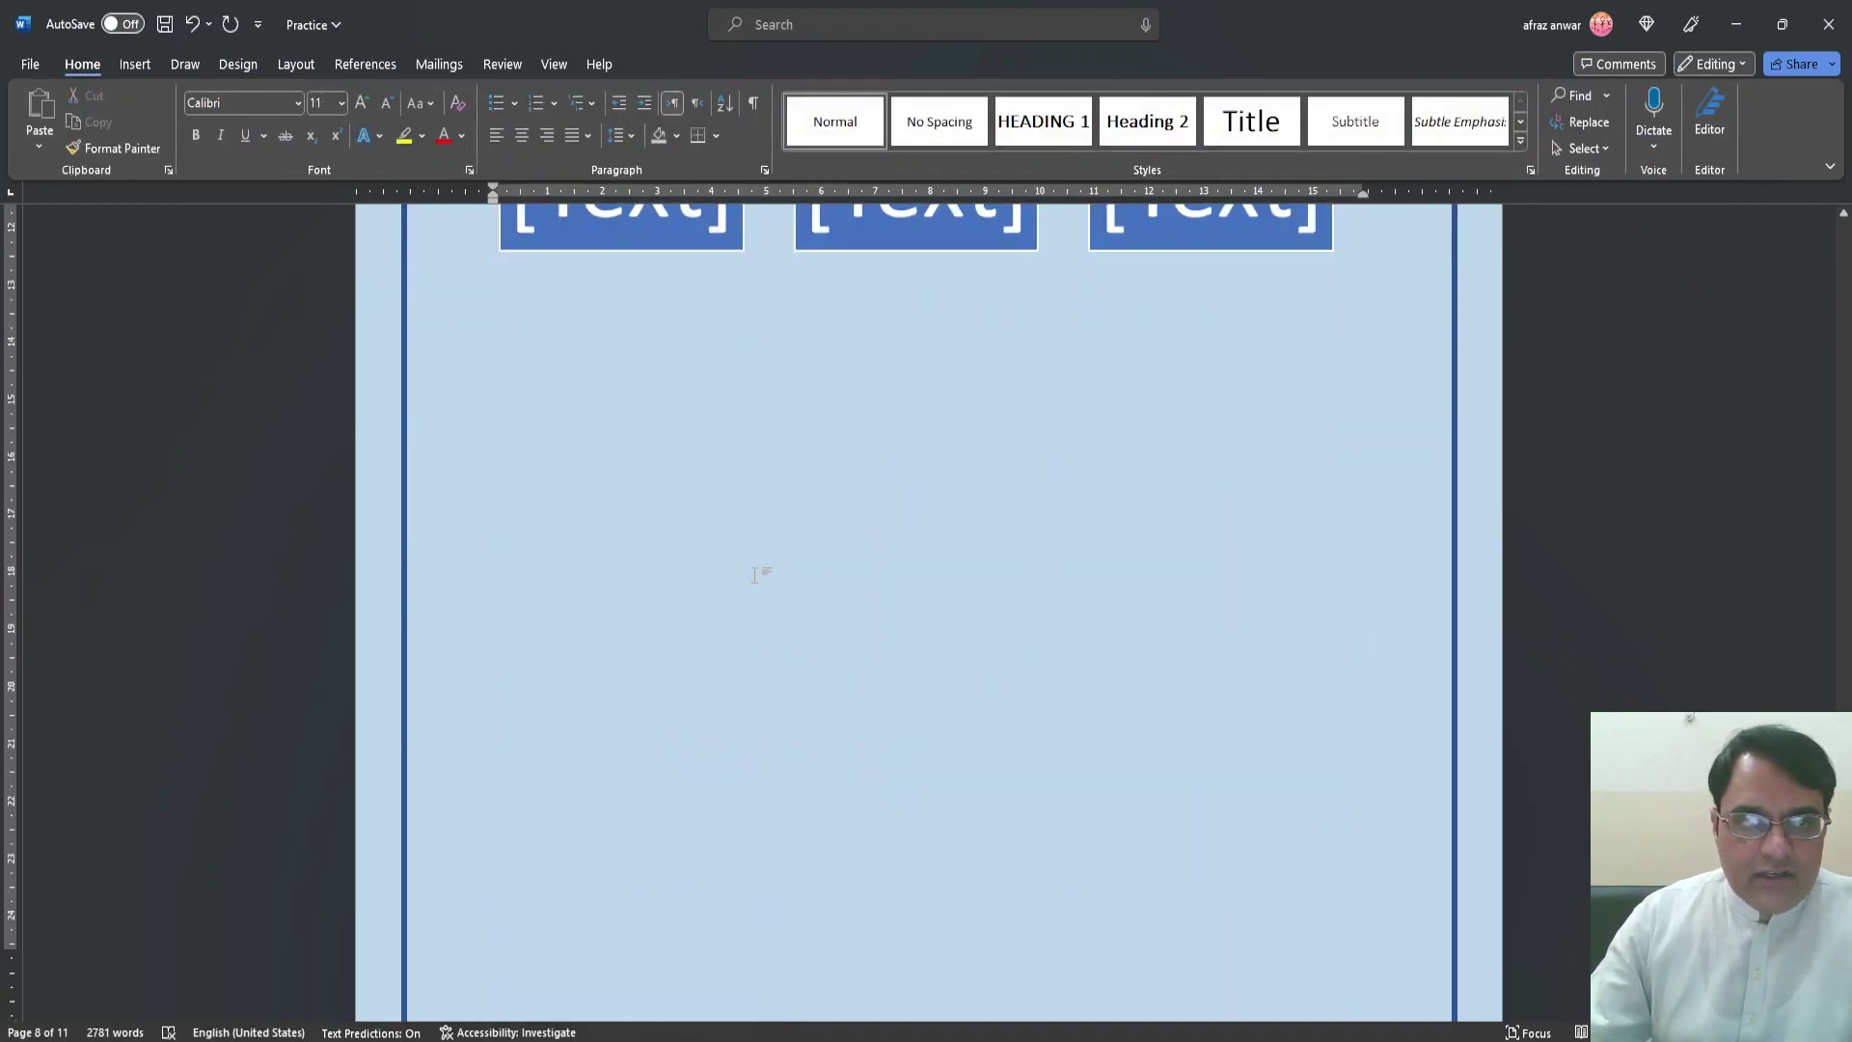
click(135, 64)
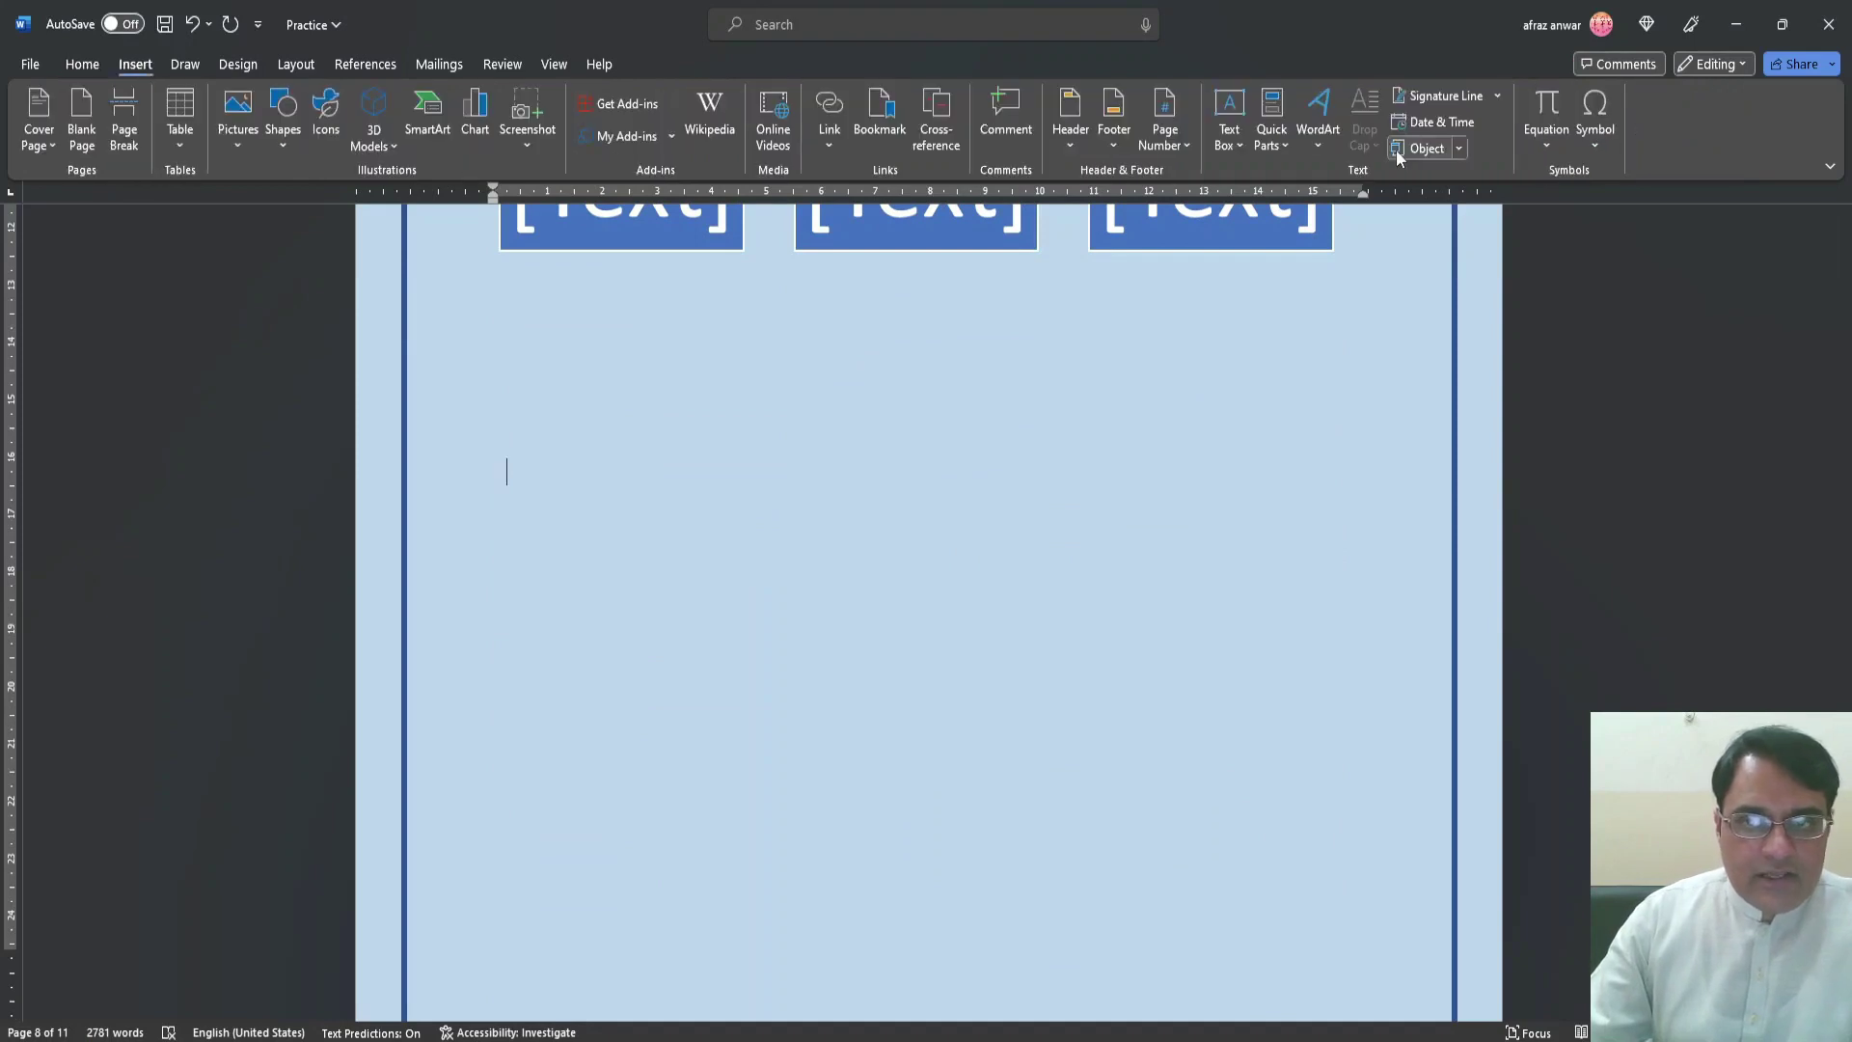
click(1242, 145)
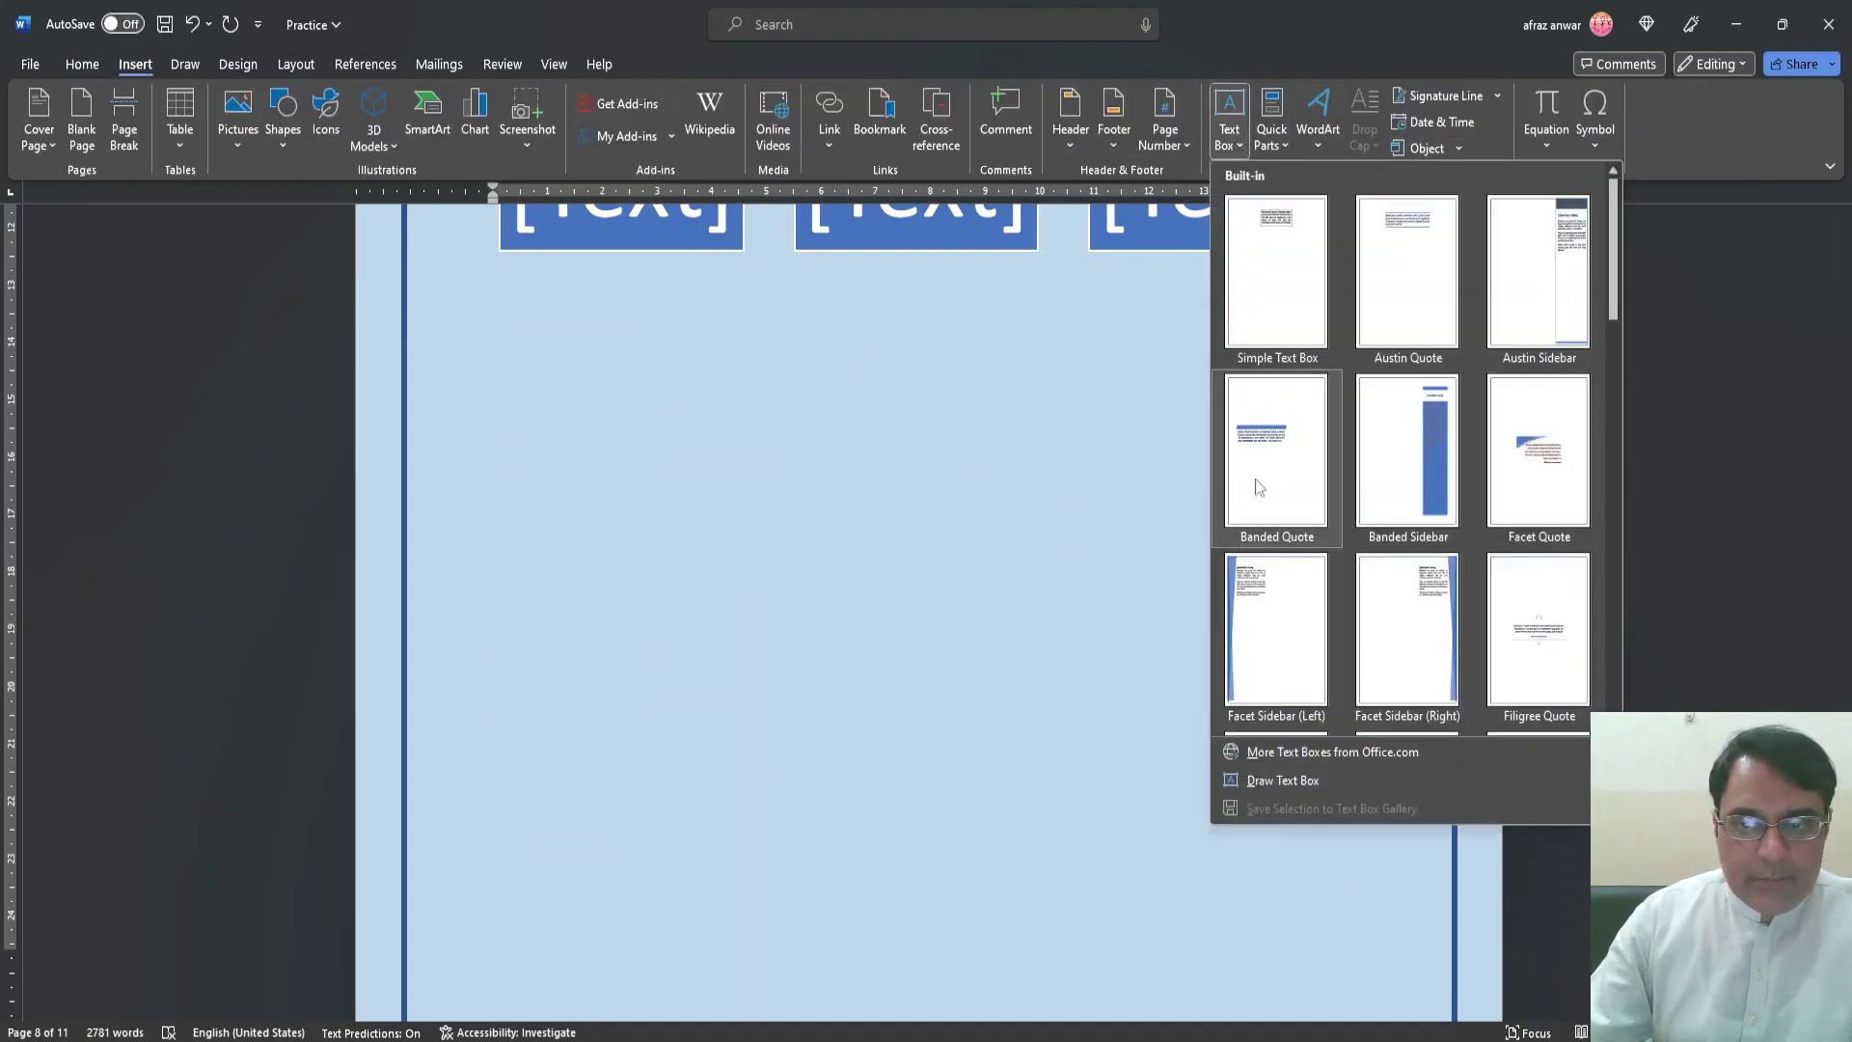
drag(1613, 285, 1612, 524)
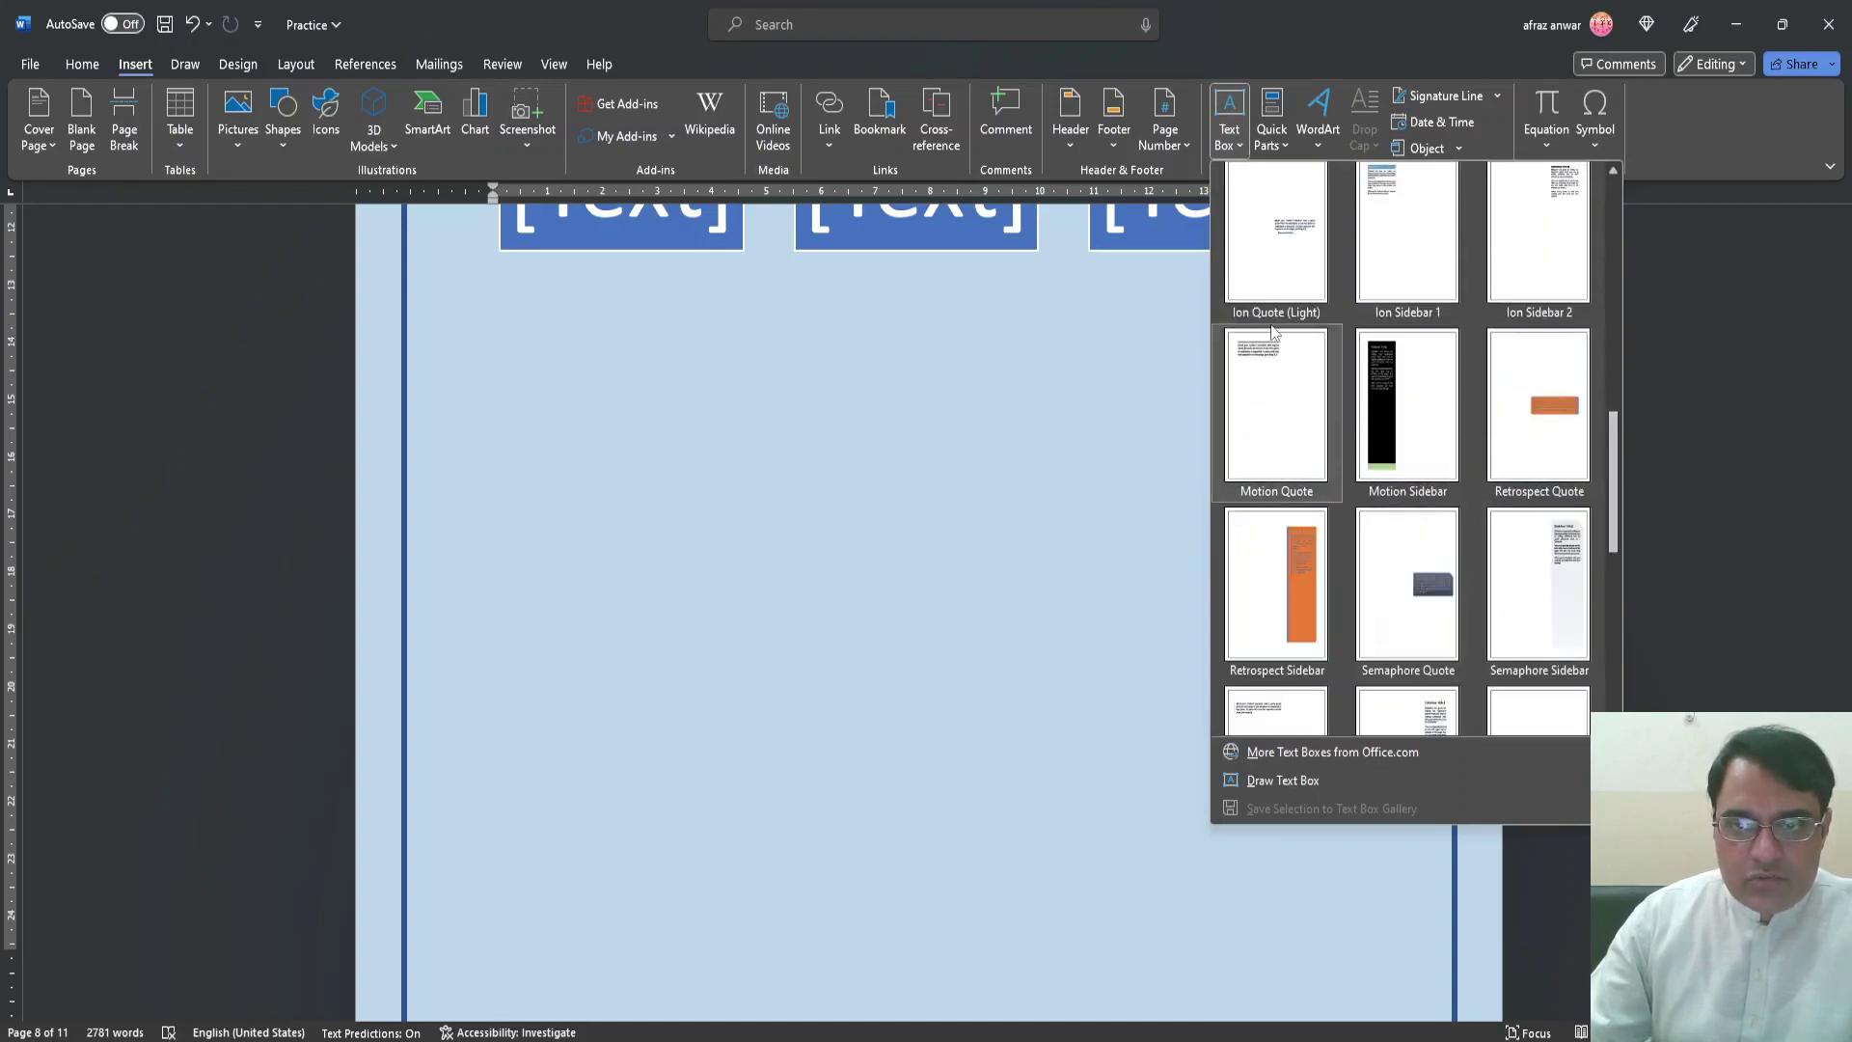
drag(1617, 488, 1639, 604)
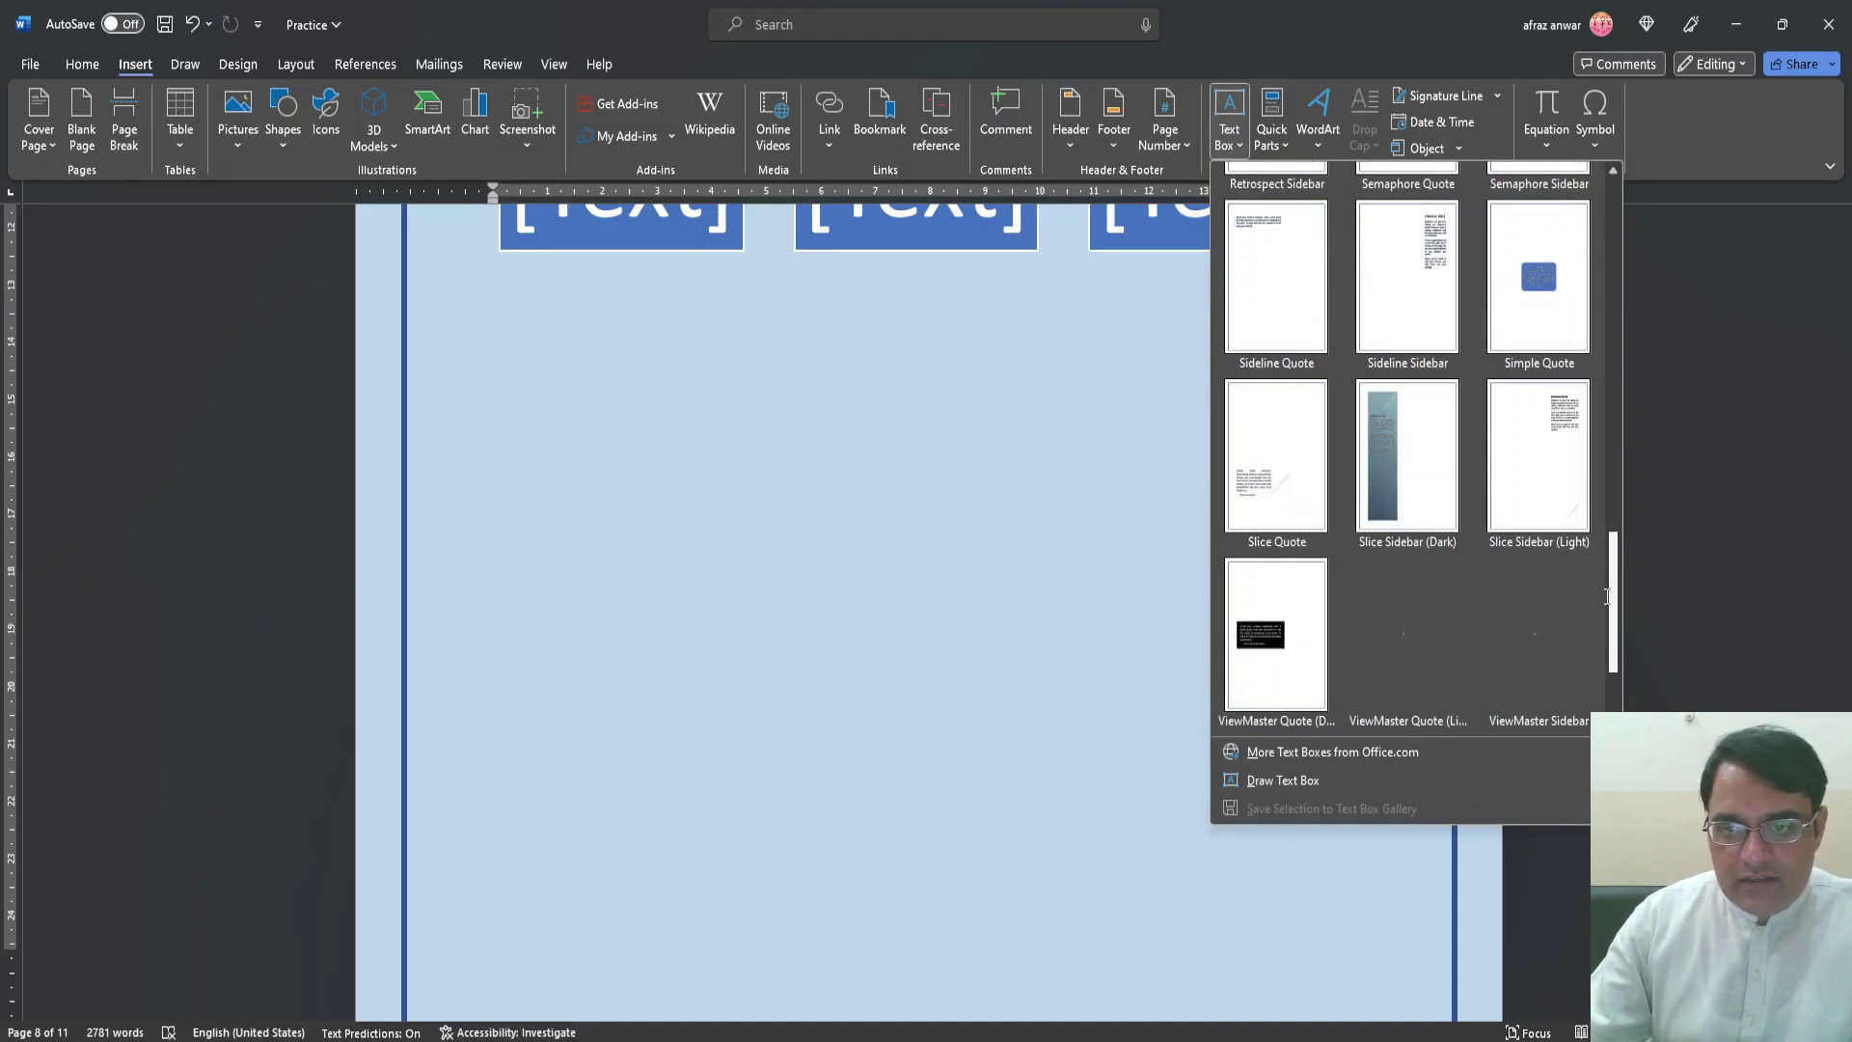
scroll(1335, 619, down, 1)
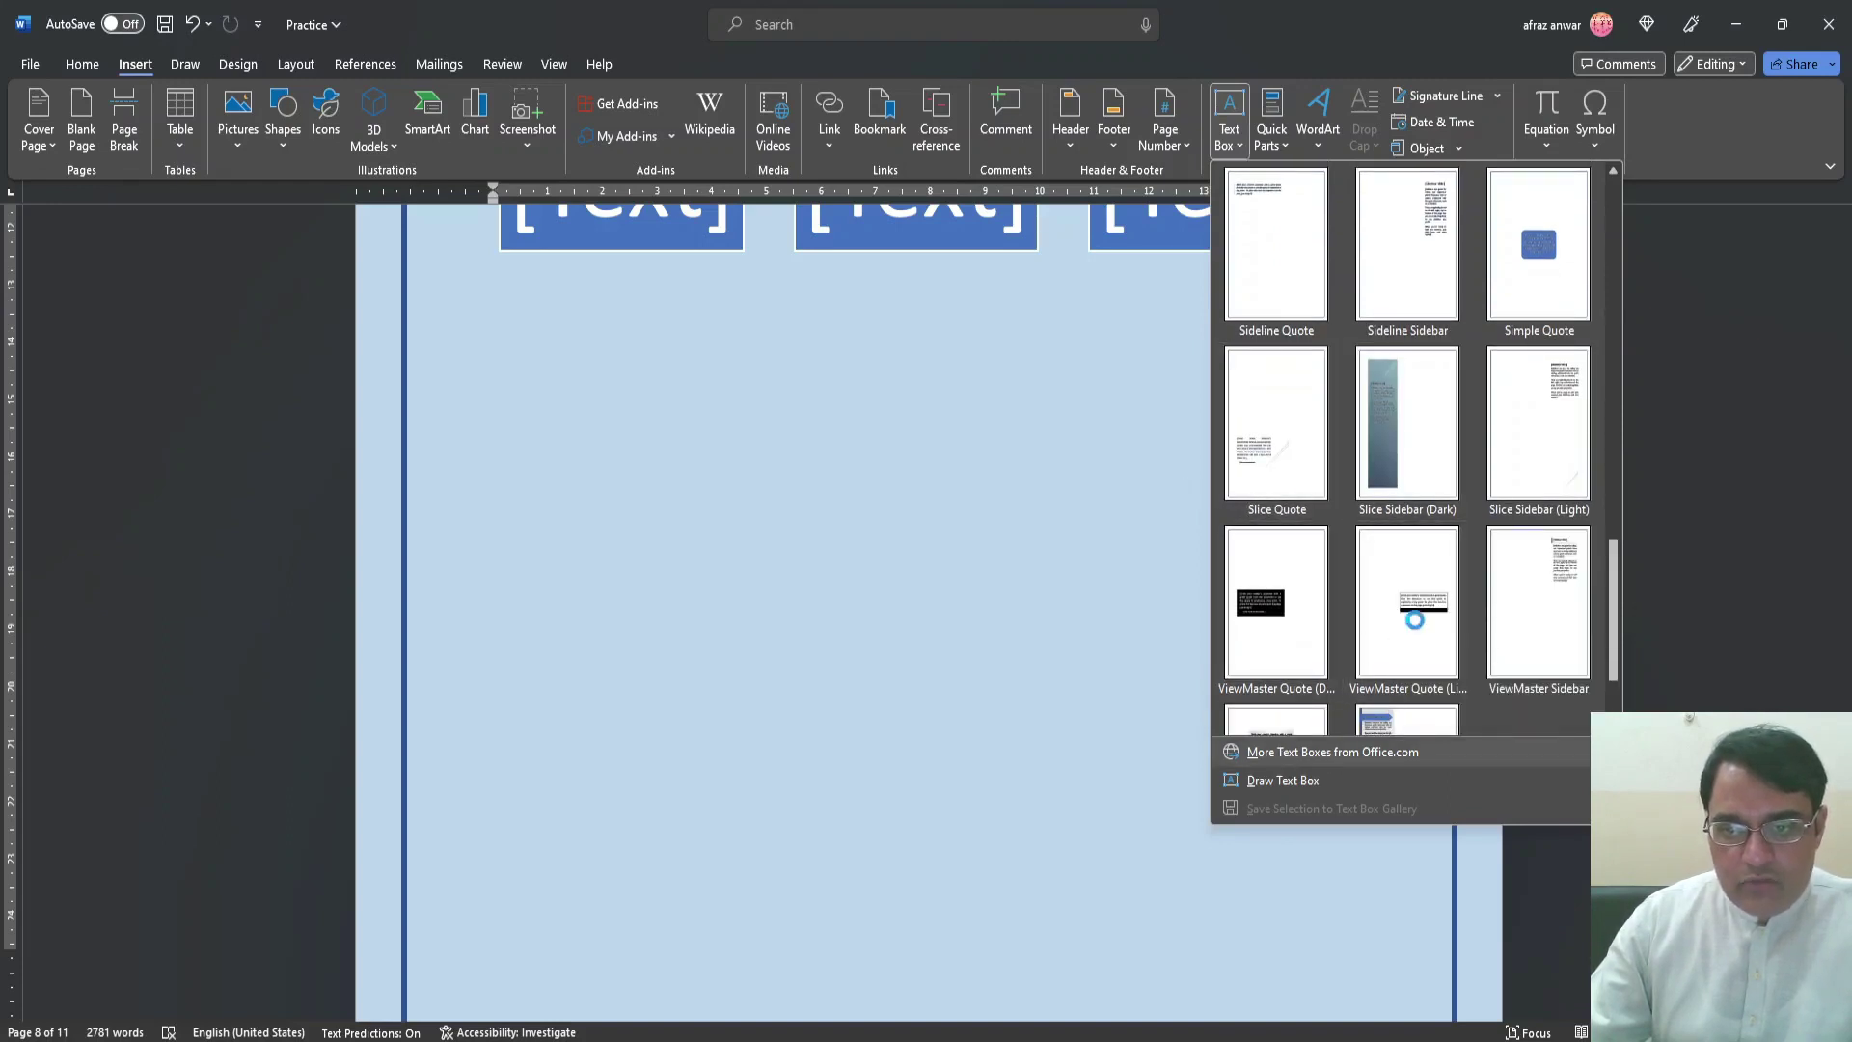
key(Escape)
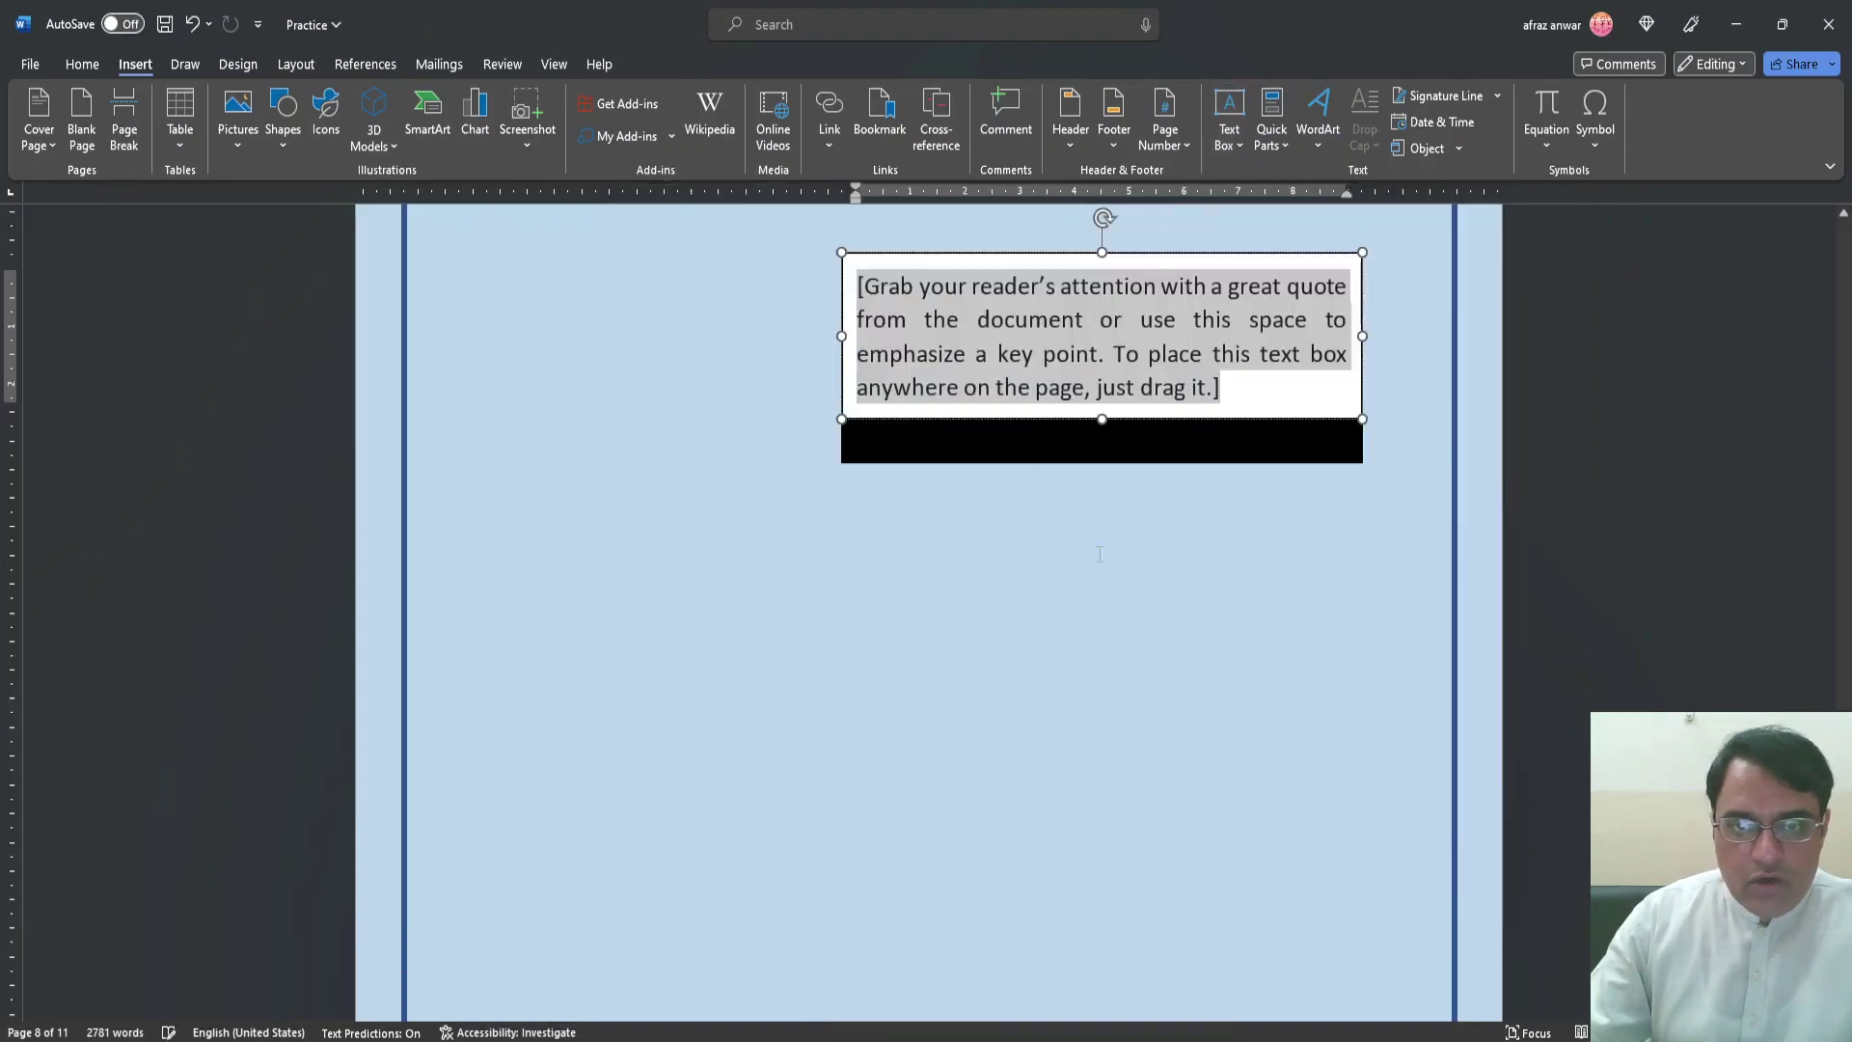
Deselect the new quote text box and switch back to the skills-measured PDF to review the illustration skills list
click(812, 784)
scroll(812, 784, down, 5)
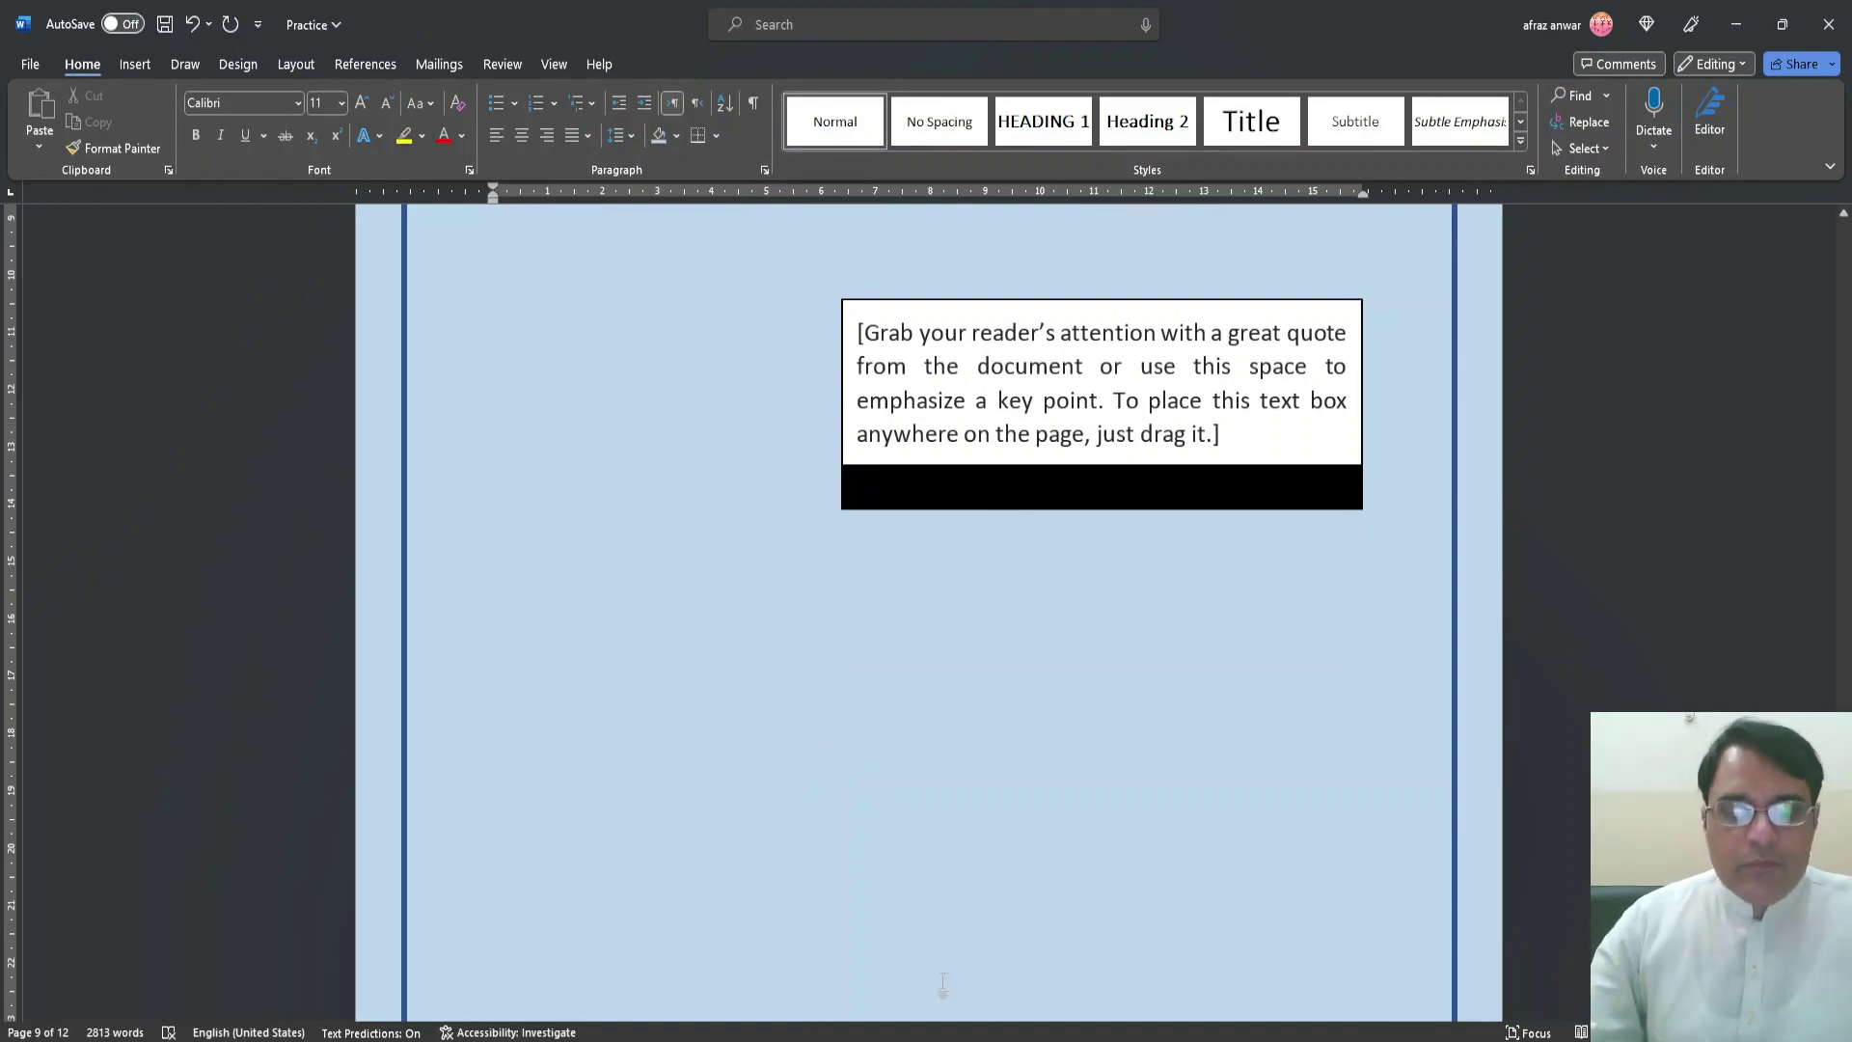
click(907, 1021)
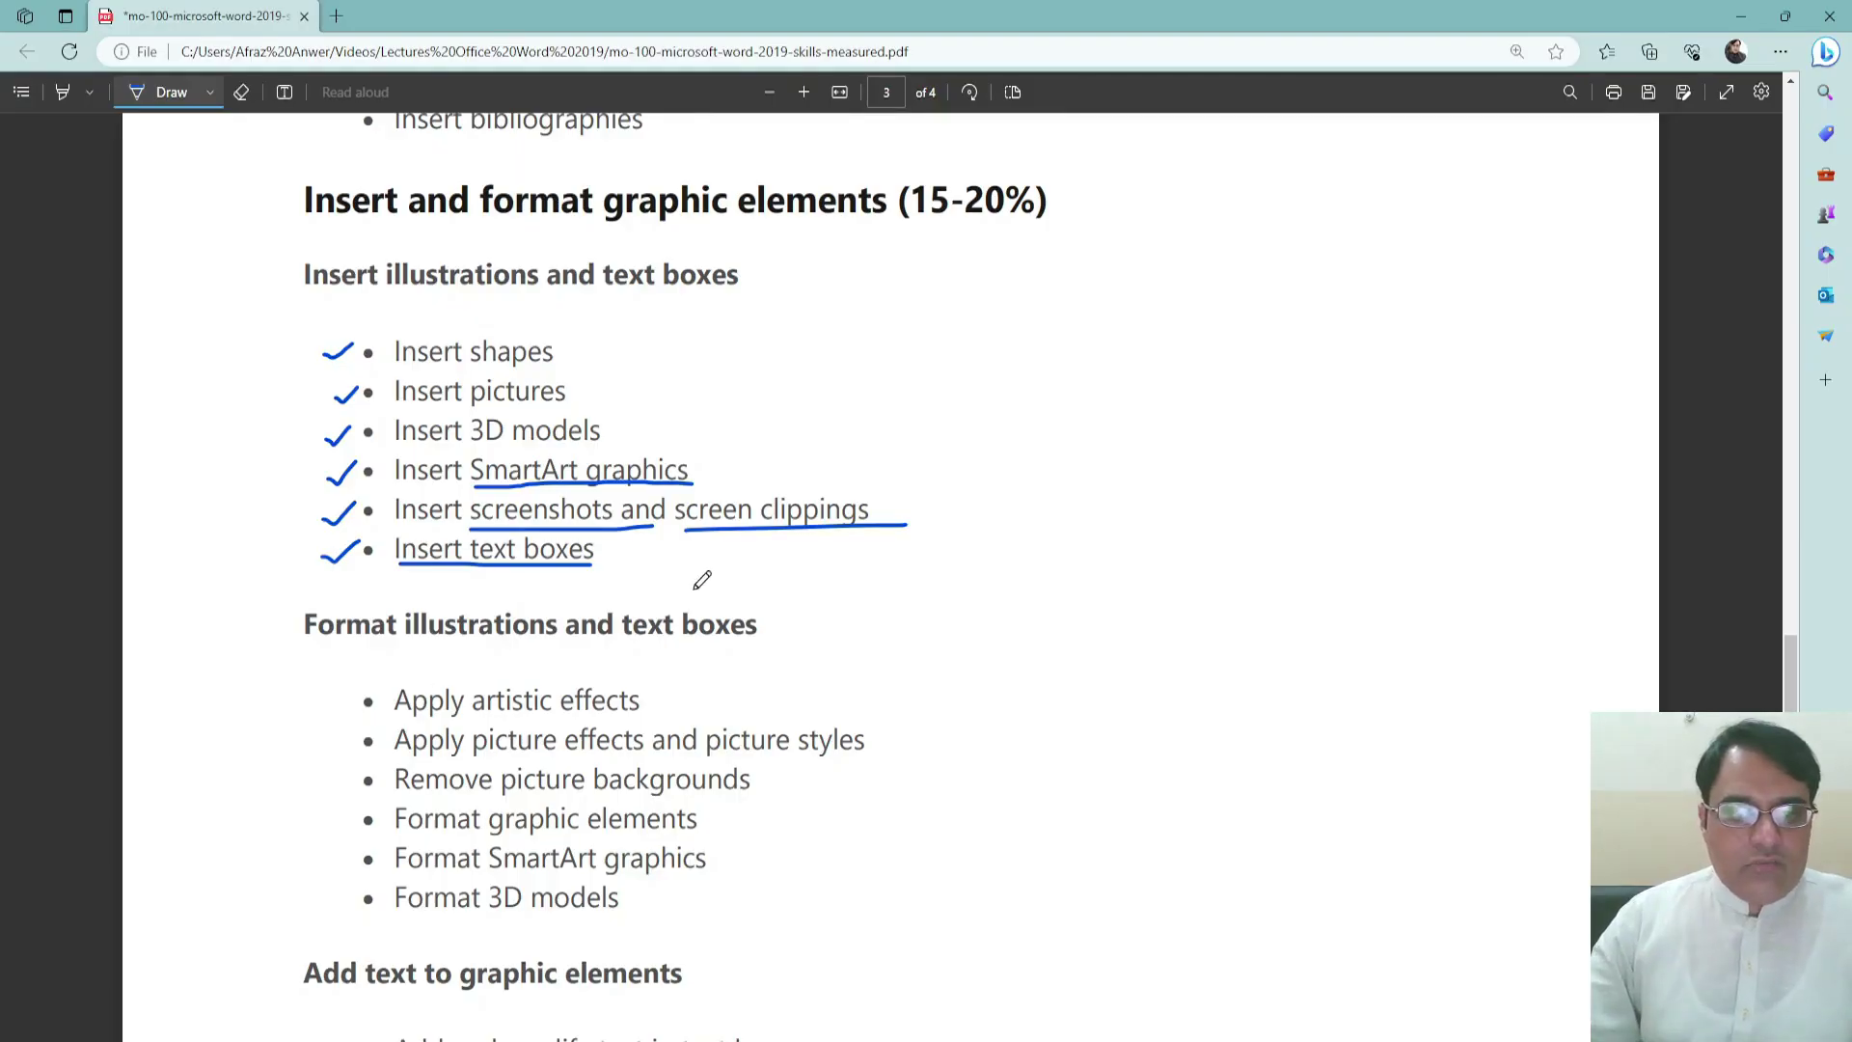